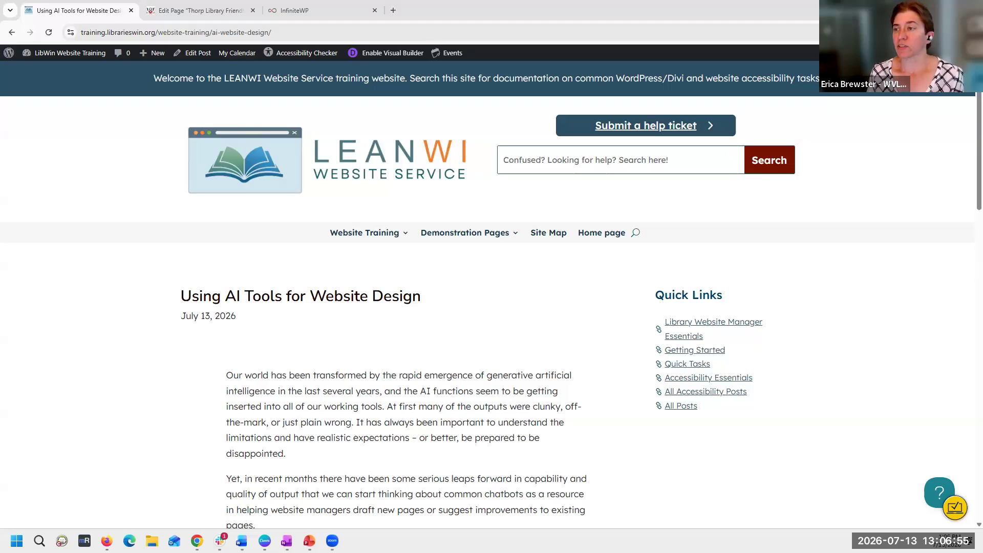
- Open the Sherman and Ruth Weiss Community Library website in a new browser tab
{"action": "left_click", "coordinate": [393, 11]}
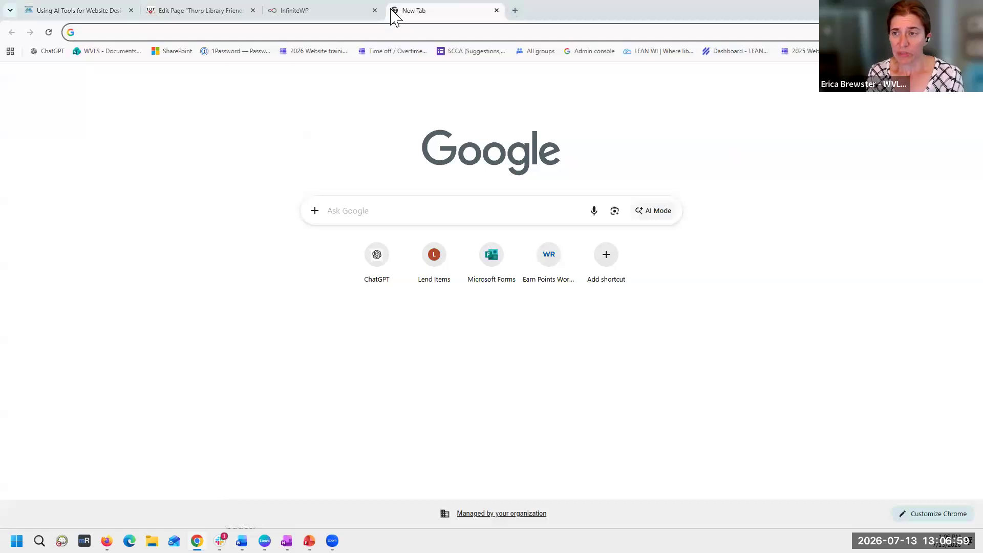
{"action": "type", "text": "r"}
{"action": "key", "text": "BackSpace"}
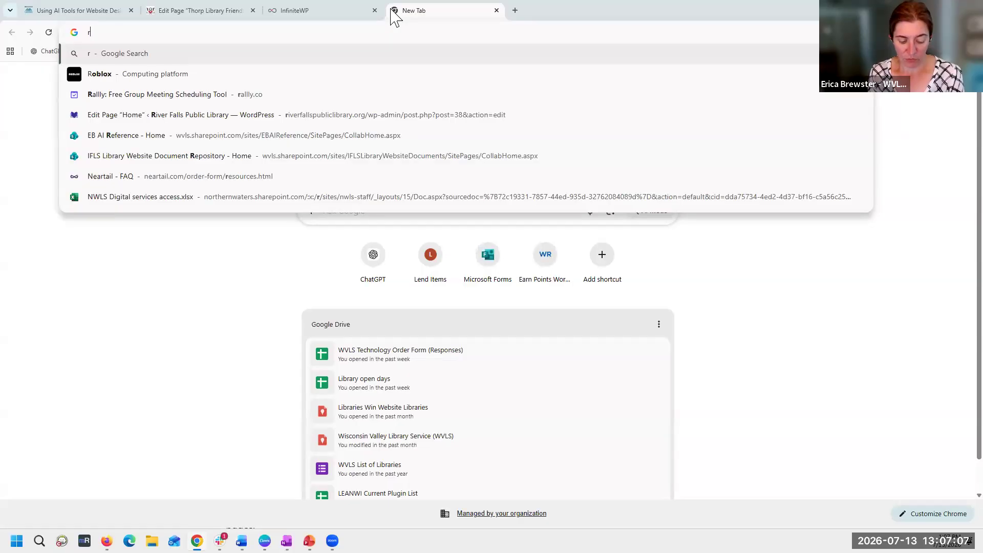
{"action": "type", "text": "sherm"}
{"action": "key", "text": "BackSpace"}
{"action": "key", "text": "BackSpace"}
{"action": "key", "text": "BackSpace"}
{"action": "key", "text": "BackSpace"}
{"action": "key", "text": "BackSpace"}
{"action": "key", "text": "BackSpace"}
{"action": "type", "text": "sherman"}
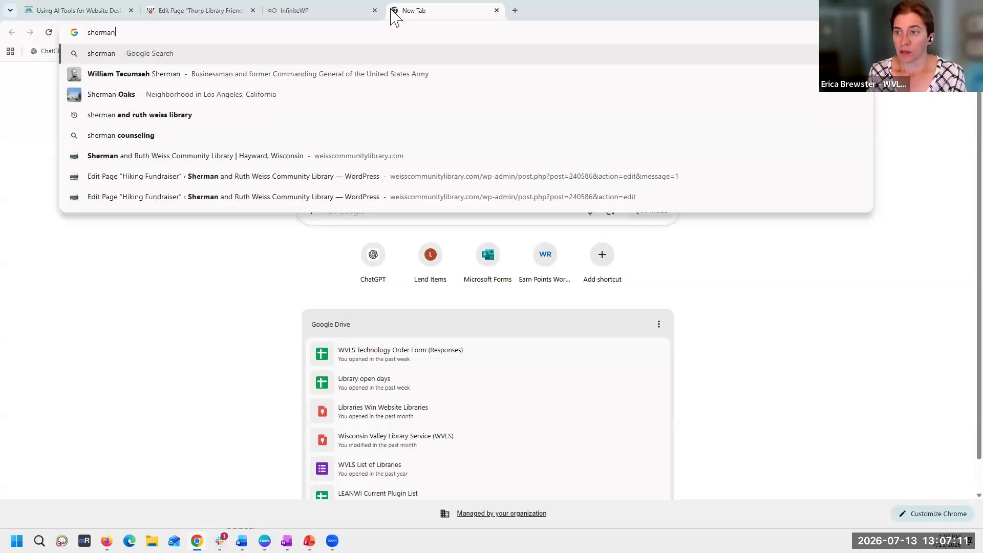
{"action": "key", "text": "Down"}
{"action": "key", "text": "Down"}
{"action": "key", "text": "Down"}
{"action": "key", "text": "Down"}
{"action": "key", "text": "Down"}
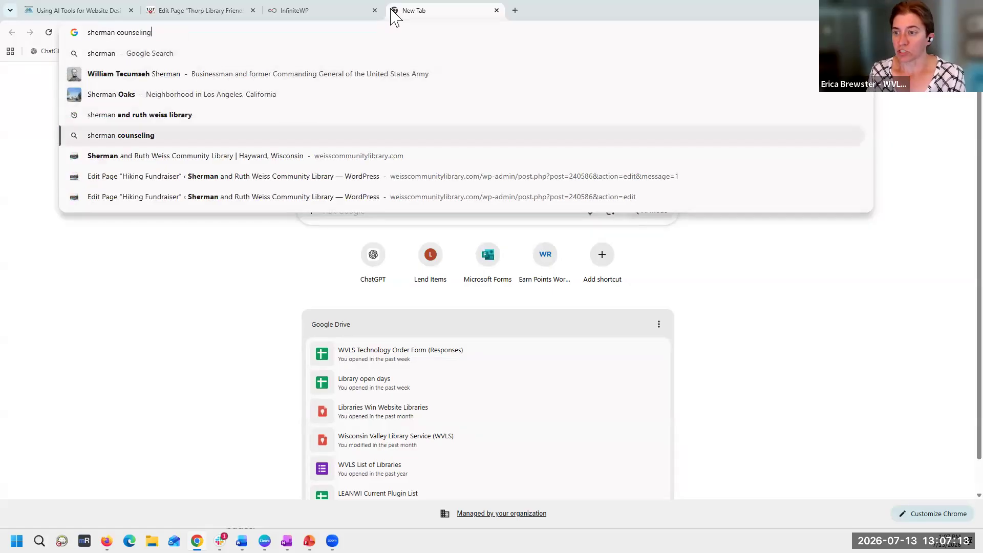
{"action": "key", "text": "Return"}
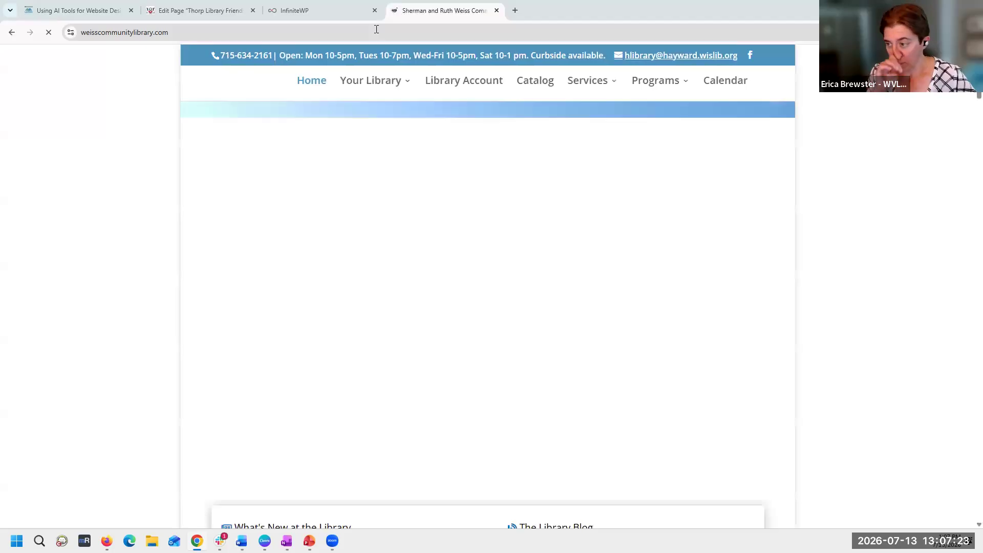
- Find the "2 Trails, 2 Hikers, 1 Fundraiser" section on the library homepage and open its page for learning more and donating
{"action": "scroll", "coordinate": [285, 268], "scroll_direction": "down", "scroll_amount": 11}
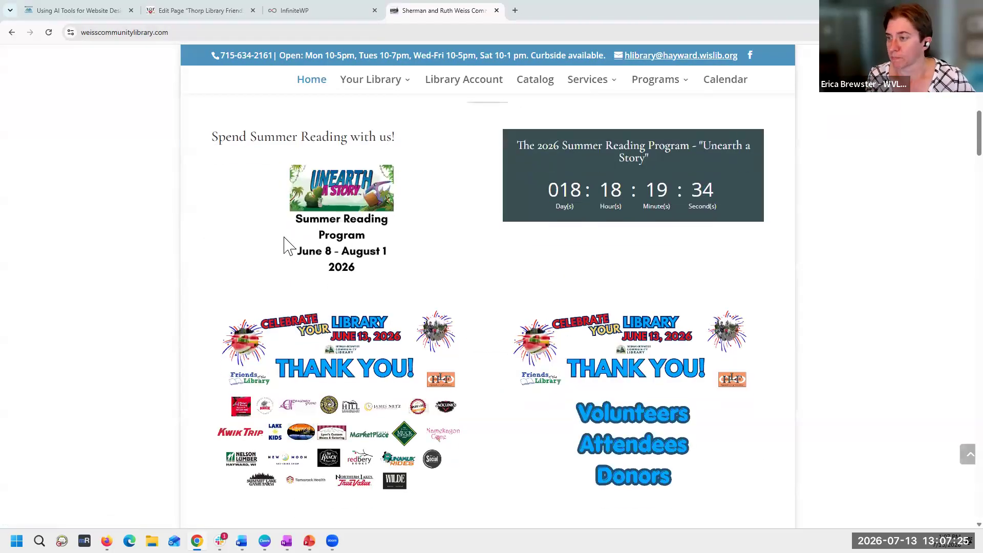
{"action": "scroll", "coordinate": [285, 245], "scroll_direction": "up", "scroll_amount": 4}
{"action": "left_click", "coordinate": [258, 135]}
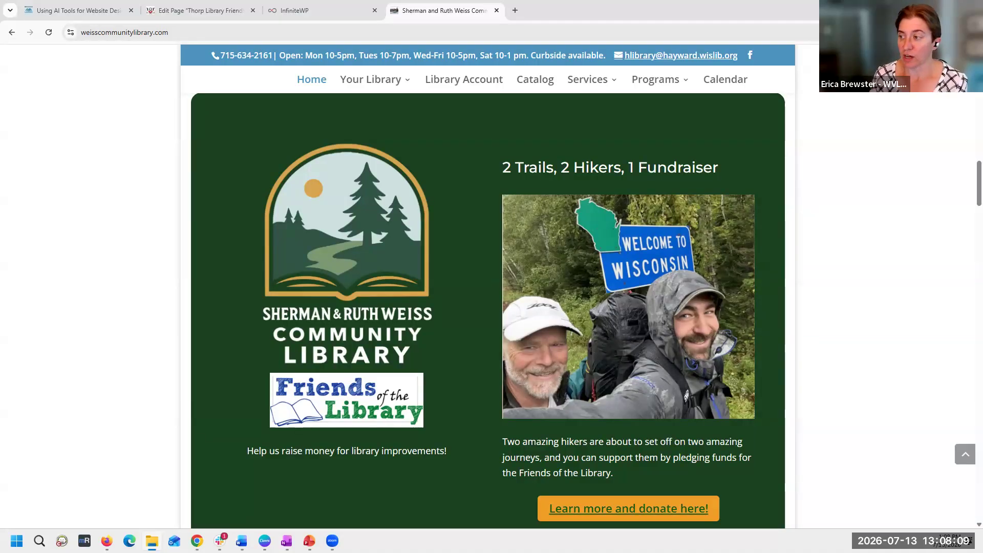
{"action": "left_click", "coordinate": [619, 510]}
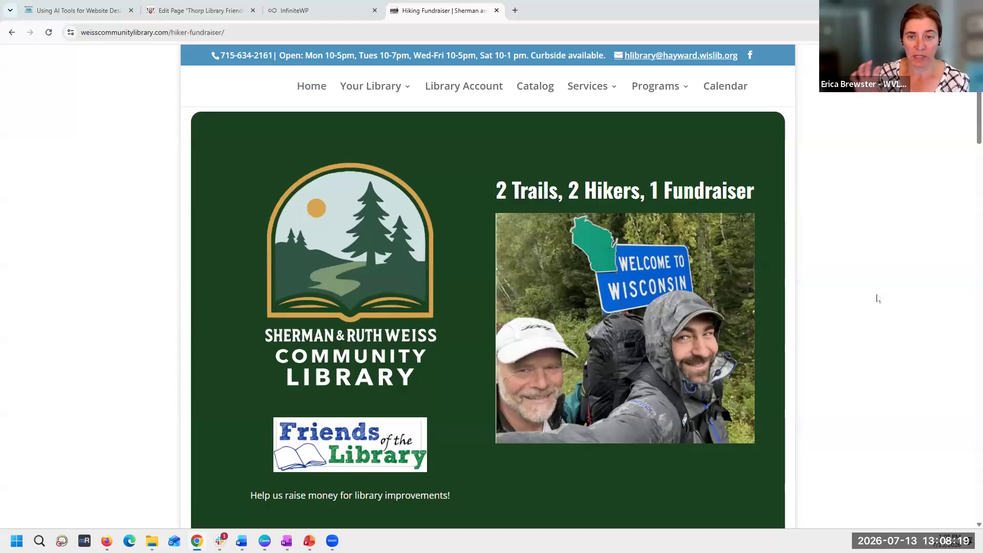
- Examine the hiking fundraiser page's layout, from the banner and statistics through the hiker profiles, pledge tiers and How to Pledge section
{"action": "scroll", "coordinate": [878, 298], "scroll_direction": "down", "scroll_amount": 5}
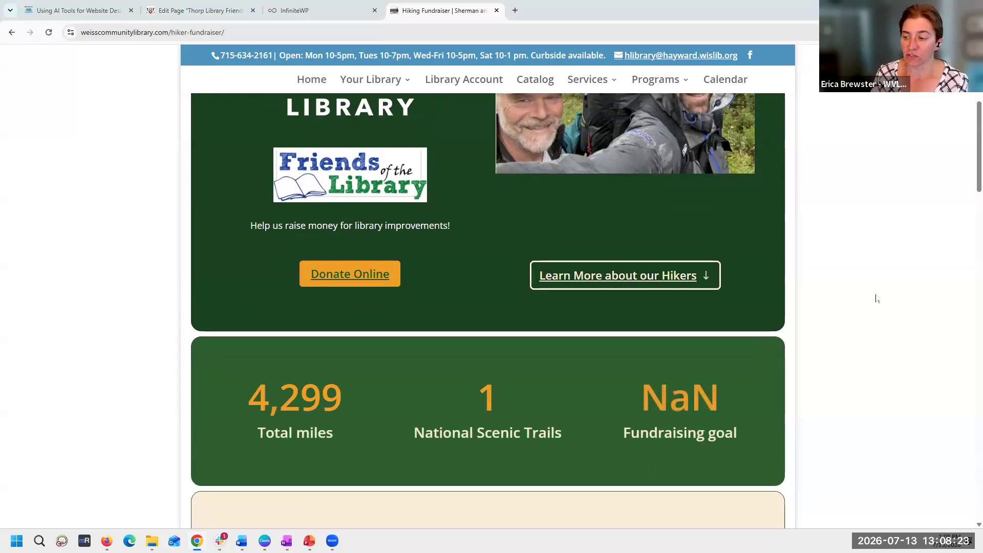
{"action": "scroll", "coordinate": [877, 299], "scroll_direction": "down", "scroll_amount": 5}
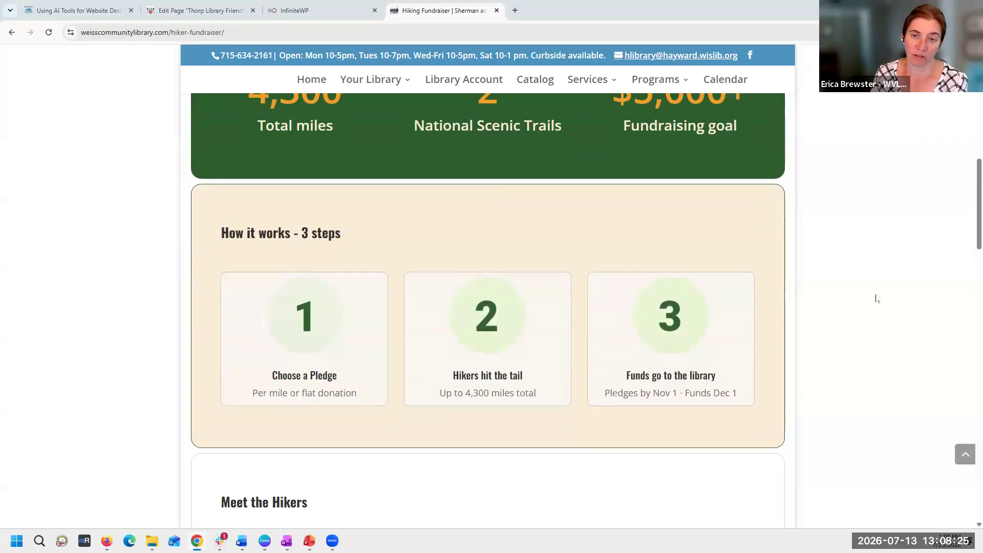
{"action": "scroll", "coordinate": [876, 299], "scroll_direction": "down", "scroll_amount": 4}
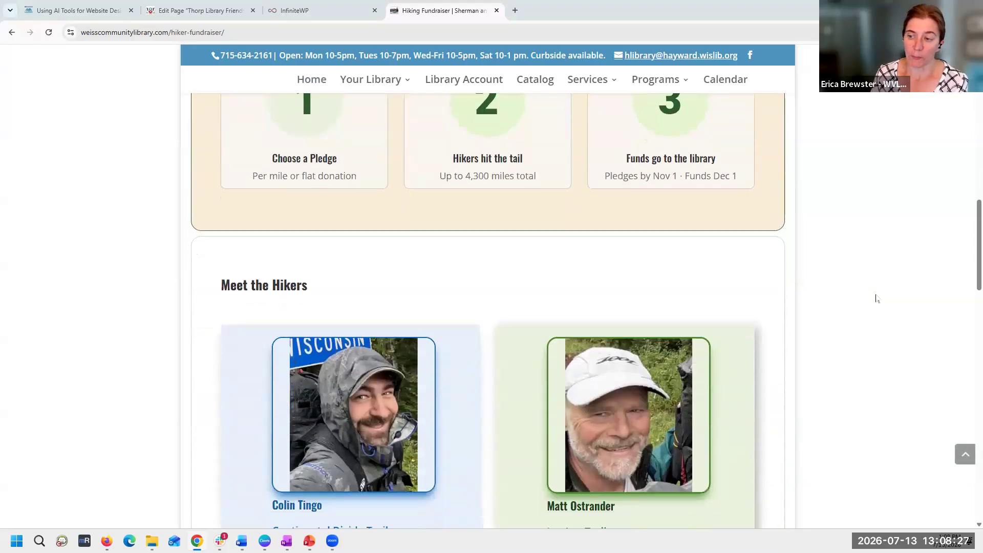
{"action": "scroll", "coordinate": [877, 298], "scroll_direction": "down", "scroll_amount": 3}
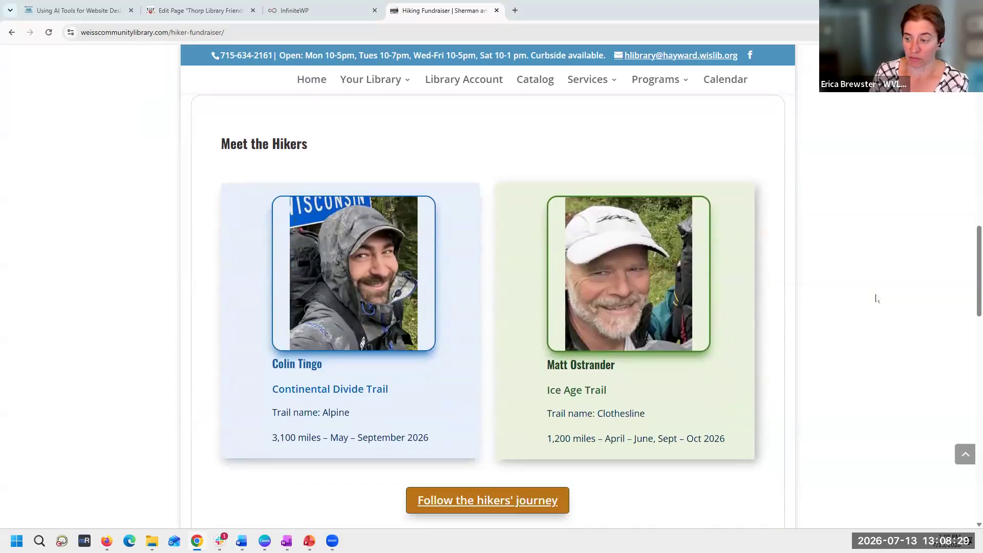
{"action": "scroll", "coordinate": [824, 298], "scroll_direction": "down", "scroll_amount": 5}
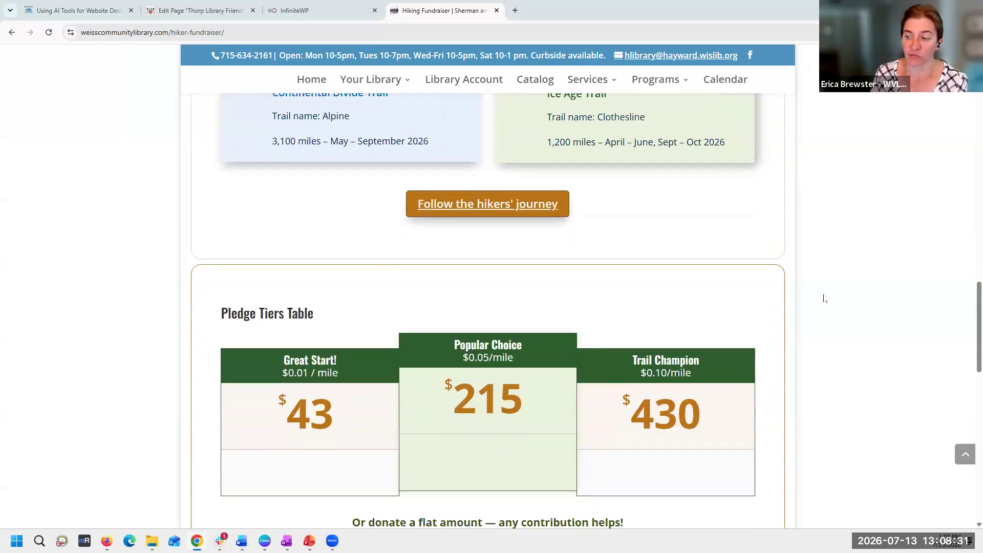
{"action": "scroll", "coordinate": [824, 298], "scroll_direction": "down", "scroll_amount": 6}
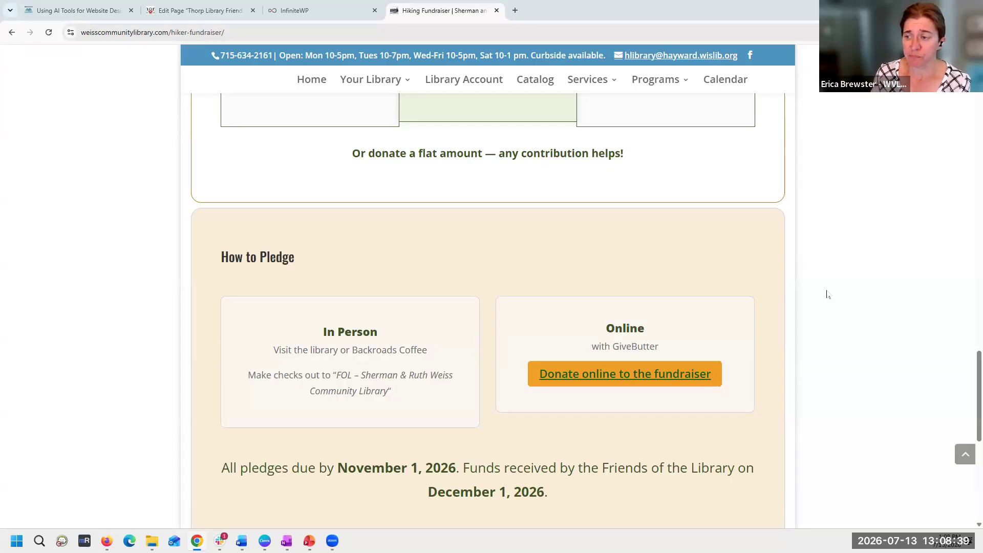
{"action": "scroll", "coordinate": [826, 298], "scroll_direction": "down", "scroll_amount": 3}
{"action": "scroll", "coordinate": [827, 295], "scroll_direction": "down", "scroll_amount": 2}
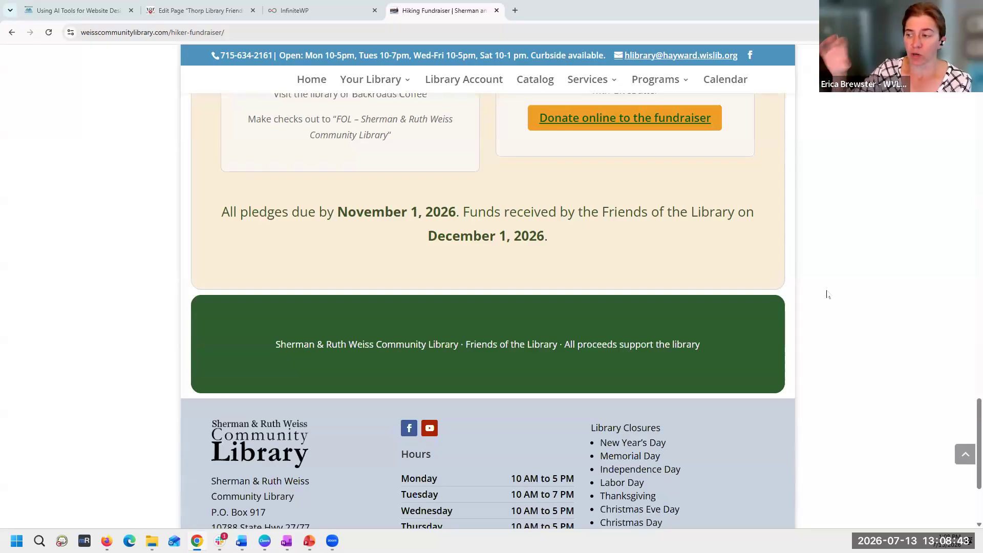
{"action": "scroll", "coordinate": [827, 294], "scroll_direction": "up", "scroll_amount": 5}
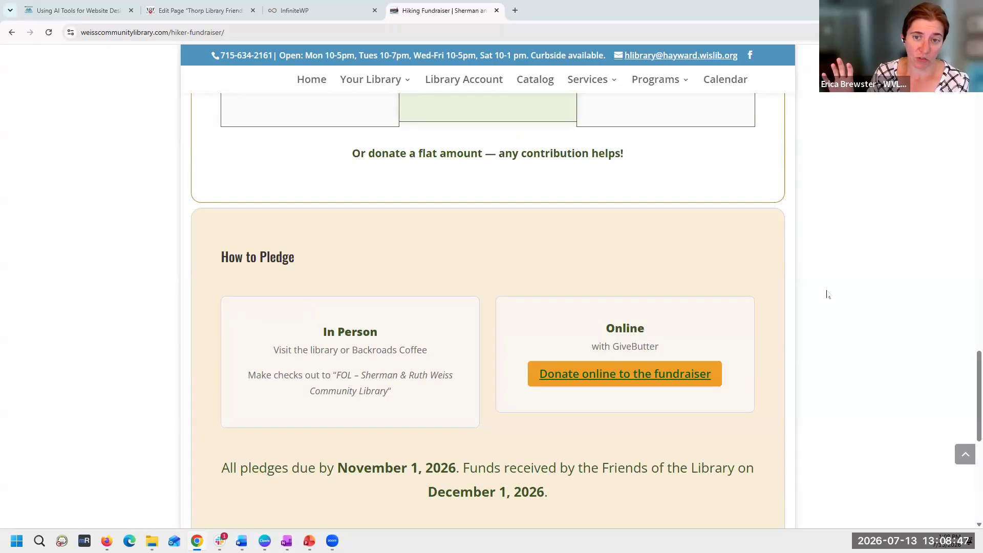
{"action": "scroll", "coordinate": [826, 294], "scroll_direction": "up", "scroll_amount": 14}
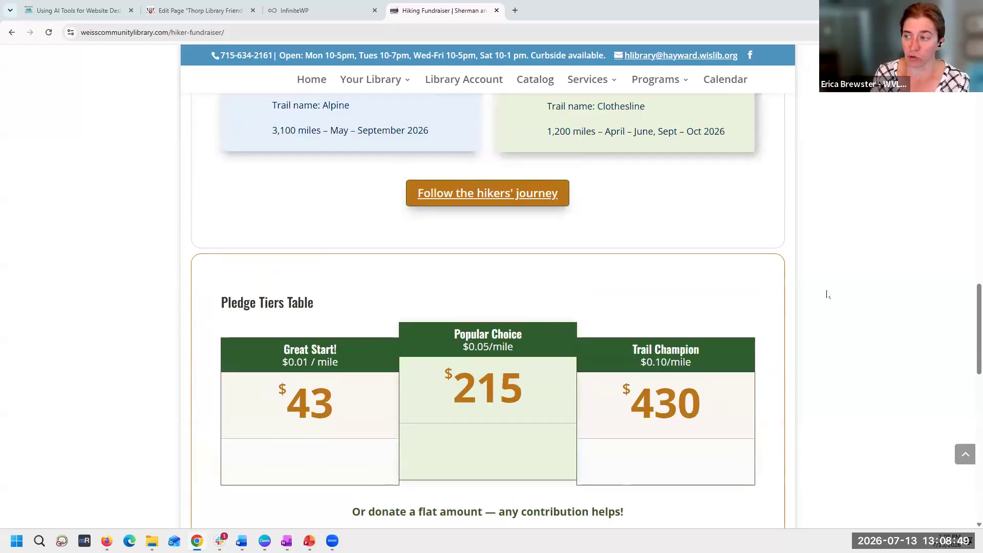
{"action": "scroll", "coordinate": [826, 295], "scroll_direction": "up", "scroll_amount": 12}
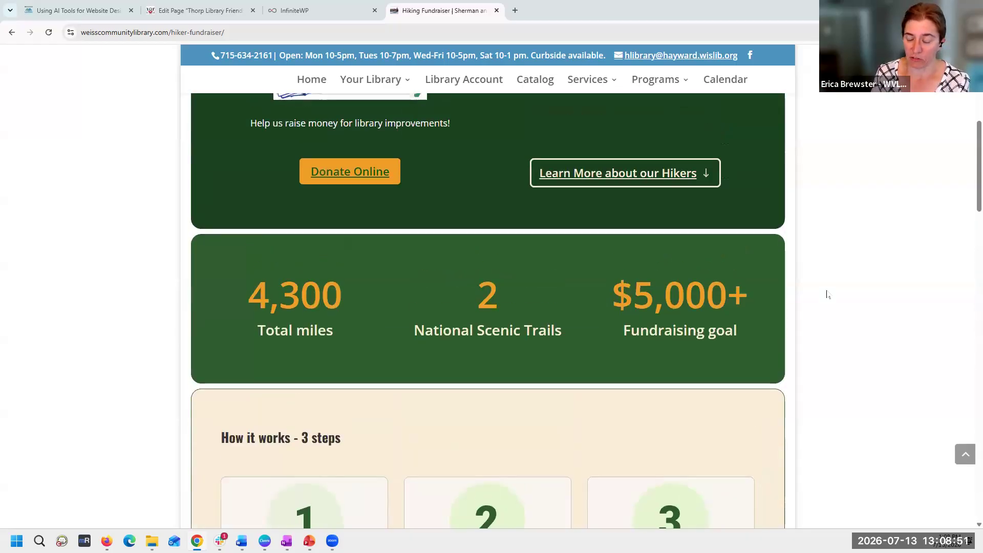
{"action": "scroll", "coordinate": [827, 295], "scroll_direction": "up", "scroll_amount": 1}
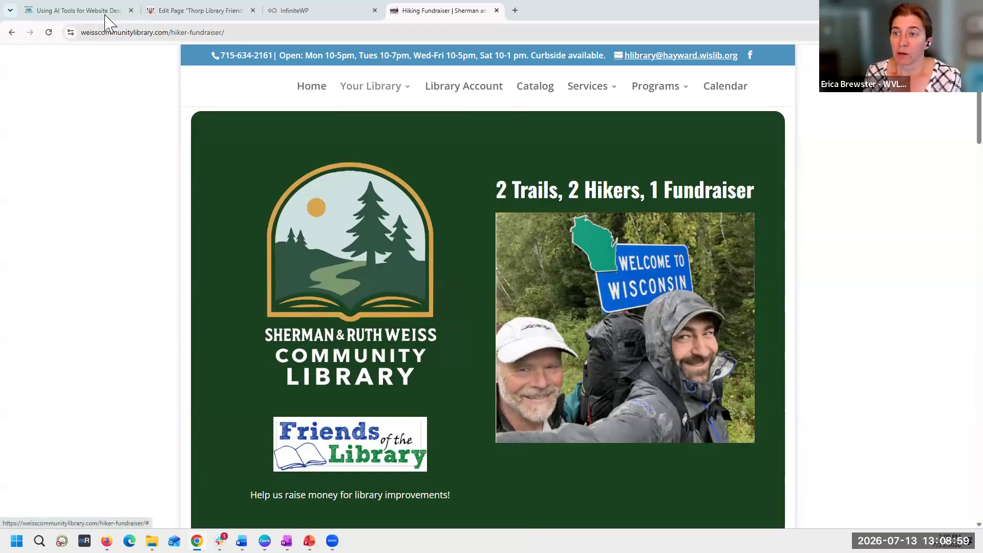
- Return to the "Using AI Tools for Website Design" tutorial and review its Design Tools and Getting started sections
{"action": "left_click", "coordinate": [91, 11]}
{"action": "scroll", "coordinate": [124, 313], "scroll_direction": "down", "scroll_amount": 7}
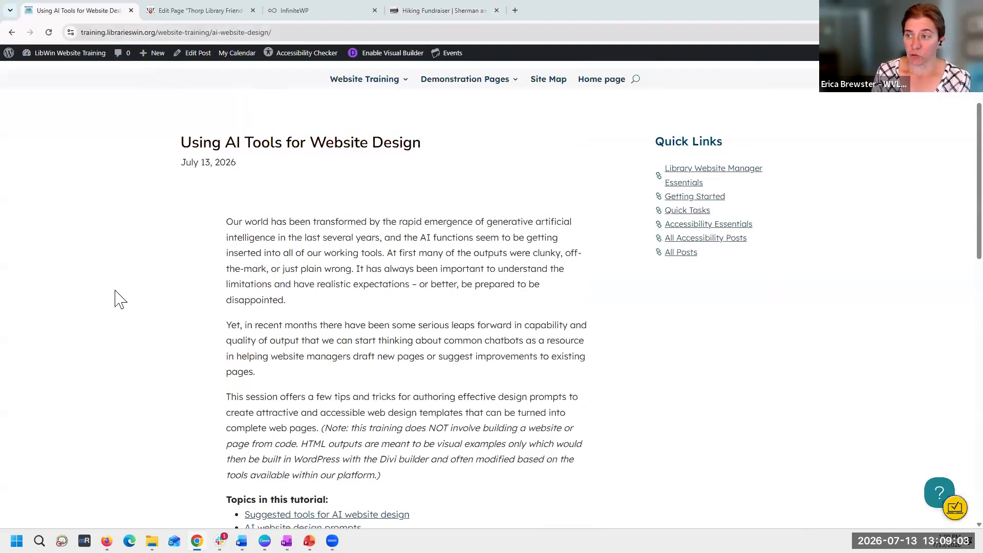
{"action": "scroll", "coordinate": [123, 287], "scroll_direction": "down", "scroll_amount": 8}
{"action": "scroll", "coordinate": [125, 292], "scroll_direction": "down", "scroll_amount": 4}
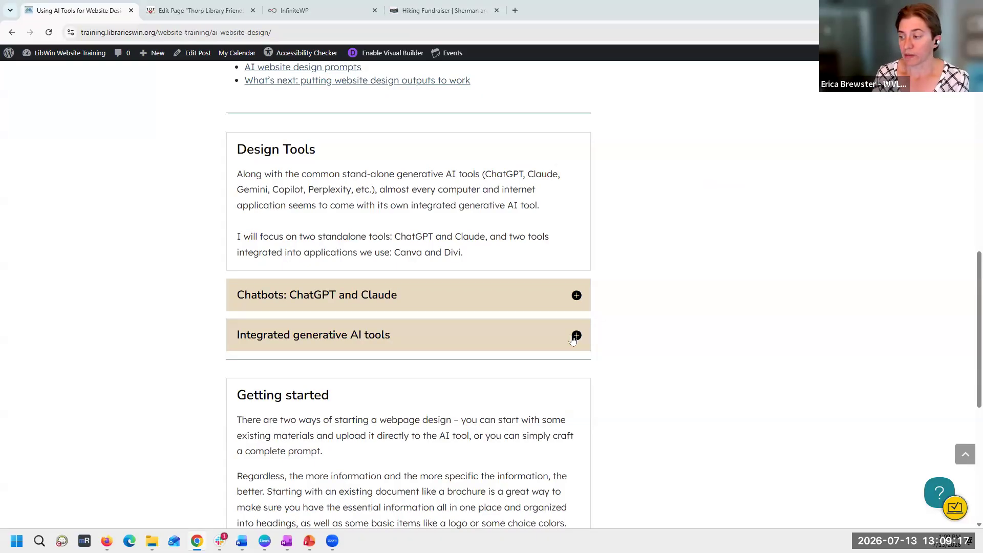
{"action": "scroll", "coordinate": [638, 348], "scroll_direction": "down", "scroll_amount": 1}
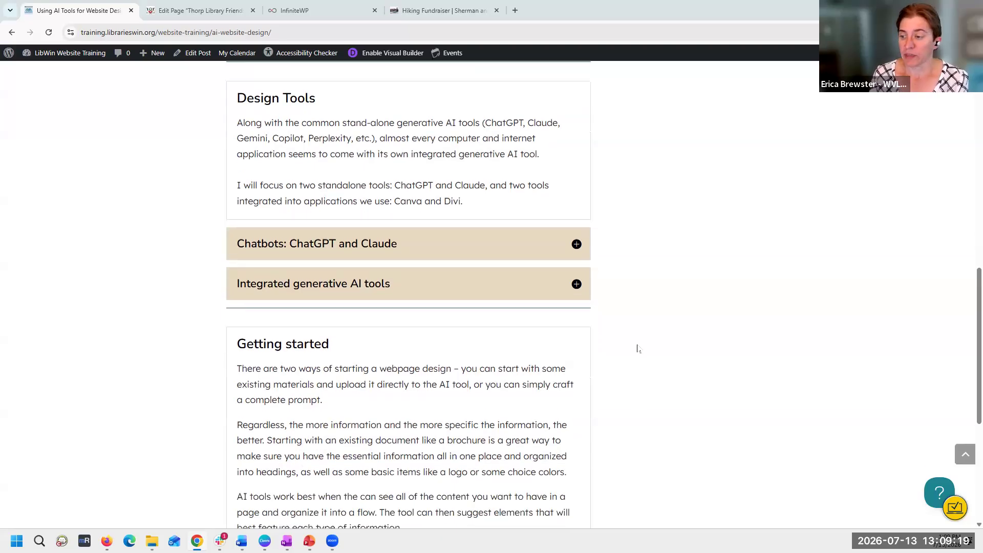
{"action": "scroll", "coordinate": [638, 349], "scroll_direction": "down", "scroll_amount": 3}
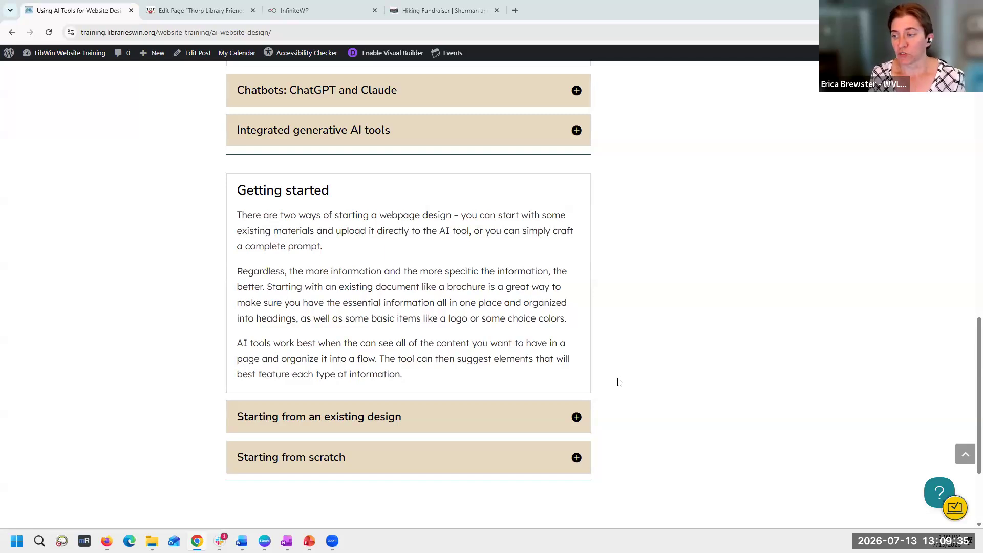
- Expand the "Starting from an existing design" section of the tutorial and read through to its example prompt
{"action": "left_click", "coordinate": [588, 425]}
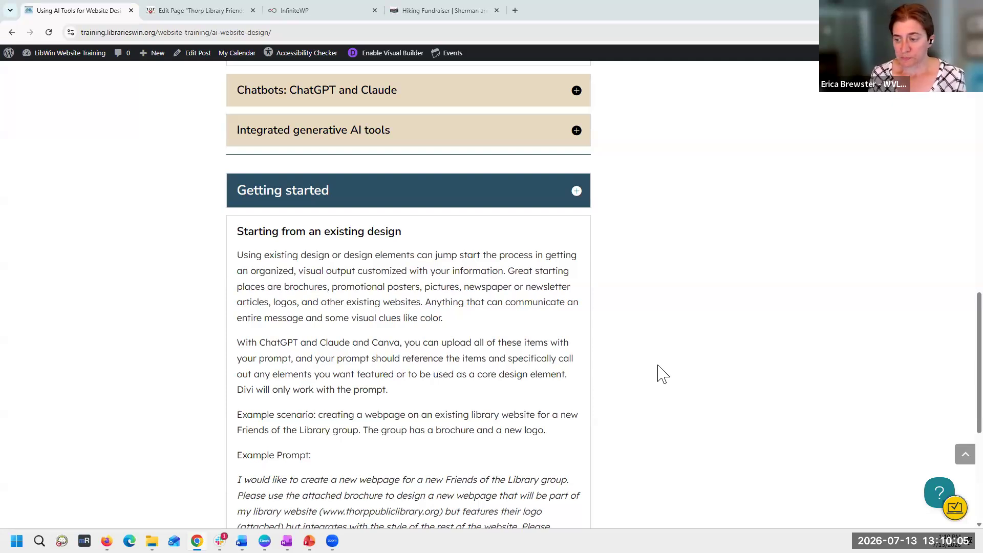
{"action": "scroll", "coordinate": [664, 374], "scroll_direction": "down", "scroll_amount": 1}
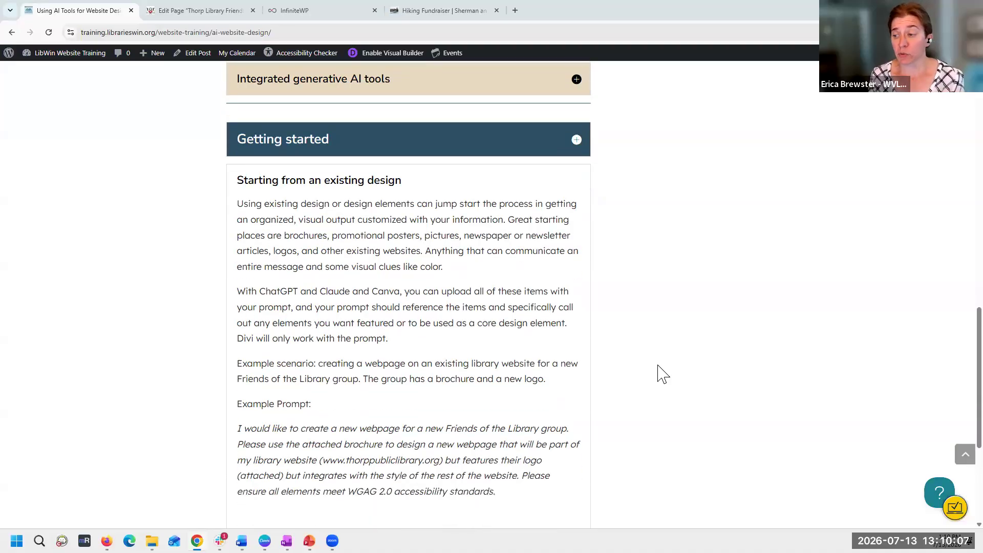
{"action": "scroll", "coordinate": [664, 374], "scroll_direction": "down", "scroll_amount": 1}
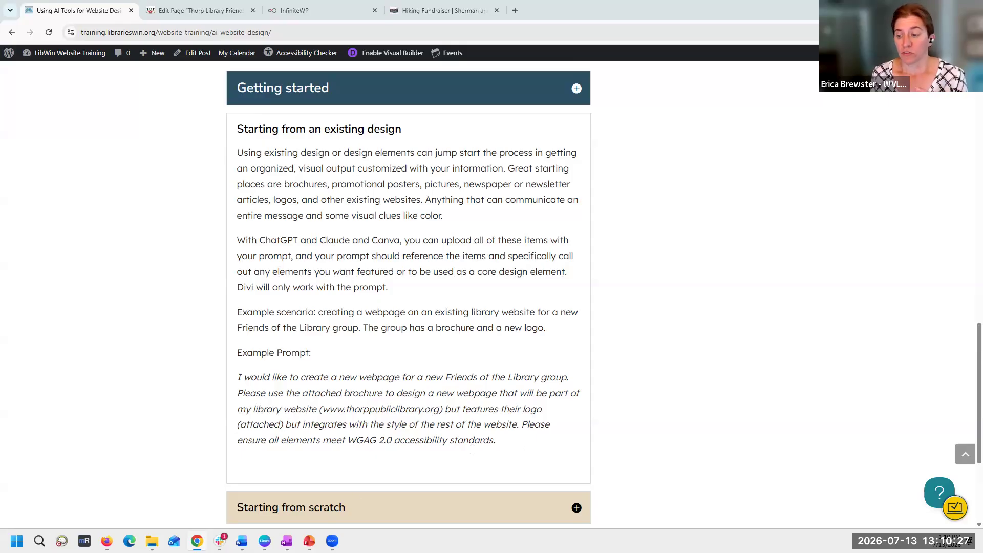
- Switch to the Thorp Friends of the Library Brochure in Word and look over its logo, membership form and content panels
{"action": "mouse_move", "coordinate": [241, 541]}
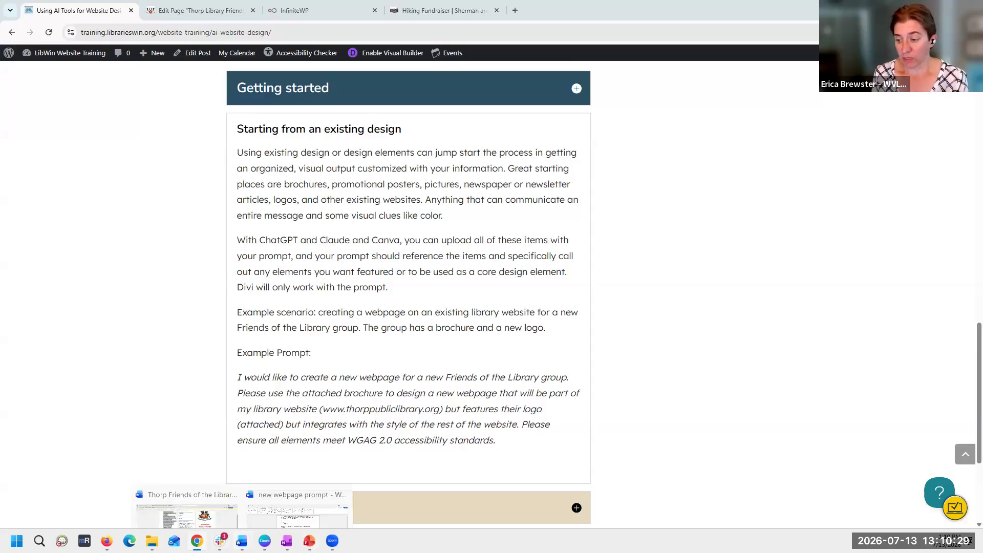
{"action": "left_click", "coordinate": [213, 513]}
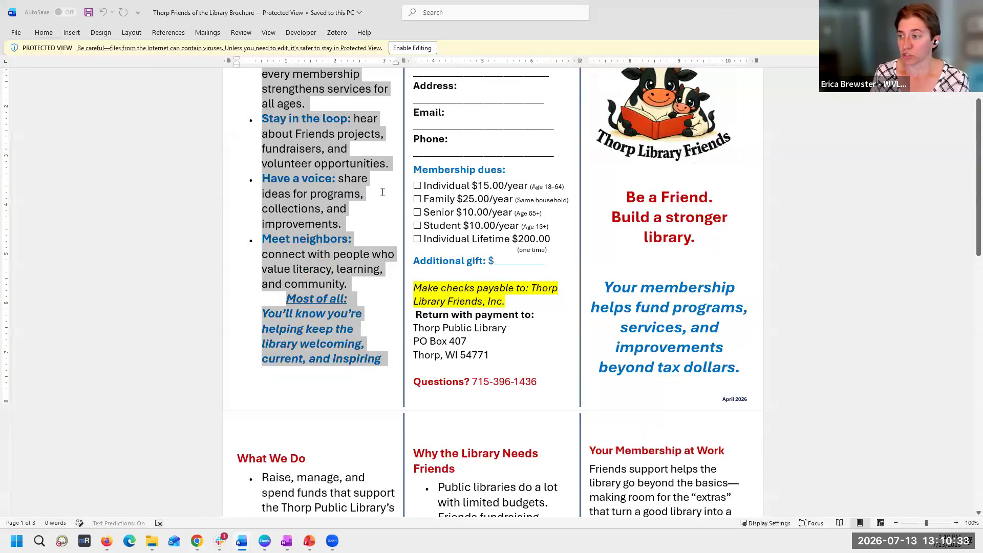
{"action": "scroll", "coordinate": [790, 225], "scroll_direction": "up", "scroll_amount": 1}
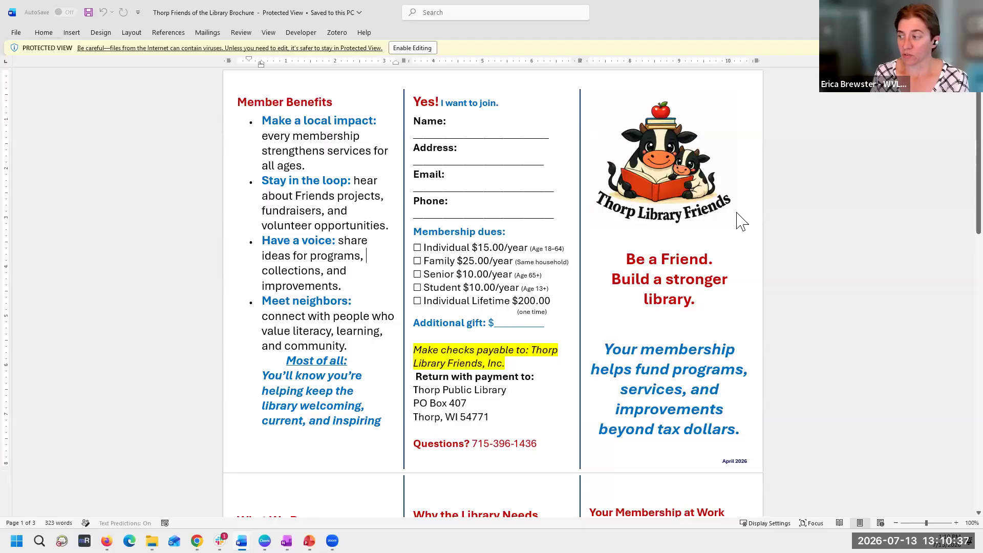
{"action": "scroll", "coordinate": [738, 220], "scroll_direction": "down", "scroll_amount": 1}
{"action": "scroll", "coordinate": [728, 290], "scroll_direction": "down", "scroll_amount": 7}
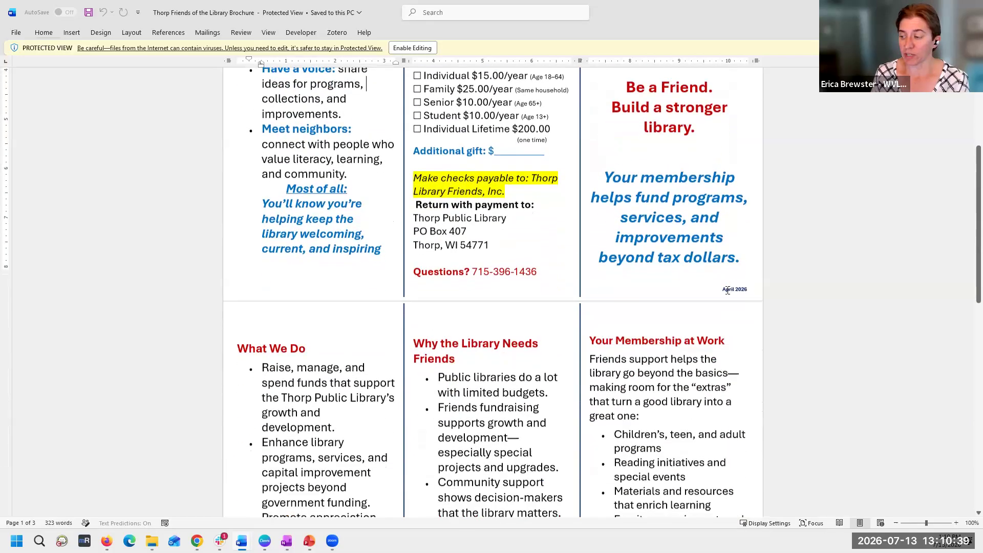
{"action": "scroll", "coordinate": [592, 176], "scroll_direction": "up", "scroll_amount": 1}
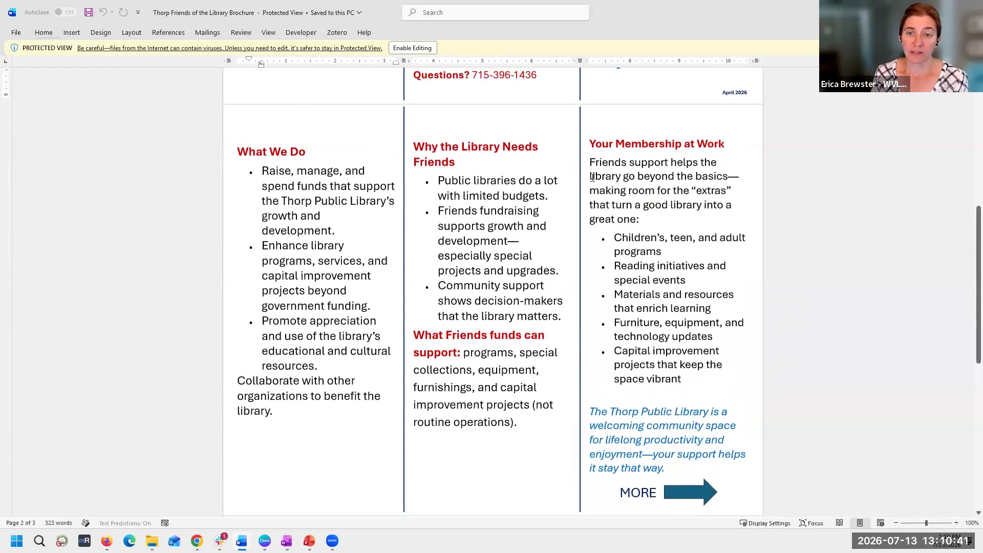
{"action": "scroll", "coordinate": [592, 177], "scroll_direction": "up", "scroll_amount": 3}
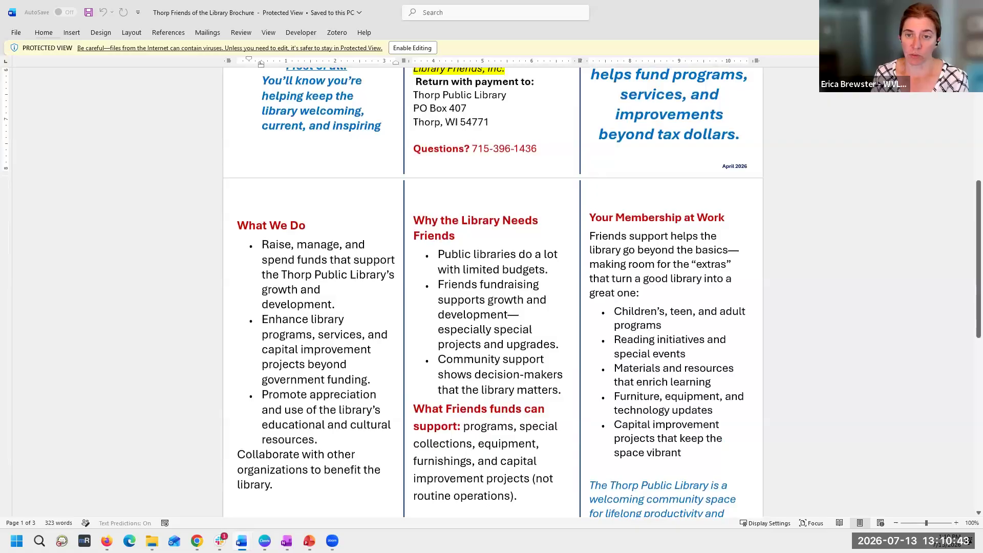
{"action": "scroll", "coordinate": [592, 176], "scroll_direction": "down", "scroll_amount": 1}
{"action": "scroll", "coordinate": [734, 352], "scroll_direction": "up", "scroll_amount": 2}
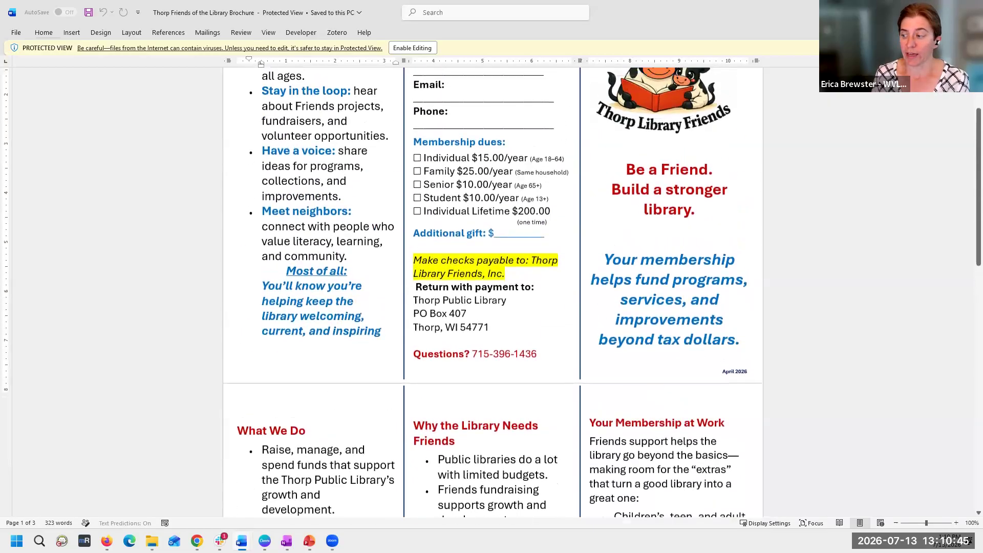
- Review the brochure's section headings, from Your Membership at Work, Why the Library Needs Friends and What We Do to Member Benefits, and their content
{"action": "left_click_drag", "start_coordinate": [731, 365], "coordinate": [588, 365]}
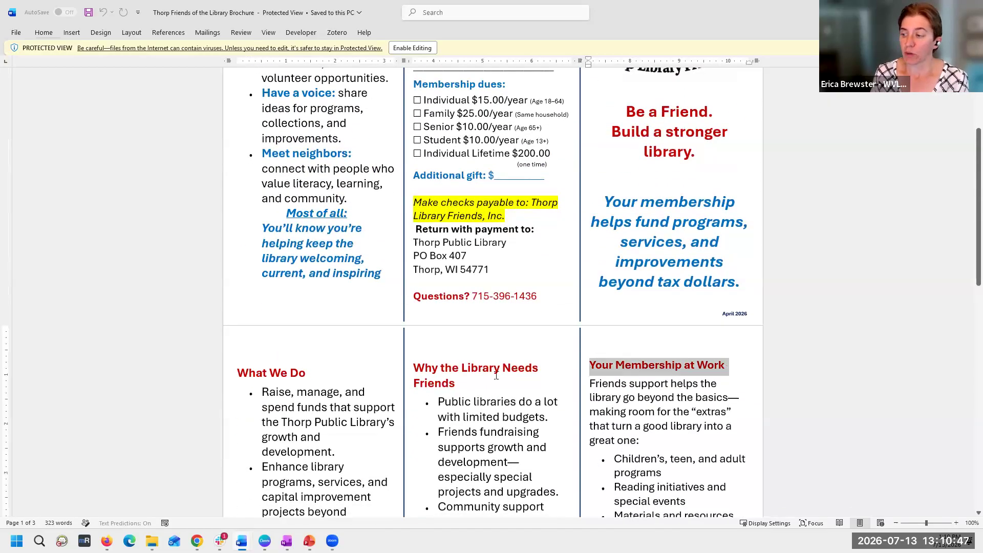
{"action": "left_click_drag", "start_coordinate": [457, 382], "coordinate": [414, 370]}
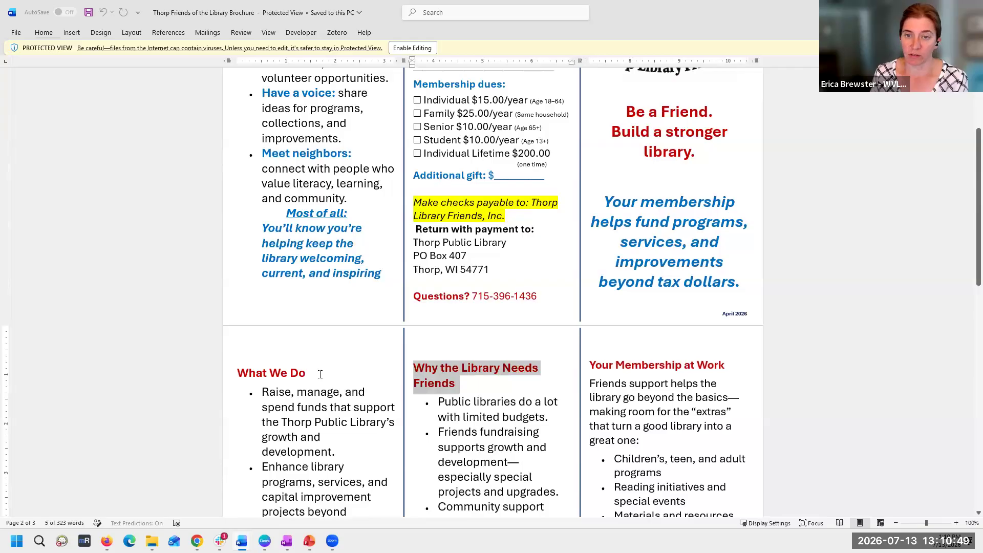
{"action": "left_click_drag", "start_coordinate": [225, 367], "coordinate": [323, 359]}
{"action": "left_click", "coordinate": [353, 364]}
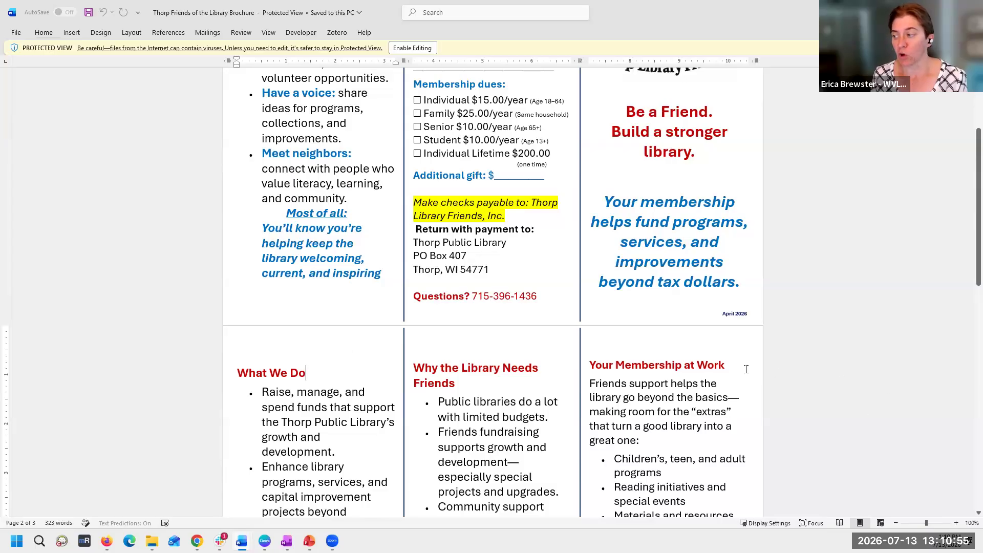
{"action": "scroll", "coordinate": [461, 191], "scroll_direction": "up", "scroll_amount": 2}
{"action": "scroll", "coordinate": [461, 190], "scroll_direction": "up", "scroll_amount": 2}
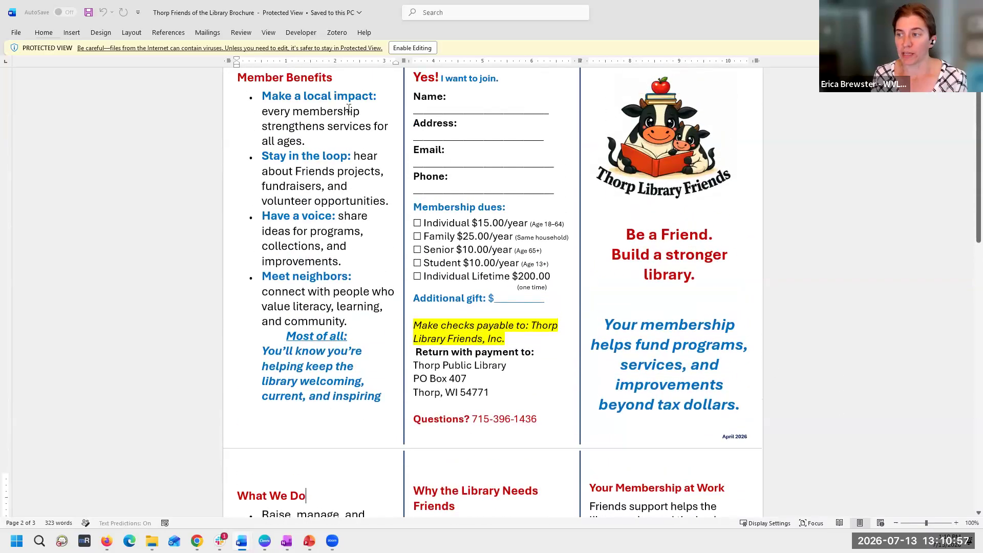
{"action": "left_click", "coordinate": [223, 111]}
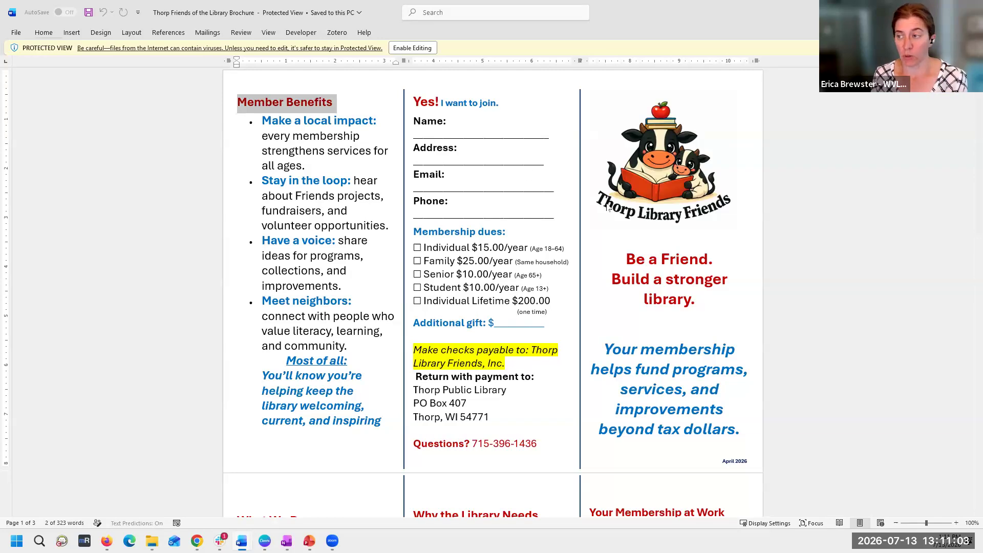
{"action": "scroll", "coordinate": [622, 216], "scroll_direction": "down", "scroll_amount": 6}
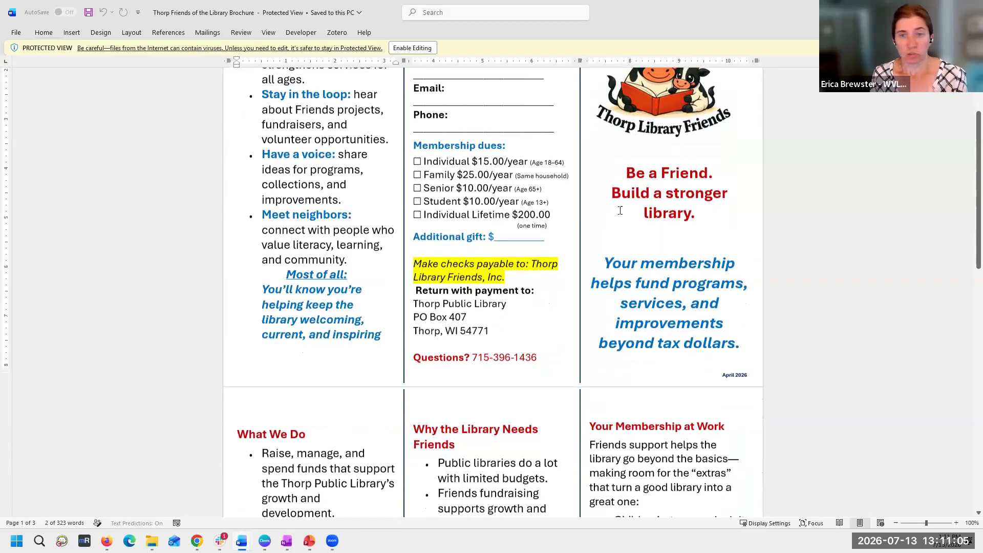
{"action": "scroll", "coordinate": [620, 210], "scroll_direction": "down", "scroll_amount": 5}
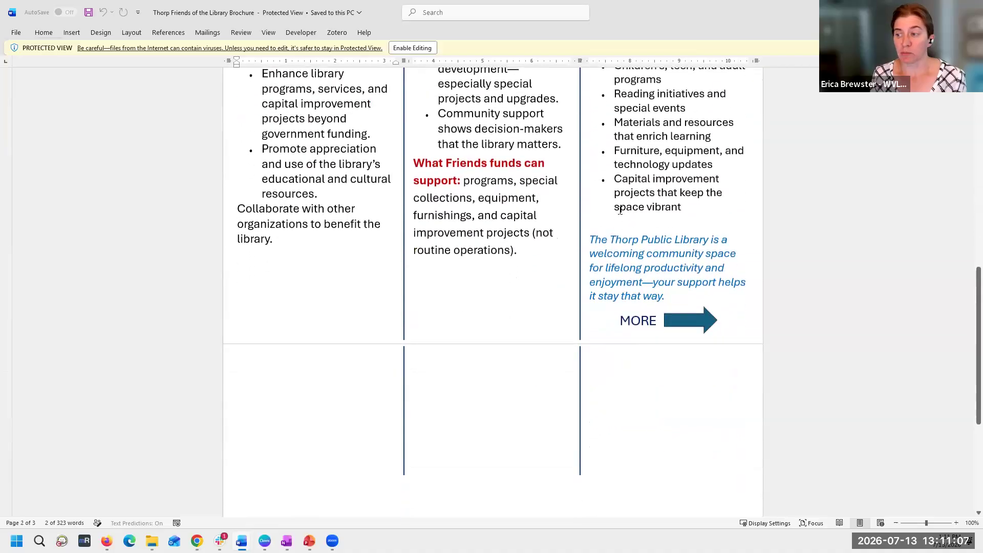
{"action": "scroll", "coordinate": [620, 210], "scroll_direction": "up", "scroll_amount": 4}
{"action": "scroll", "coordinate": [621, 210], "scroll_direction": "down", "scroll_amount": 1}
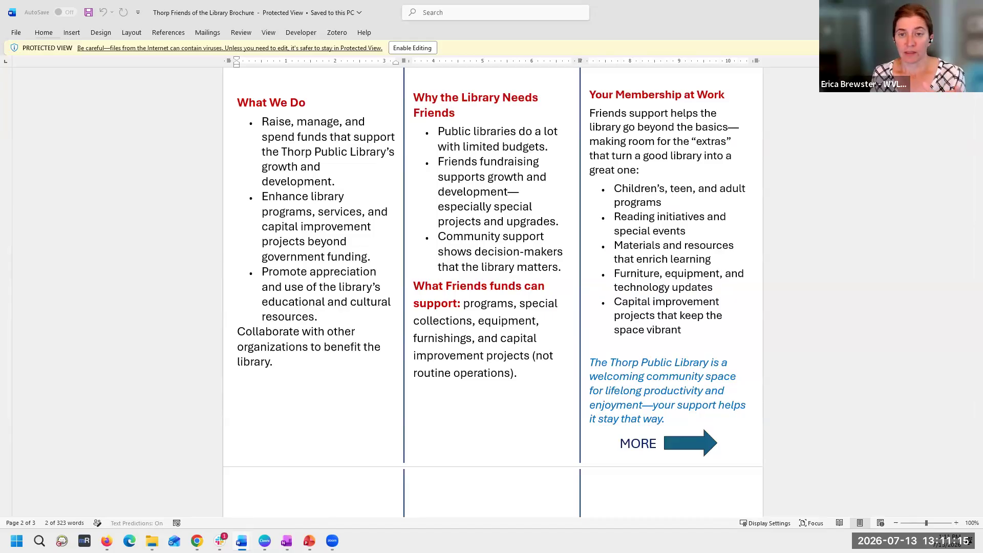
{"action": "scroll", "coordinate": [781, 243], "scroll_direction": "up", "scroll_amount": 5}
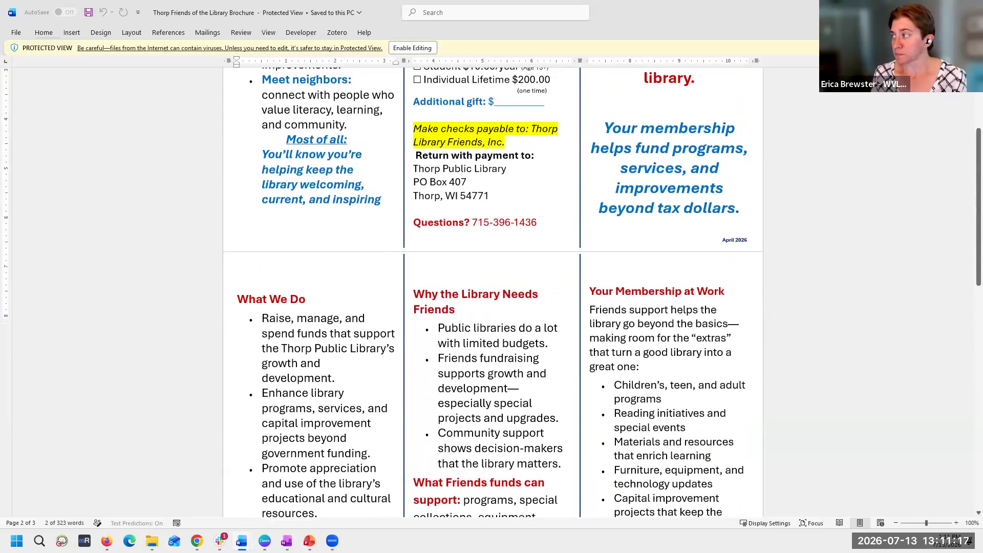
- Switch to ChatGPT in Firefox, look at its options for adding content, view the Claude new chat page and return to ChatGPT
{"action": "mouse_move", "coordinate": [107, 541]}
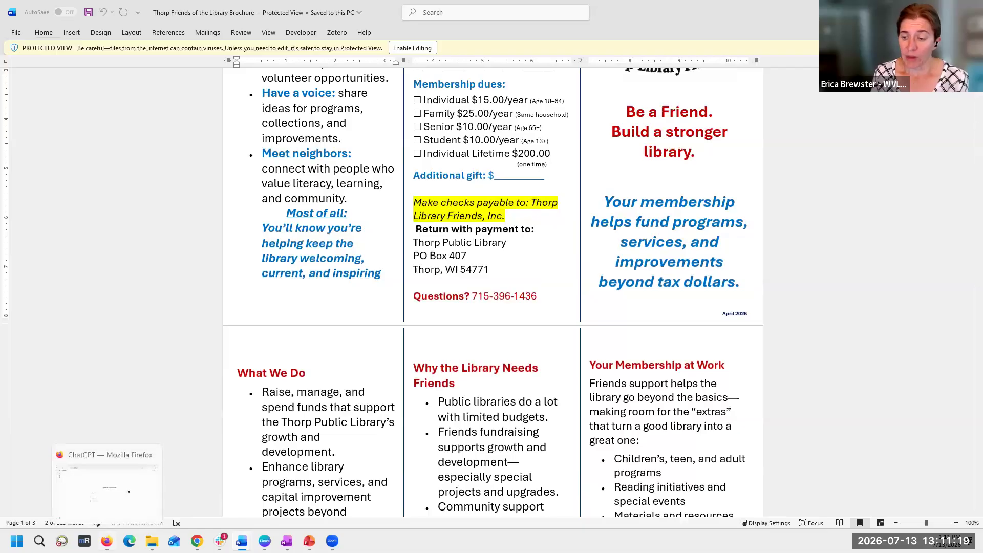
{"action": "left_click", "coordinate": [107, 481]}
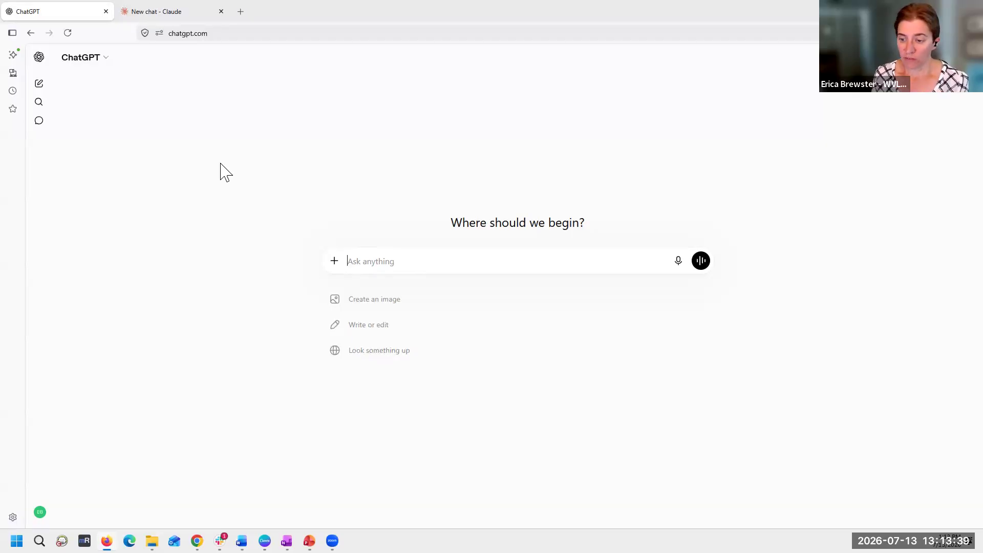
{"action": "left_click", "coordinate": [334, 264]}
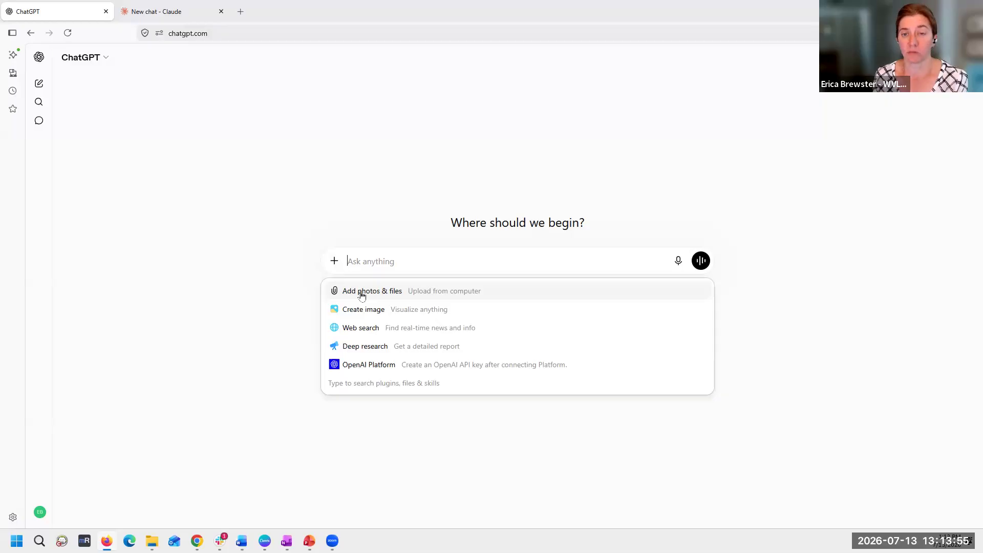
{"action": "left_click", "coordinate": [153, 13]}
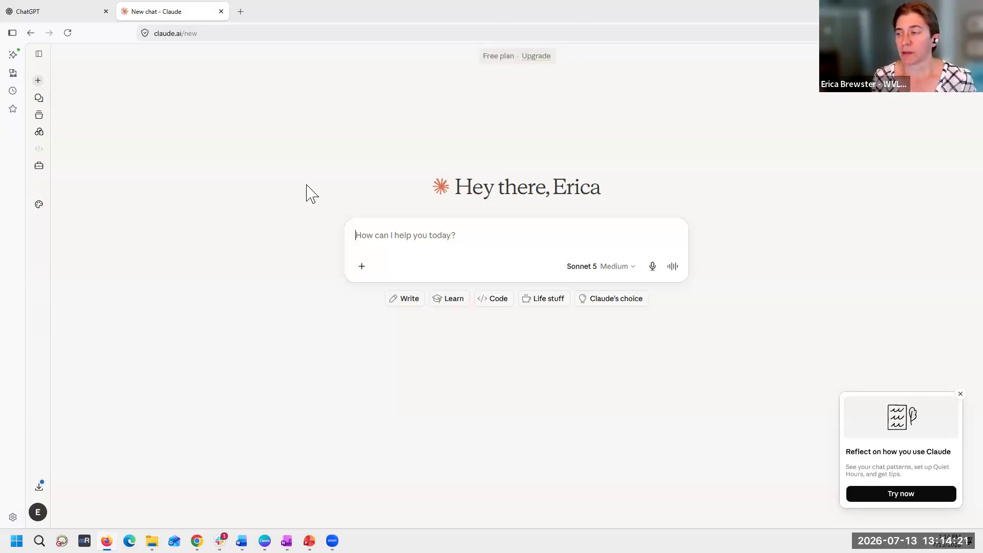
{"action": "left_click", "coordinate": [66, 21]}
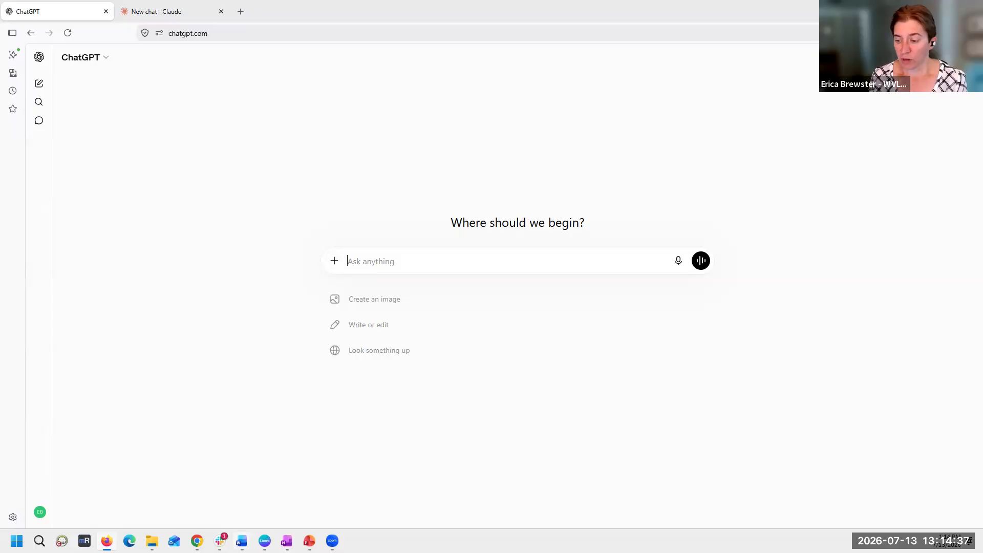
- Attach the Thorp Friends logo image and the Thorp Friends of the Library Brochure document from Downloads to the ChatGPT prompt
{"action": "left_click", "coordinate": [334, 261]}
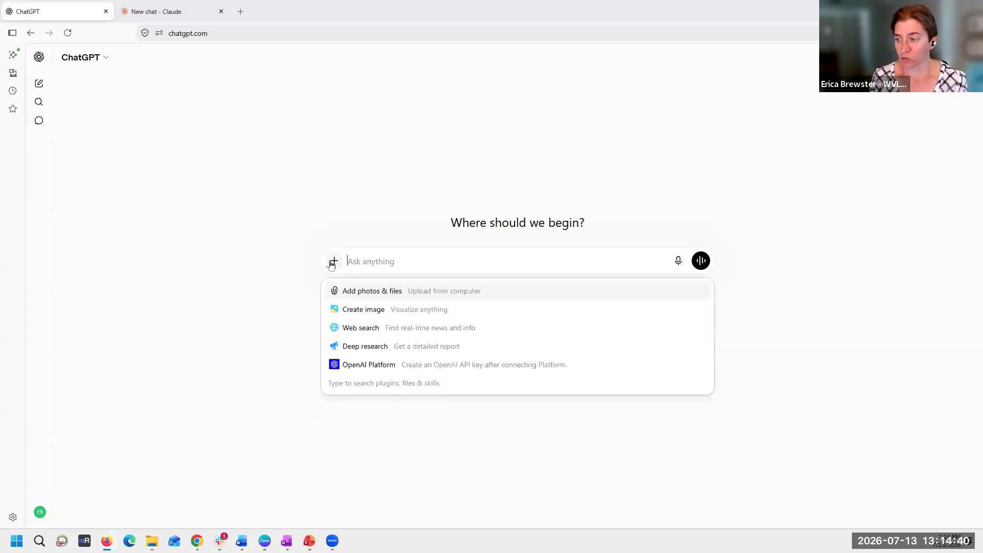
{"action": "left_click", "coordinate": [348, 291]}
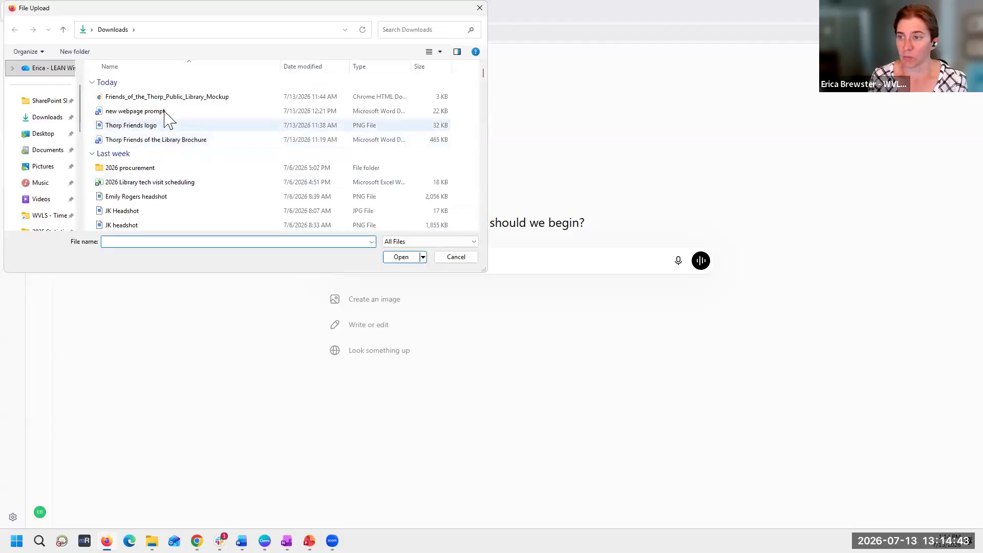
{"action": "left_click", "coordinate": [165, 142]}
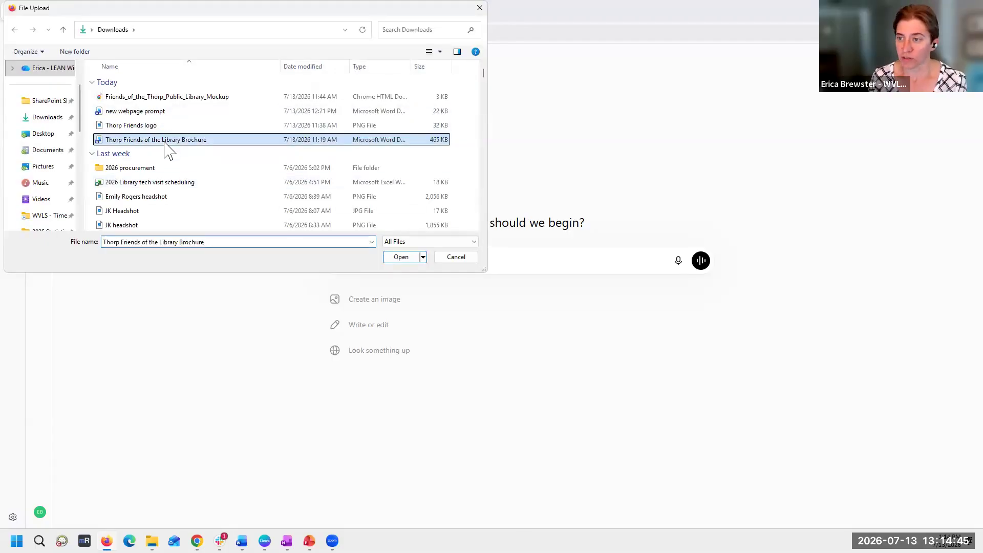
{"action": "left_click", "coordinate": [165, 127], "text": "ctrl"}
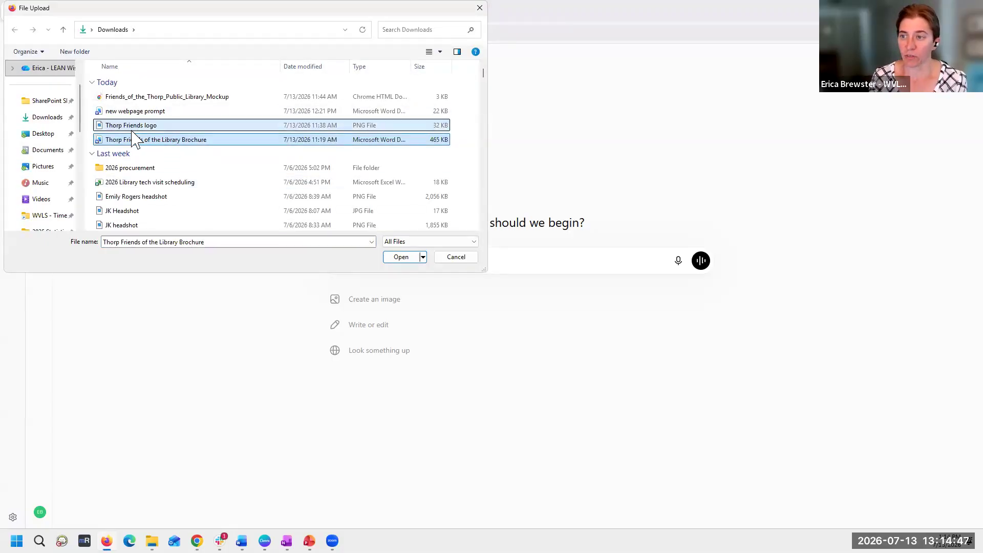
{"action": "left_click", "coordinate": [392, 261]}
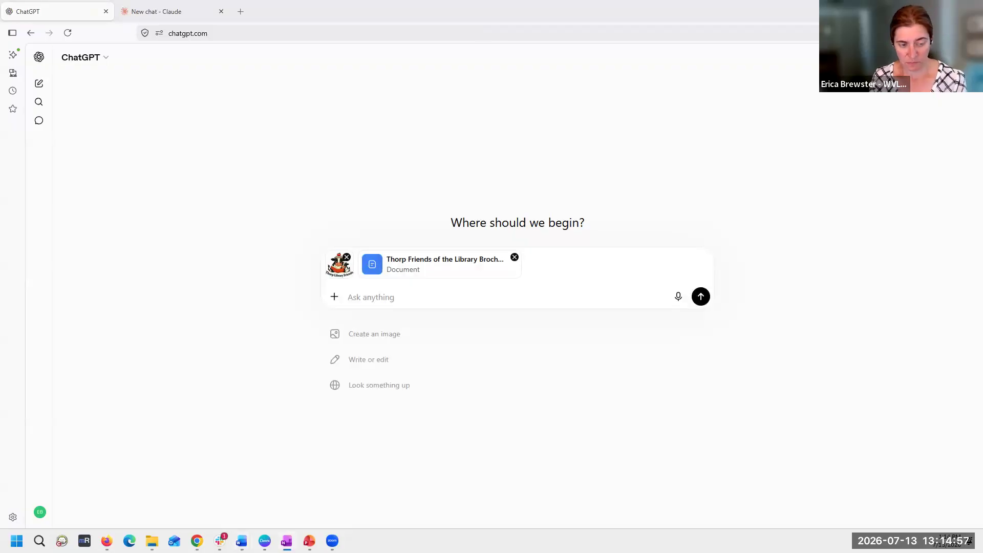
- Paste the prompt for a Friends of the Library webpage using the attached brochure and logo, correct WGAG to WCAG and send it
{"action": "left_click", "coordinate": [352, 296]}
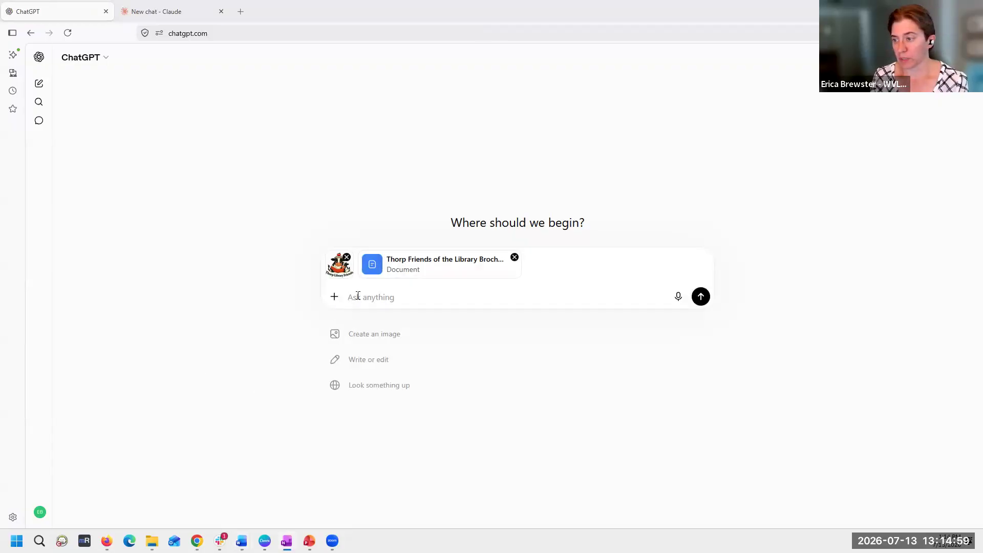
{"action": "type", "text": "I would like to create a new webpage for a new Friends of the Library group. Please use the attached brochure to design a new webpage that will be part of my library website (www.thorppubliclibrary.org) but features their logo (attached) but integrates with the style of the rest of the website. Please ensure all elements meet WGAG 2.1 Level AA accessibility standards."}
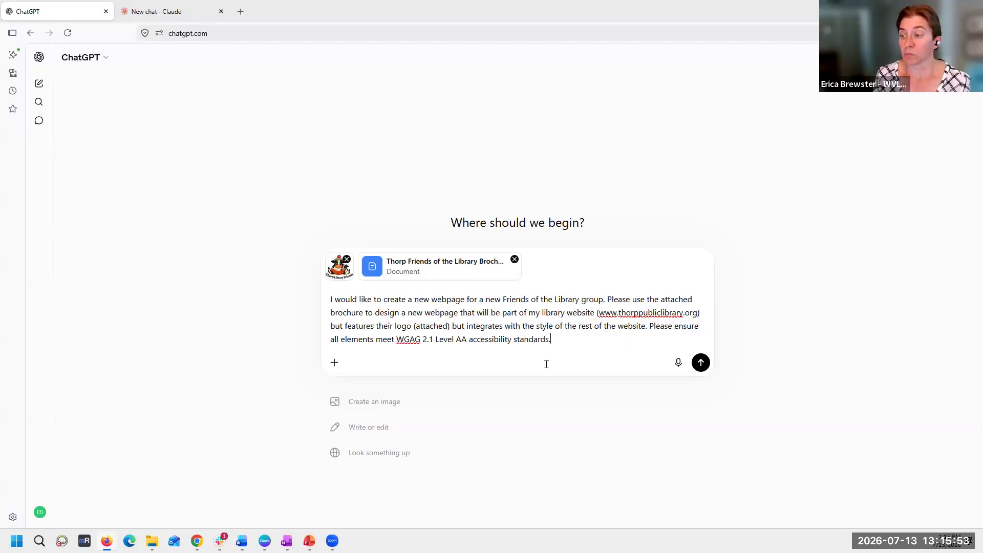
{"action": "double_click", "coordinate": [409, 338]}
{"action": "left_click", "coordinate": [409, 339]}
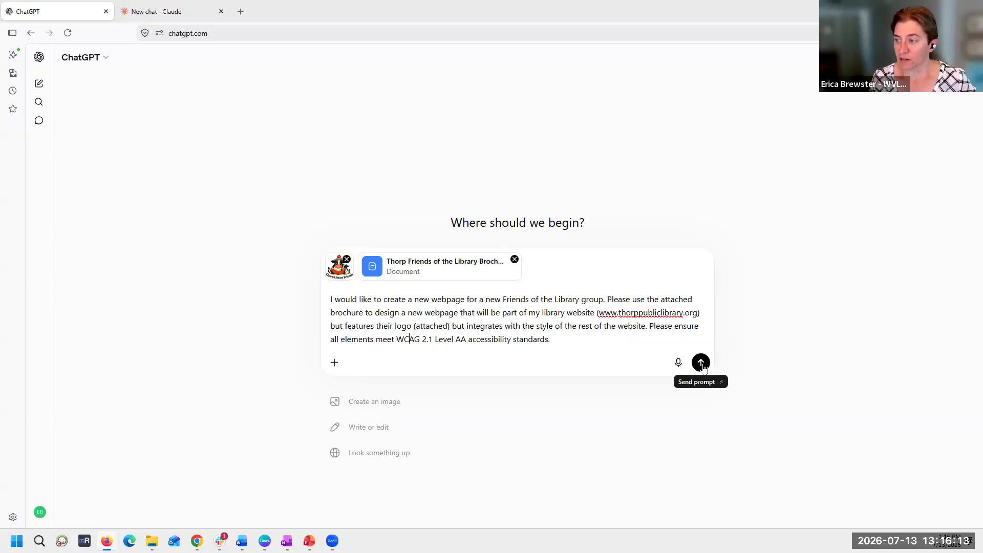
{"action": "left_click_drag", "start_coordinate": [621, 340], "coordinate": [310, 301]}
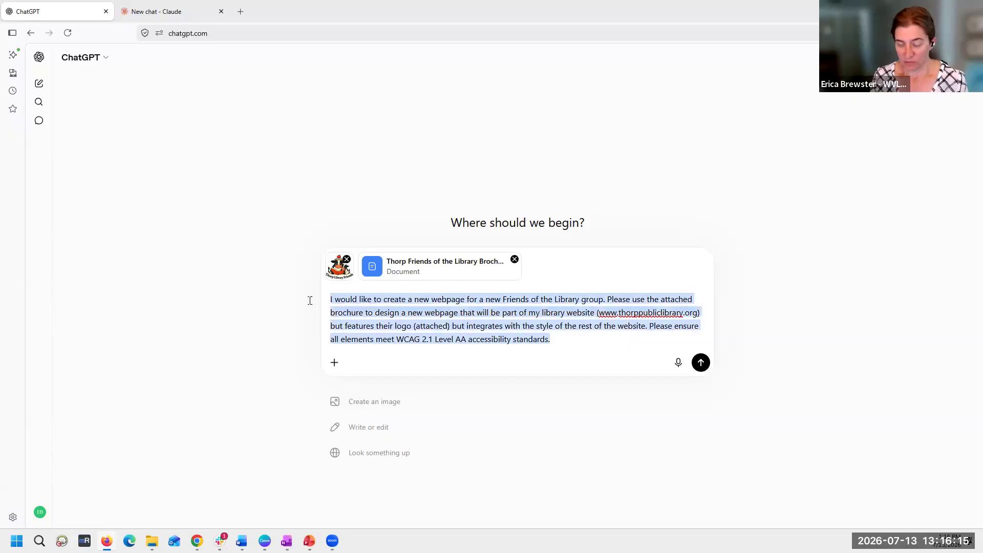
{"action": "left_click", "coordinate": [701, 362]}
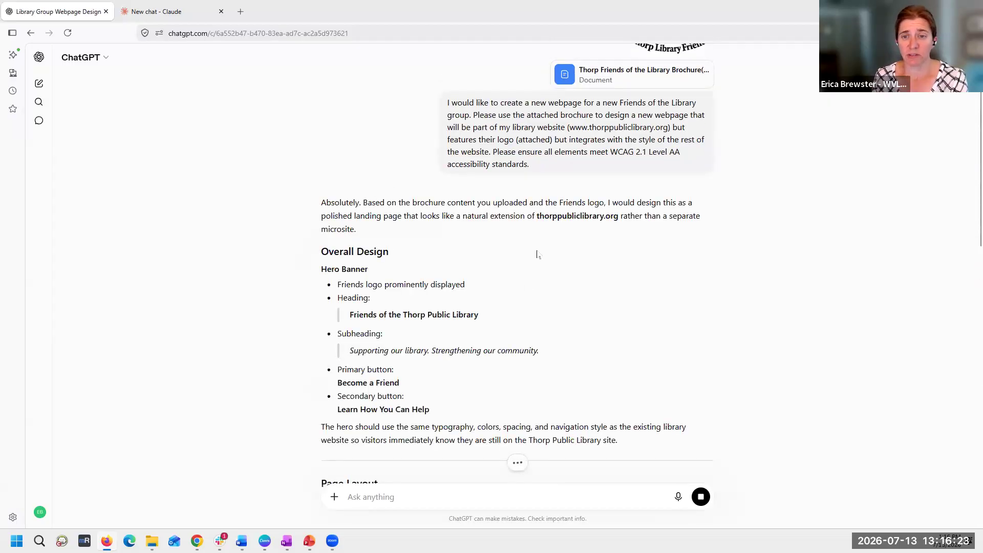
- Read through ChatGPT's webpage proposal, from the overall design and page layout through membership levels, accessibility, visual style and additional features
{"action": "scroll", "coordinate": [537, 255], "scroll_direction": "down", "scroll_amount": 3}
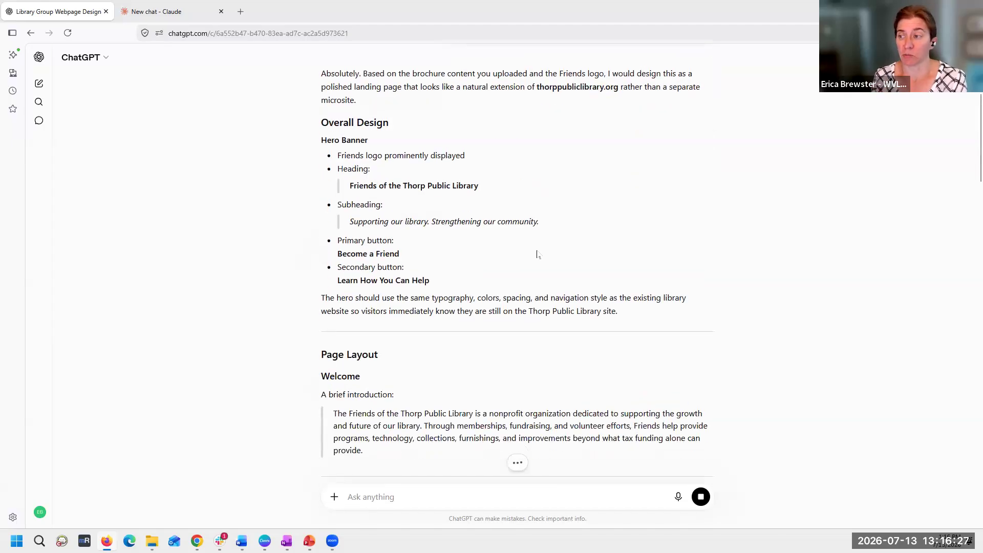
{"action": "scroll", "coordinate": [515, 179], "scroll_direction": "up", "scroll_amount": 1}
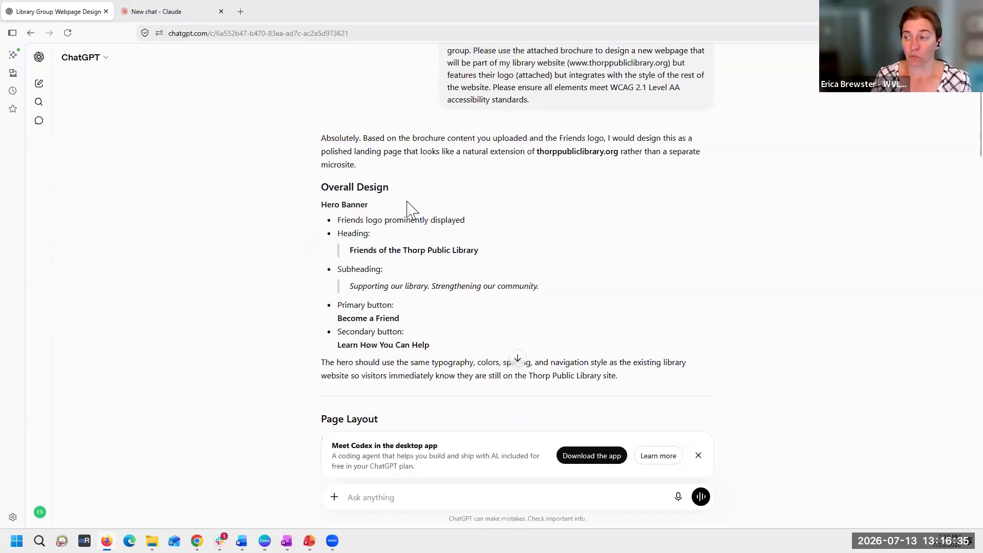
{"action": "scroll", "coordinate": [419, 272], "scroll_direction": "down", "scroll_amount": 3}
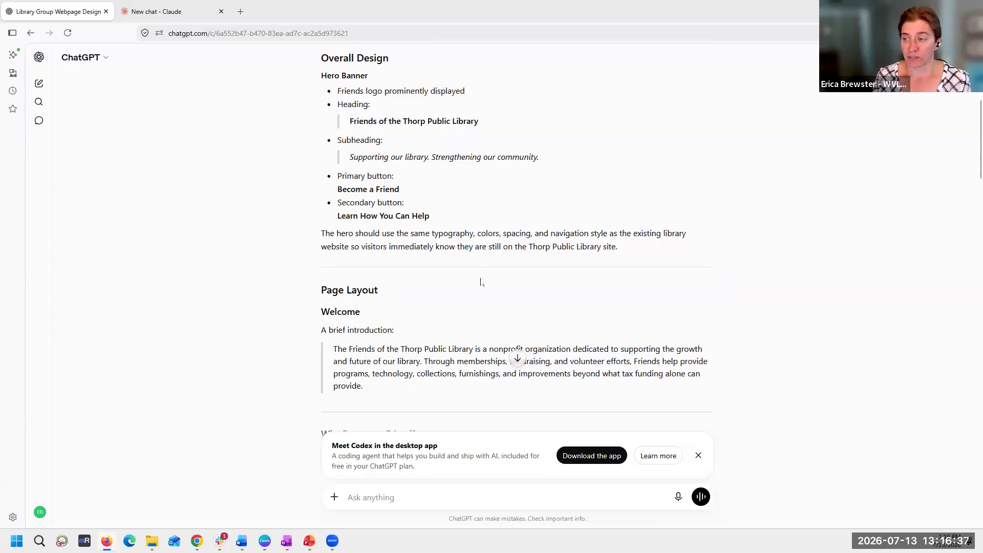
{"action": "scroll", "coordinate": [441, 307], "scroll_direction": "down", "scroll_amount": 3}
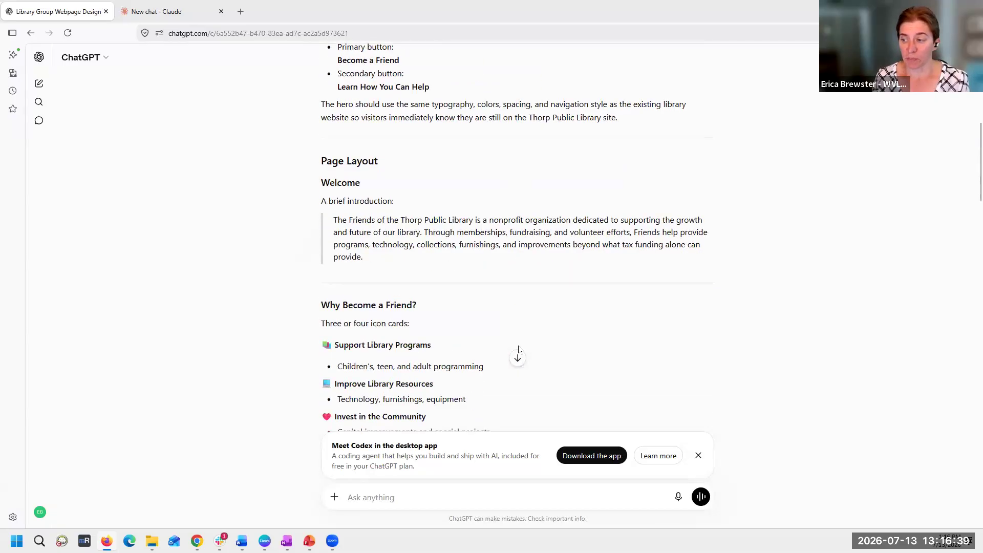
{"action": "scroll", "coordinate": [519, 350], "scroll_direction": "down", "scroll_amount": 3}
{"action": "scroll", "coordinate": [404, 304], "scroll_direction": "down", "scroll_amount": 5}
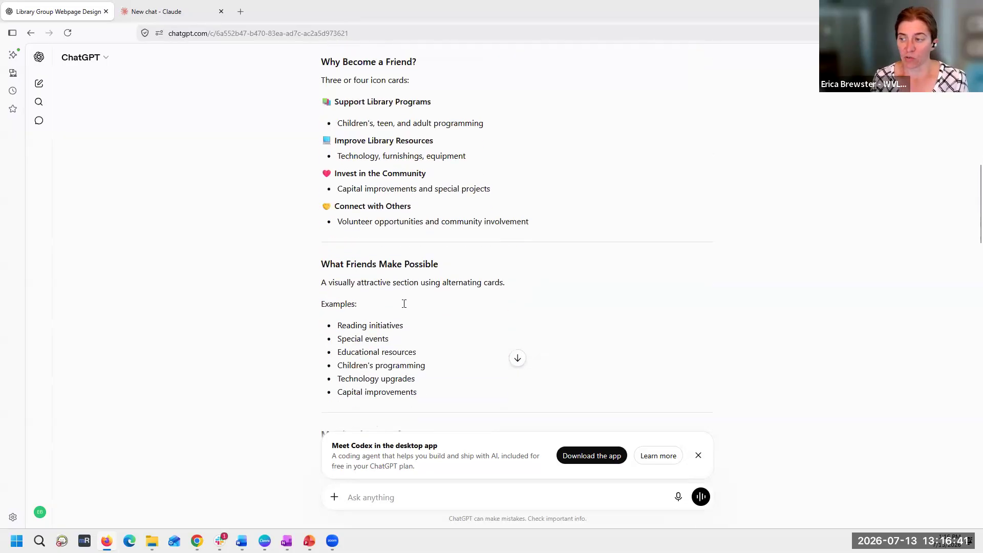
{"action": "scroll", "coordinate": [404, 304], "scroll_direction": "down", "scroll_amount": 5}
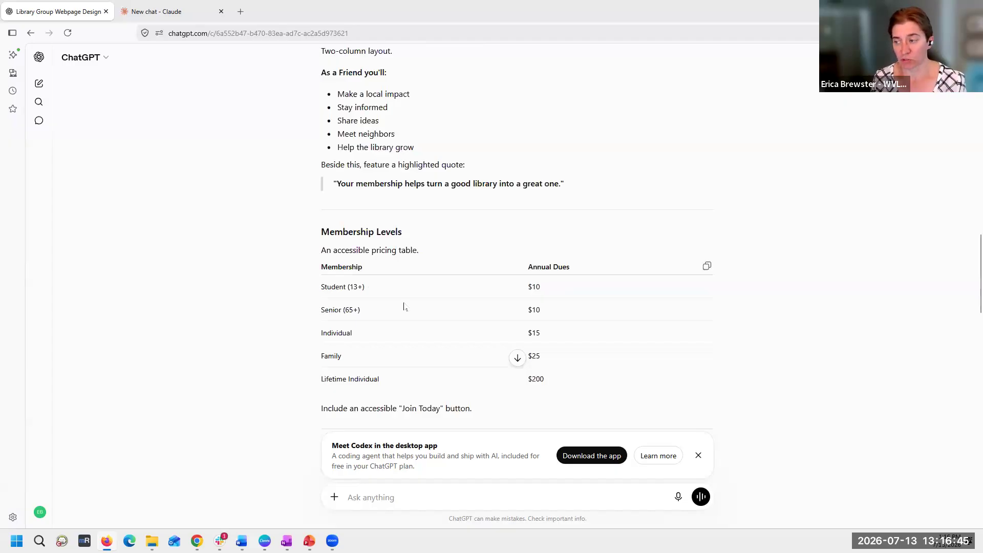
{"action": "scroll", "coordinate": [404, 306], "scroll_direction": "down", "scroll_amount": 3}
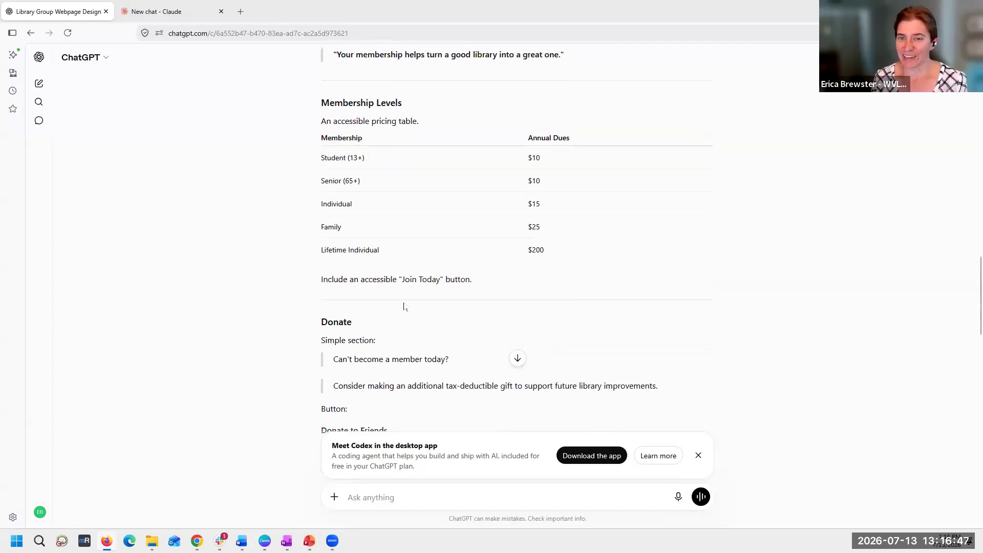
{"action": "scroll", "coordinate": [404, 306], "scroll_direction": "down", "scroll_amount": 3}
{"action": "scroll", "coordinate": [404, 307], "scroll_direction": "down", "scroll_amount": 3}
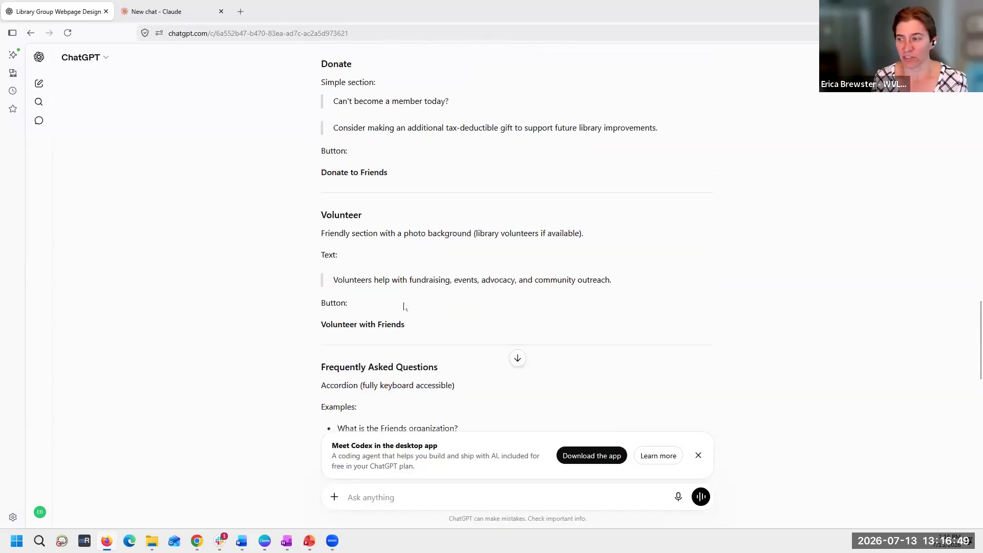
{"action": "scroll", "coordinate": [405, 305], "scroll_direction": "down", "scroll_amount": 6}
{"action": "scroll", "coordinate": [405, 303], "scroll_direction": "down", "scroll_amount": 3}
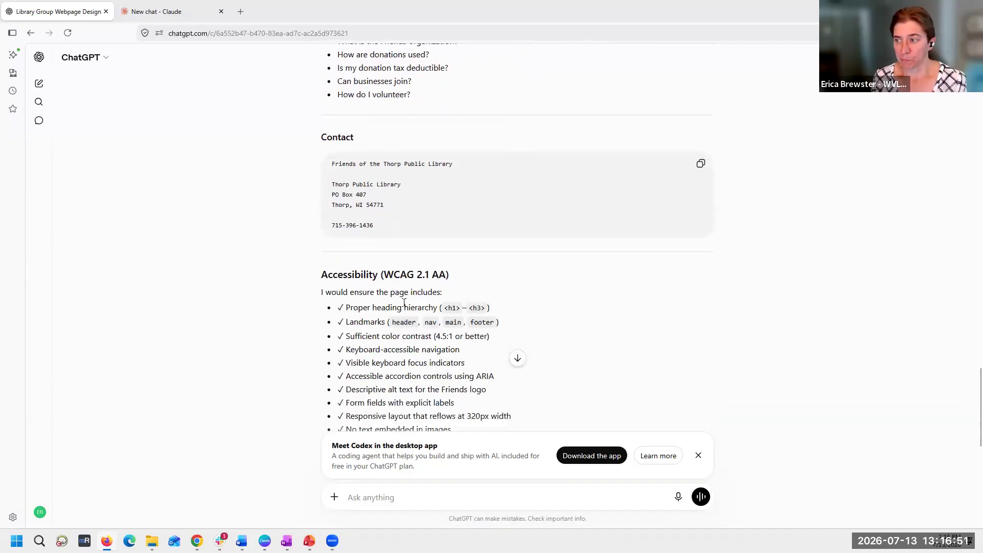
{"action": "scroll", "coordinate": [404, 302], "scroll_direction": "down", "scroll_amount": 3}
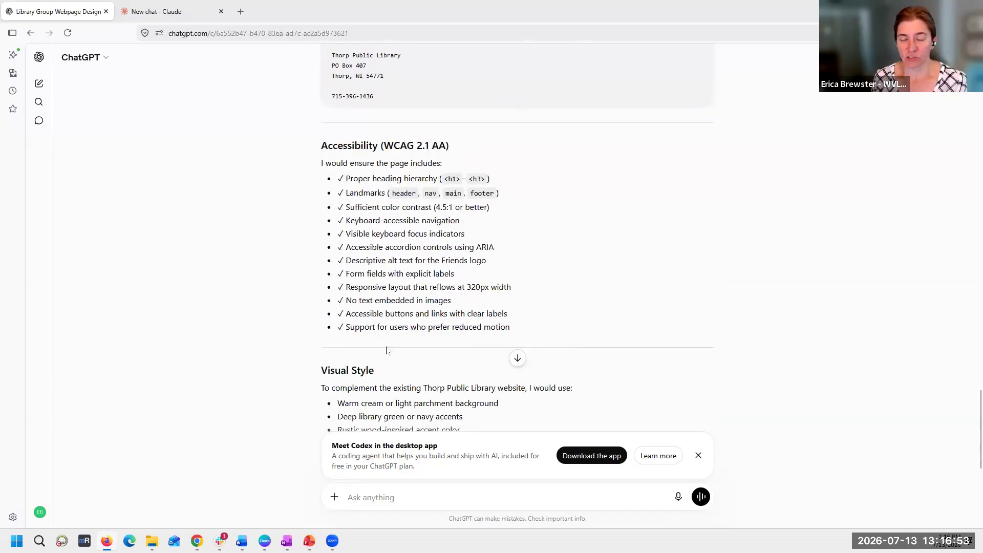
{"action": "scroll", "coordinate": [559, 316], "scroll_direction": "down", "scroll_amount": 7}
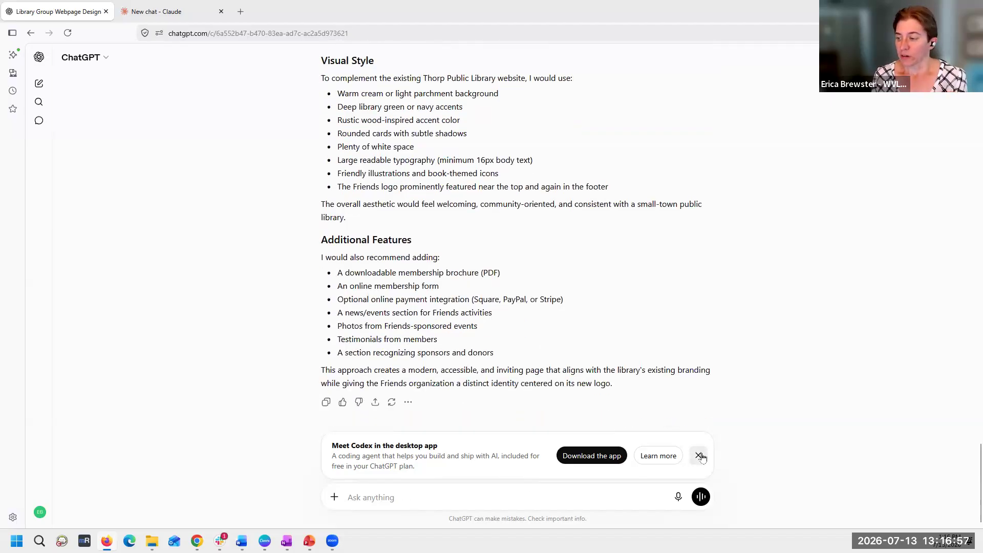
- Dismiss the Codex promotion and send ChatGPT the request "Can you create a visual mock-up of this web design"
{"action": "left_click", "coordinate": [699, 456]}
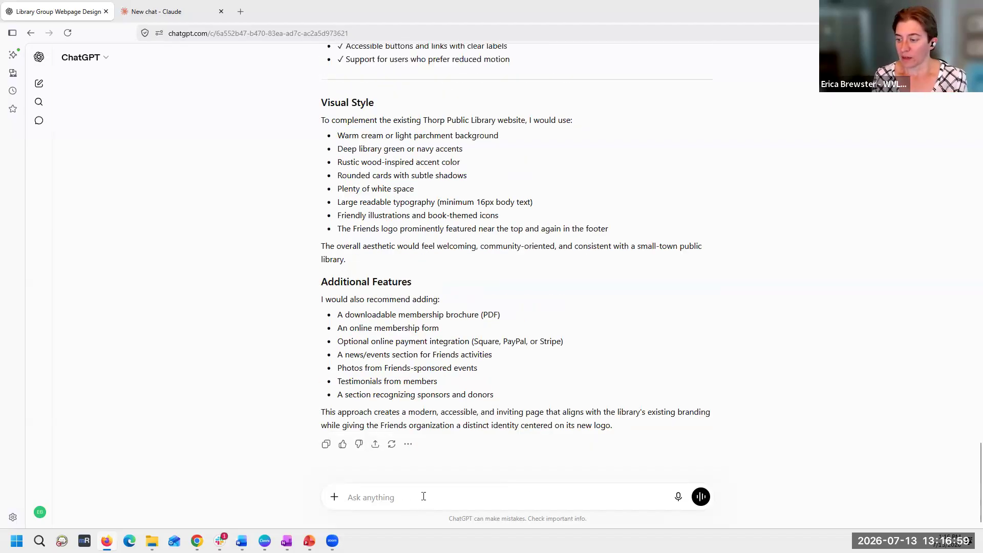
{"action": "type", "text": "Ca"}
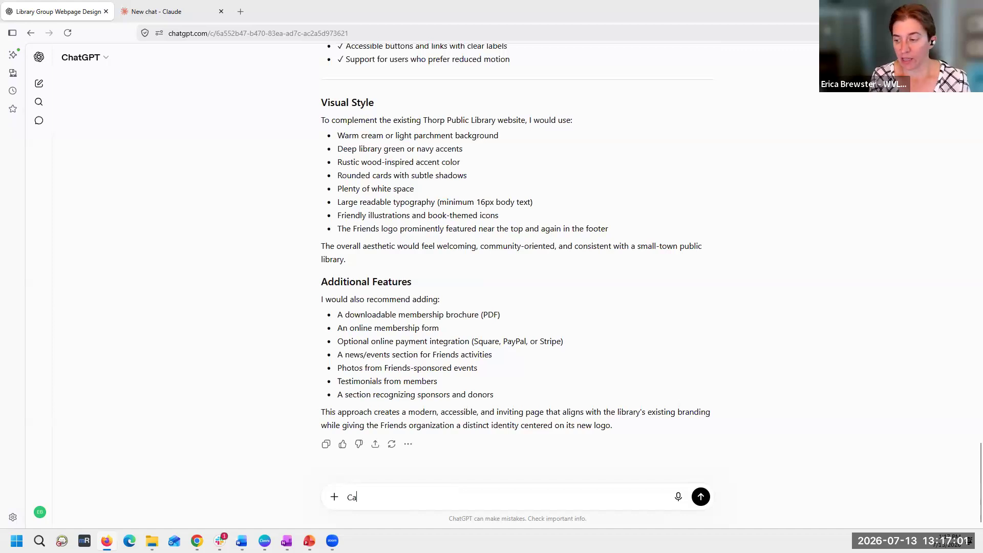
{"action": "type", "text": "n you create a visual moc-"}
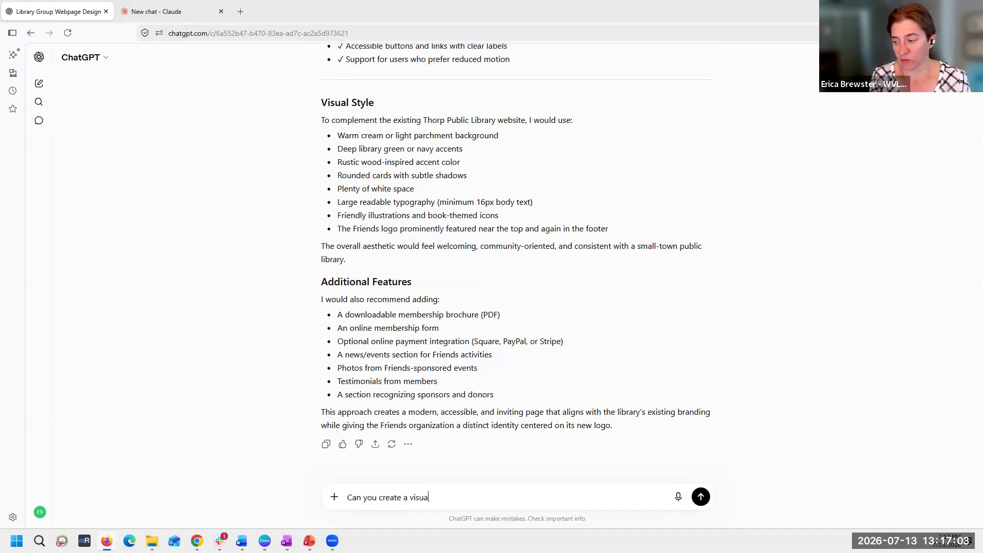
{"action": "key", "text": "BackSpace"}
{"action": "type", "text": "k-up of this webs desig"}
{"action": "key", "text": "BackSpace"}
{"action": "key", "text": "BackSpace"}
{"action": "key", "text": "BackSpace"}
{"action": "key", "text": "BackSpace"}
{"action": "key", "text": "BackSpace"}
{"action": "key", "text": "BackSpace"}
{"action": "key", "text": "BackSpace"}
{"action": "type", "text": "design"}
{"action": "key", "text": "Return"}
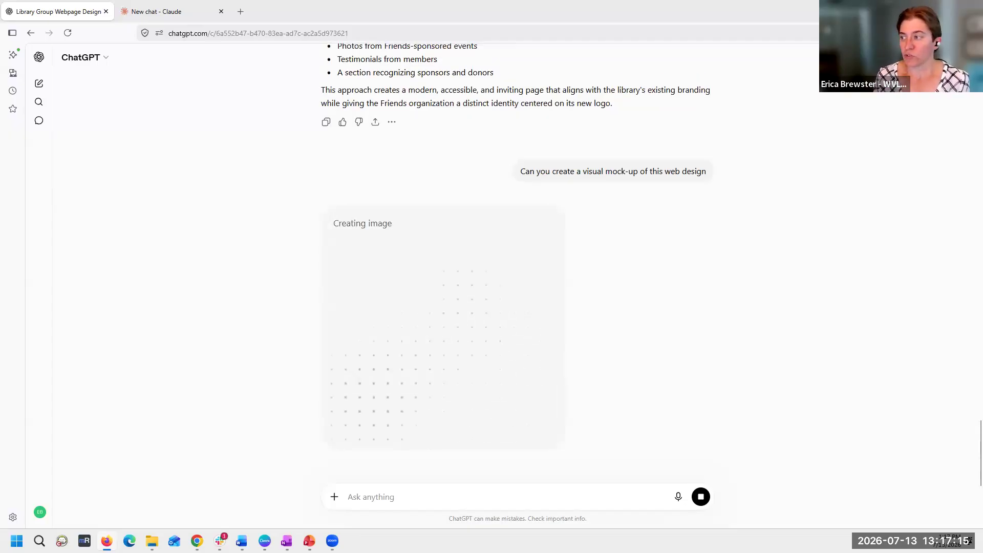
- Give Claude the same Friends of the Library webpage prompt, attach the Thorp Friends logo and brochure from Downloads, and send it
{"action": "left_click", "coordinate": [145, 12]}
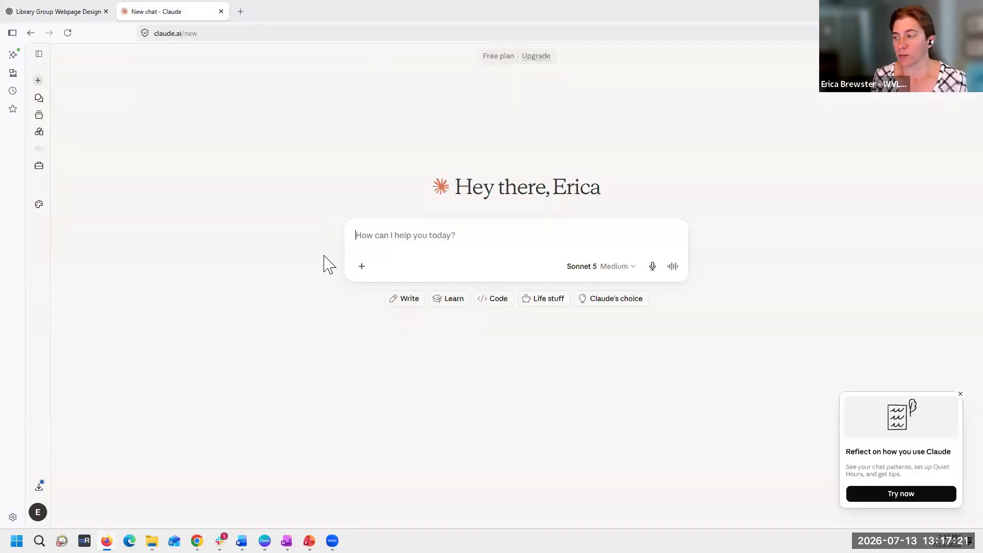
{"action": "type", "text": "I would like to create a new webpage for a new Friends of the Library group. Please use the attached brochure to design a new webpage that will be part of my library website (www.thorppubliclibrary.org) but features their logo (attached) but integrates with the style of the rest of the website. Please ensure all elements meet WCAG 2.1 Level AA accessibility standards."}
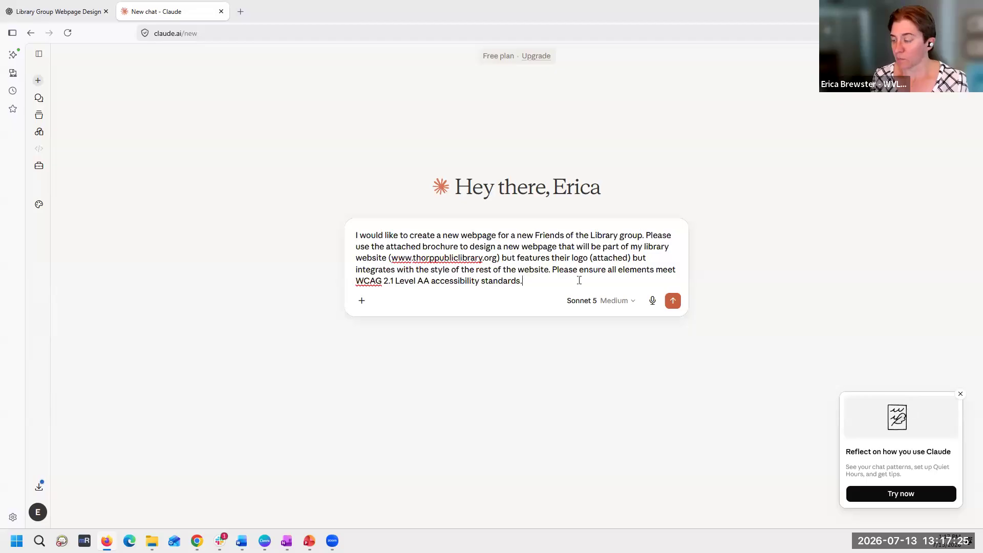
{"action": "left_click", "coordinate": [362, 302]}
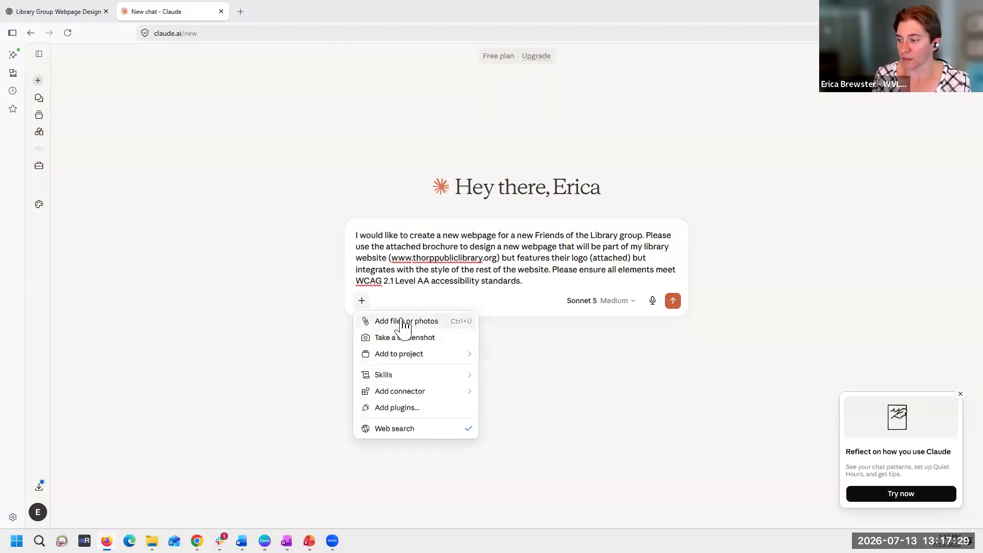
{"action": "left_click", "coordinate": [403, 322]}
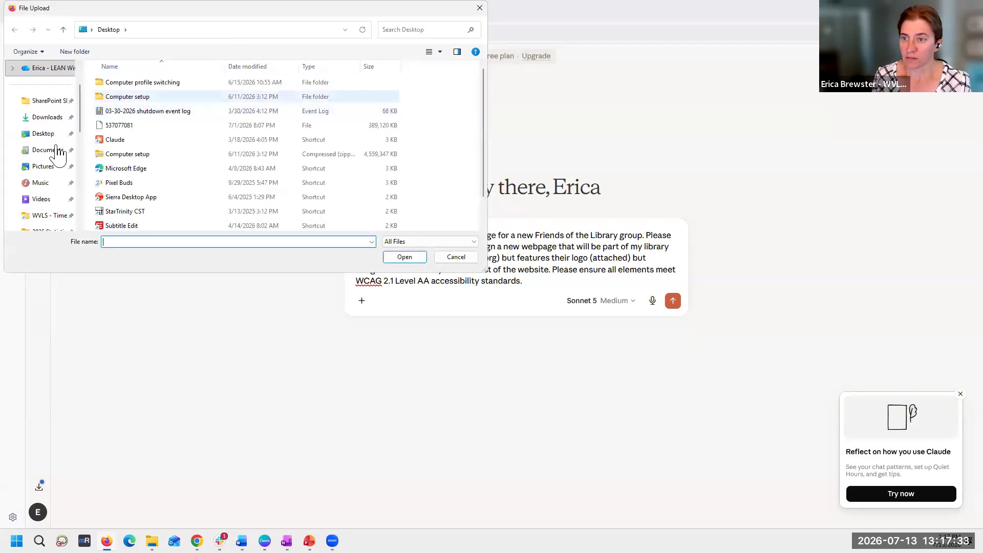
{"action": "left_click", "coordinate": [47, 150]}
{"action": "left_click", "coordinate": [46, 117]}
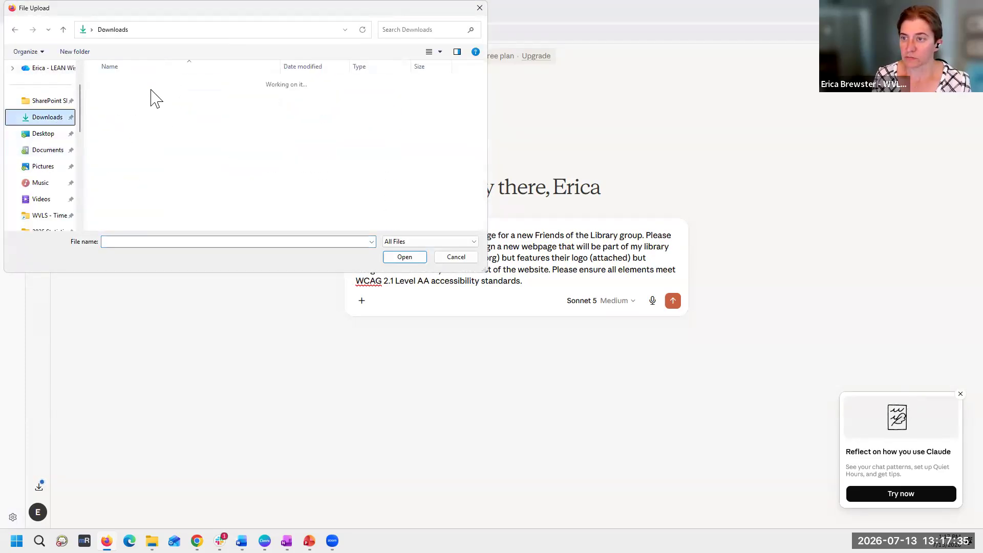
{"action": "left_click", "coordinate": [132, 140]}
{"action": "left_click", "coordinate": [156, 126], "text": "ctrl"}
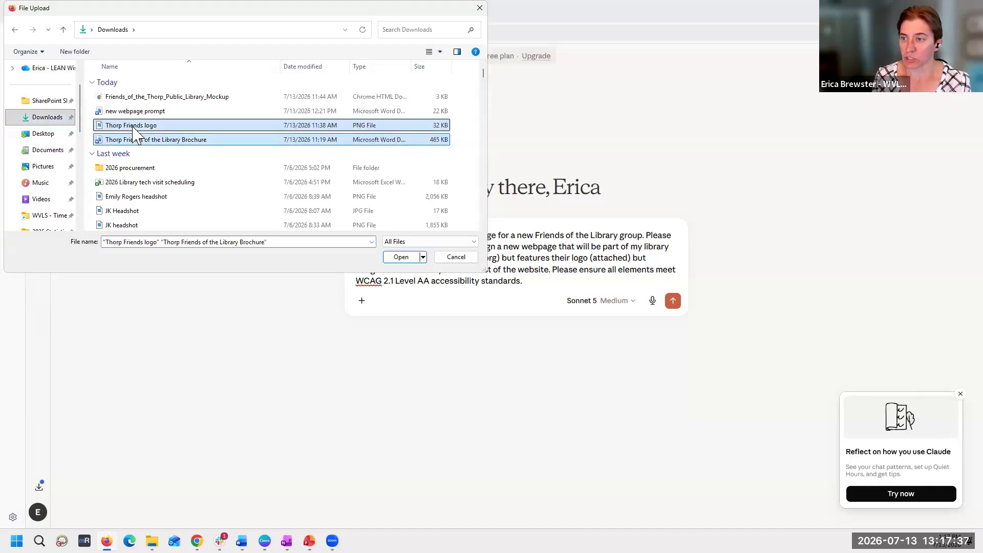
{"action": "left_click", "coordinate": [393, 258]}
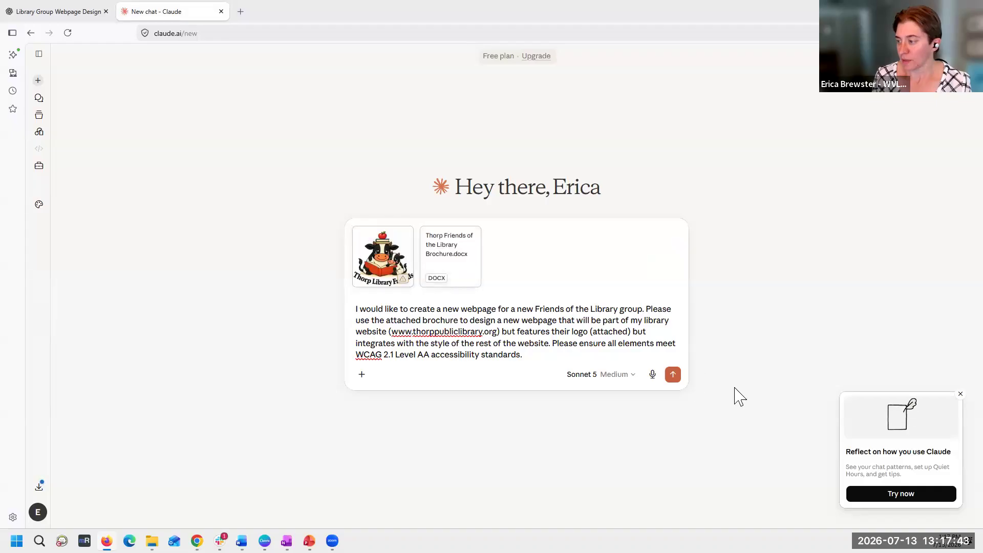
{"action": "key", "text": "Return"}
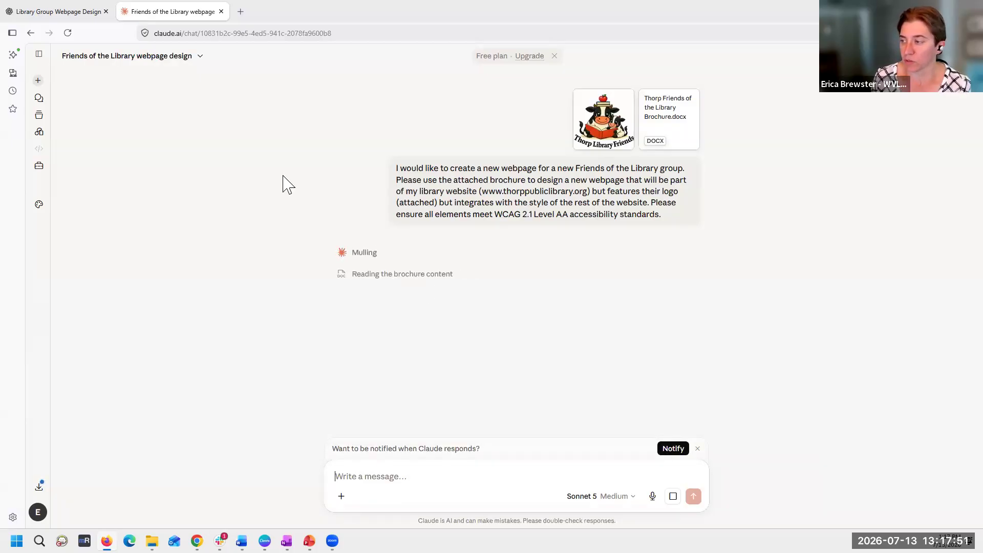
- Check the progress of ChatGPT's visual mock-up and Claude's webpage design, alternating between the two chats
{"action": "left_click", "coordinate": [67, 14]}
{"action": "scroll", "coordinate": [523, 323], "scroll_direction": "down", "scroll_amount": 2}
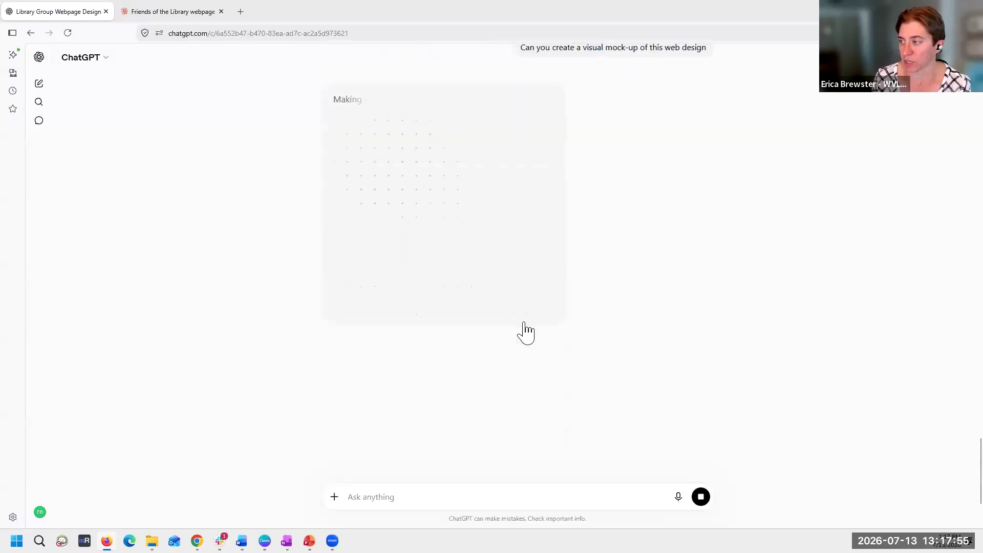
{"action": "scroll", "coordinate": [523, 323], "scroll_direction": "up", "scroll_amount": 3}
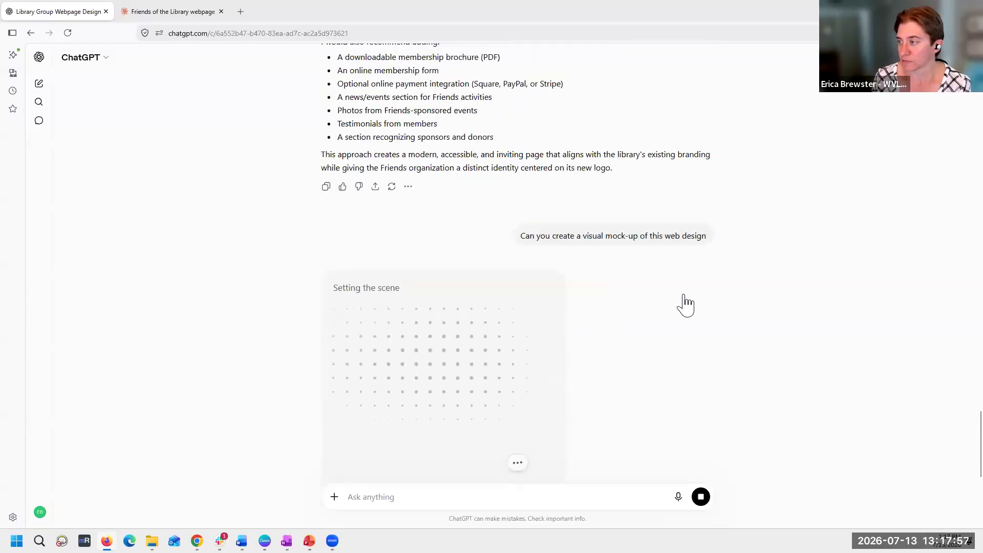
{"action": "left_click", "coordinate": [144, 16]}
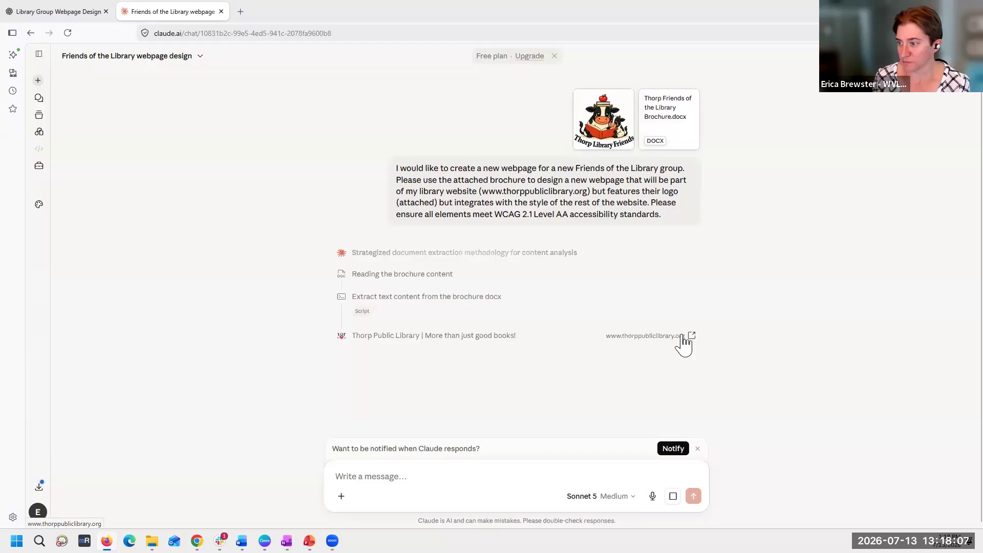
{"action": "left_click", "coordinate": [66, 12]}
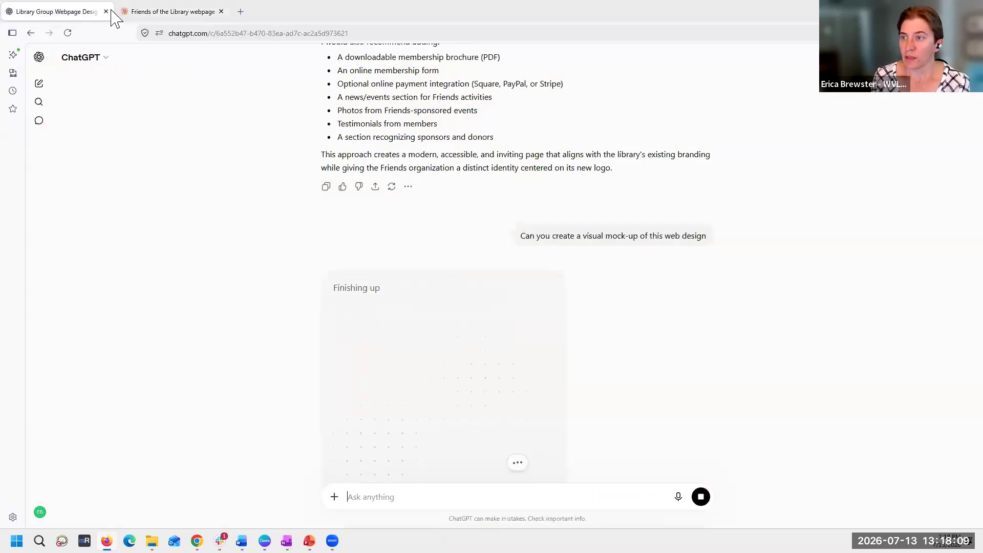
{"action": "left_click", "coordinate": [171, 15]}
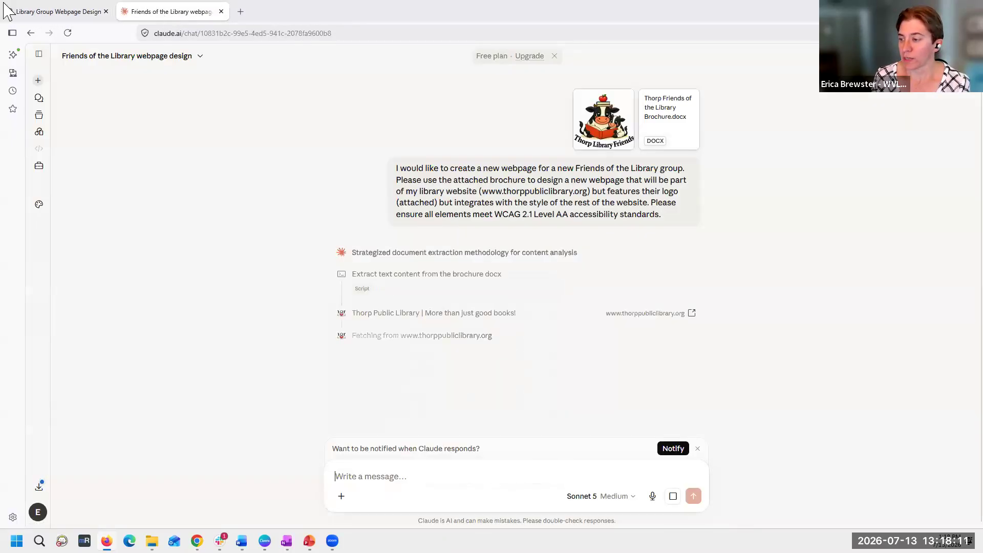
{"action": "left_click", "coordinate": [43, 15]}
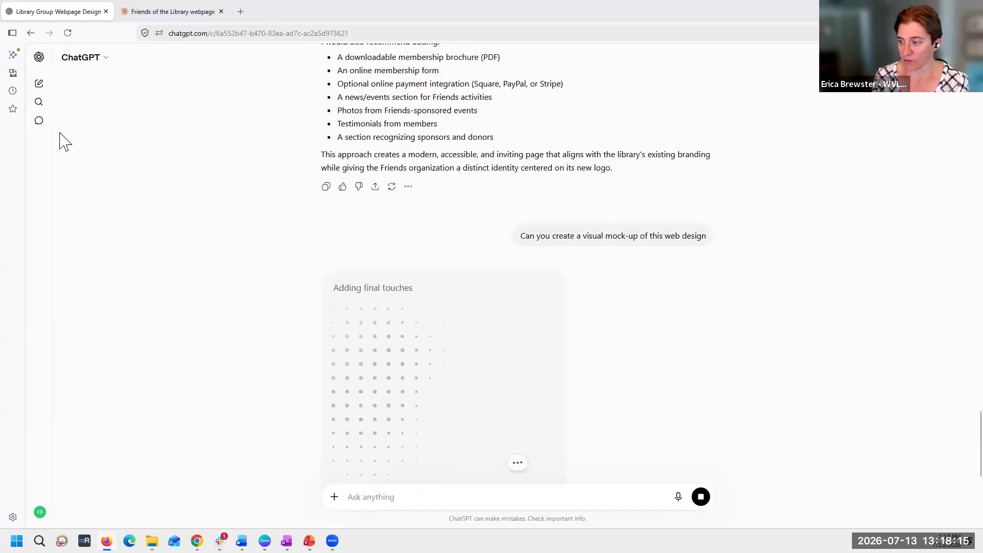
{"action": "scroll", "coordinate": [65, 141], "scroll_direction": "down", "scroll_amount": 1}
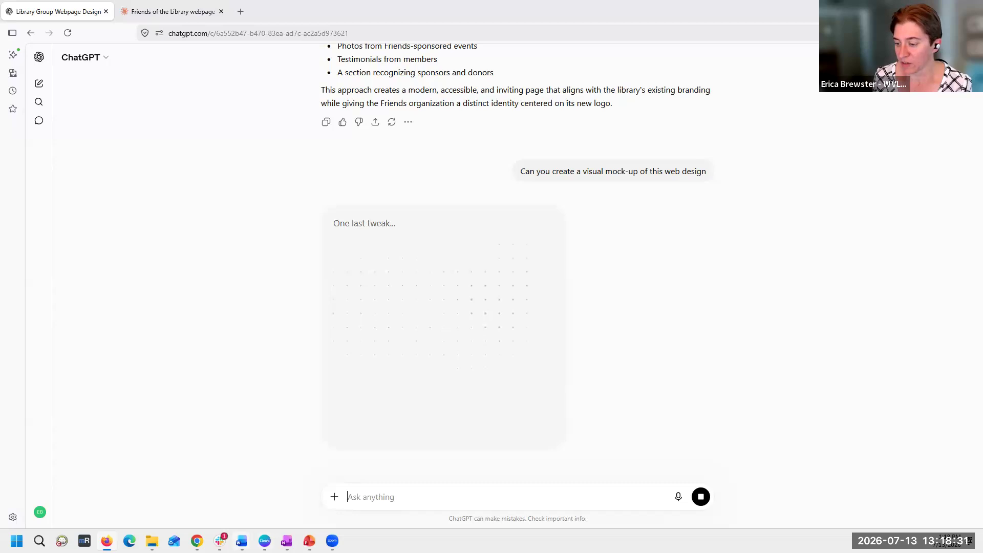
- Switch to the AI website design training page in Chrome and review the 7 Ps of Prompting under "Starting from scratch"
{"action": "mouse_move", "coordinate": [242, 540]}
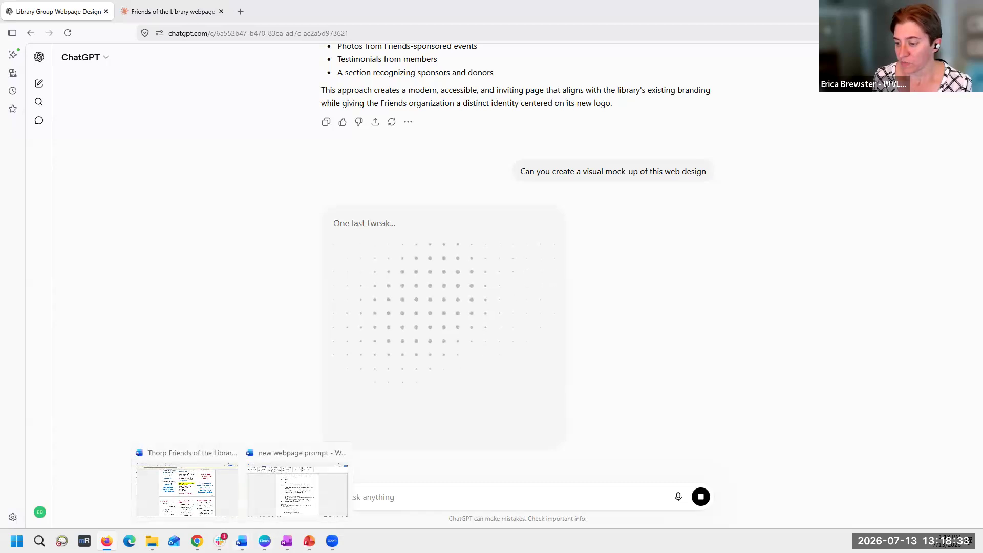
{"action": "left_click", "coordinate": [198, 541]}
{"action": "scroll", "coordinate": [582, 246], "scroll_direction": "down", "scroll_amount": 4}
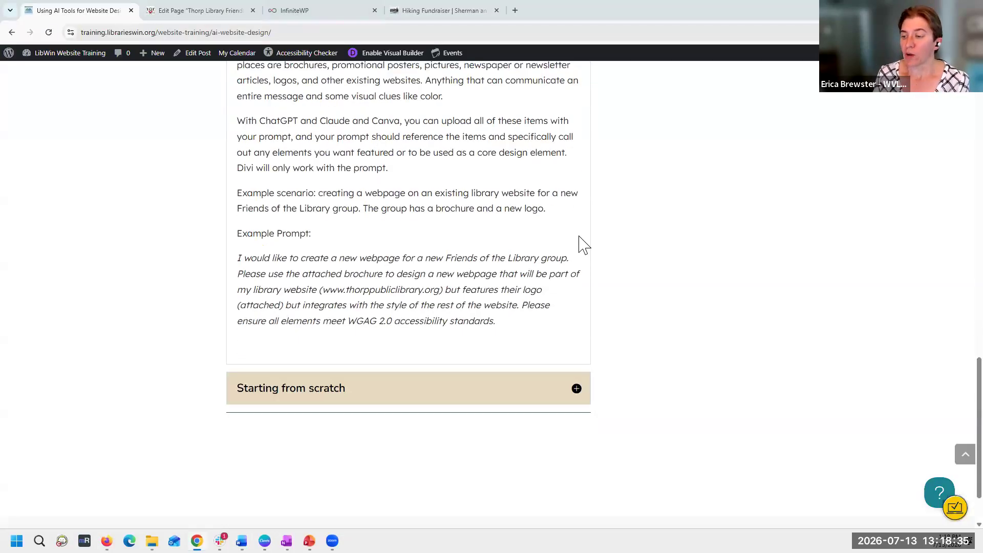
{"action": "left_click", "coordinate": [577, 314]}
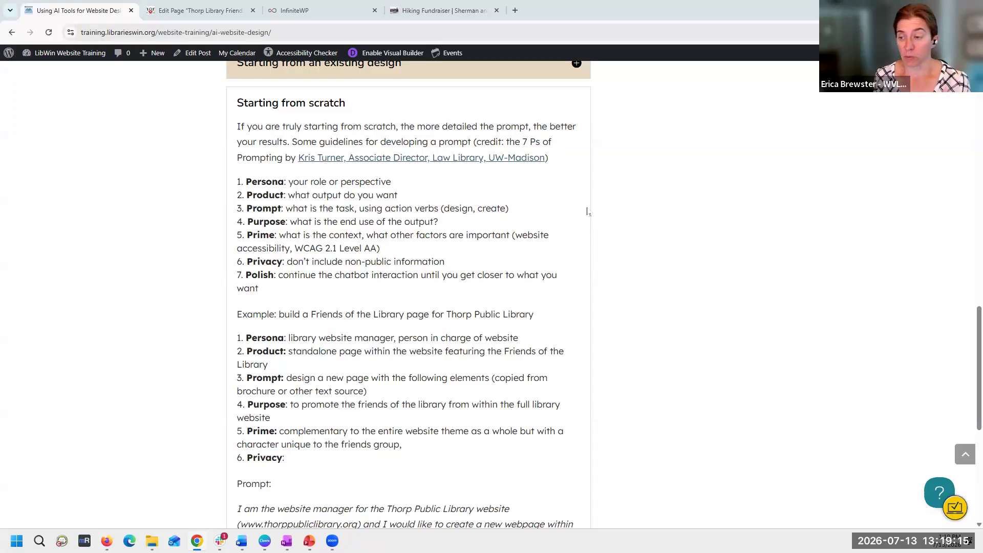
{"action": "triple_click", "coordinate": [333, 183]}
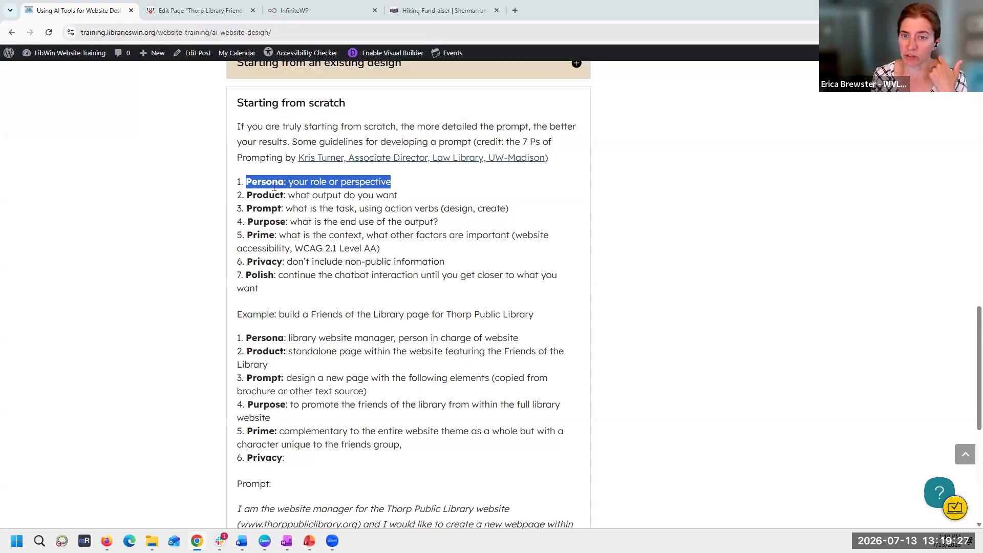
{"action": "left_click", "coordinate": [422, 184]}
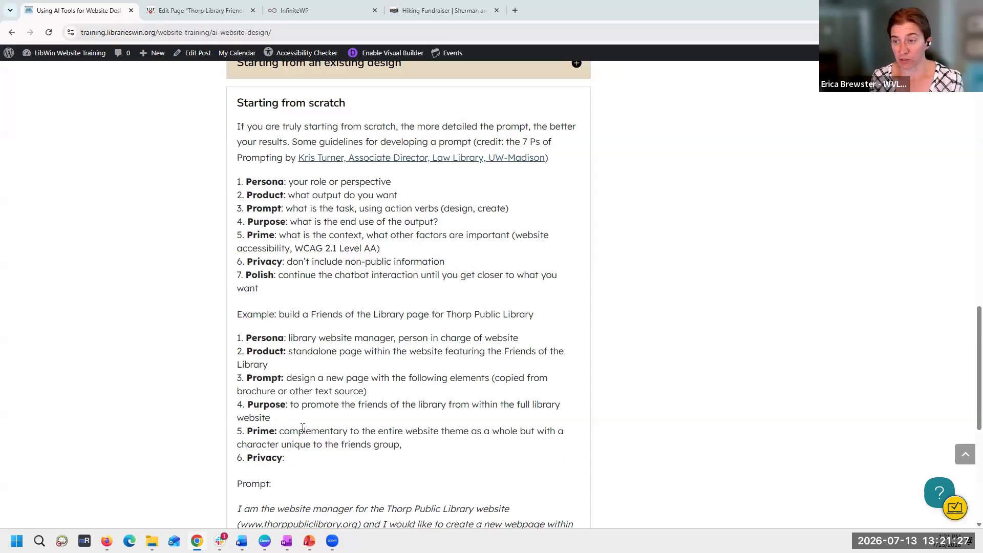
- Return to Firefox, check ChatGPT's mock-up and read Claude's notes on the webpage's content, accessibility, join form and files
{"action": "left_click", "coordinate": [107, 541]}
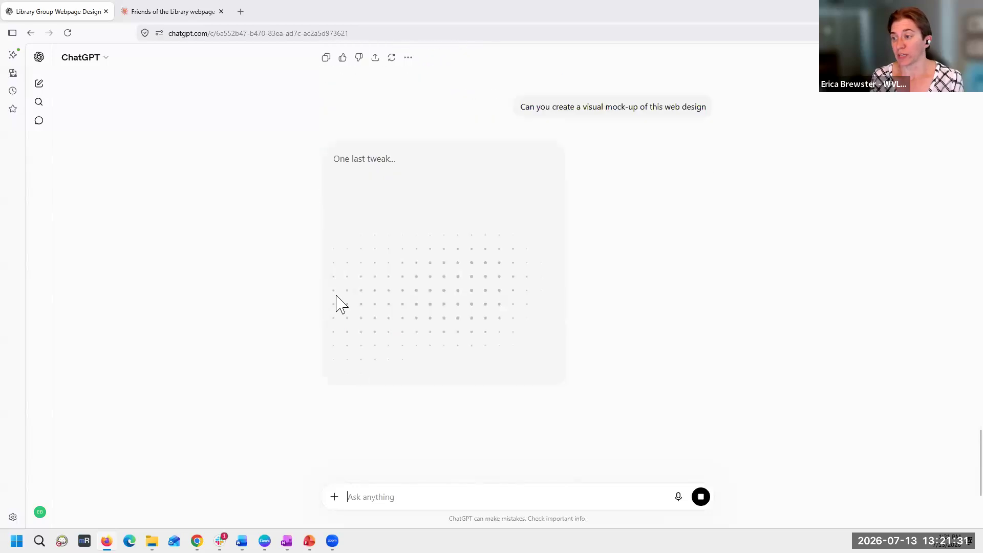
{"action": "left_click", "coordinate": [187, 11]}
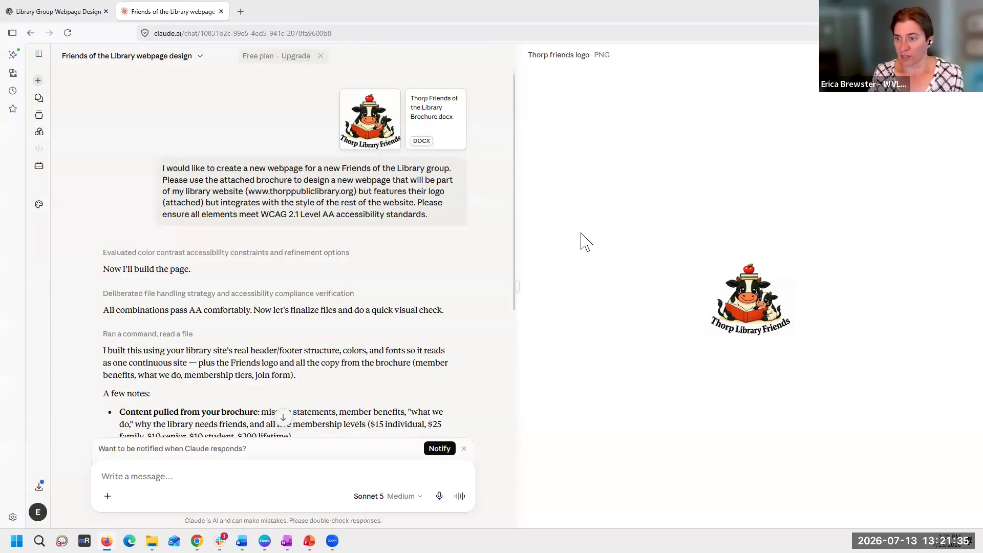
{"action": "scroll", "coordinate": [430, 264], "scroll_direction": "down", "scroll_amount": 2}
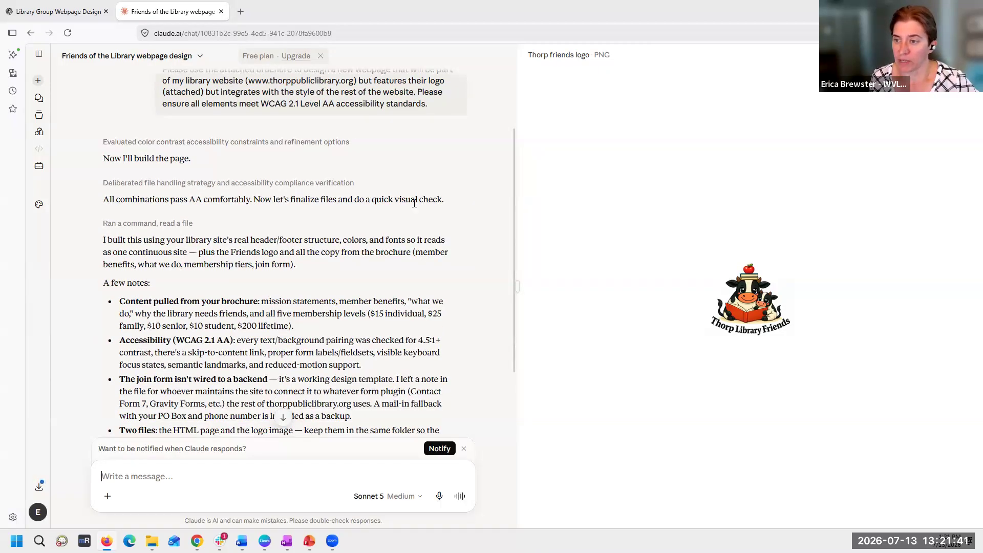
{"action": "scroll", "coordinate": [416, 208], "scroll_direction": "down", "scroll_amount": 2}
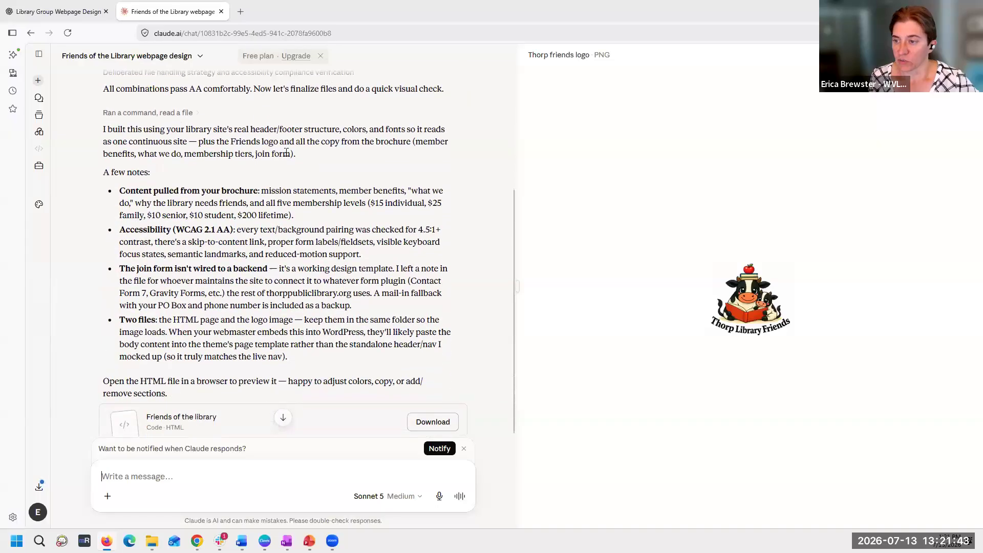
{"action": "scroll", "coordinate": [338, 249], "scroll_direction": "down", "scroll_amount": 2}
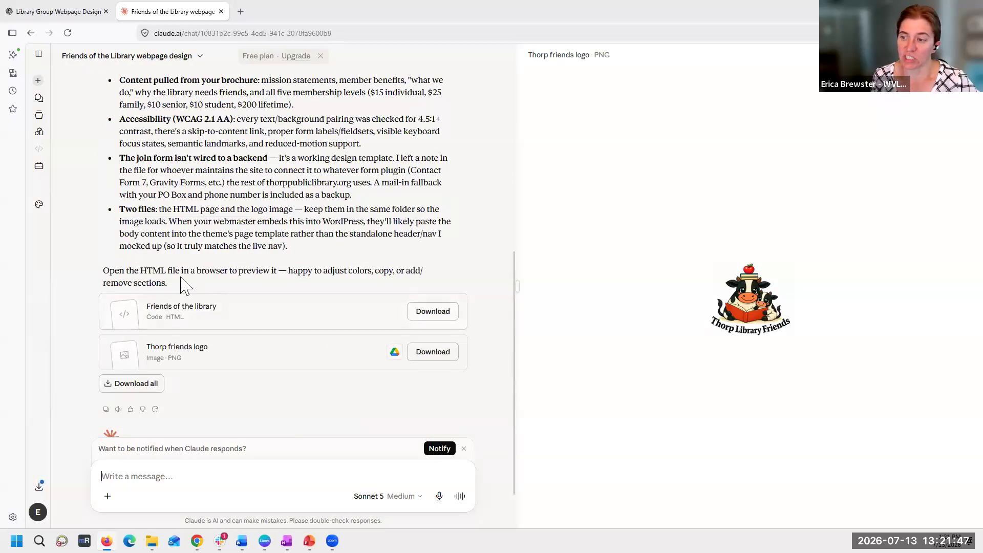
{"action": "scroll", "coordinate": [245, 186], "scroll_direction": "up", "scroll_amount": 1}
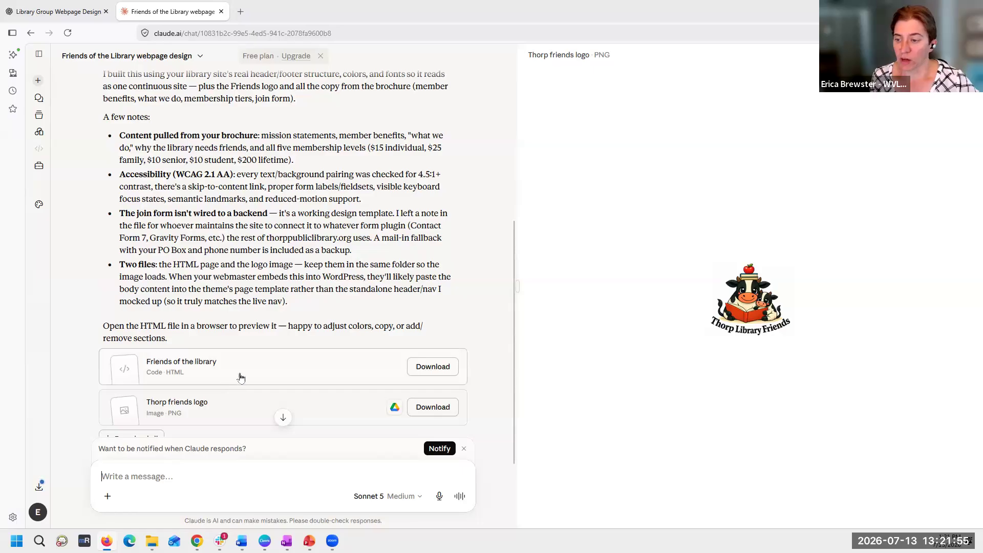
- Download Claude's Friends of the library HTML file and open it in Chrome
{"action": "scroll", "coordinate": [240, 377], "scroll_direction": "down", "scroll_amount": 2}
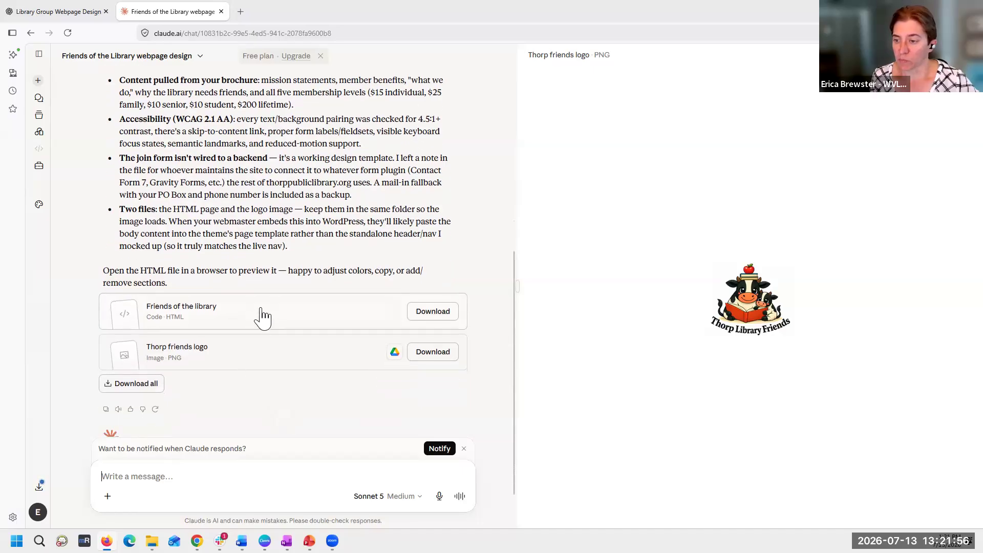
{"action": "left_click", "coordinate": [444, 315]}
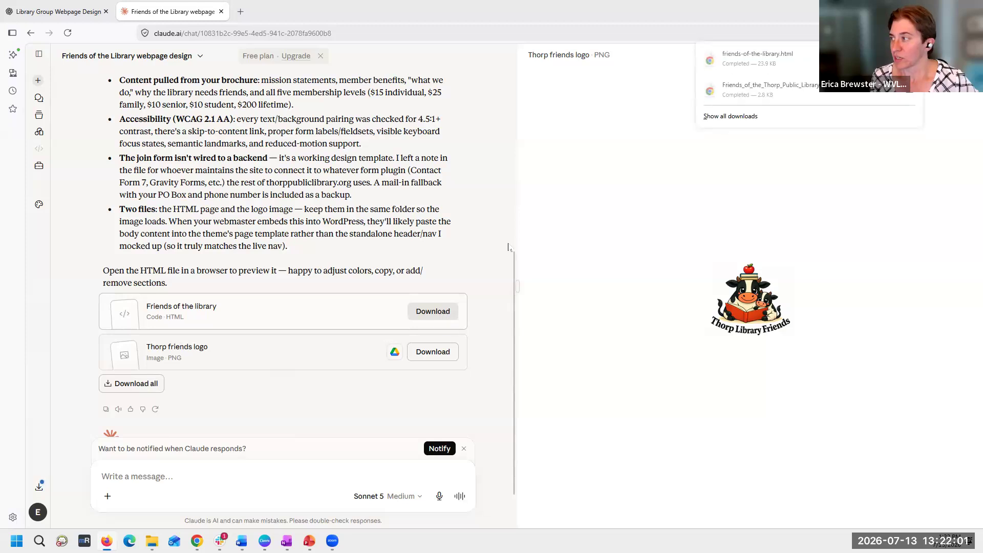
{"action": "left_click", "coordinate": [769, 50]}
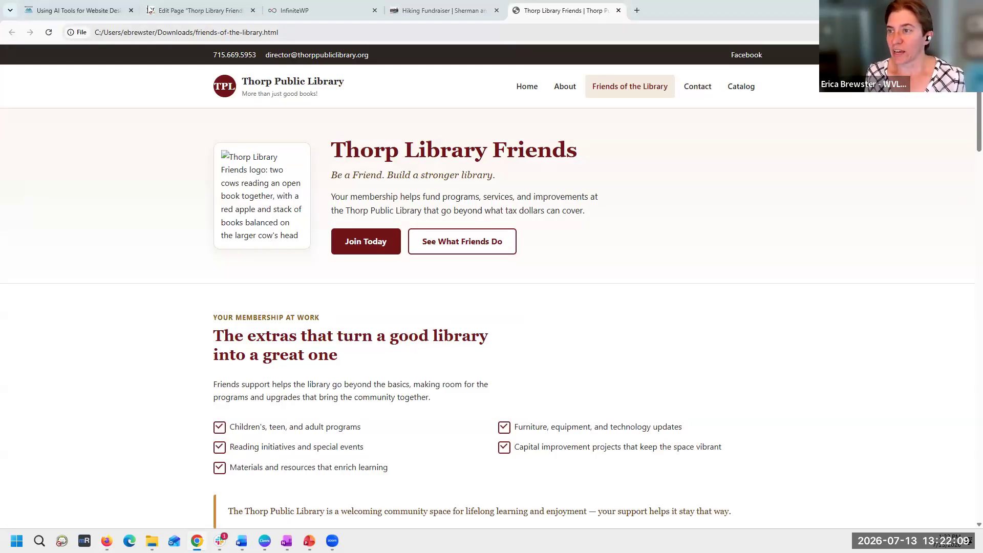
- Open the Thorp Public Library website, thorppubliclibrary.org, in a new browser tab
{"action": "left_click", "coordinate": [200, 11]}
{"action": "right_click", "coordinate": [51, 51]}
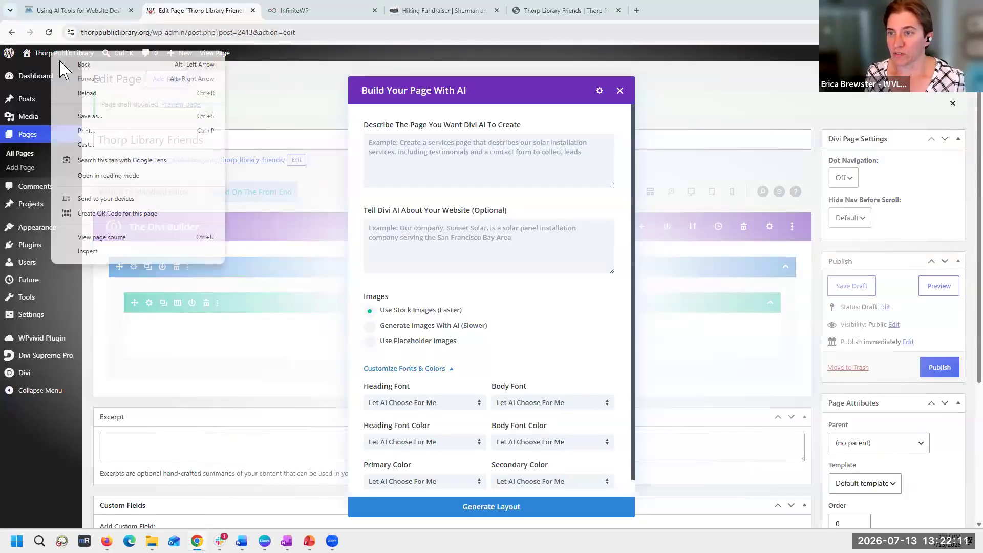
{"action": "left_click", "coordinate": [637, 10]}
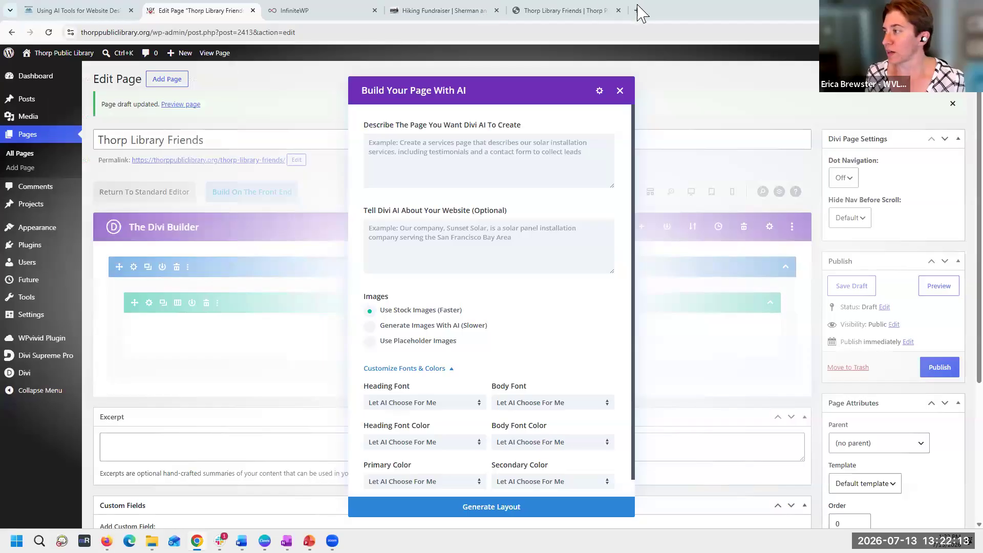
{"action": "left_click", "coordinate": [638, 10]}
{"action": "type", "text": "tho"}
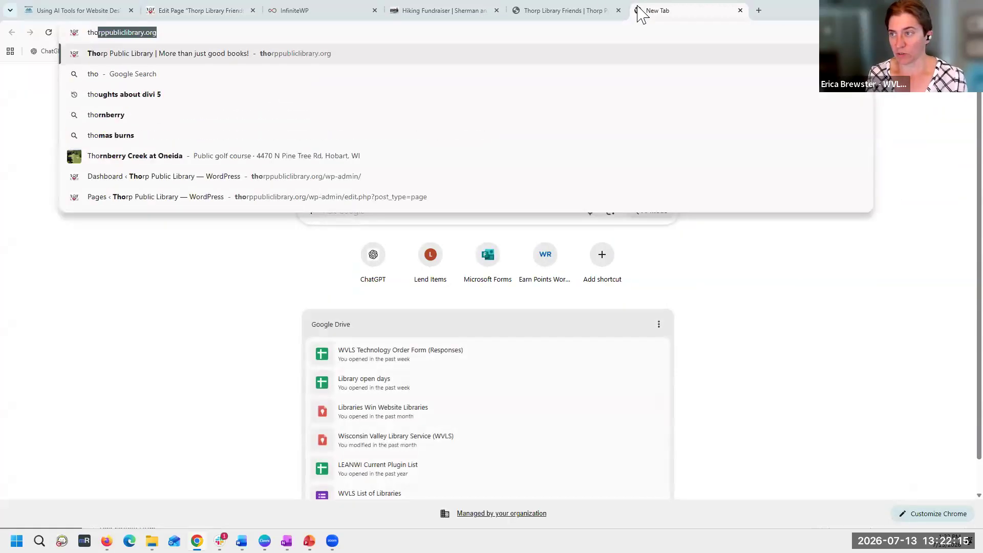
{"action": "key", "text": "Return"}
- Compare the header and styling of Claude's Friends page with the library's live homepage, alternating between the two
{"action": "left_click", "coordinate": [562, 11]}
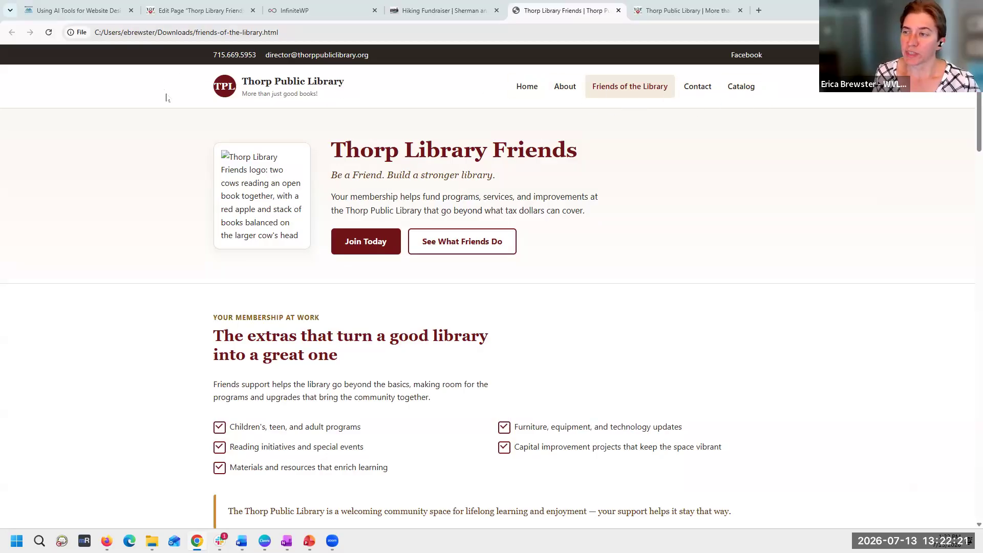
{"action": "left_click", "coordinate": [699, 16]}
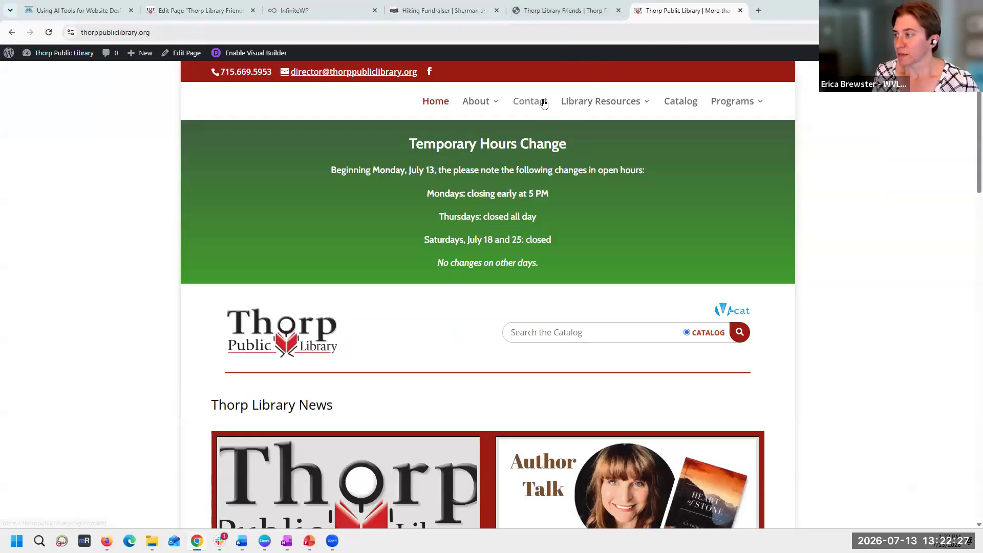
{"action": "left_click", "coordinate": [538, 14]}
{"action": "scroll", "coordinate": [750, 239], "scroll_direction": "down", "scroll_amount": 1}
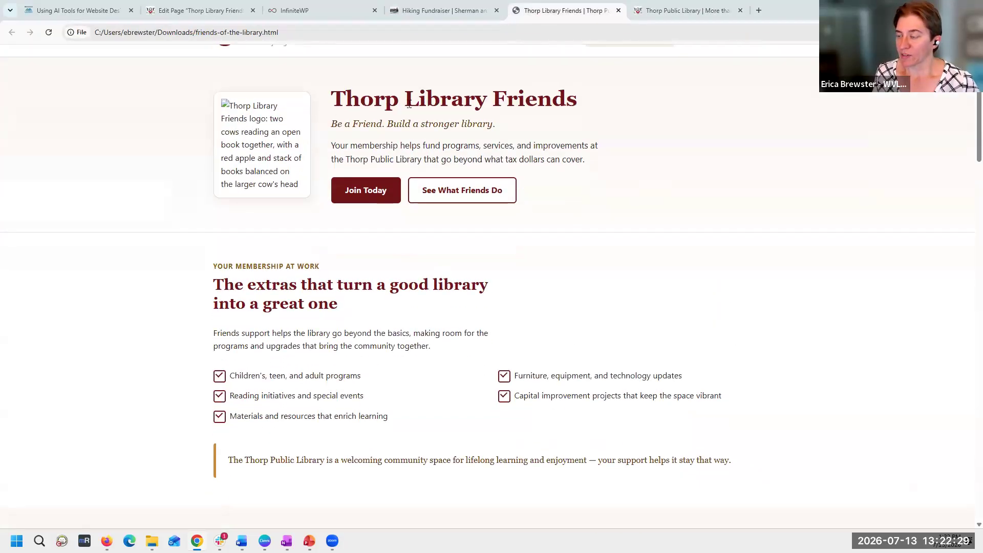
{"action": "left_click", "coordinate": [663, 14]}
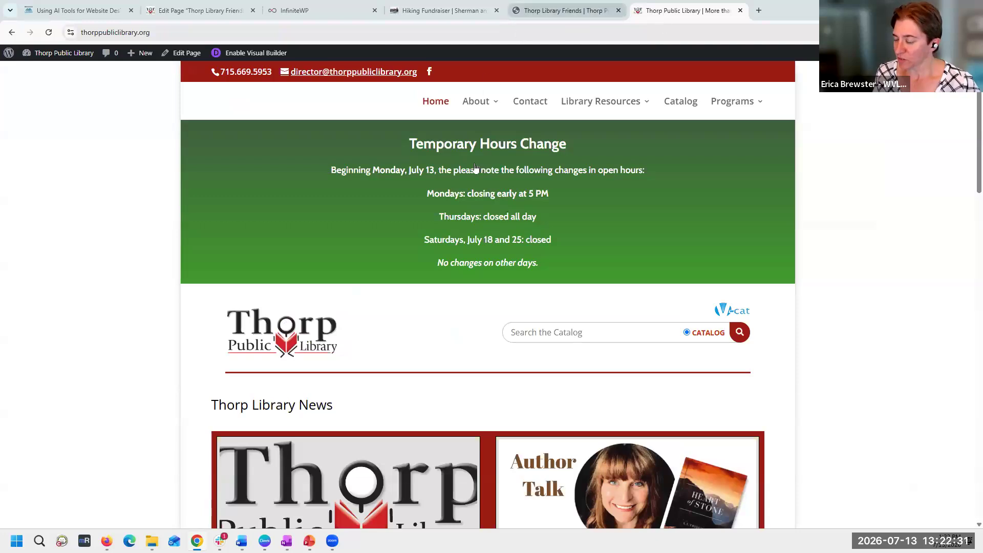
{"action": "scroll", "coordinate": [478, 241], "scroll_direction": "down", "scroll_amount": 4}
- Review Claude's Friends page from the membership highlights through the member benefits, reasons for support and membership levels
{"action": "left_click", "coordinate": [556, 13]}
{"action": "scroll", "coordinate": [760, 198], "scroll_direction": "down", "scroll_amount": 2}
{"action": "scroll", "coordinate": [358, 153], "scroll_direction": "down", "scroll_amount": 1}
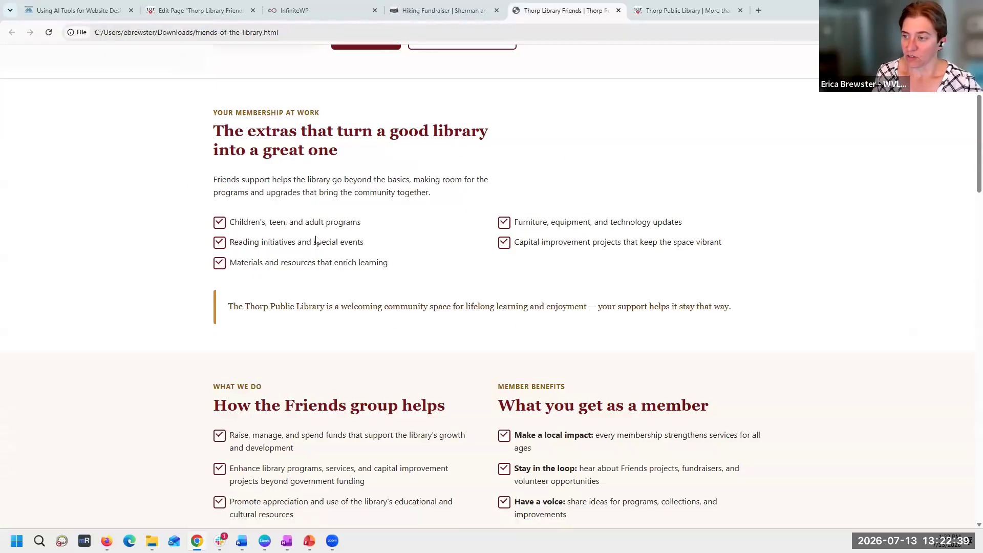
{"action": "scroll", "coordinate": [321, 293], "scroll_direction": "down", "scroll_amount": 4}
{"action": "scroll", "coordinate": [322, 294], "scroll_direction": "down", "scroll_amount": 3}
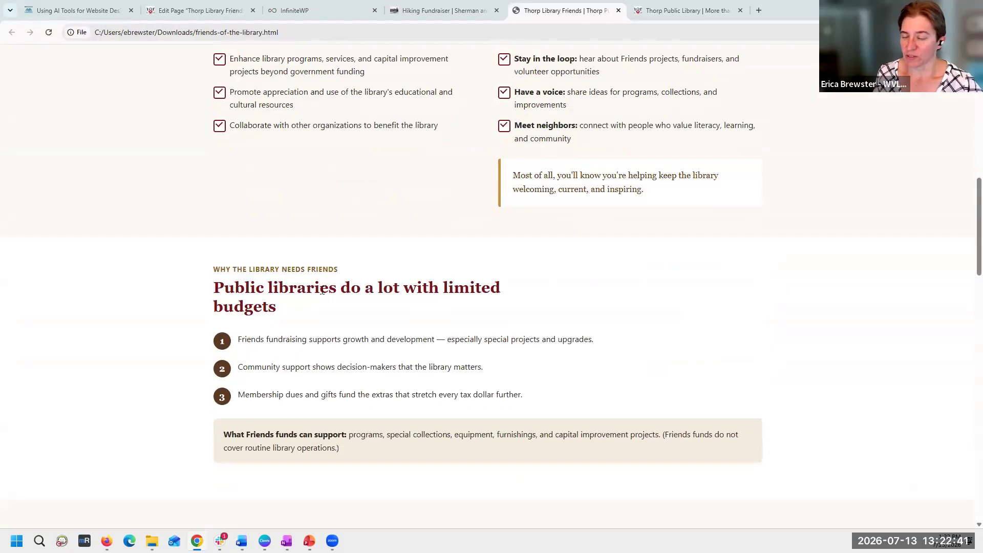
{"action": "scroll", "coordinate": [322, 291], "scroll_direction": "down", "scroll_amount": 6}
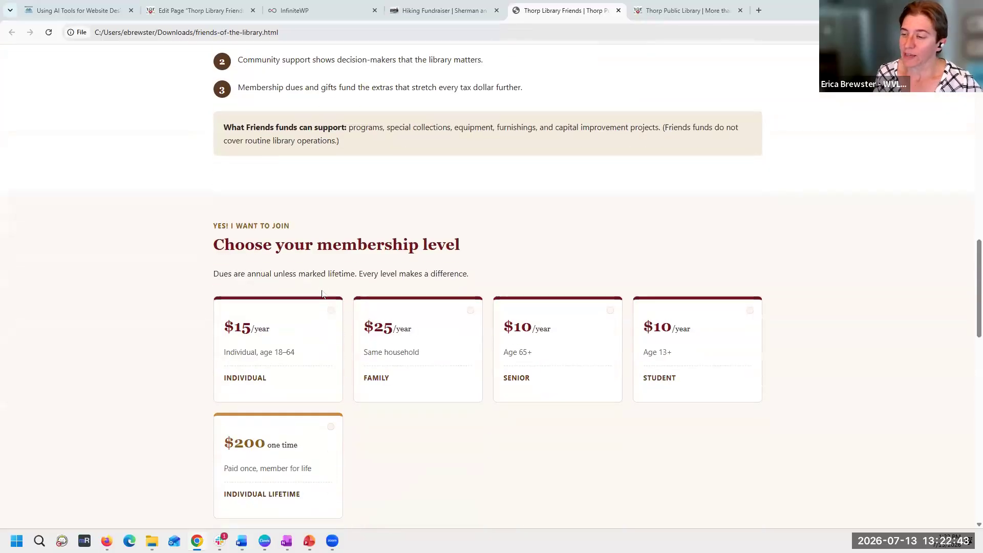
{"action": "scroll", "coordinate": [323, 294], "scroll_direction": "down", "scroll_amount": 5}
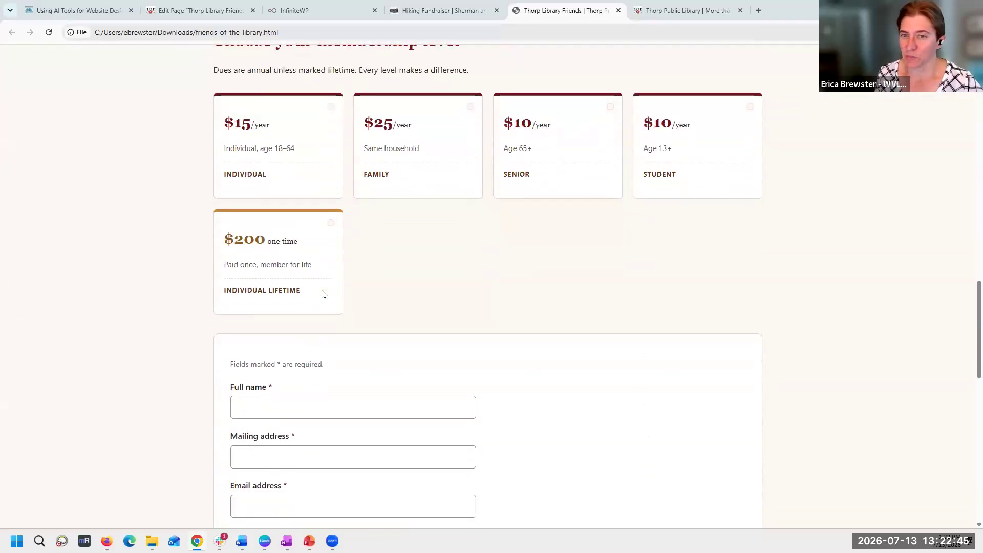
- Examine the page's join form, membership dues options, mail-in instructions and footer, and return to the page header
{"action": "scroll", "coordinate": [322, 291], "scroll_direction": "down", "scroll_amount": 4}
{"action": "scroll", "coordinate": [268, 132], "scroll_direction": "up", "scroll_amount": 3}
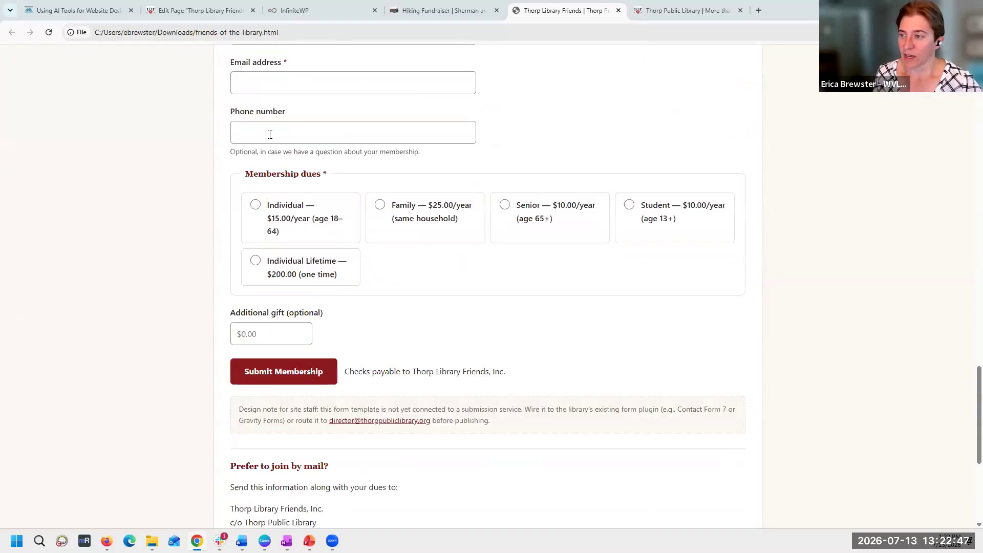
{"action": "left_click", "coordinate": [266, 98]}
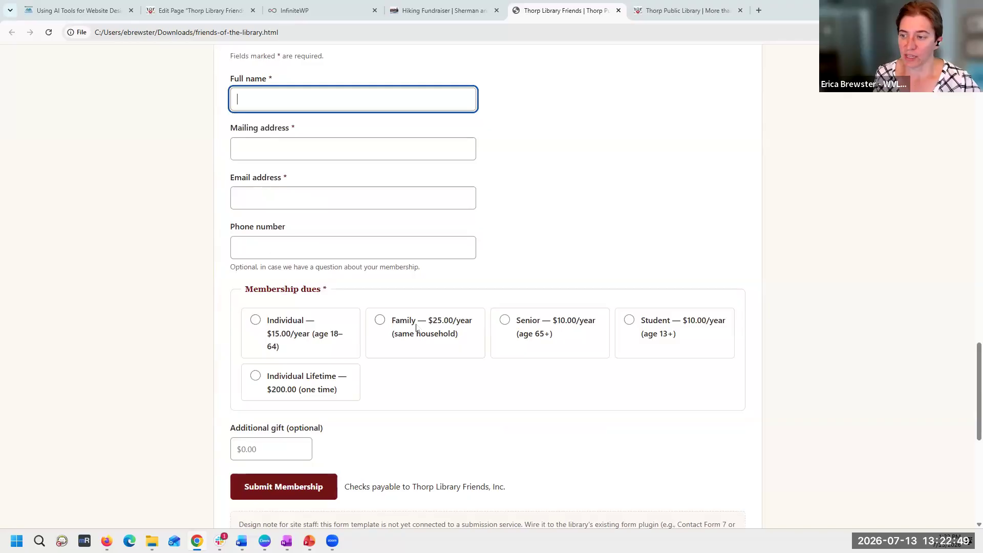
{"action": "scroll", "coordinate": [271, 174], "scroll_direction": "up", "scroll_amount": 3}
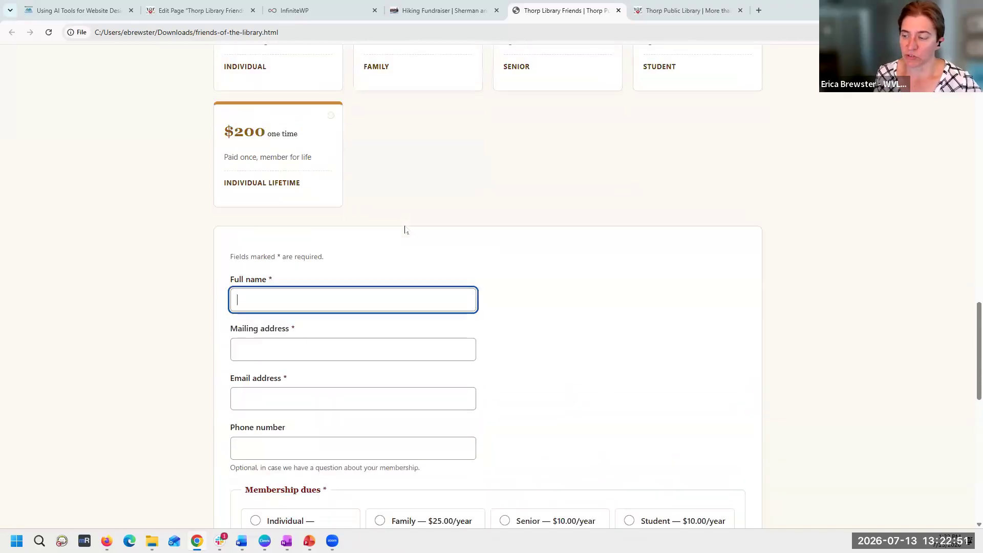
{"action": "scroll", "coordinate": [404, 230], "scroll_direction": "down", "scroll_amount": 3}
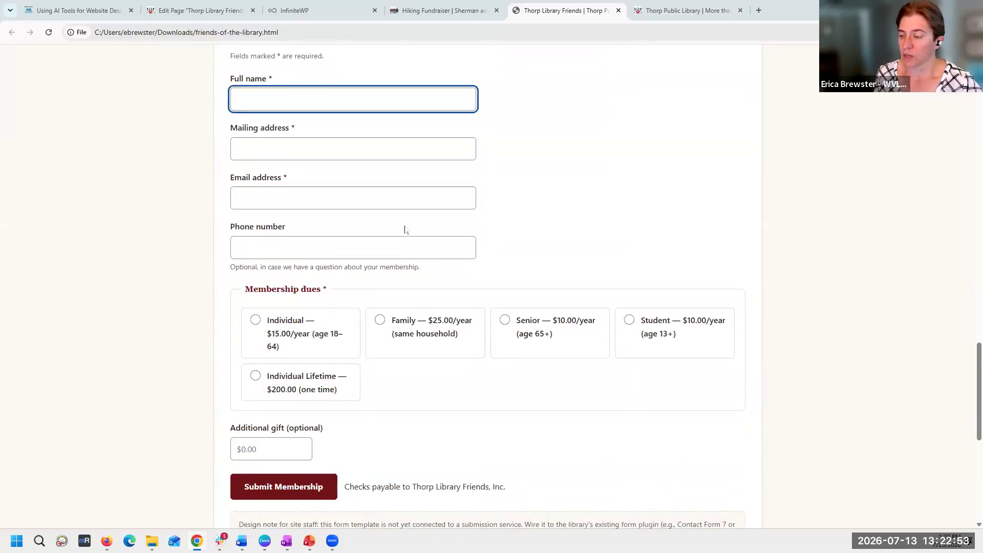
{"action": "scroll", "coordinate": [405, 230], "scroll_direction": "down", "scroll_amount": 3}
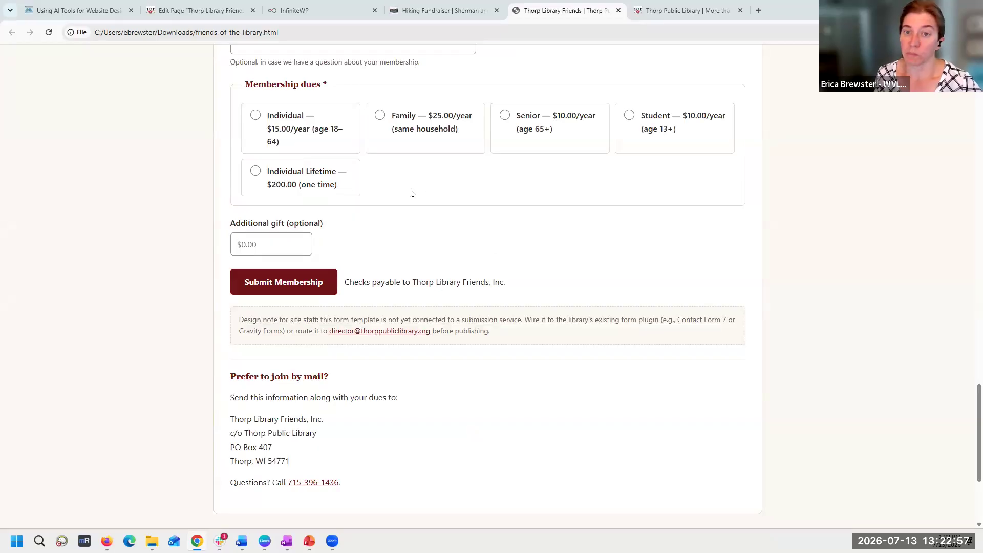
{"action": "scroll", "coordinate": [409, 193], "scroll_direction": "down", "scroll_amount": 3}
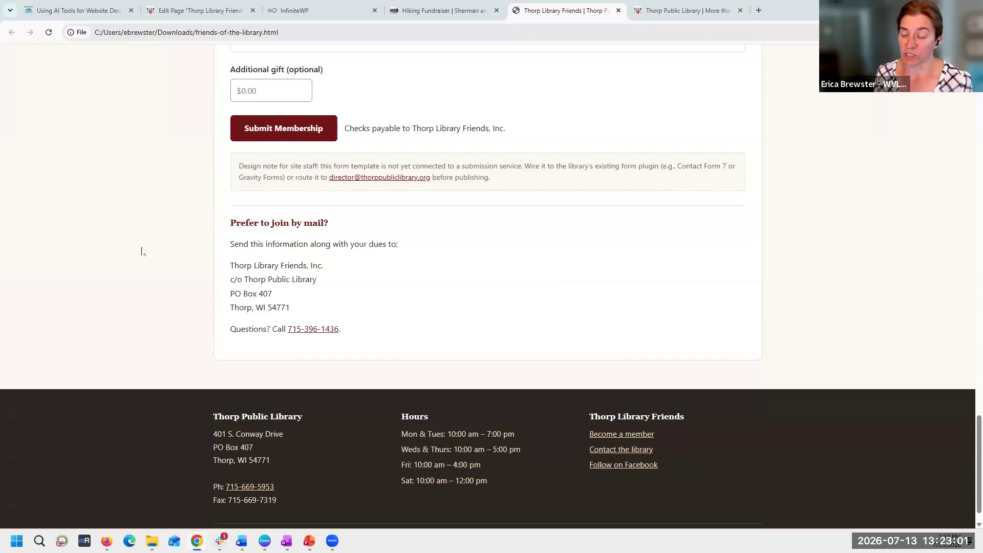
{"action": "scroll", "coordinate": [389, 275], "scroll_direction": "up", "scroll_amount": 15}
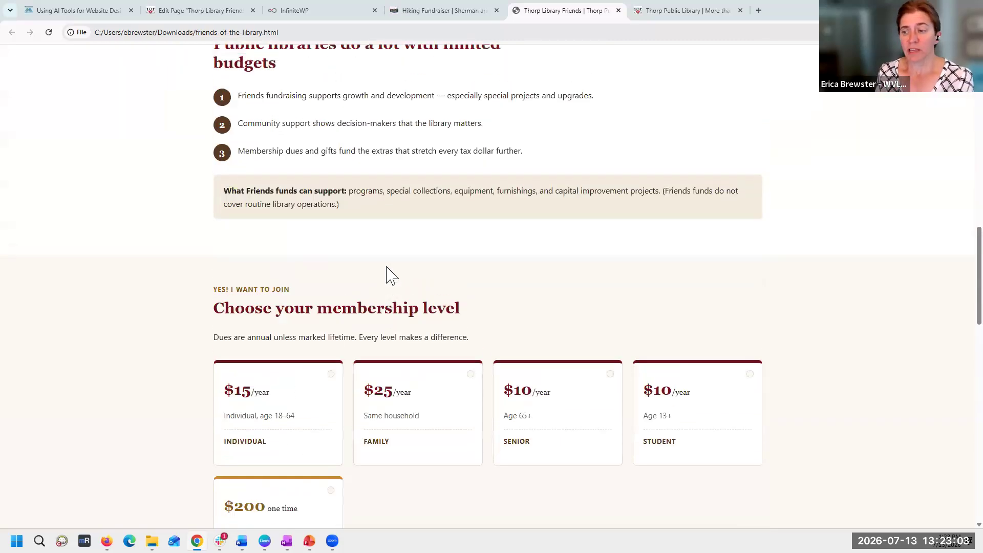
{"action": "scroll", "coordinate": [392, 275], "scroll_direction": "up", "scroll_amount": 15}
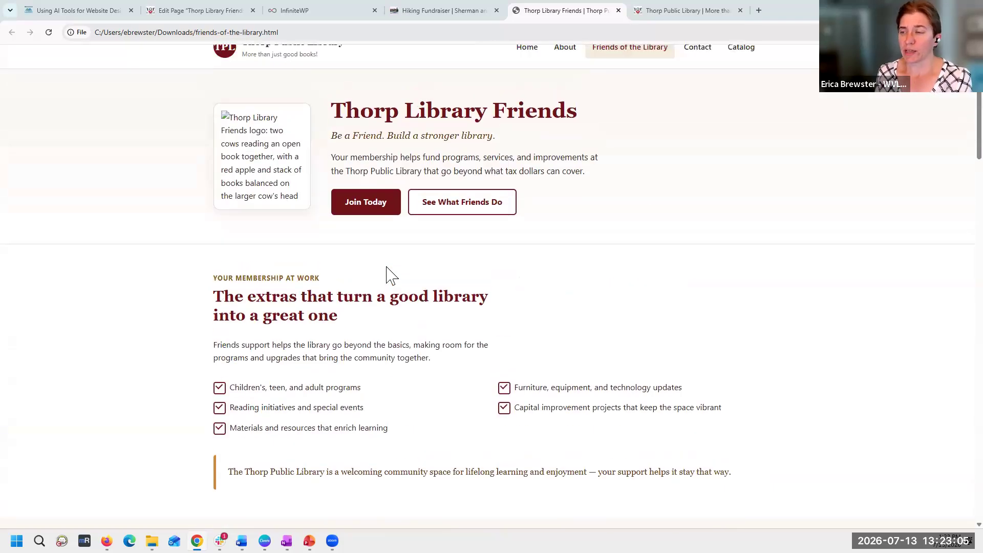
{"action": "scroll", "coordinate": [391, 276], "scroll_direction": "up", "scroll_amount": 1}
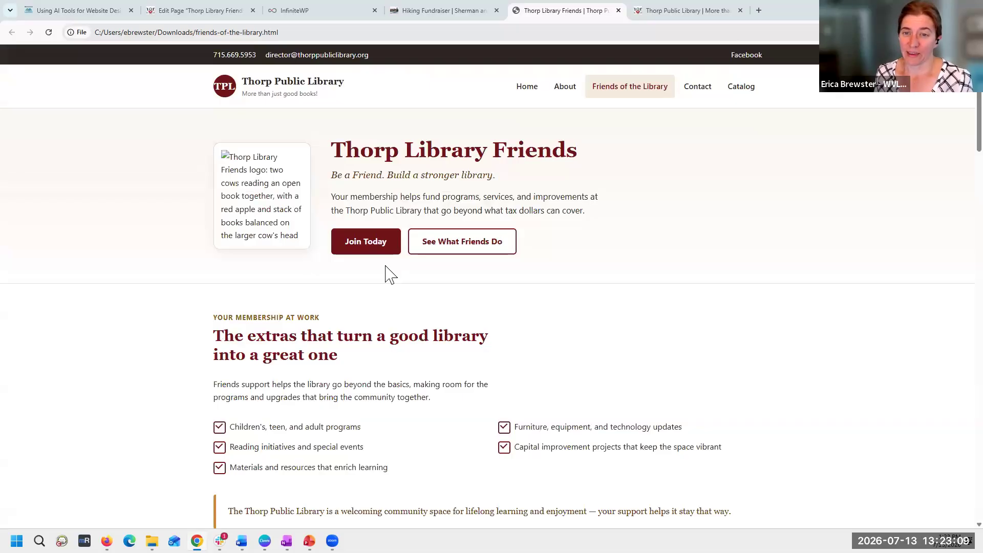
- Open the live library site's Contact page, review its contact details and hours, and return to Claude's Friends page
{"action": "left_click", "coordinate": [661, 10]}
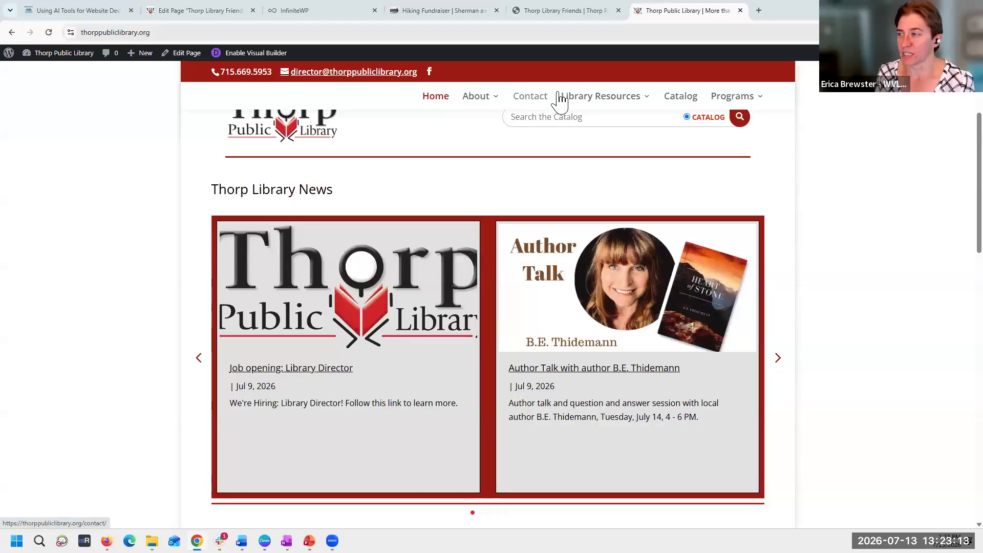
{"action": "left_click", "coordinate": [532, 98]}
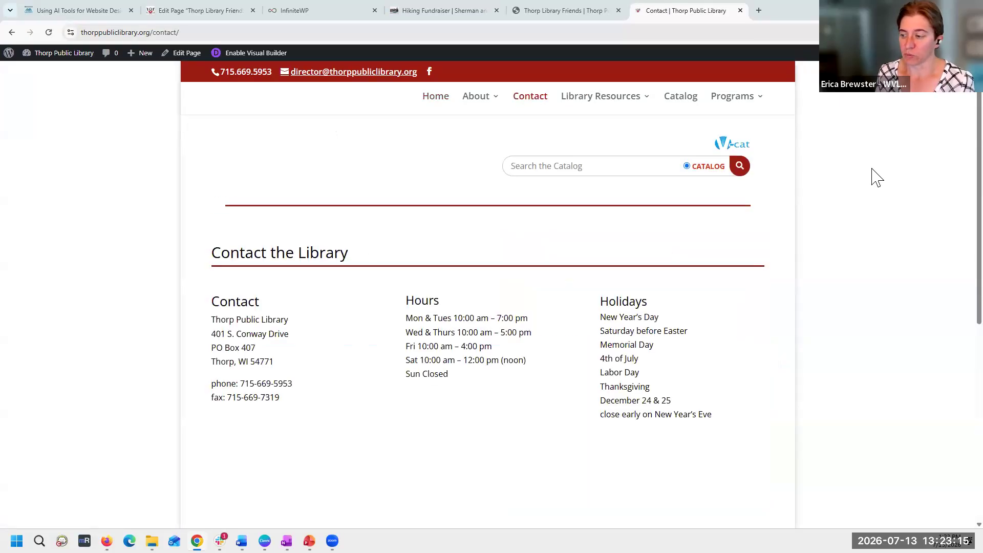
{"action": "scroll", "coordinate": [877, 176], "scroll_direction": "down", "scroll_amount": 6}
{"action": "scroll", "coordinate": [876, 175], "scroll_direction": "up", "scroll_amount": 3}
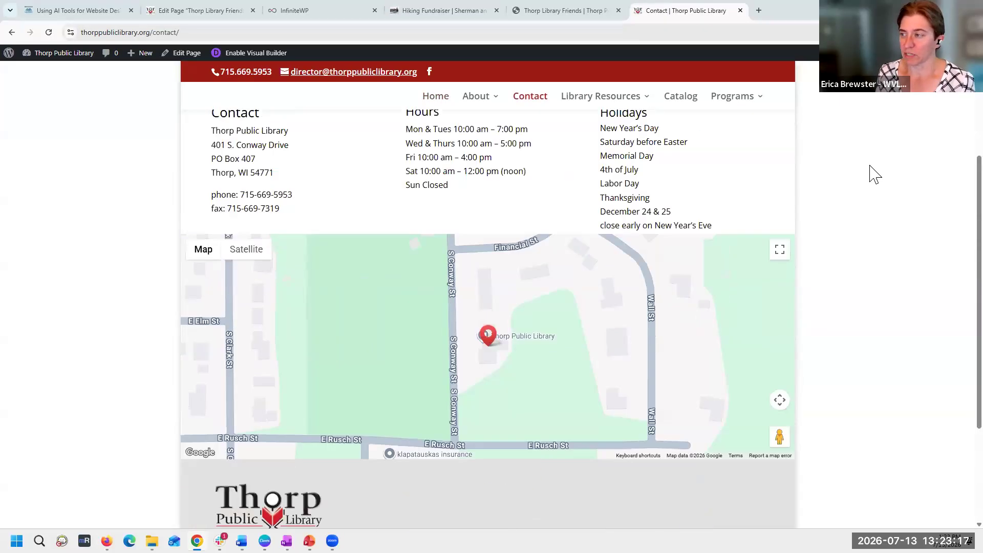
{"action": "scroll", "coordinate": [875, 174], "scroll_direction": "up", "scroll_amount": 4}
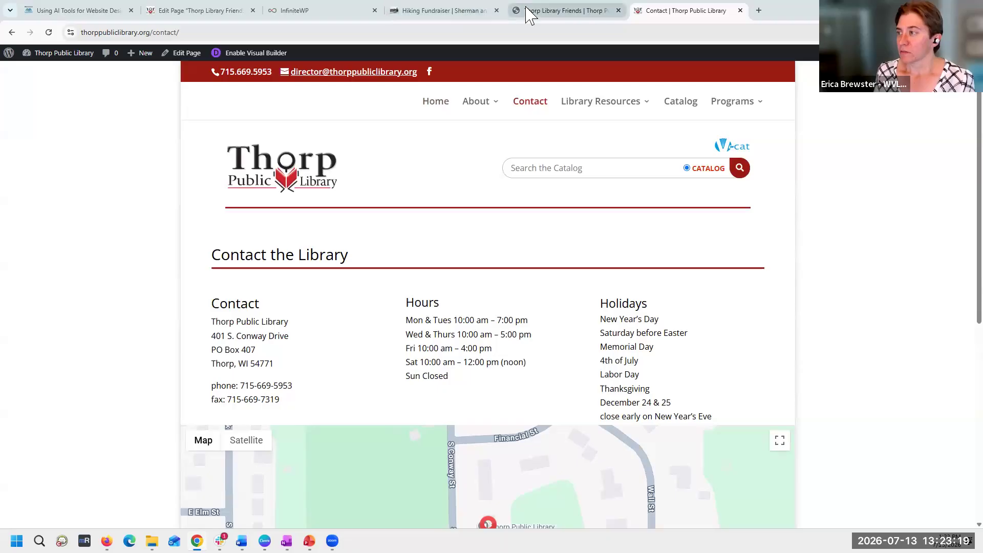
{"action": "left_click", "coordinate": [528, 13]}
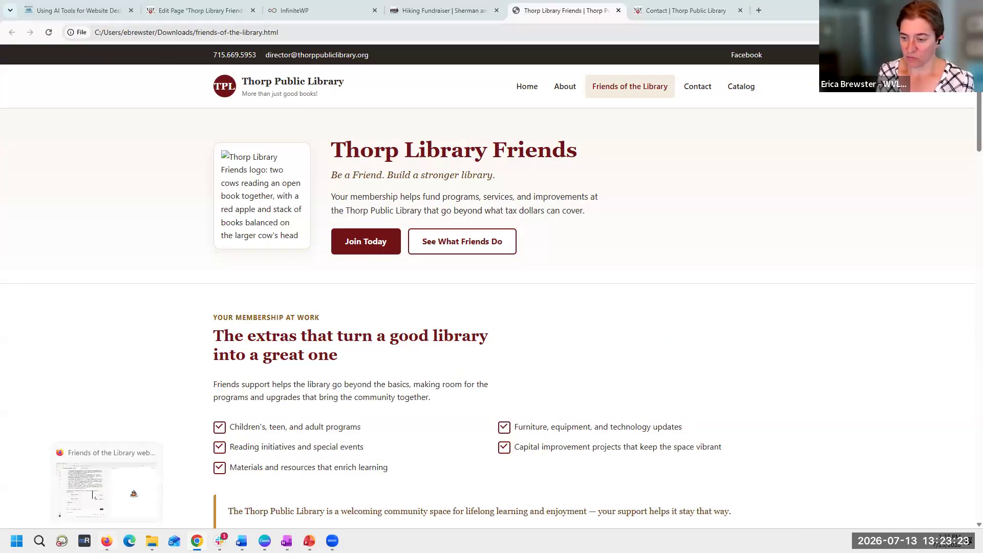
- Switch to Firefox and check the progress of ChatGPT's visual mock-up
{"action": "left_click", "coordinate": [106, 541]}
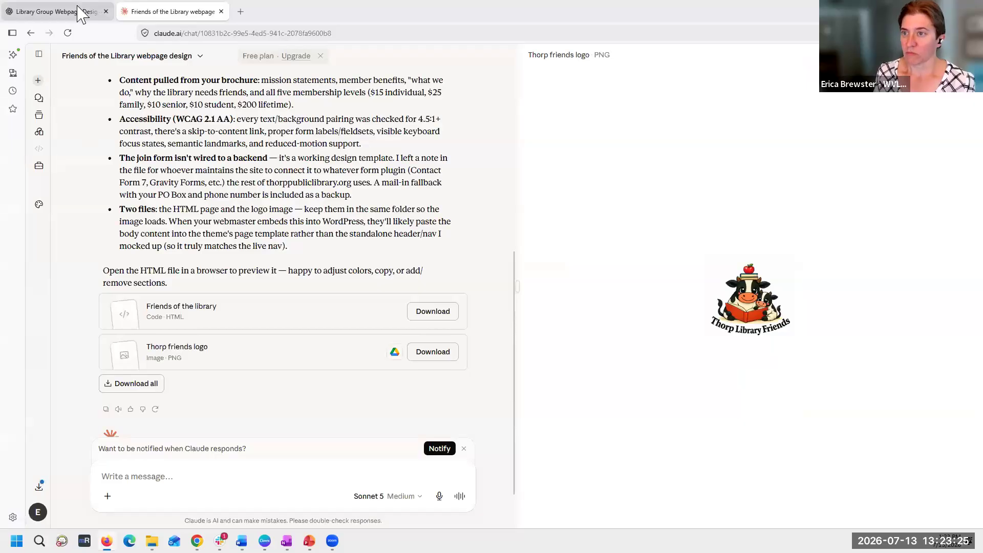
{"action": "left_click", "coordinate": [64, 11]}
{"action": "scroll", "coordinate": [442, 215], "scroll_direction": "down", "scroll_amount": 2}
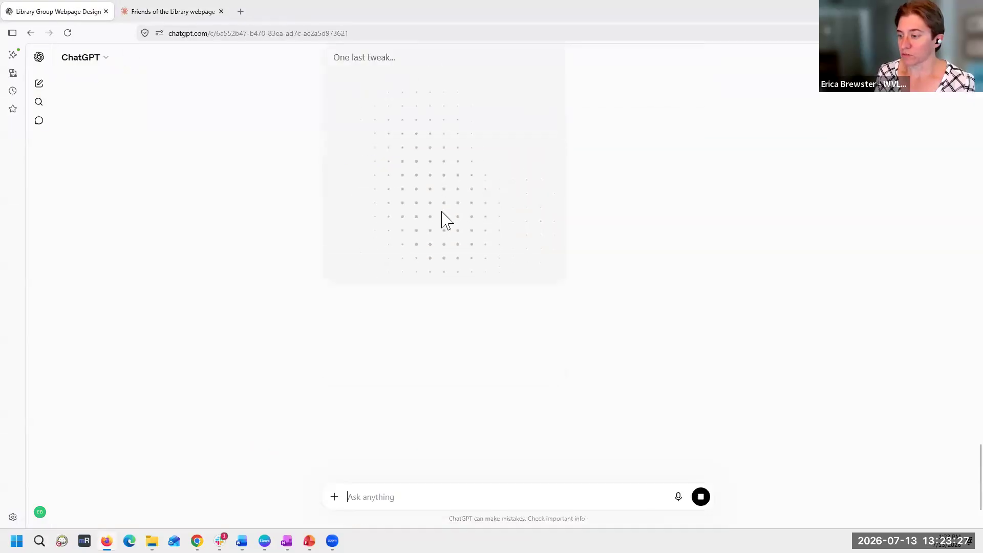
{"action": "scroll", "coordinate": [442, 215], "scroll_direction": "up", "scroll_amount": 5}
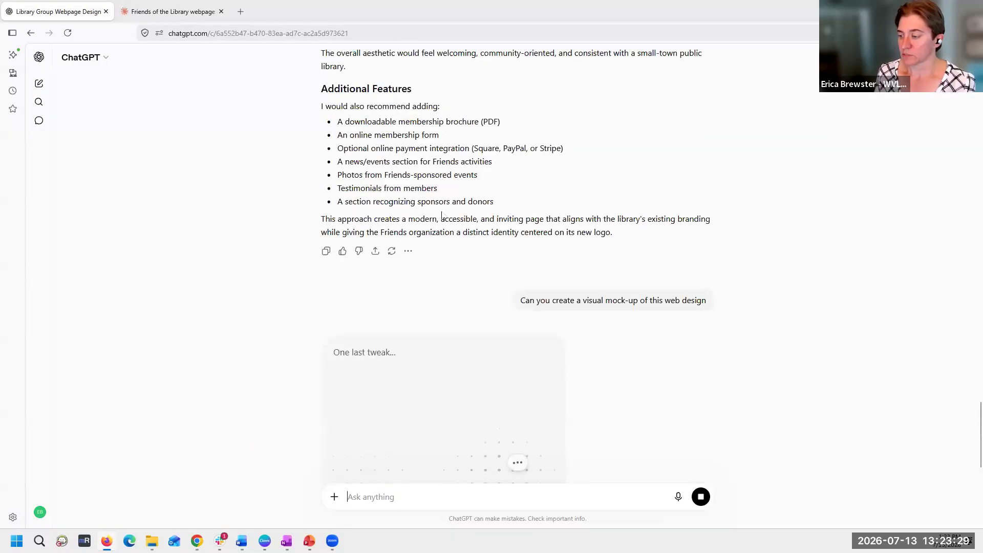
{"action": "scroll", "coordinate": [518, 467], "scroll_direction": "down", "scroll_amount": 6}
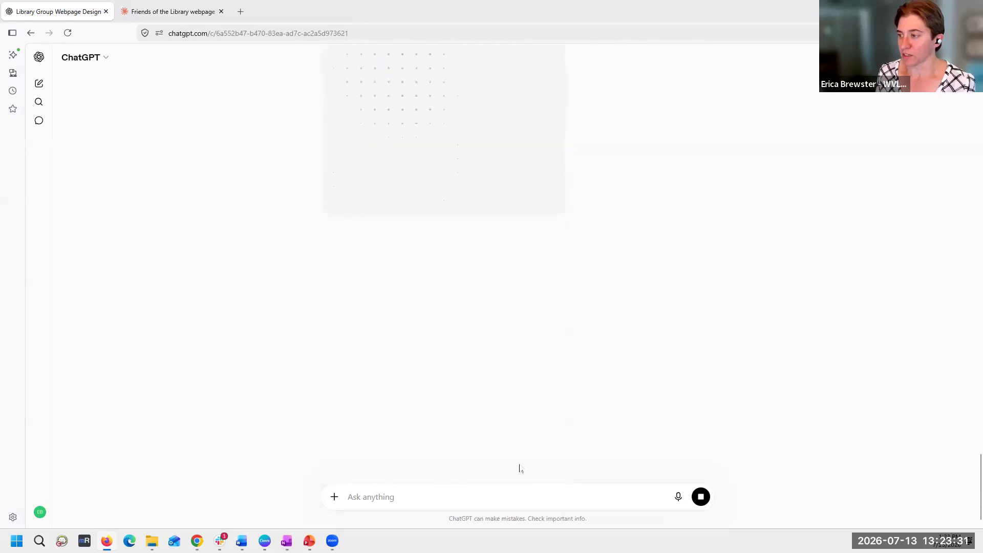
- Return to the Claude conversation and close the Thorp friends logo preview to prepare a follow-up message
{"action": "left_click", "coordinate": [145, 13]}
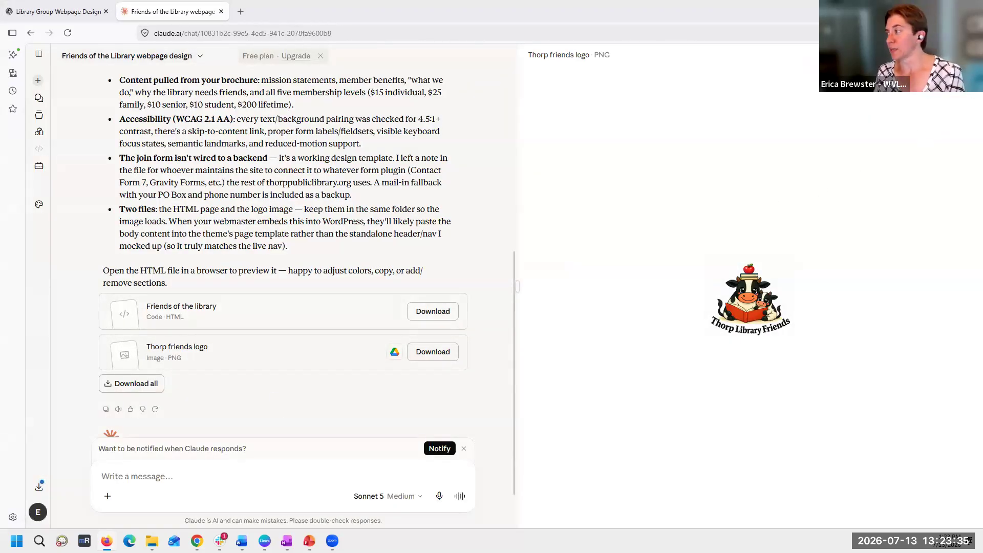
{"action": "left_click", "coordinate": [970, 55]}
{"action": "left_click", "coordinate": [450, 471]}
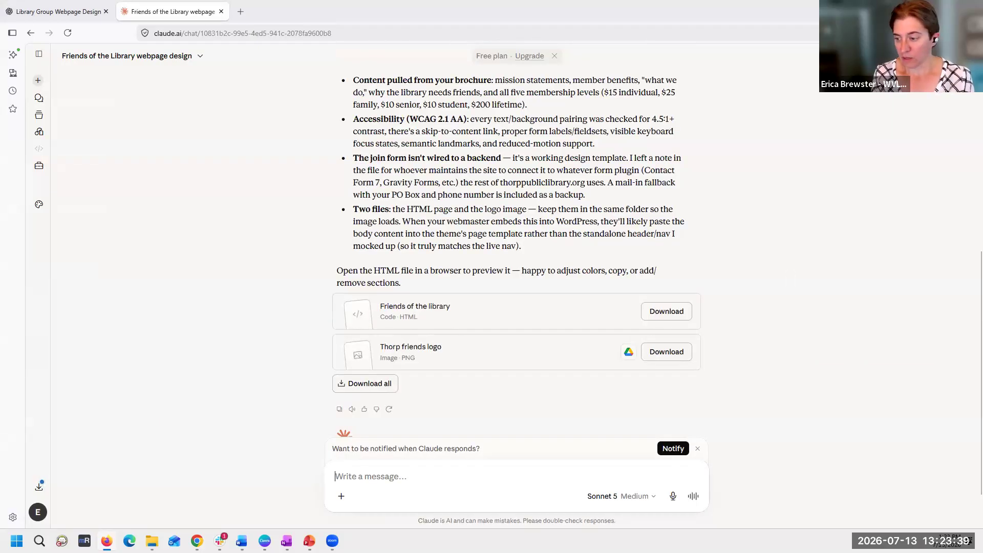
- Tell Claude the organization is good but the look is corporate and boring, and ask for a more engaging look that attracts people excited about supporting the library
{"action": "type", "text": "I like the organization, but I feel like"}
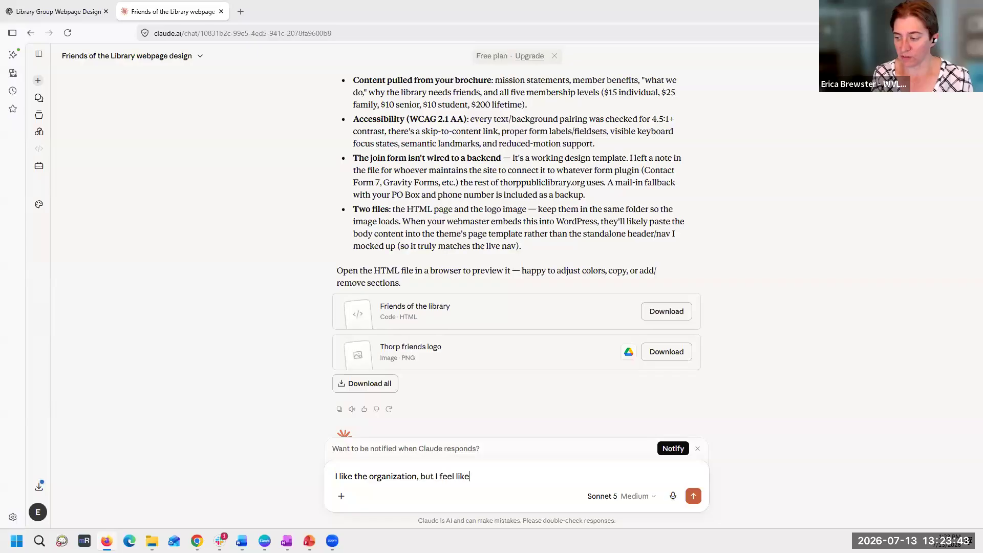
{"action": "type", "text": " the look is rather corporate and boring"}
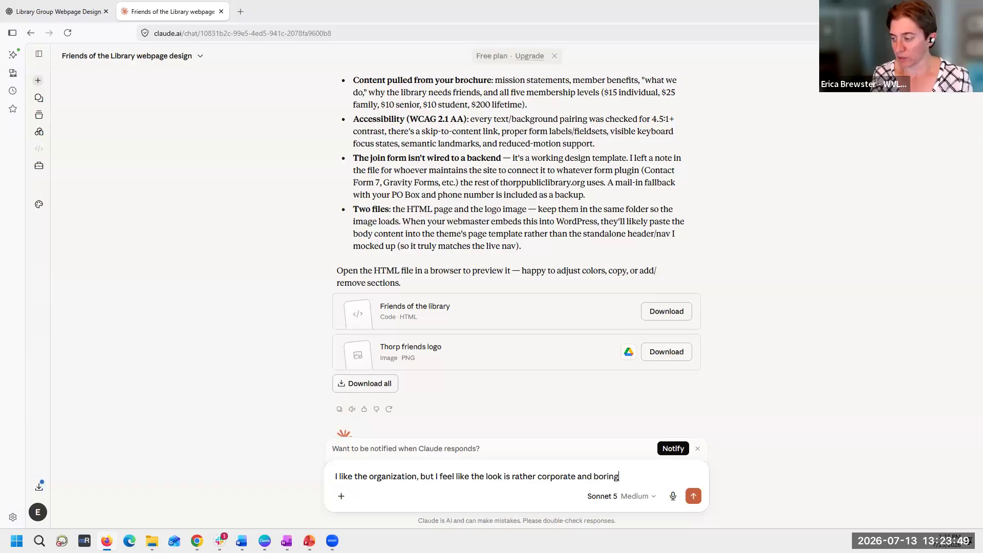
{"action": "type", "text": ", where we wo"}
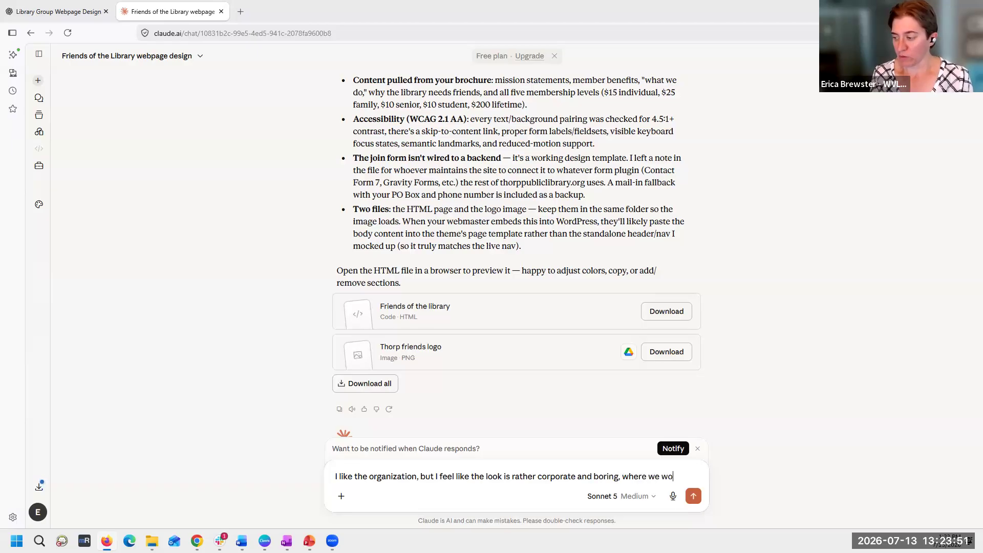
{"action": "type", "text": "uld like a more engaging look"}
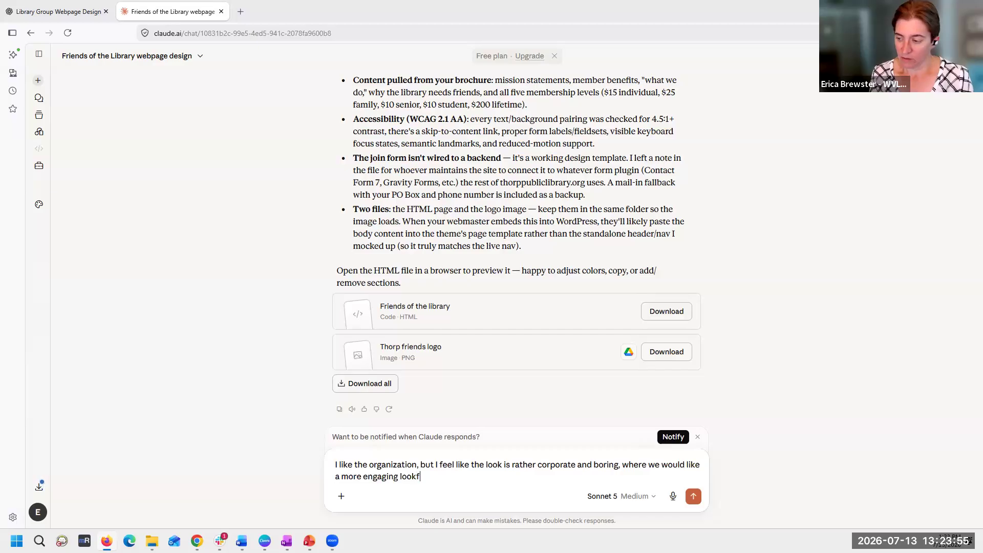
{"action": "type", "text": " to attract people who want to be excited about supporting the library"}
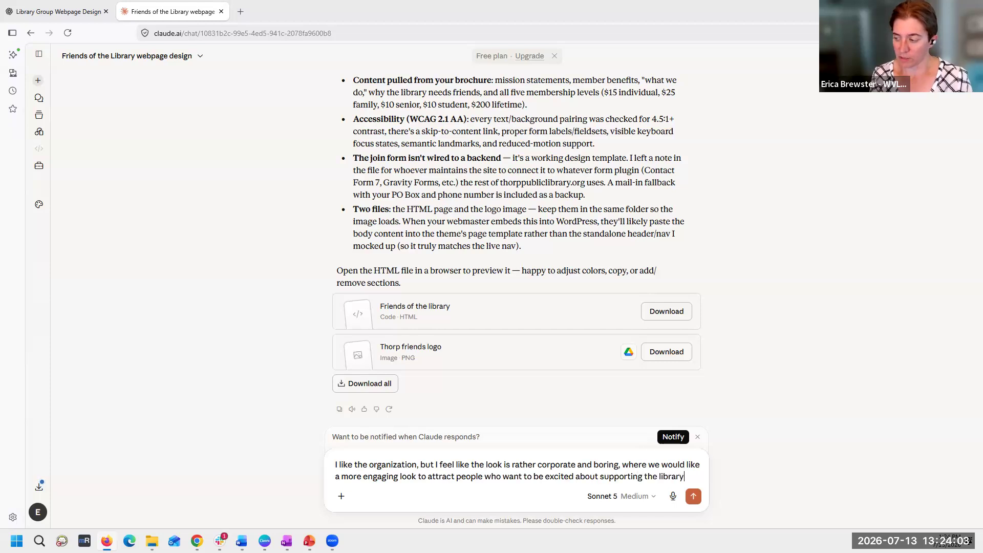
{"action": "type", "text": "."}
{"action": "key", "text": "Return"}
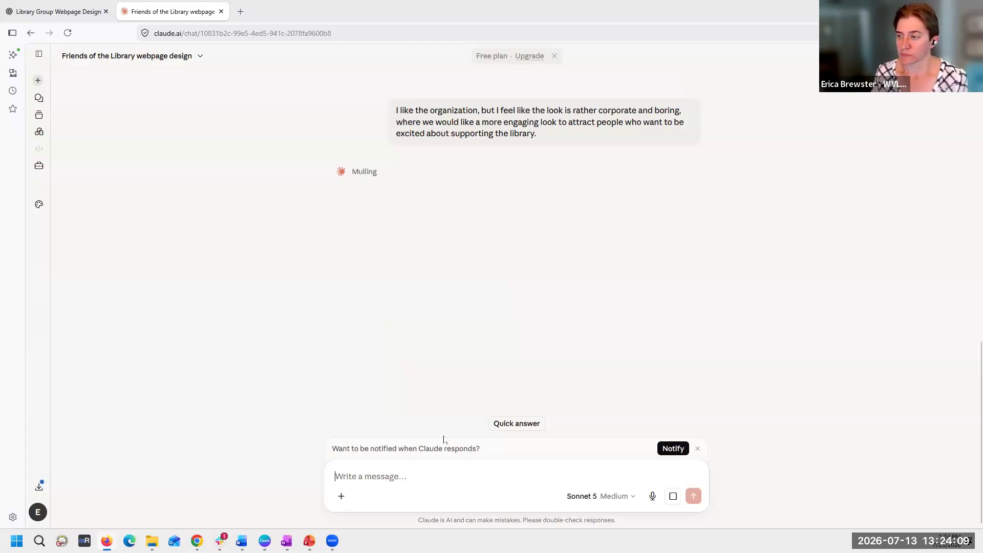
- Check the progress of ChatGPT's visual mock-up and return to the Claude conversation
{"action": "left_click", "coordinate": [36, 21]}
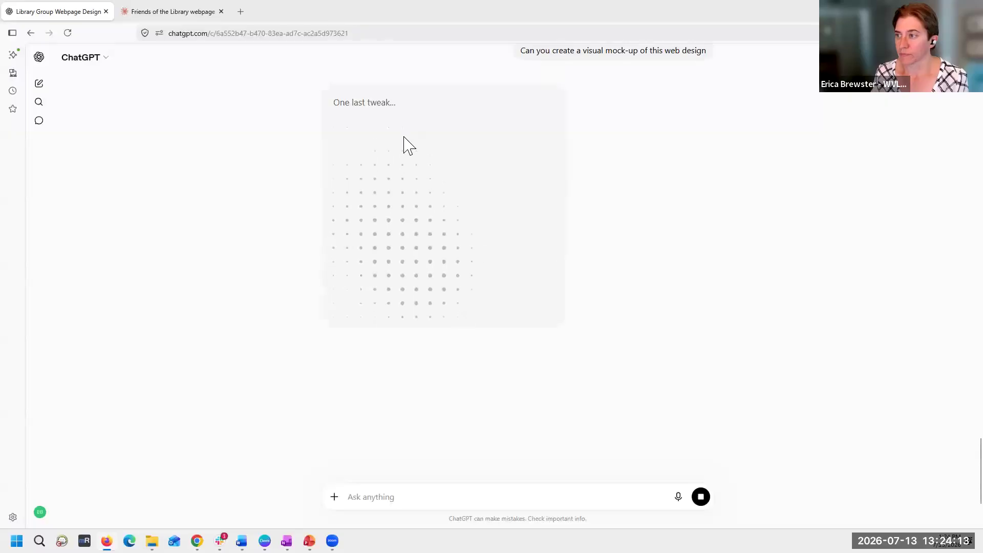
{"action": "scroll", "coordinate": [309, 251], "scroll_direction": "up", "scroll_amount": 3}
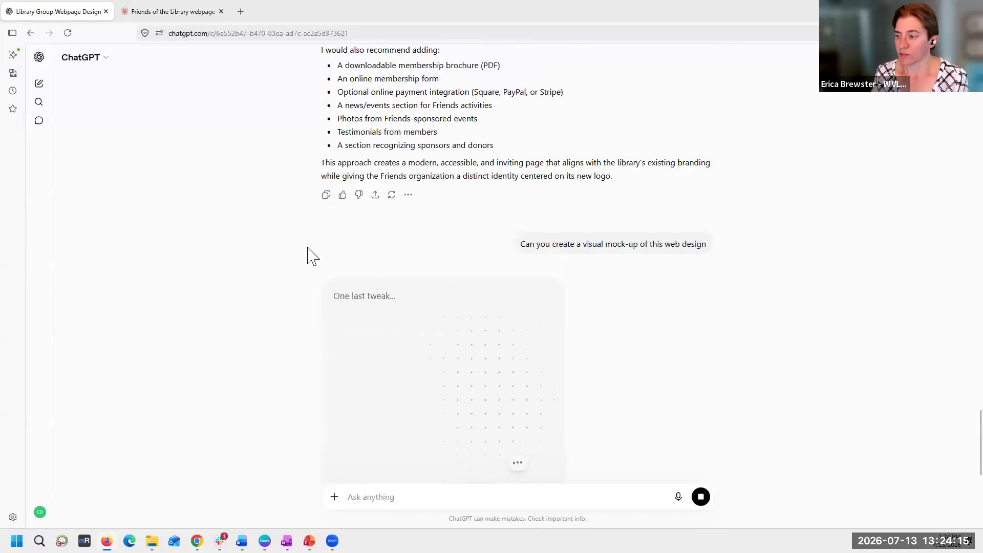
{"action": "scroll", "coordinate": [309, 253], "scroll_direction": "down", "scroll_amount": 2}
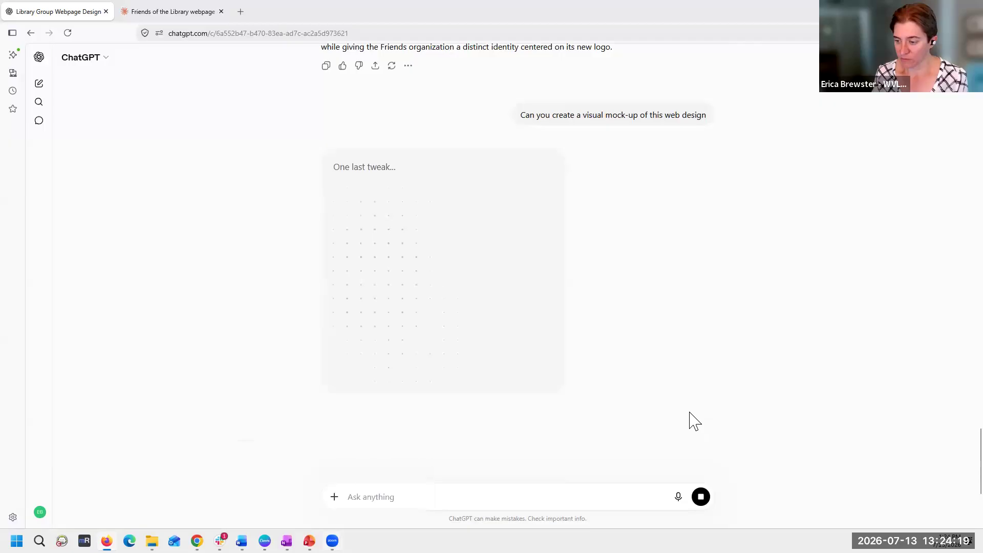
{"action": "left_click", "coordinate": [153, 10]}
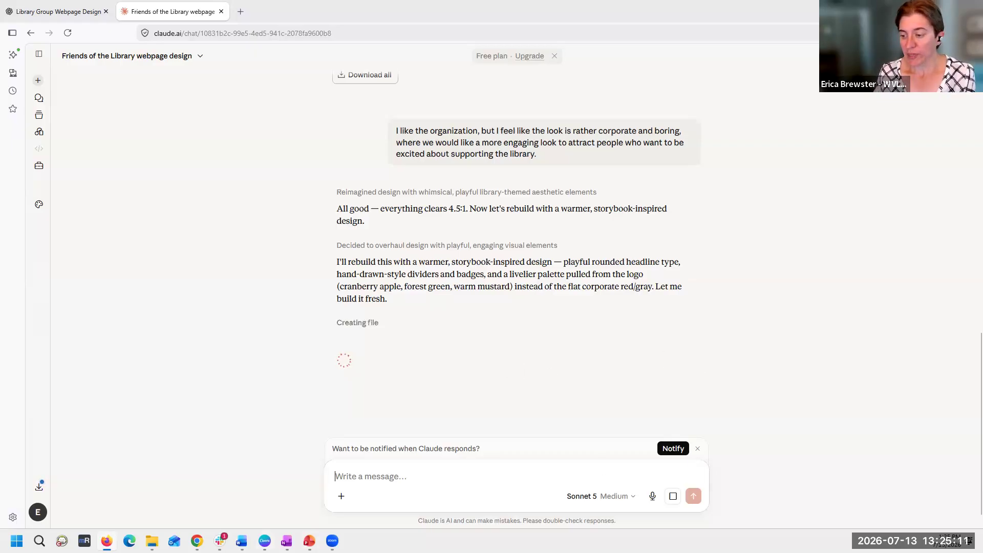
- Switch to Canva and create a new blank Website design
{"action": "mouse_move", "coordinate": [265, 540]}
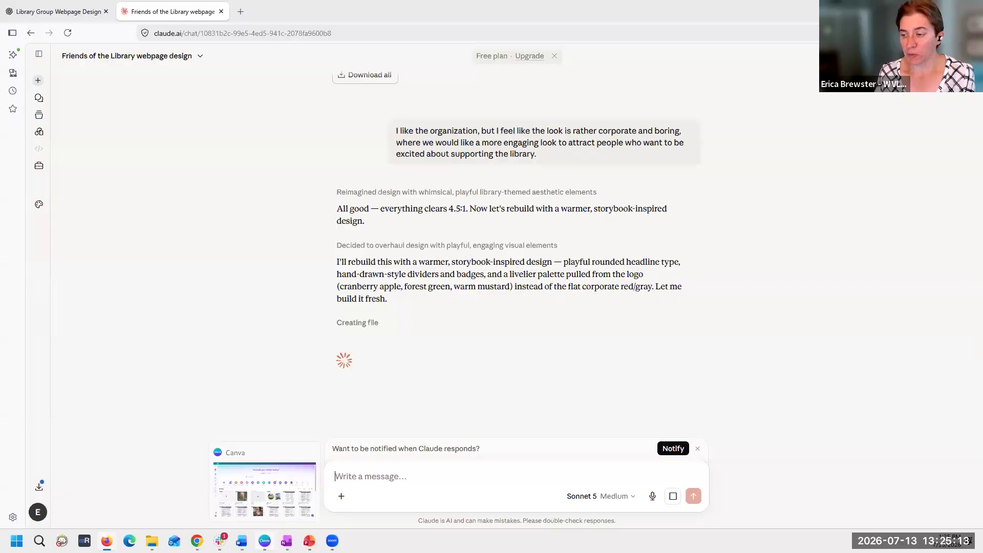
{"action": "left_click", "coordinate": [265, 541]}
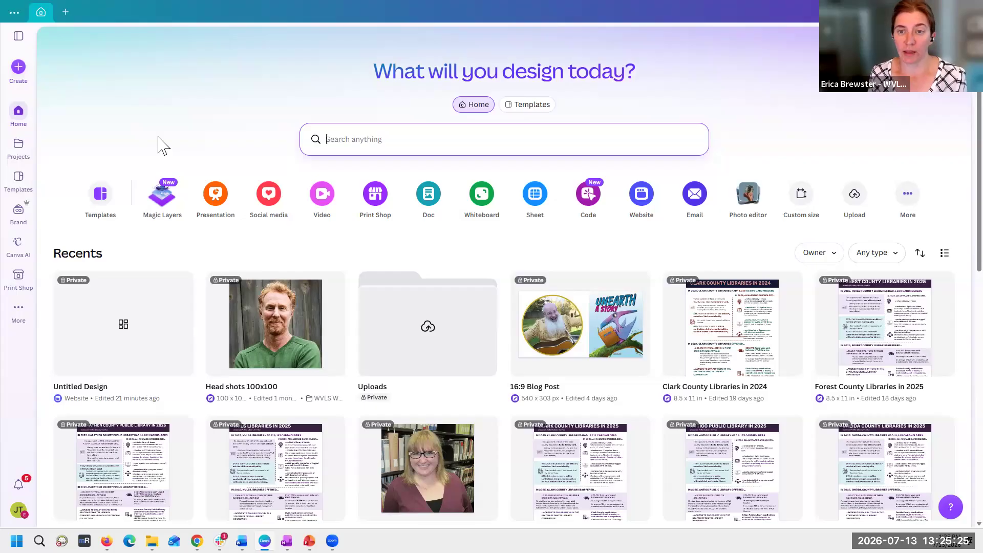
{"action": "left_click", "coordinate": [17, 71]}
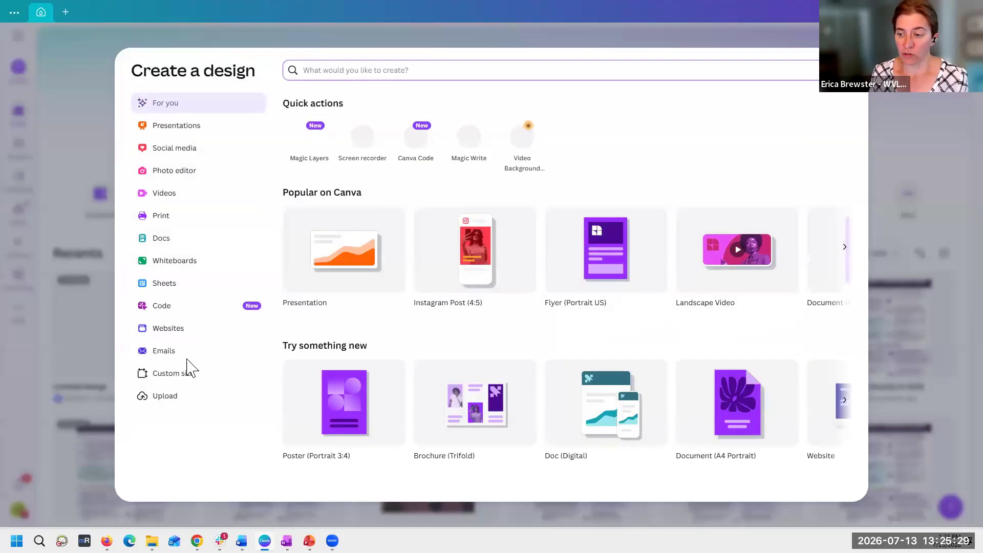
{"action": "left_click", "coordinate": [167, 332]}
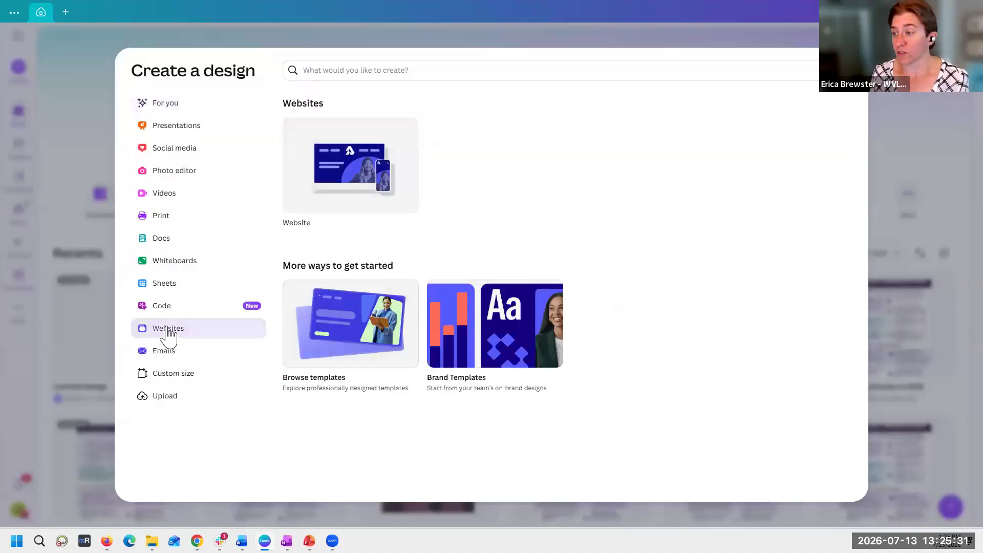
{"action": "left_click", "coordinate": [342, 194]}
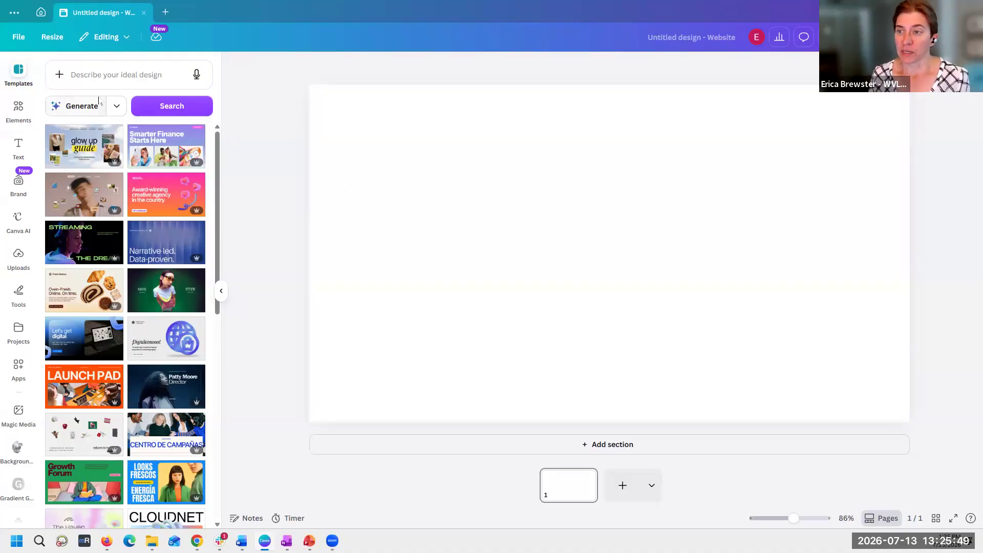
- Paste the prepared Friends of the Library webpage prompt, including the WCAG 2.1 Level AA accessibility requirement, as the description of the ideal design
{"action": "left_click", "coordinate": [141, 80]}
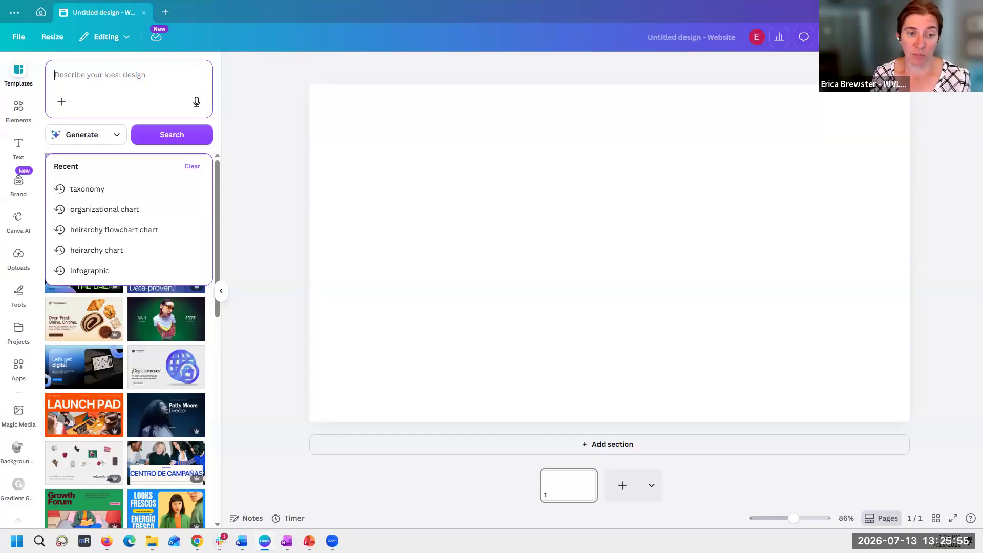
{"action": "key", "text": "alt+Tab"}
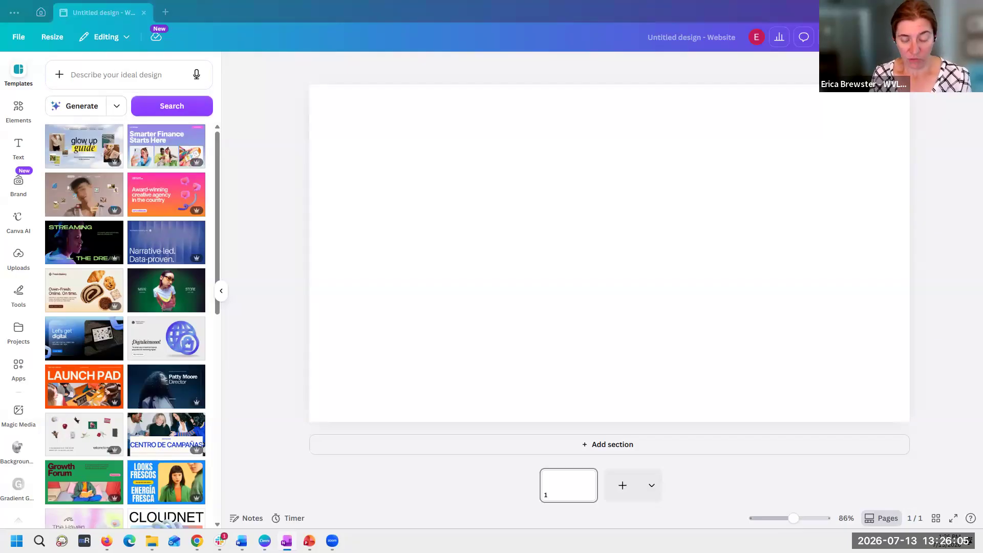
{"action": "left_click", "coordinate": [117, 75]}
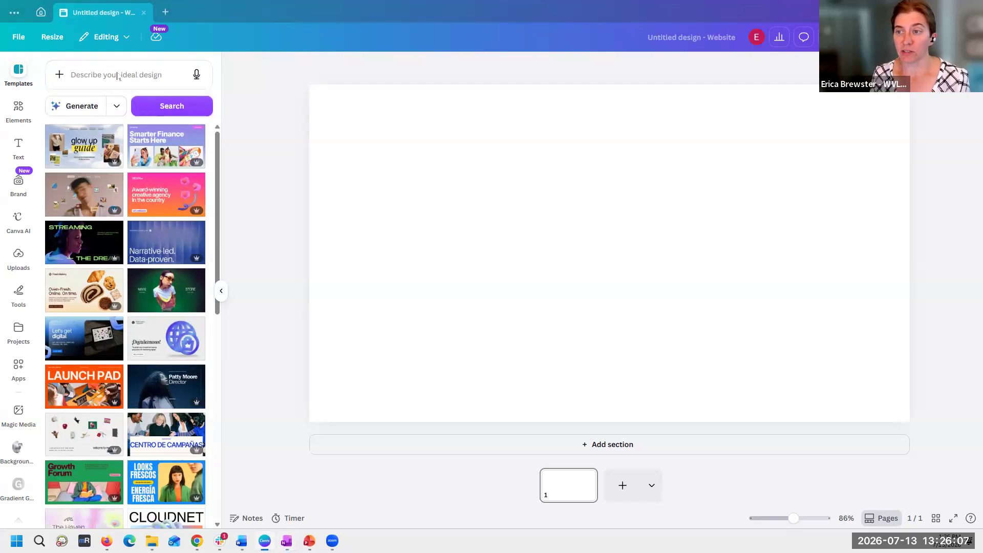
{"action": "key", "text": "ctrl+v"}
{"action": "scroll", "coordinate": [123, 101], "scroll_direction": "up", "scroll_amount": 5}
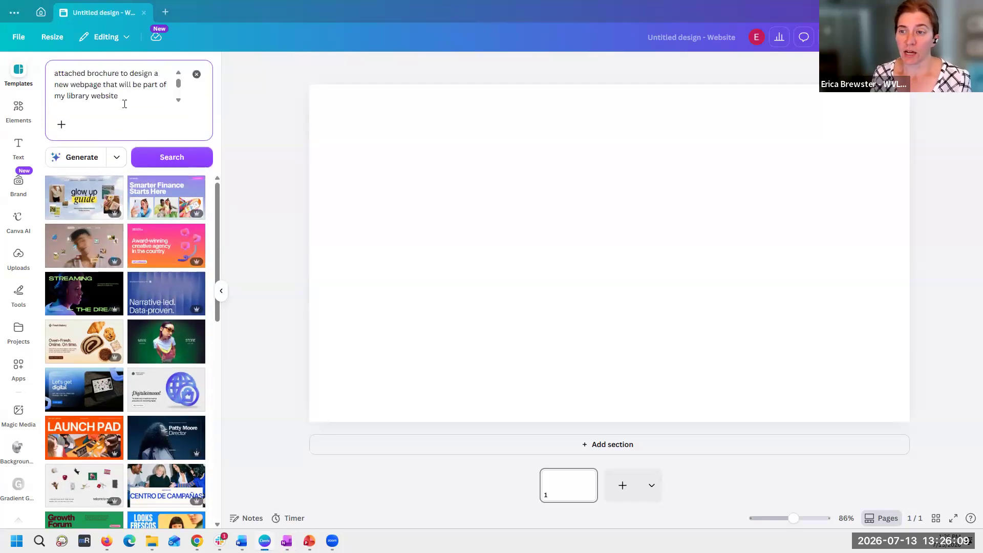
{"action": "scroll", "coordinate": [121, 102], "scroll_direction": "down", "scroll_amount": 5}
{"action": "key", "text": "BackSpace"}
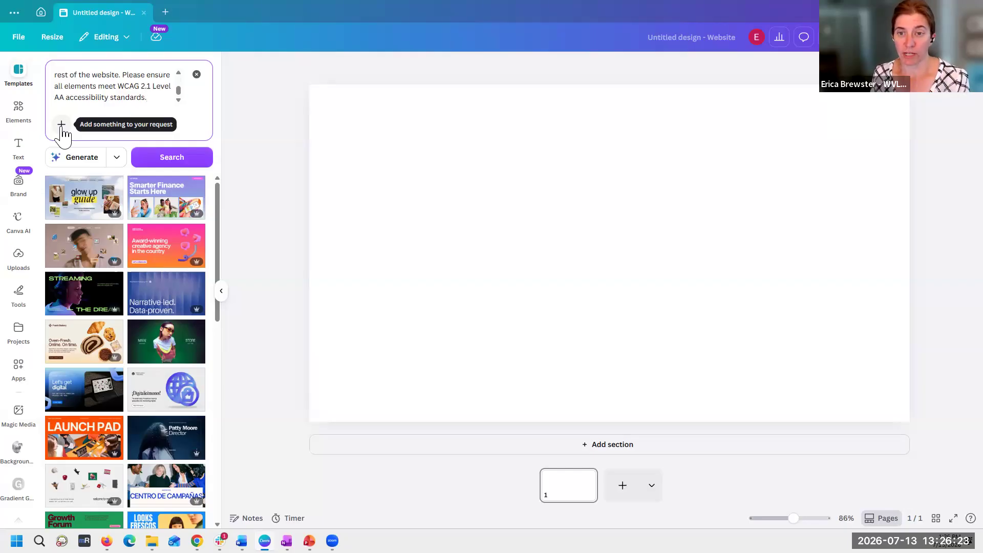
- Attach the Thorp Friends logo and the Thorp Friends of the Library Brochure from Downloads to the design request
{"action": "left_click", "coordinate": [61, 125]}
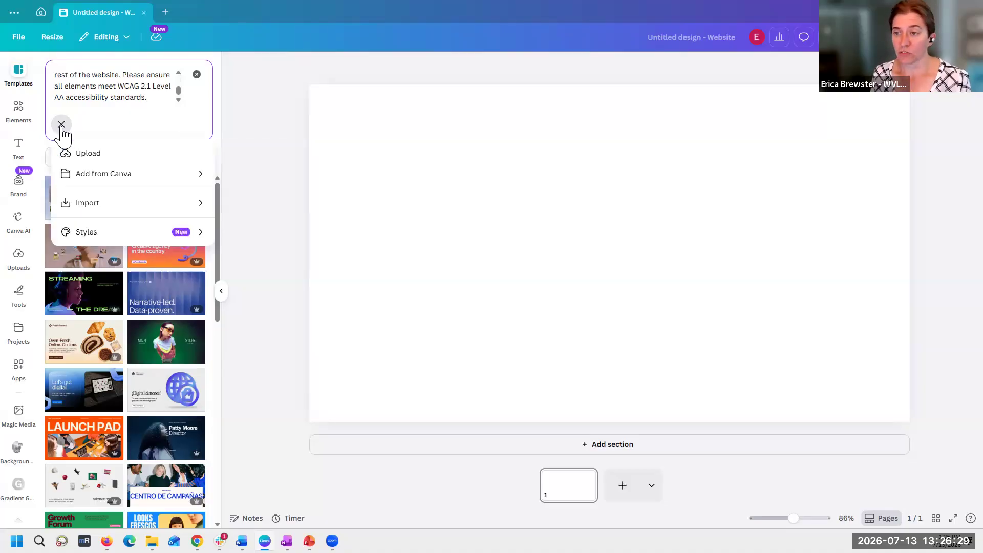
{"action": "left_click", "coordinate": [86, 153]}
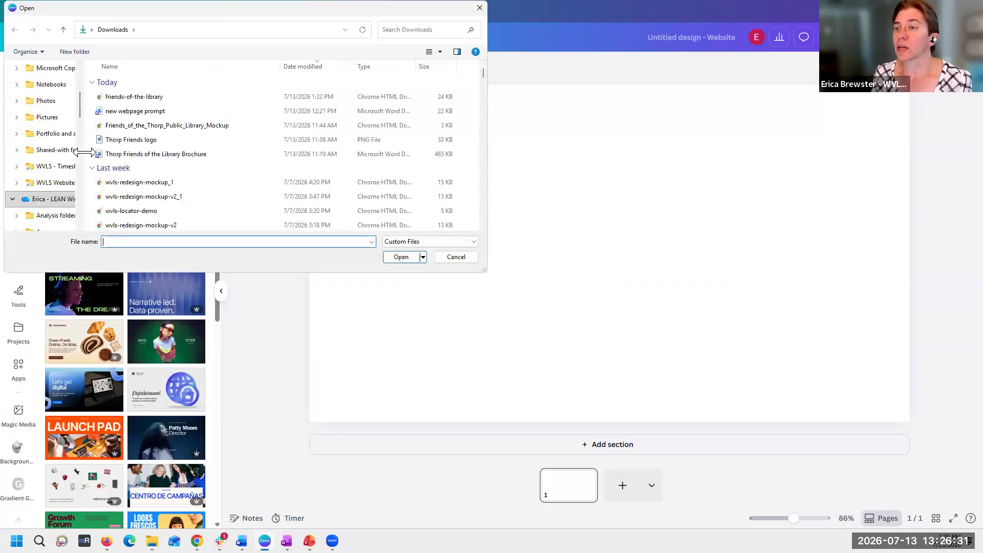
{"action": "left_click", "coordinate": [130, 125]}
{"action": "left_click", "coordinate": [135, 140]}
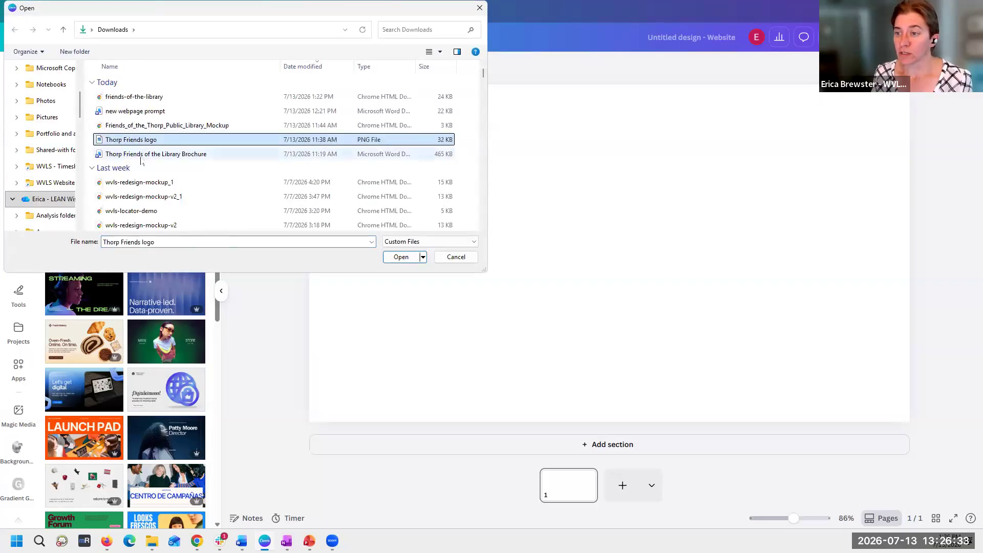
{"action": "left_click", "coordinate": [142, 155], "text": "ctrl"}
{"action": "left_click", "coordinate": [406, 258]}
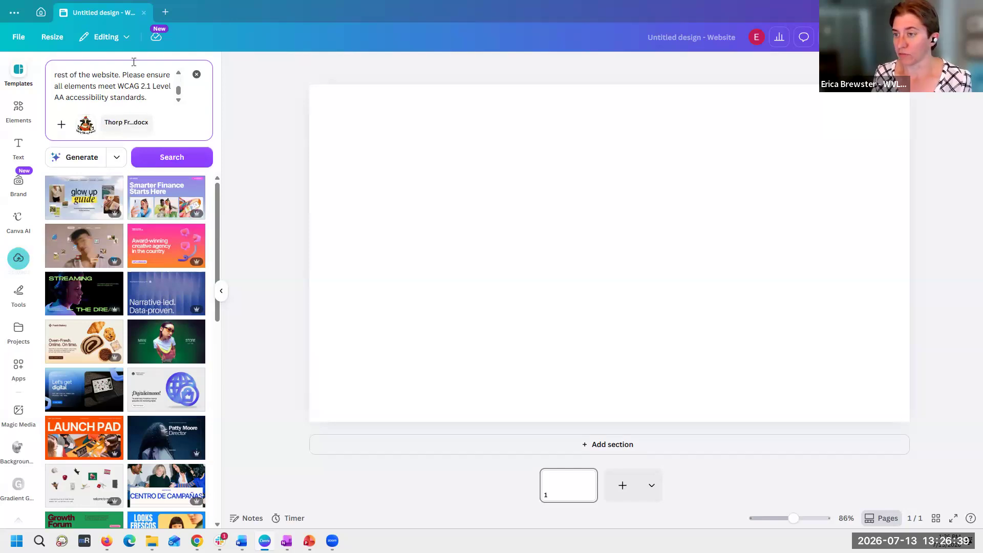
- Generate a website design from the Friends of the Library prompt and its attachments
{"action": "scroll", "coordinate": [82, 92], "scroll_direction": "up", "scroll_amount": 3}
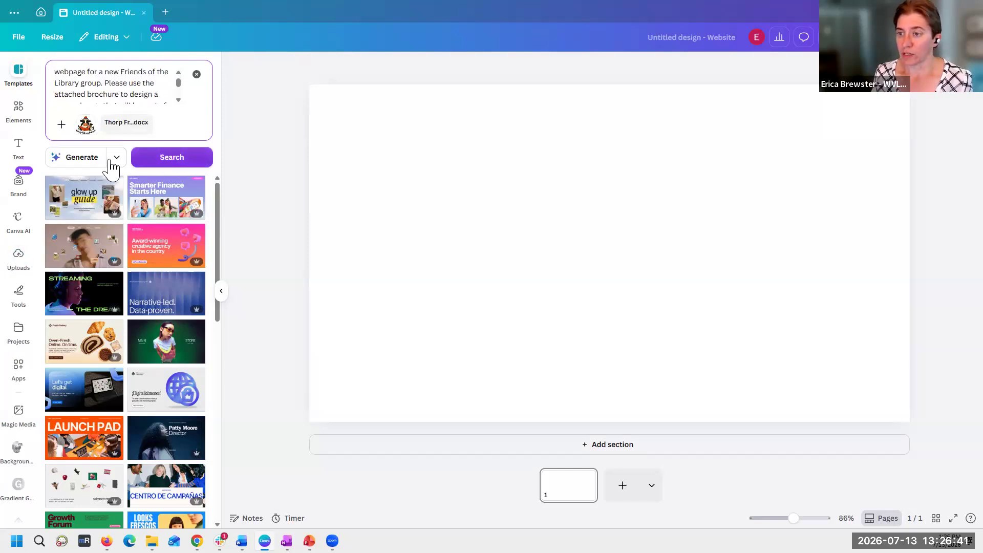
{"action": "left_click", "coordinate": [74, 157]}
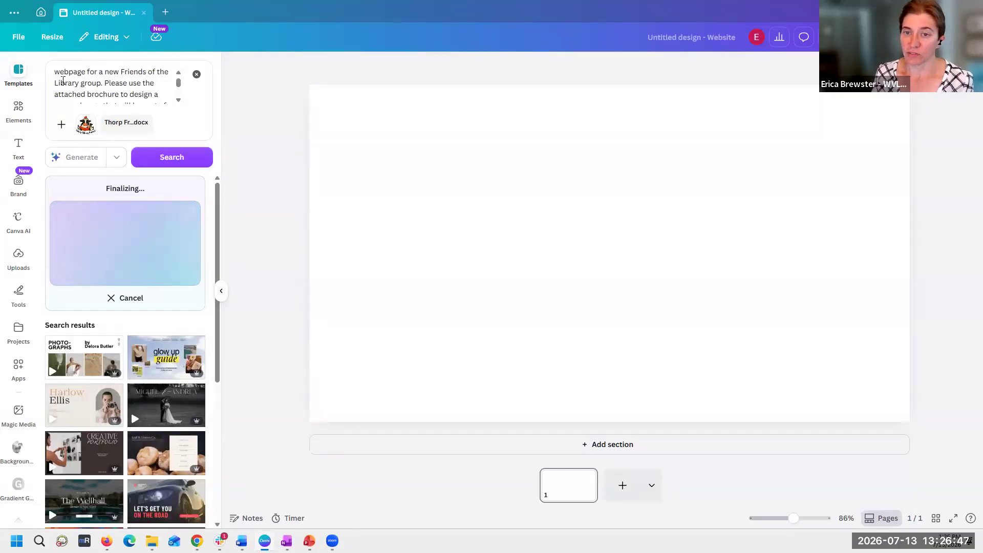
{"action": "scroll", "coordinate": [54, 92], "scroll_direction": "up", "scroll_amount": 1}
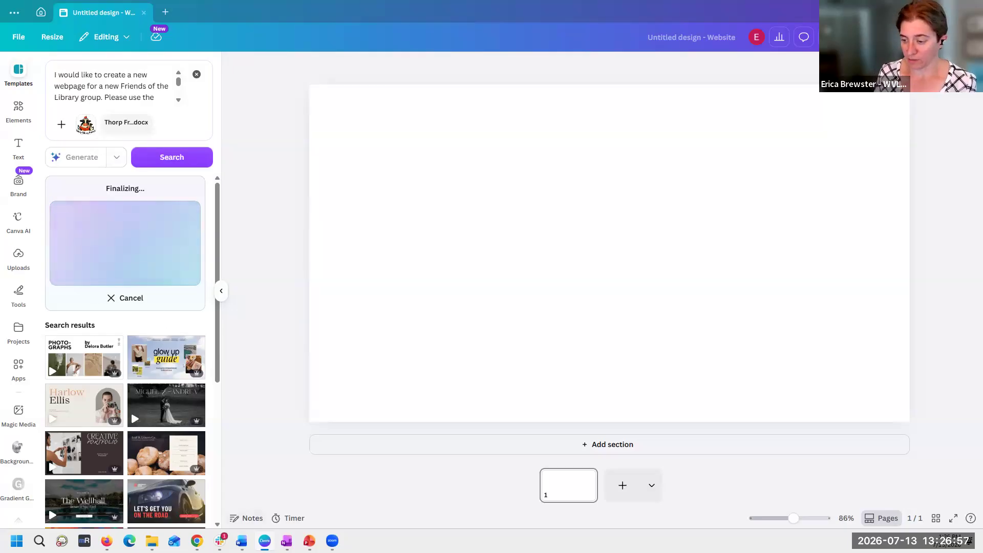
- Switch to Firefox and check whether ChatGPT has finished the visual mock-up of the web design
{"action": "mouse_move", "coordinate": [333, 541]}
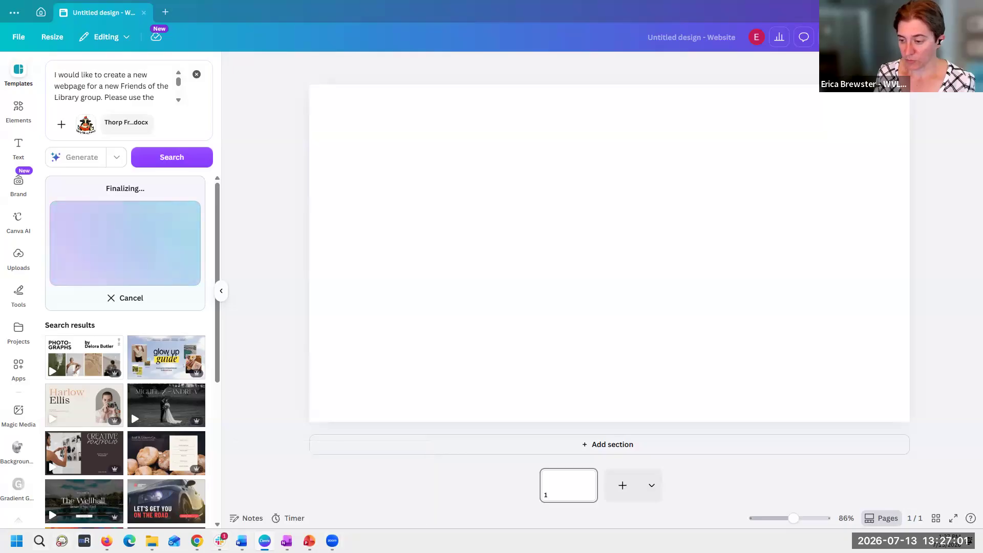
{"action": "left_click", "coordinate": [106, 541]}
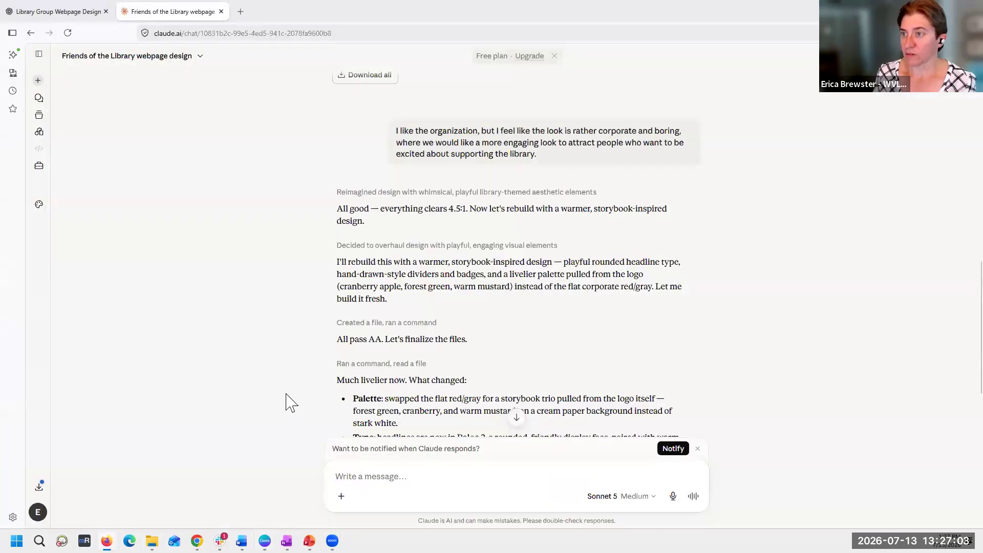
{"action": "left_click", "coordinate": [45, 18]}
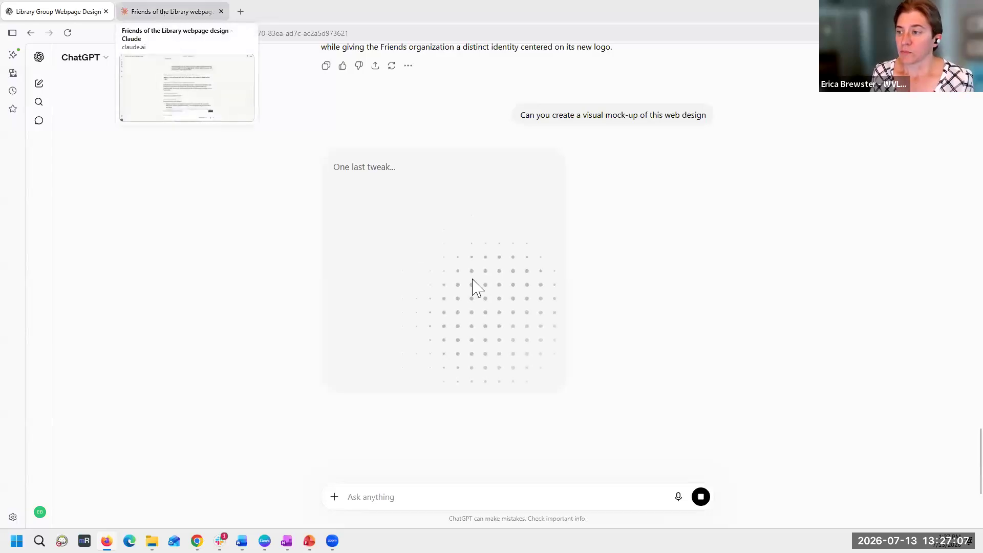
{"action": "scroll", "coordinate": [402, 290], "scroll_direction": "up", "scroll_amount": 5}
{"action": "scroll", "coordinate": [403, 292], "scroll_direction": "down", "scroll_amount": 8}
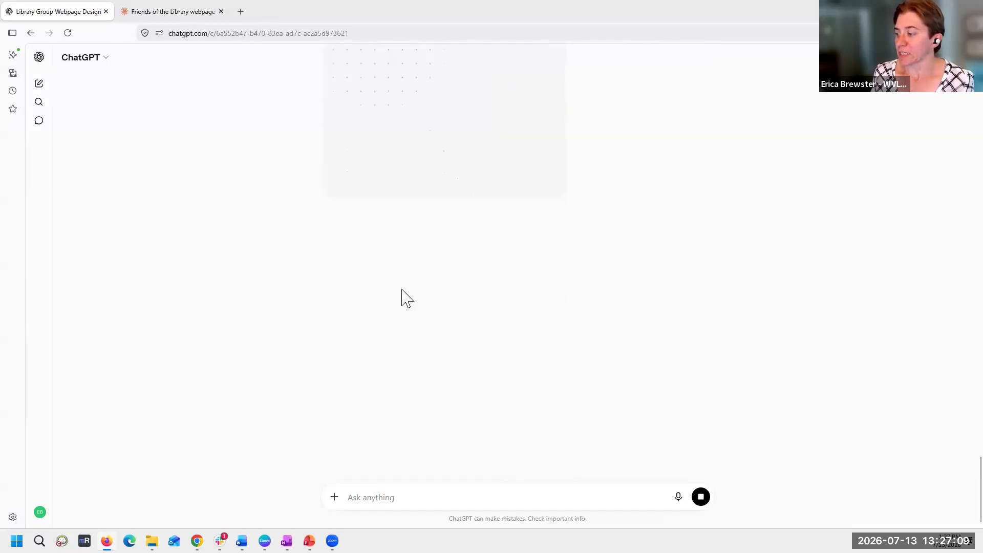
{"action": "scroll", "coordinate": [401, 296], "scroll_direction": "up", "scroll_amount": 5}
- Review Claude's summary of the livelier redesign in its conversation, then download the revised Friends of the Library HTML file and open it in Chrome
{"action": "left_click", "coordinate": [176, 11]}
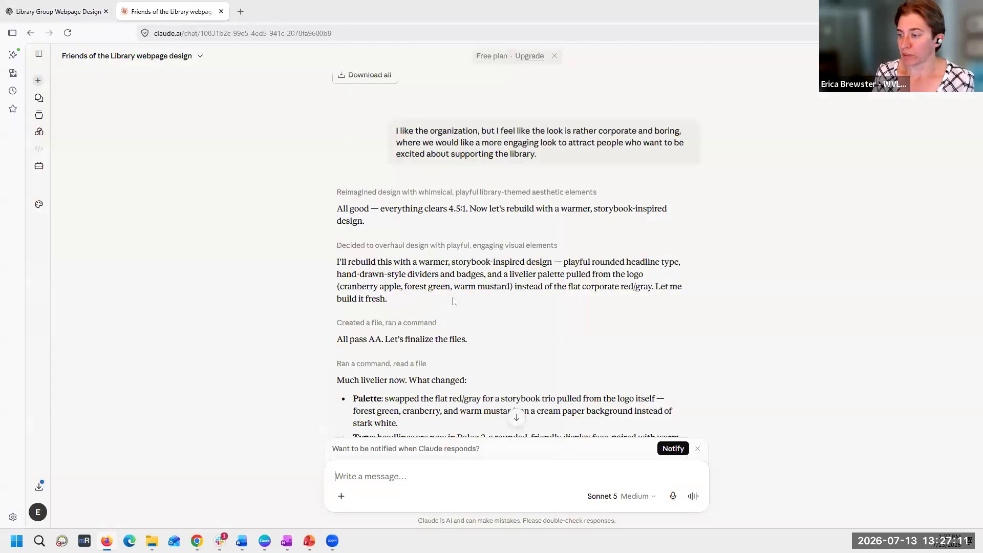
{"action": "scroll", "coordinate": [723, 332], "scroll_direction": "down", "scroll_amount": 3}
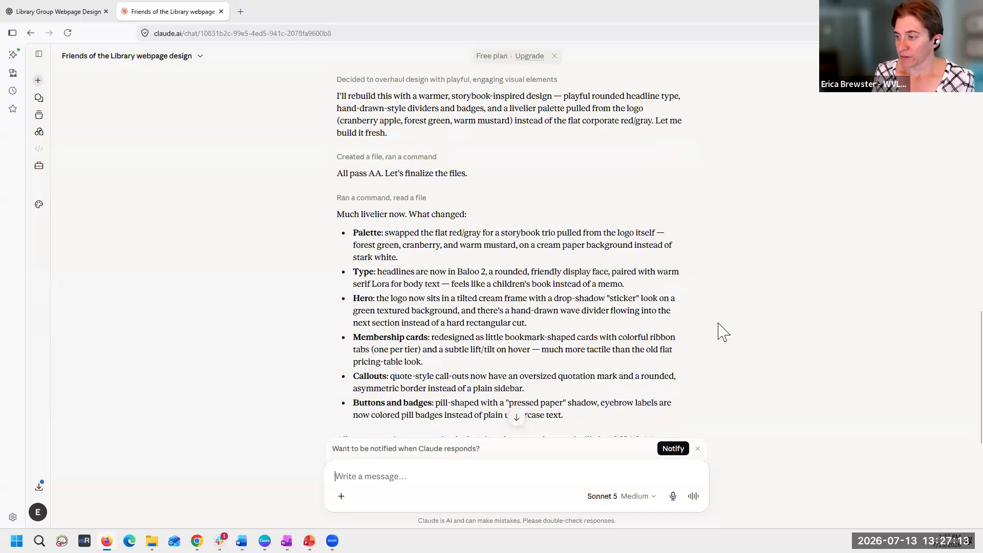
{"action": "scroll", "coordinate": [723, 332], "scroll_direction": "down", "scroll_amount": 4}
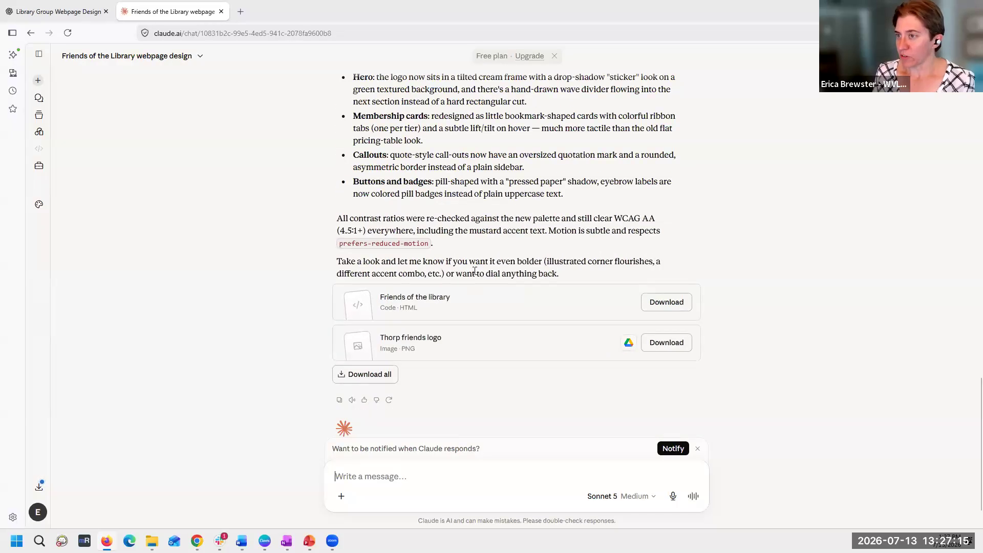
{"action": "left_click", "coordinate": [671, 303]}
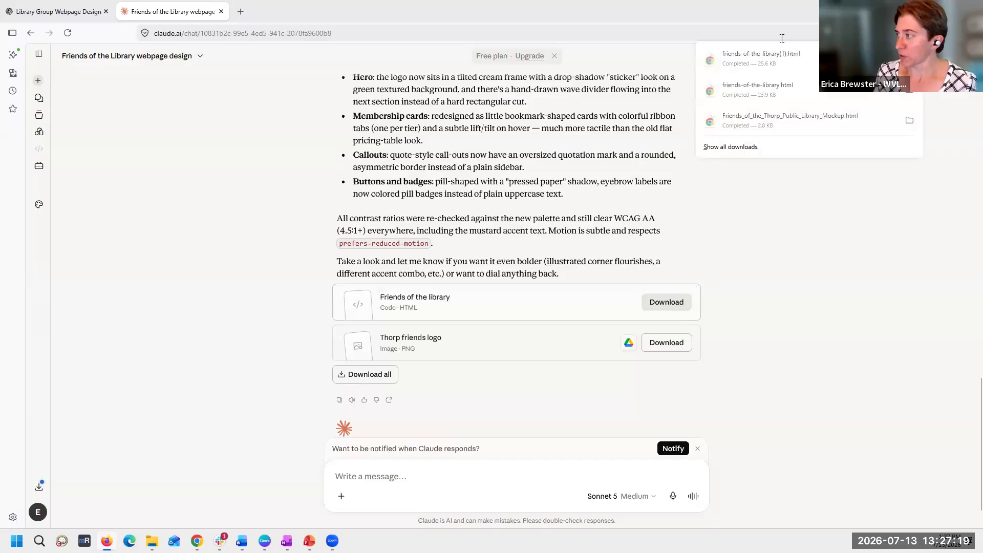
{"action": "left_click", "coordinate": [767, 65]}
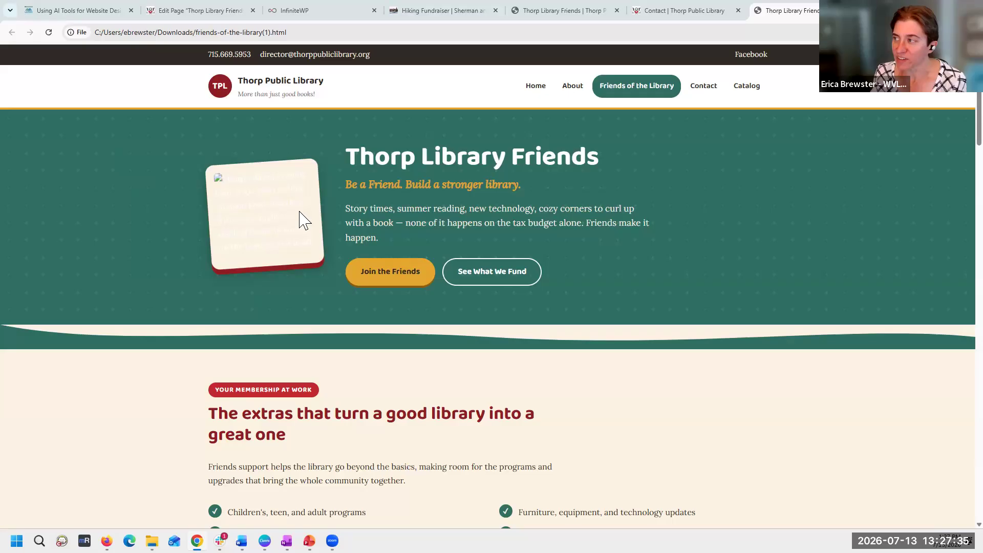
- Compare the revised page's hero section with the earlier Claude version and with the Thorp Friends of the Library Brochure in Word
{"action": "left_click", "coordinate": [552, 11]}
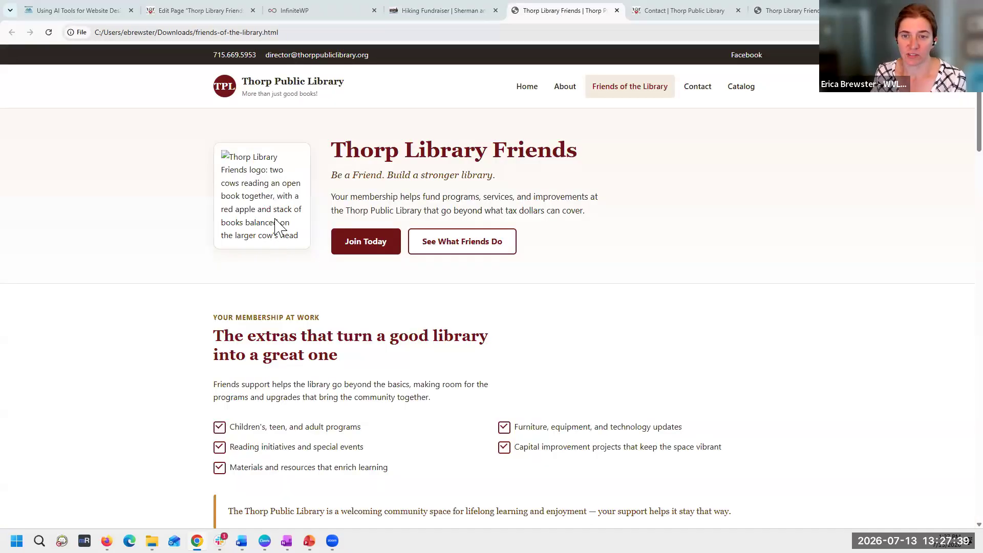
{"action": "left_click", "coordinate": [789, 10]}
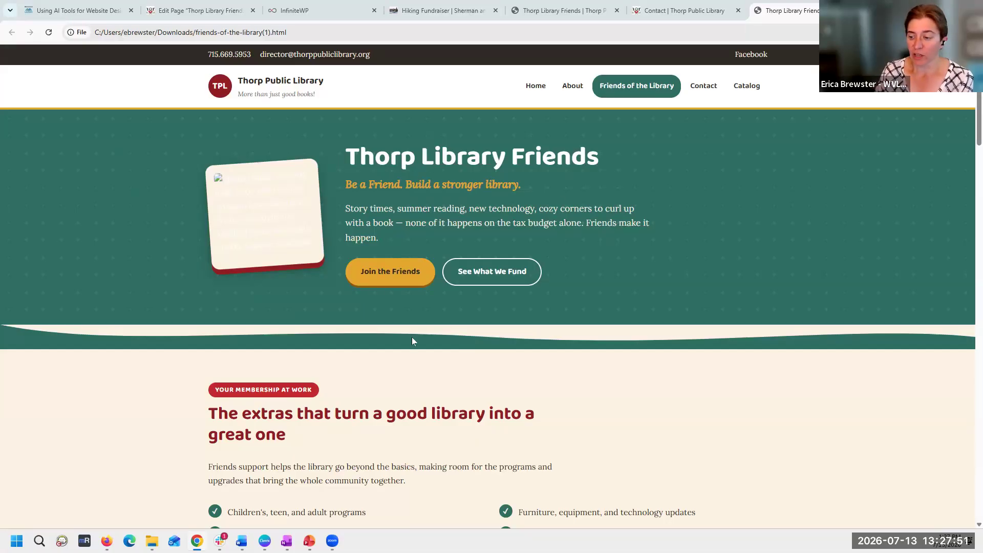
{"action": "mouse_move", "coordinate": [241, 541]}
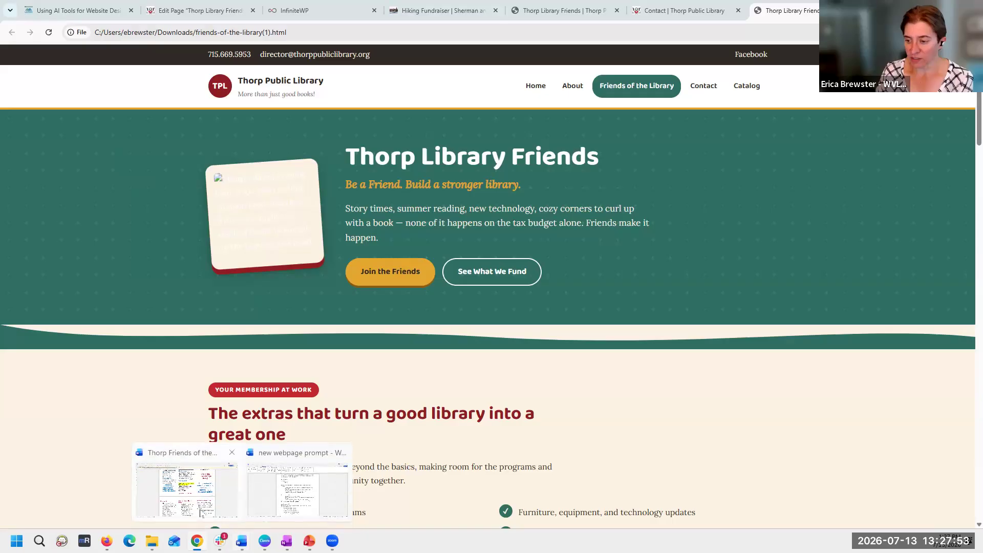
{"action": "left_click", "coordinate": [197, 510]}
{"action": "scroll", "coordinate": [677, 378], "scroll_direction": "up", "scroll_amount": 5}
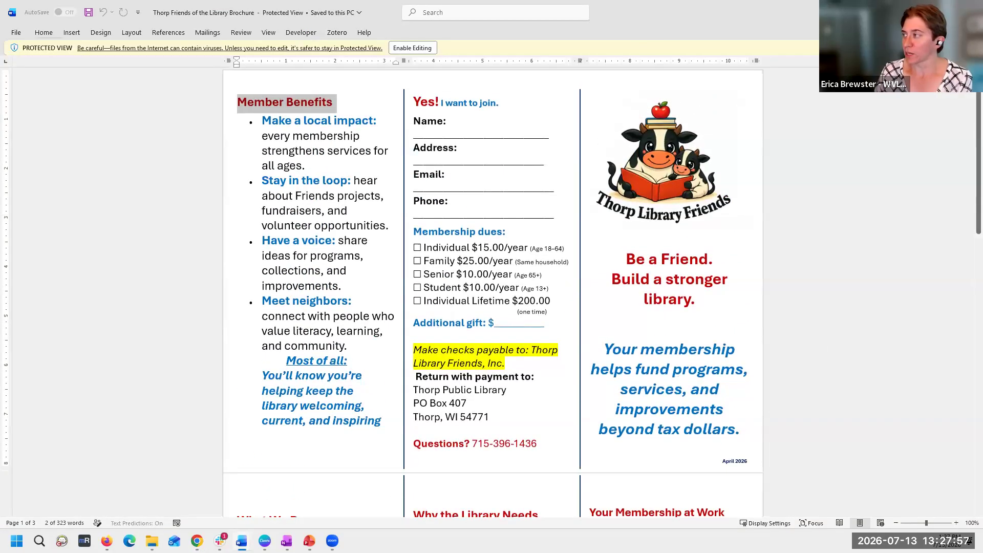
{"action": "key", "text": "alt+Tab"}
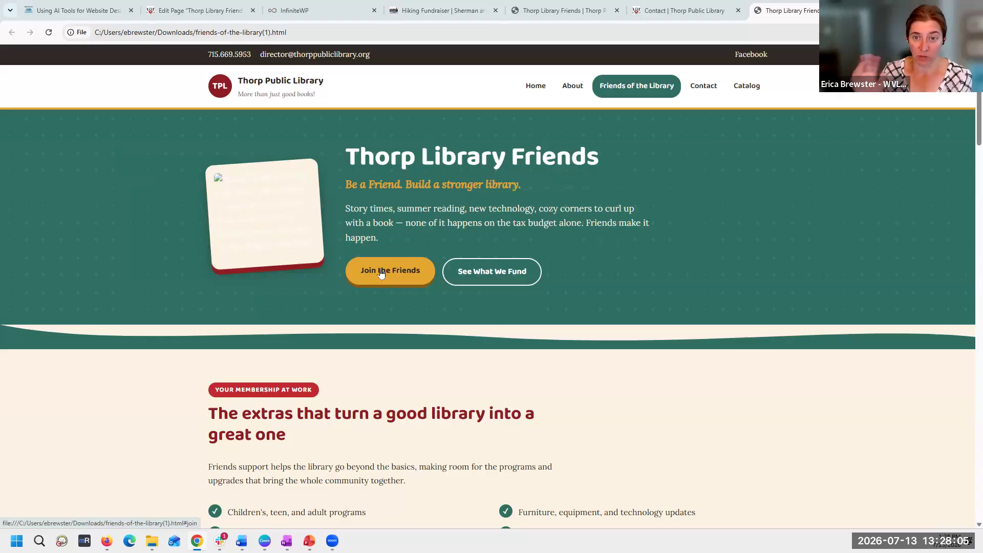
- Follow the See What We Fund link and examine the page's benefits, membership levels, membership form, mail-in details and footer
{"action": "left_click", "coordinate": [520, 287]}
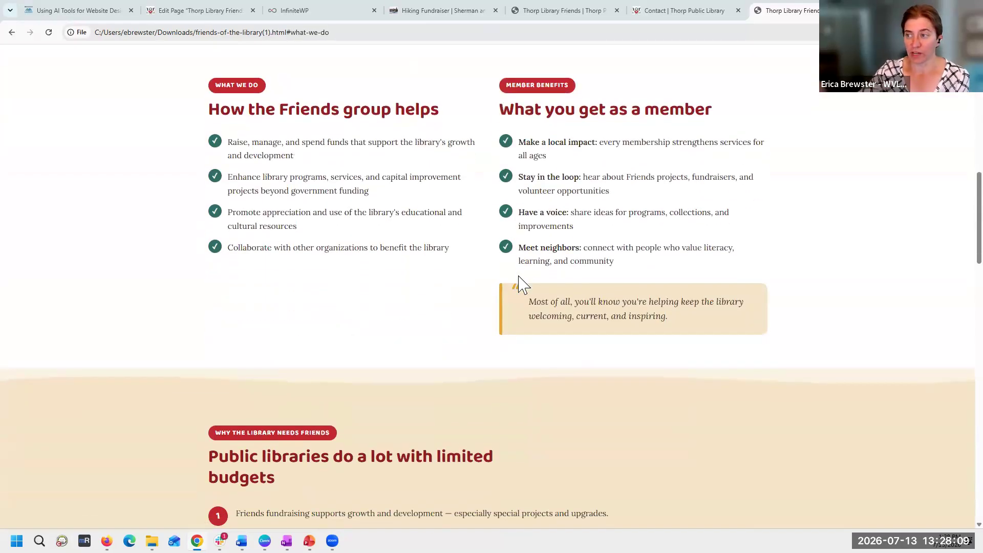
{"action": "scroll", "coordinate": [486, 418], "scroll_direction": "down", "scroll_amount": 1}
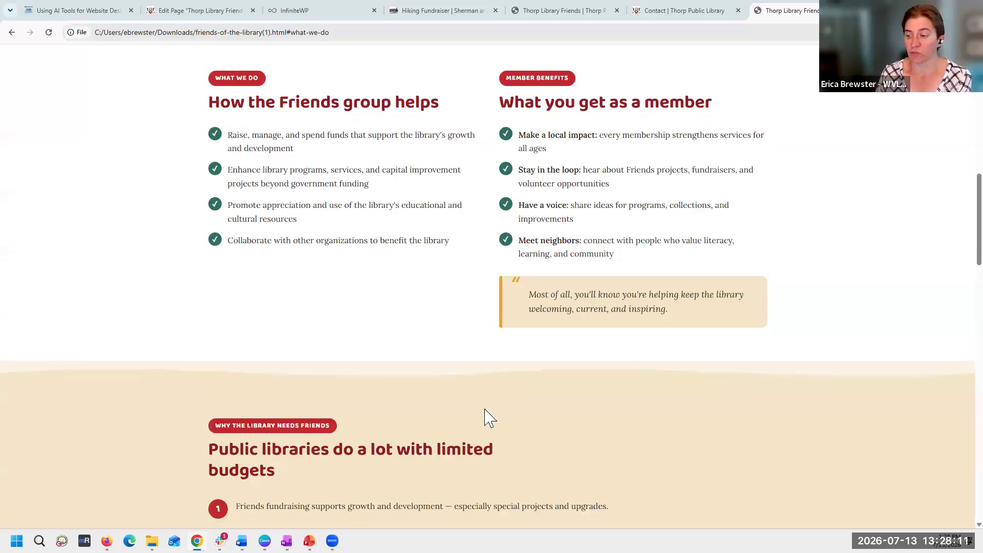
{"action": "scroll", "coordinate": [485, 417], "scroll_direction": "down", "scroll_amount": 7}
{"action": "scroll", "coordinate": [449, 387], "scroll_direction": "down", "scroll_amount": 2}
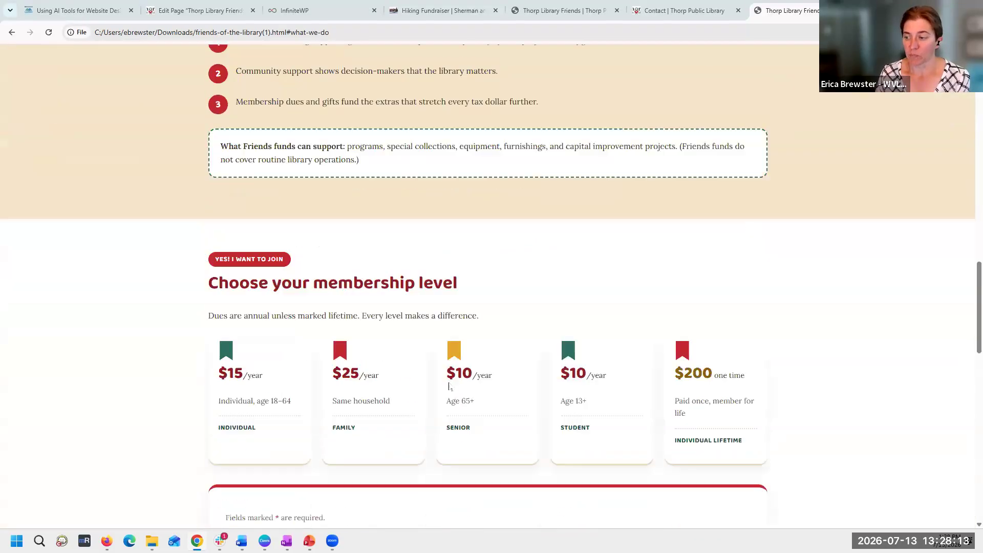
{"action": "scroll", "coordinate": [449, 386], "scroll_direction": "down", "scroll_amount": 2}
{"action": "scroll", "coordinate": [625, 331], "scroll_direction": "down", "scroll_amount": 7}
{"action": "scroll", "coordinate": [625, 332], "scroll_direction": "down", "scroll_amount": 1}
{"action": "scroll", "coordinate": [629, 267], "scroll_direction": "up", "scroll_amount": 4}
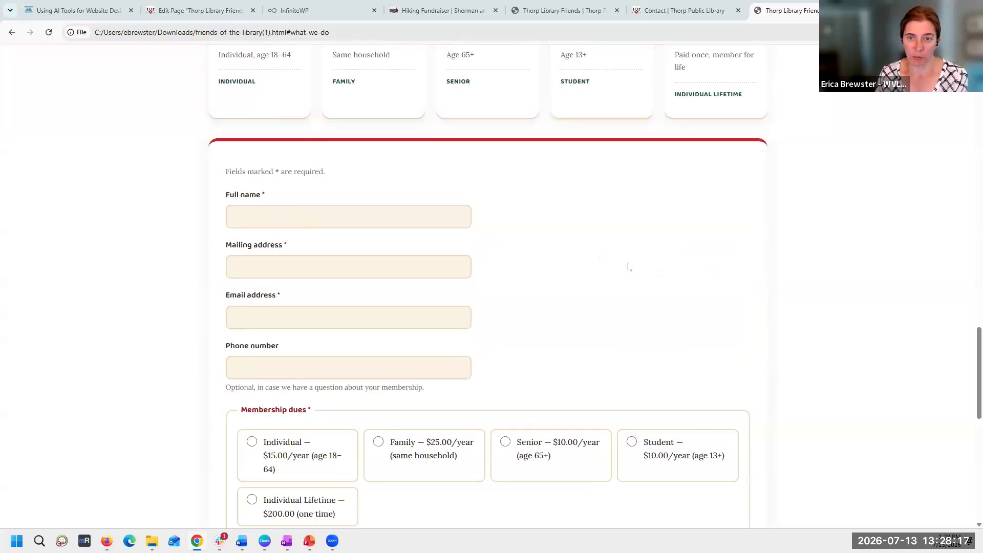
{"action": "scroll", "coordinate": [624, 340], "scroll_direction": "up", "scroll_amount": 3}
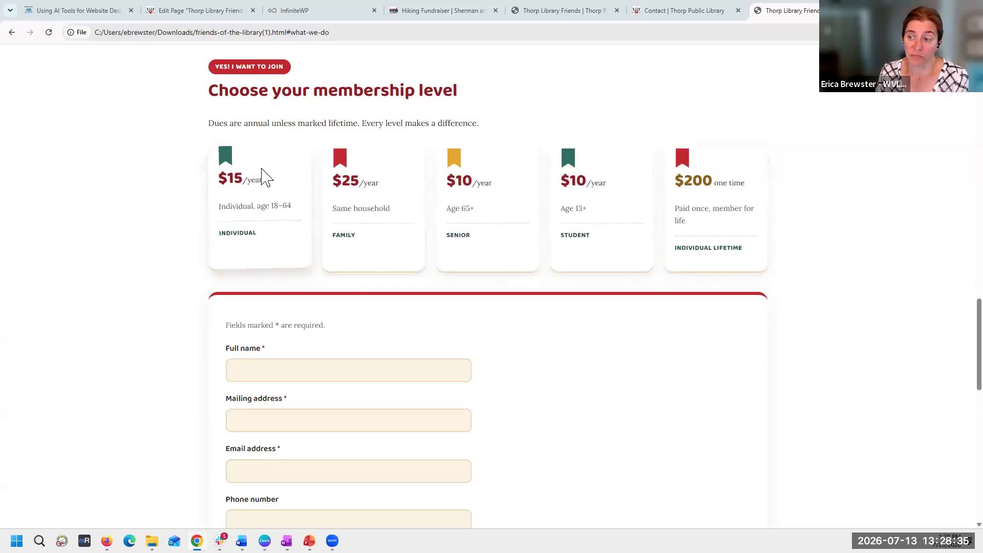
{"action": "scroll", "coordinate": [263, 176], "scroll_direction": "down", "scroll_amount": 8}
{"action": "scroll", "coordinate": [264, 175], "scroll_direction": "down", "scroll_amount": 5}
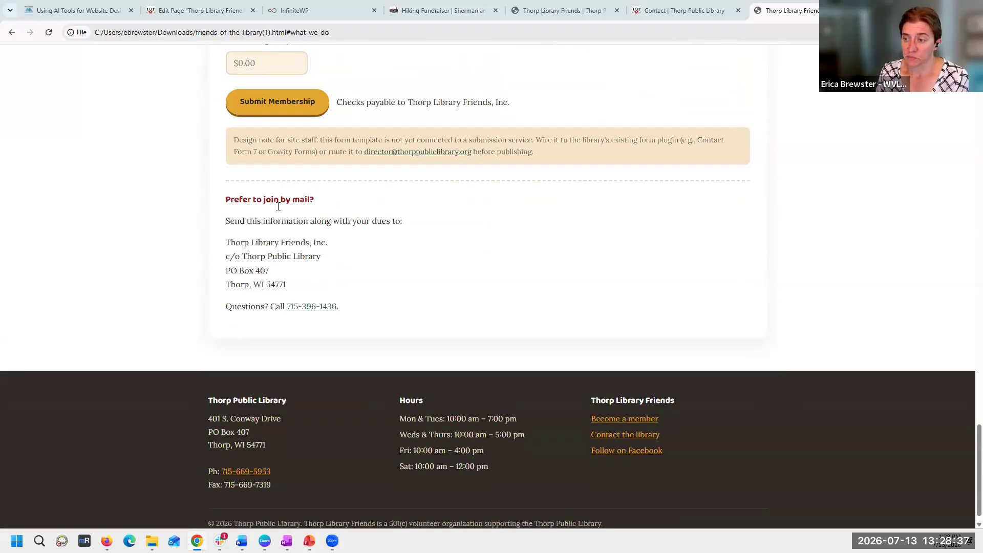
{"action": "scroll", "coordinate": [429, 286], "scroll_direction": "up", "scroll_amount": 14}
{"action": "scroll", "coordinate": [415, 279], "scroll_direction": "down", "scroll_amount": 15}
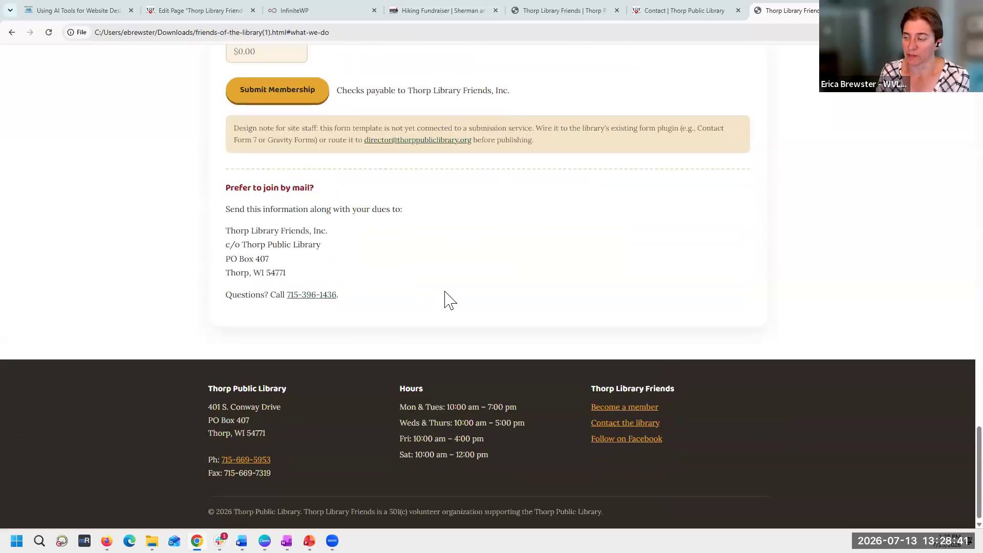
- Return to the revised page's header and compare its menu and branding with the library's existing Contact page
{"action": "scroll", "coordinate": [515, 297], "scroll_direction": "up", "scroll_amount": 15}
{"action": "scroll", "coordinate": [515, 296], "scroll_direction": "up", "scroll_amount": 8}
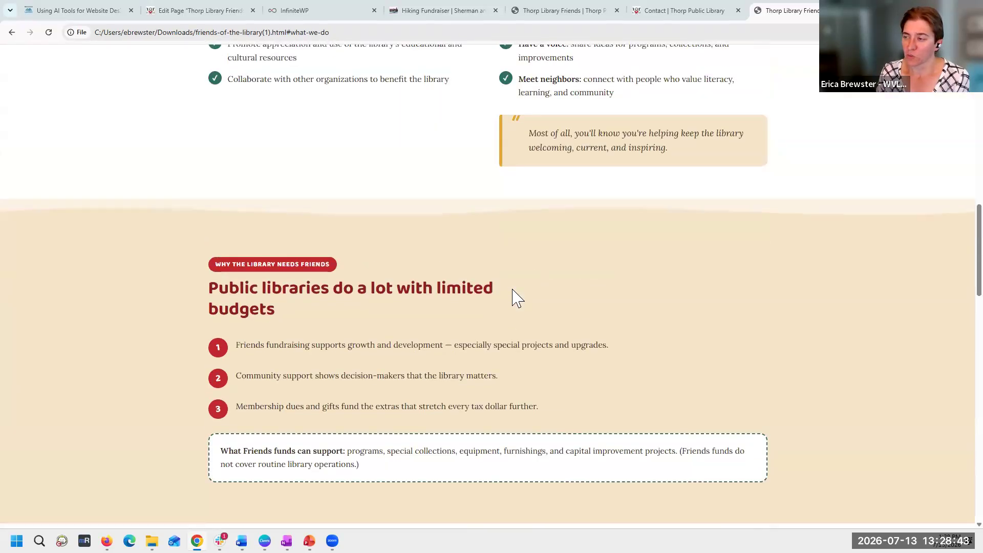
{"action": "scroll", "coordinate": [515, 297], "scroll_direction": "up", "scroll_amount": 10}
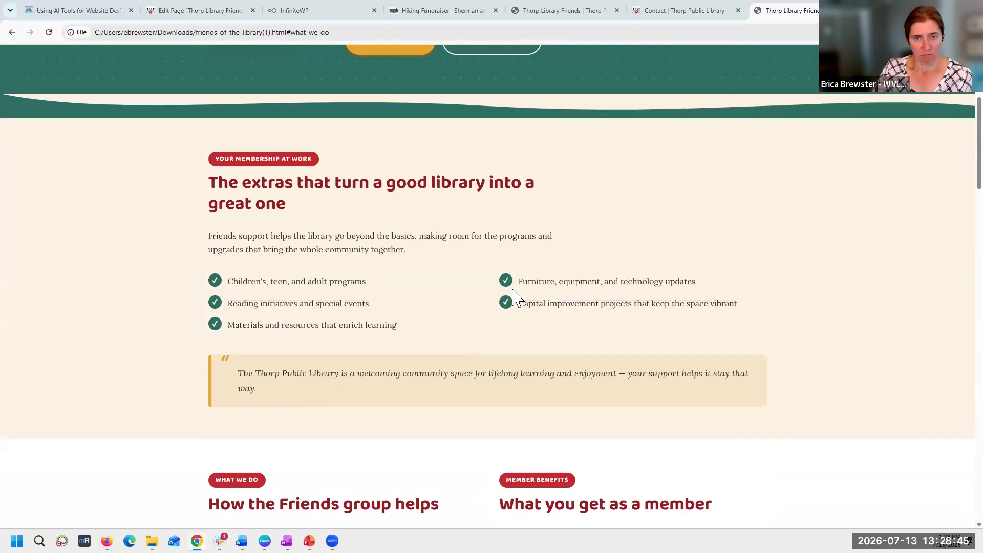
{"action": "scroll", "coordinate": [514, 290], "scroll_direction": "up", "scroll_amount": 5}
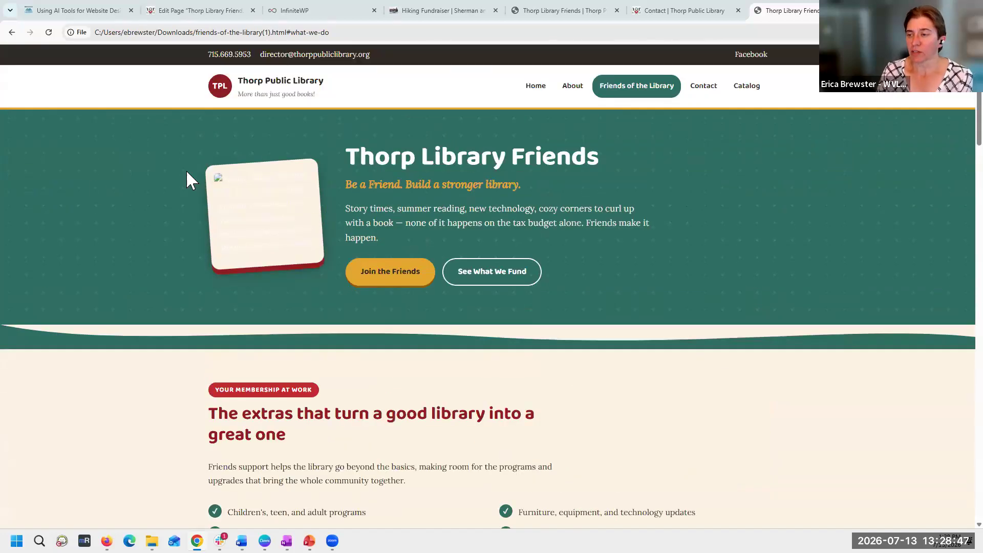
{"action": "left_click", "coordinate": [697, 10]}
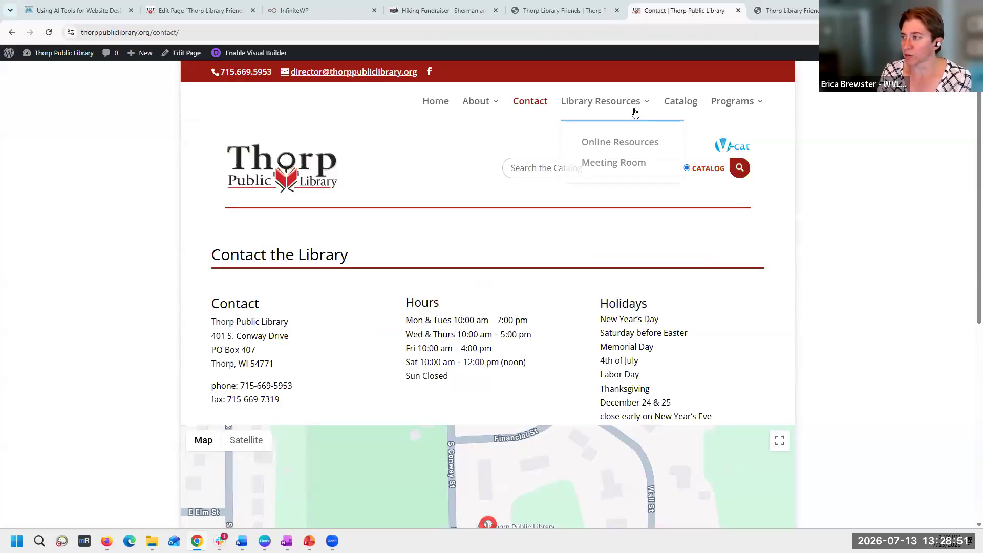
{"action": "left_click", "coordinate": [784, 10]}
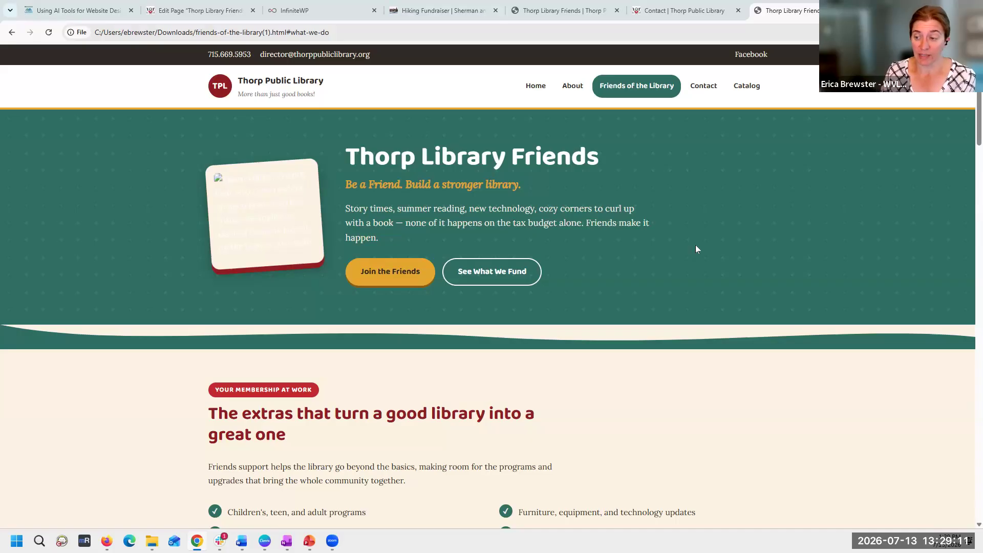
- Examine the revised page's section backgrounds, quote callouts, two-column lists and membership cards, then return to the hero banner
{"action": "scroll", "coordinate": [696, 248], "scroll_direction": "down", "scroll_amount": 2}
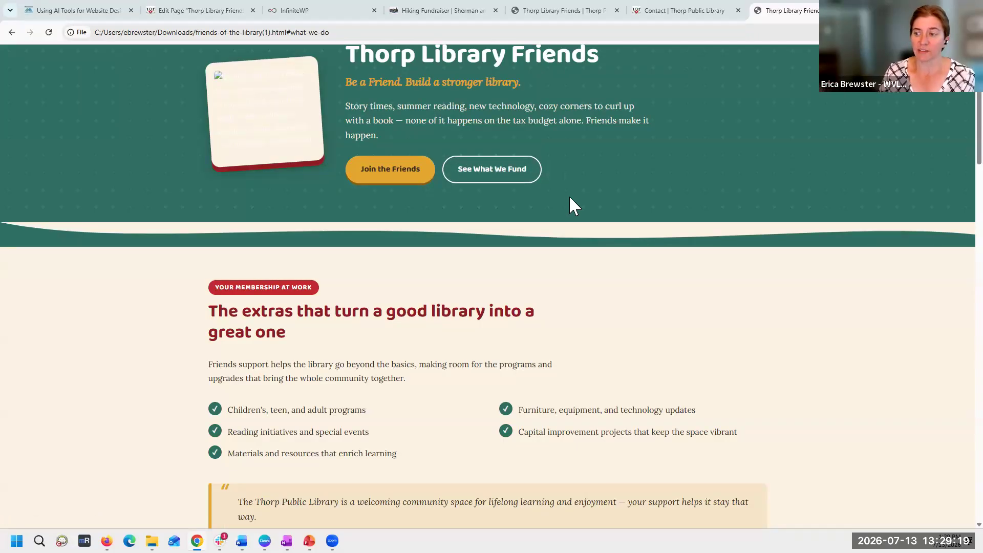
{"action": "scroll", "coordinate": [589, 260], "scroll_direction": "down", "scroll_amount": 2}
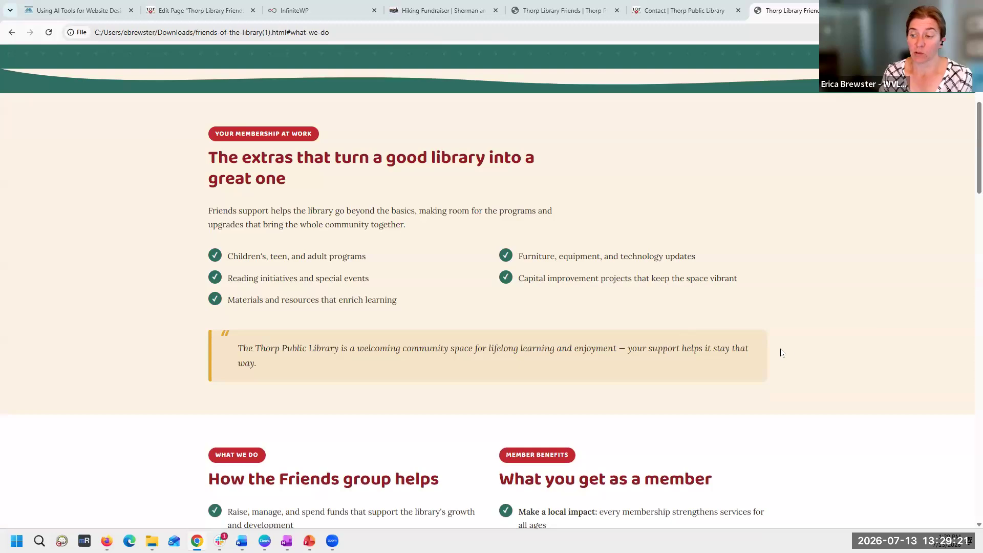
{"action": "scroll", "coordinate": [802, 348], "scroll_direction": "down", "scroll_amount": 3}
{"action": "scroll", "coordinate": [513, 128], "scroll_direction": "up", "scroll_amount": 2}
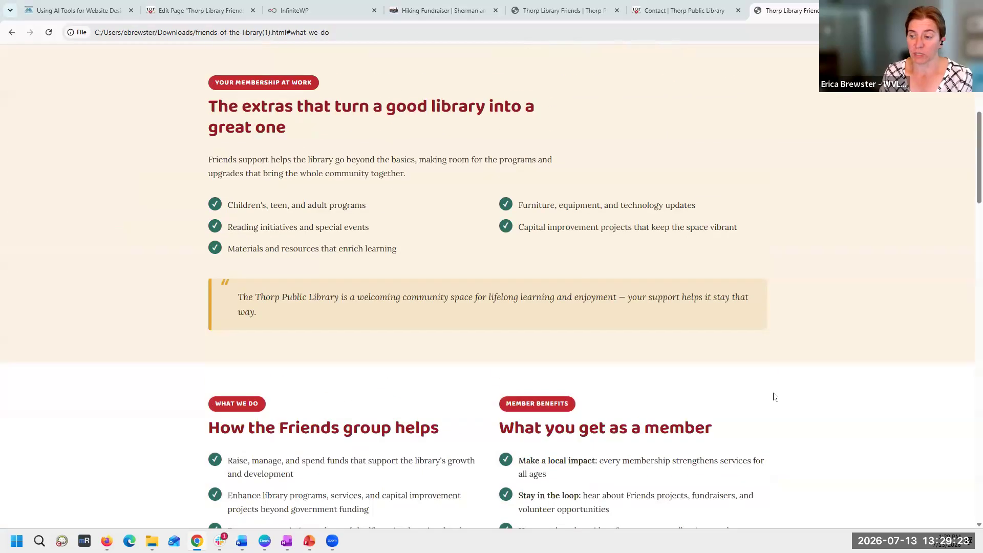
{"action": "scroll", "coordinate": [532, 264], "scroll_direction": "down", "scroll_amount": 3}
{"action": "scroll", "coordinate": [203, 311], "scroll_direction": "down", "scroll_amount": 8}
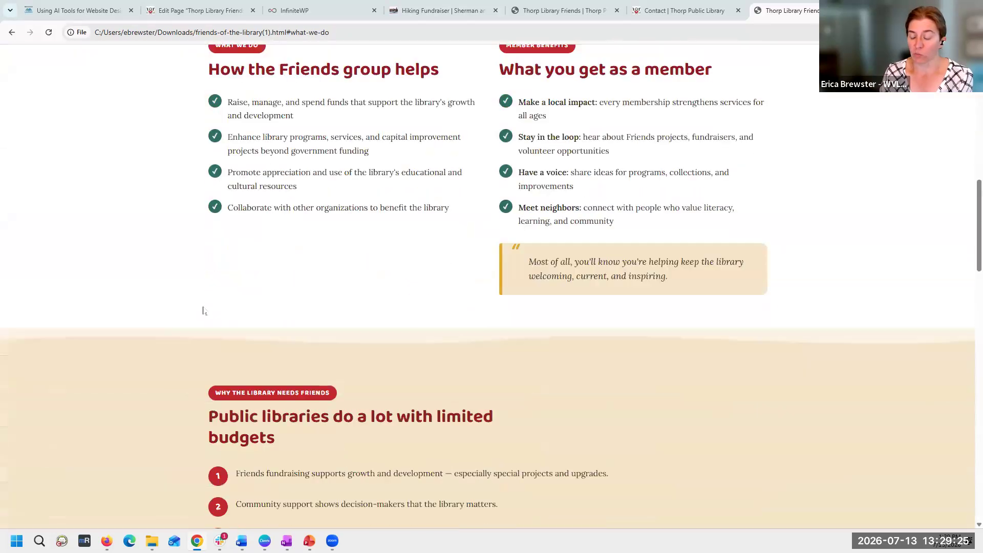
{"action": "scroll", "coordinate": [203, 310], "scroll_direction": "down", "scroll_amount": 5}
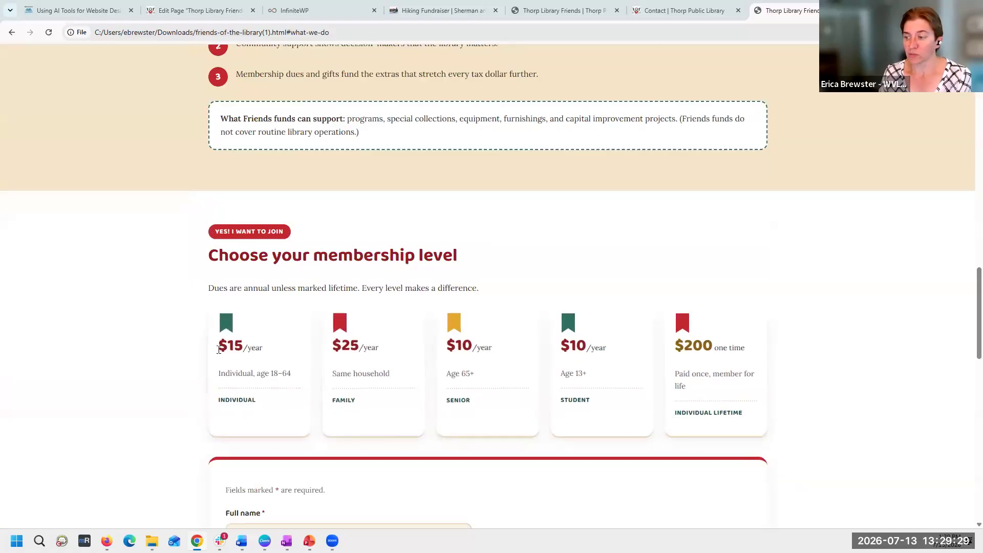
{"action": "scroll", "coordinate": [160, 355], "scroll_direction": "down", "scroll_amount": 3}
{"action": "scroll", "coordinate": [161, 356], "scroll_direction": "up", "scroll_amount": 3}
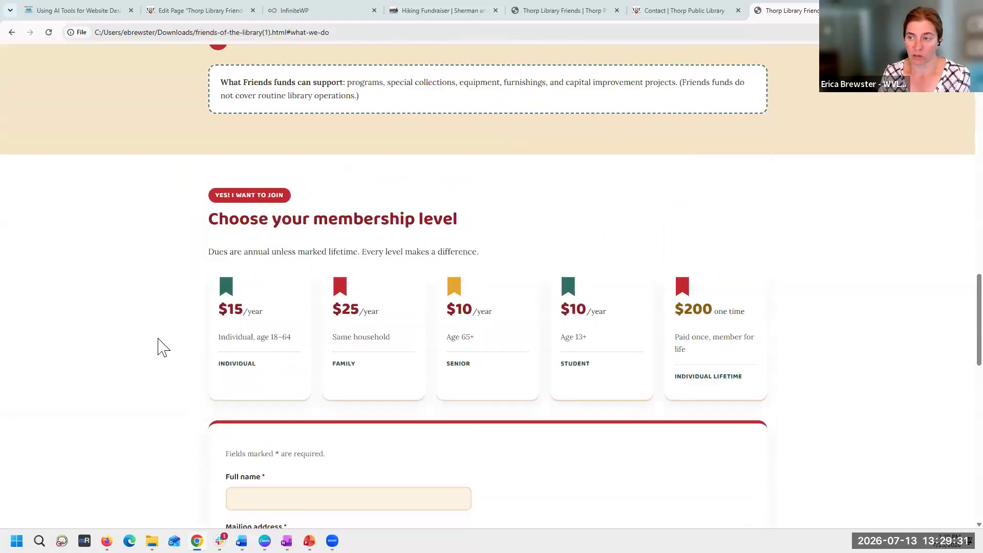
{"action": "scroll", "coordinate": [161, 346], "scroll_direction": "up", "scroll_amount": 20}
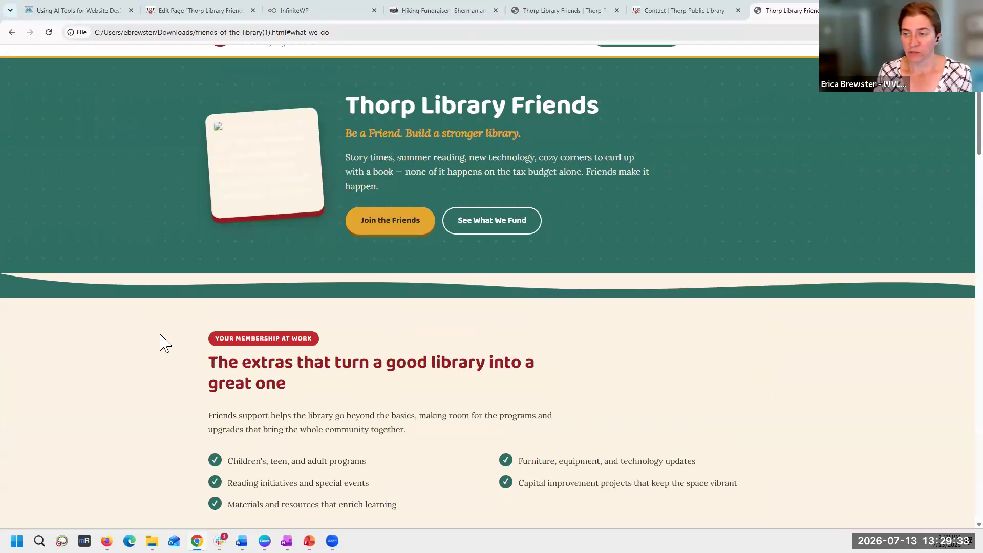
{"action": "scroll", "coordinate": [160, 343], "scroll_direction": "up", "scroll_amount": 2}
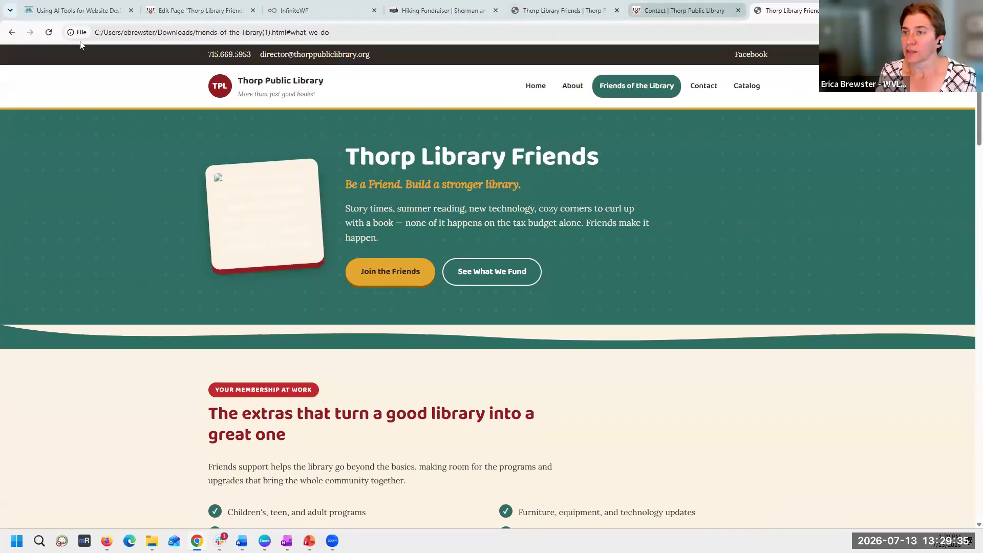
- Switch to the ChatGPT conversation in Firefox, draft the message "Are you stuck?" and reload the page to check on the visual mock-up
{"action": "left_click", "coordinate": [106, 541]}
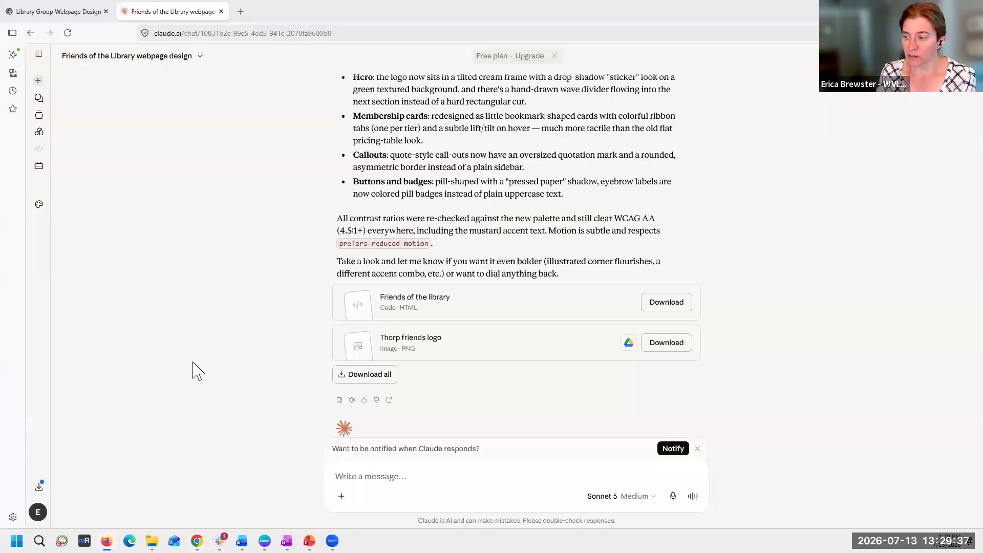
{"action": "left_click", "coordinate": [49, 12]}
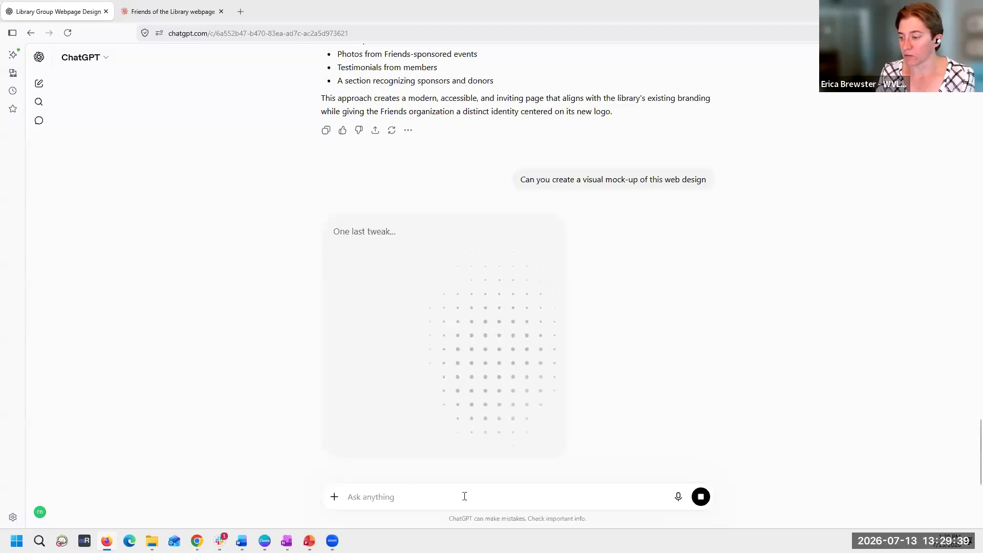
{"action": "type", "text": "Are you stuck?"}
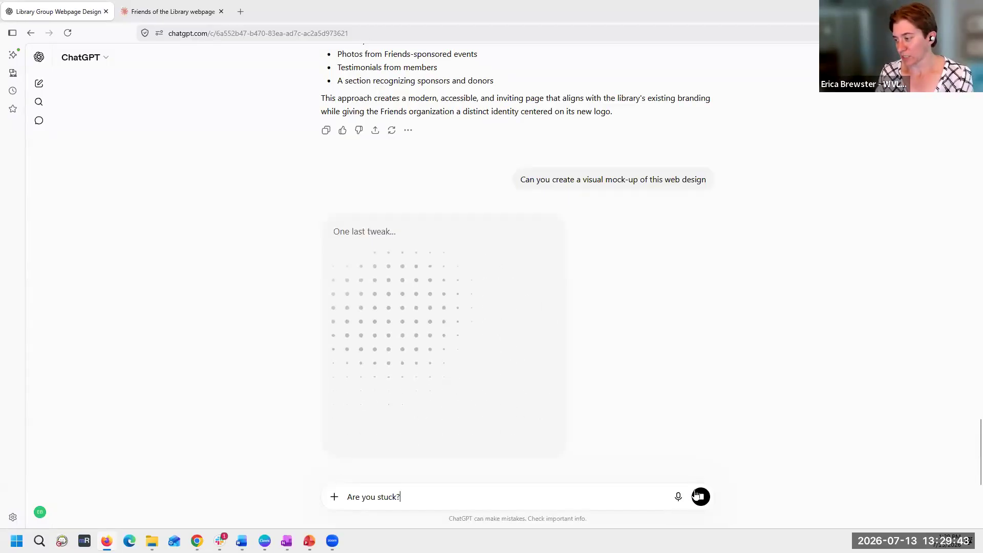
{"action": "scroll", "coordinate": [512, 410], "scroll_direction": "down", "scroll_amount": 4}
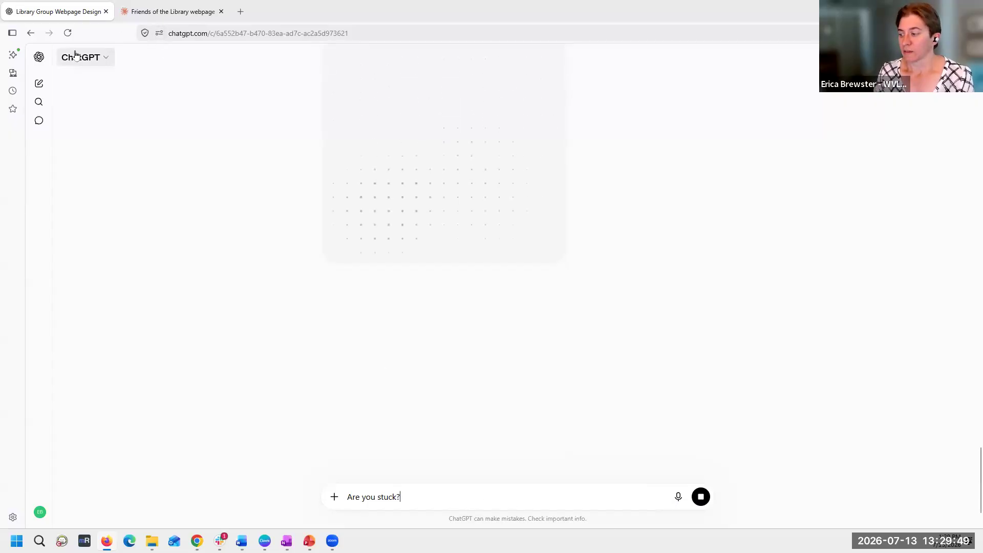
{"action": "left_click", "coordinate": [68, 33]}
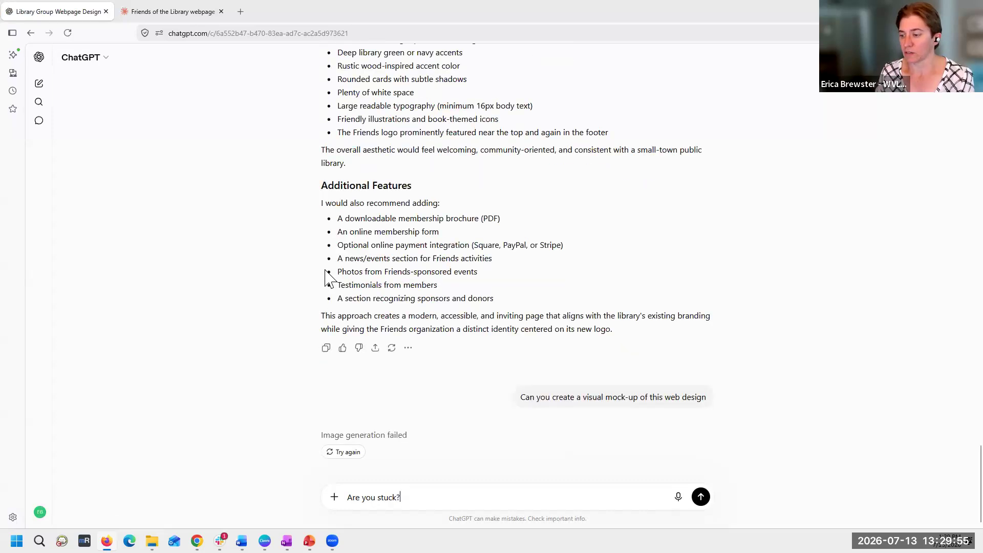
- Replace the drafted message with "Can you create an html mock-up of this design" and send it to ChatGPT
{"action": "left_click_drag", "start_coordinate": [416, 497], "coordinate": [229, 488]}
{"action": "type", "text": "Can you create an html "}
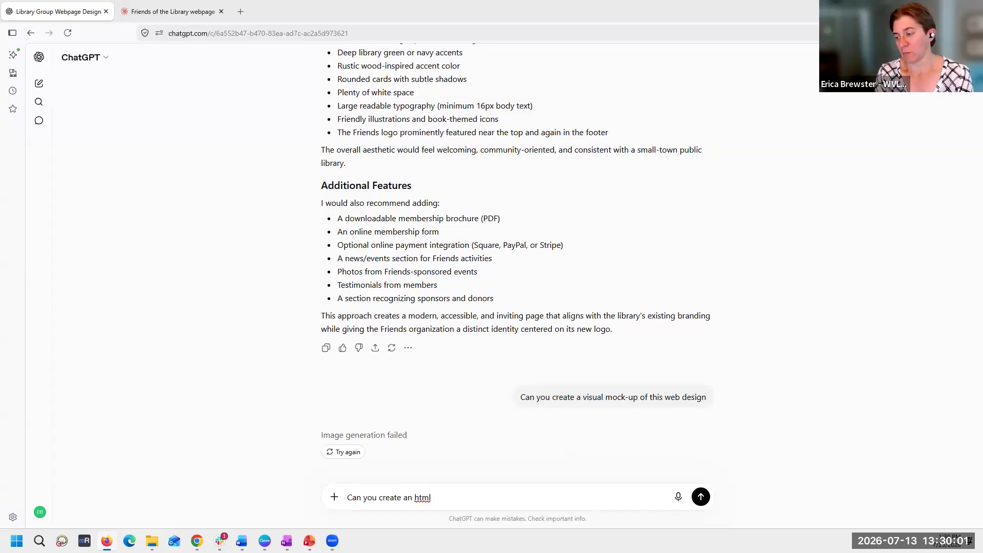
{"action": "type", "text": "mockup of thi"}
{"action": "key", "text": "BackSpace"}
{"action": "key", "text": "BackSpace"}
{"action": "key", "text": "BackSpace"}
{"action": "key", "text": "BackSpace"}
{"action": "key", "text": "BackSpace"}
{"action": "key", "text": "BackSpace"}
{"action": "key", "text": "BackSpace"}
{"action": "key", "text": "BackSpace"}
{"action": "key", "text": "BackSpace"}
{"action": "key", "text": "BackSpace"}
{"action": "type", "text": "-up of htithis design"}
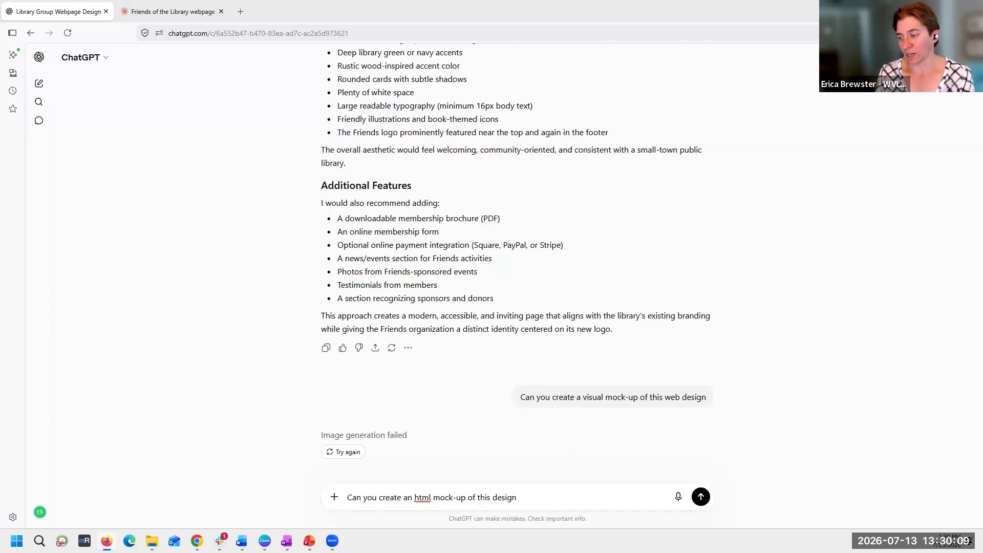
{"action": "key", "text": "Return"}
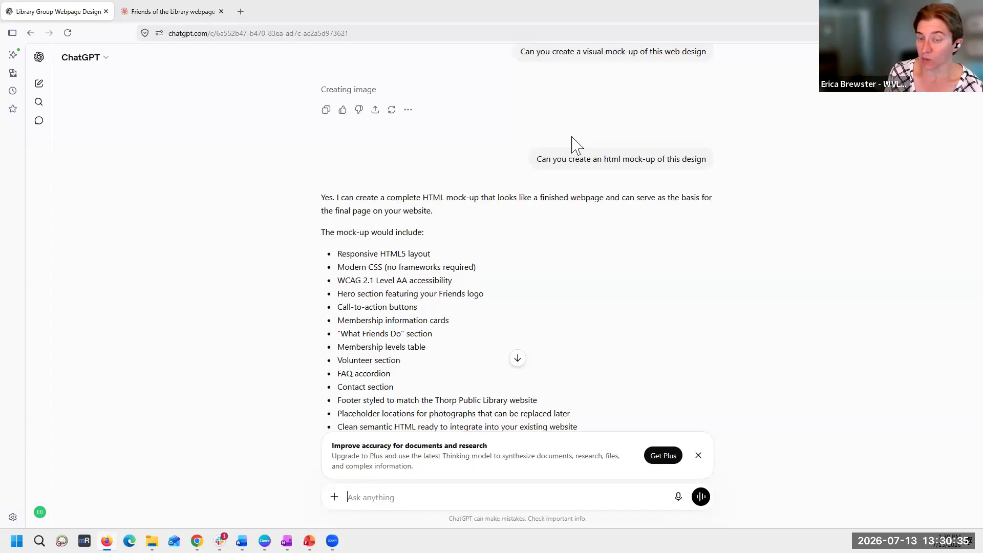
- Review the proposed HTML mock-up contents and file structure, and reply "Yes, please create this as a file I can view."
{"action": "scroll", "coordinate": [584, 210], "scroll_direction": "down", "scroll_amount": 5}
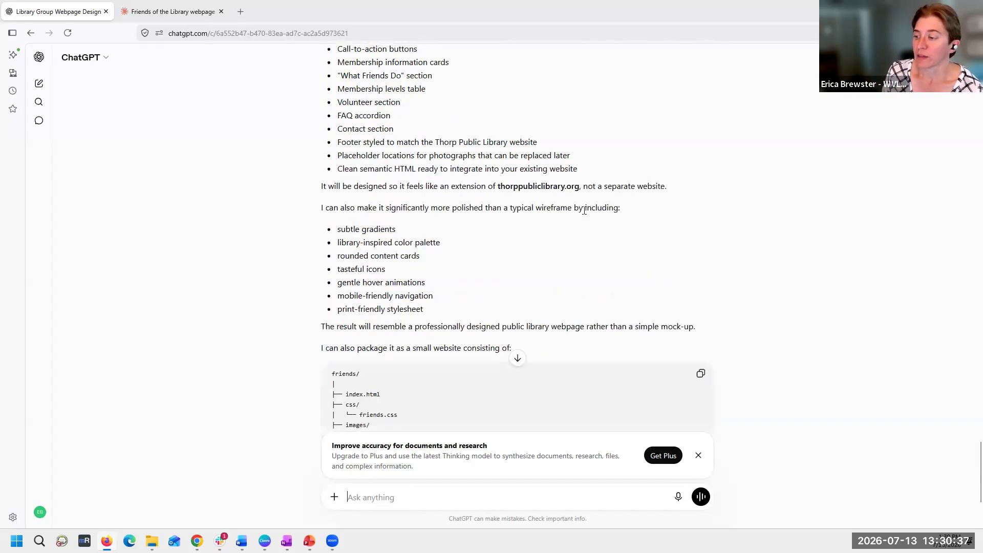
{"action": "scroll", "coordinate": [585, 207], "scroll_direction": "down", "scroll_amount": 3}
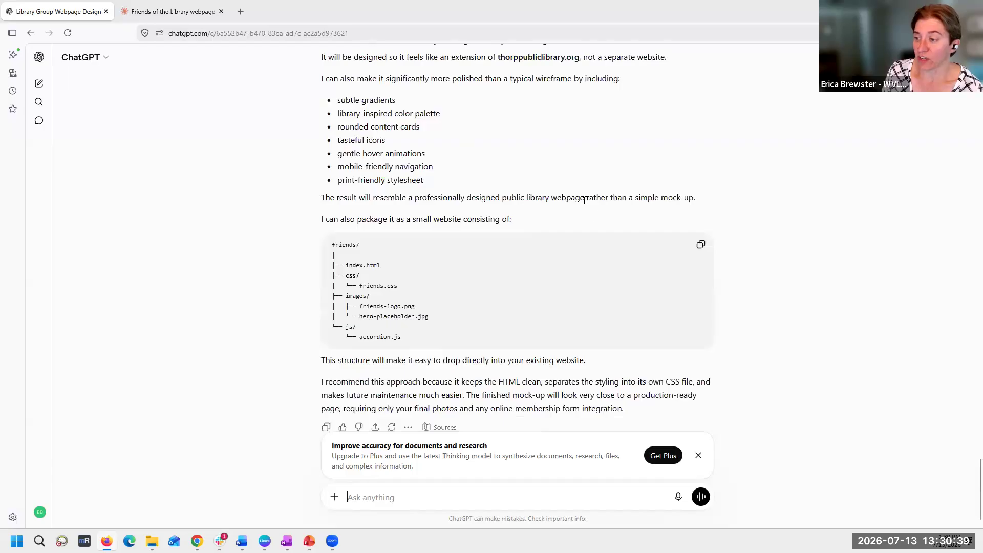
{"action": "scroll", "coordinate": [584, 207], "scroll_direction": "up", "scroll_amount": 6}
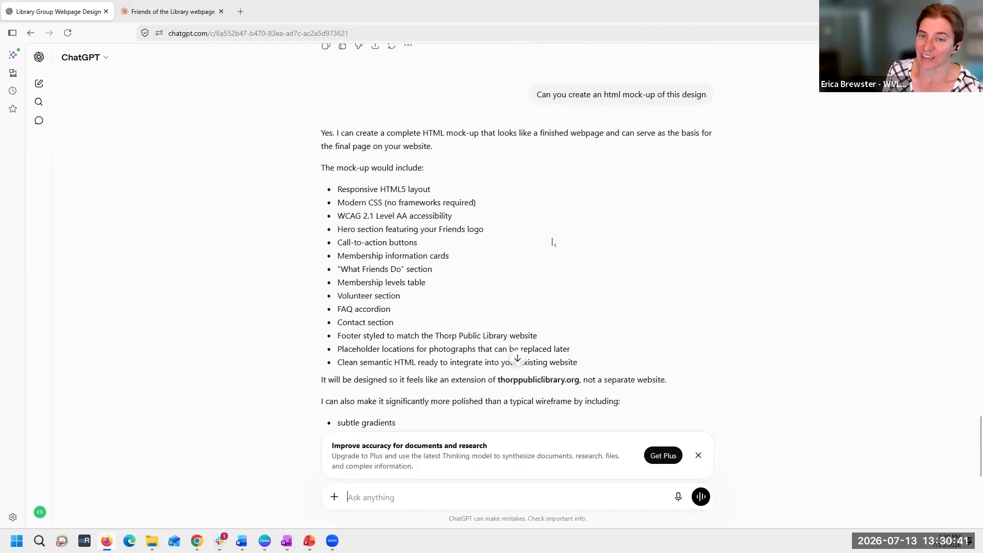
{"action": "scroll", "coordinate": [552, 241], "scroll_direction": "down", "scroll_amount": 7}
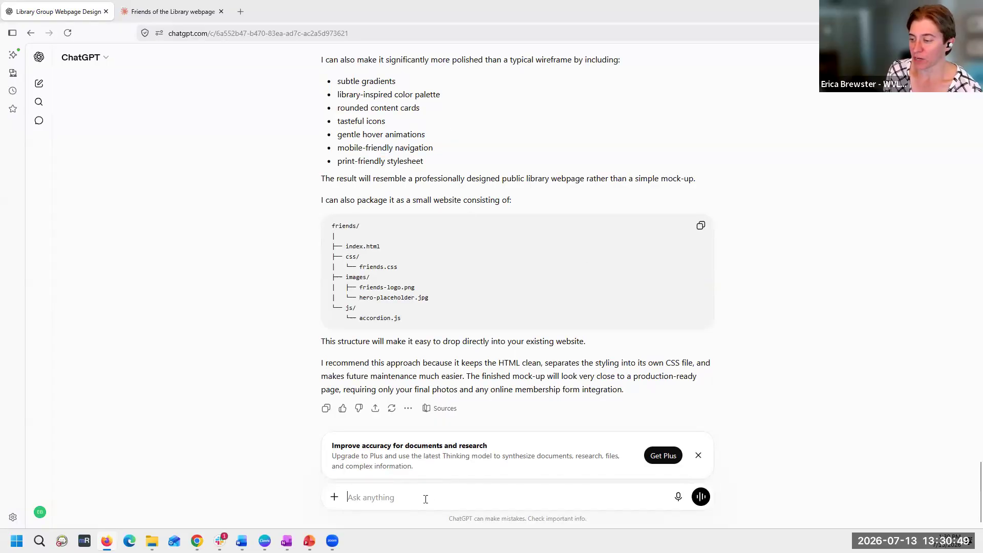
{"action": "type", "text": "Yes, please crea"}
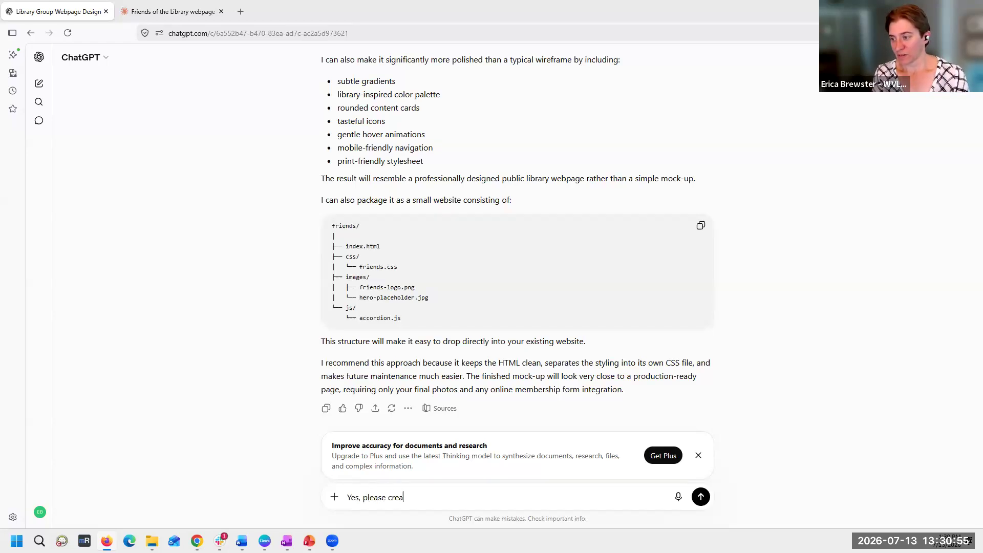
{"action": "type", "text": "te this a"}
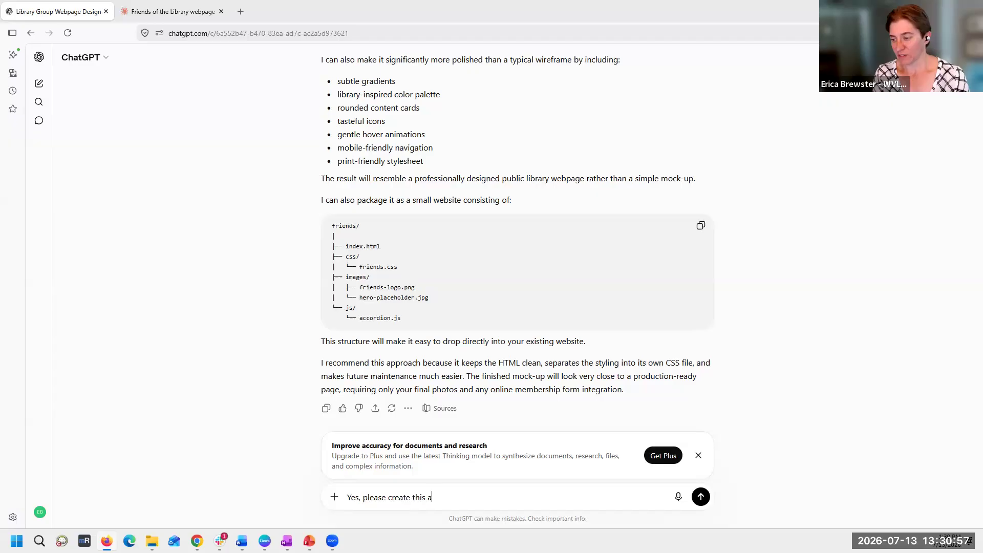
{"action": "type", "text": "s a file I can view."}
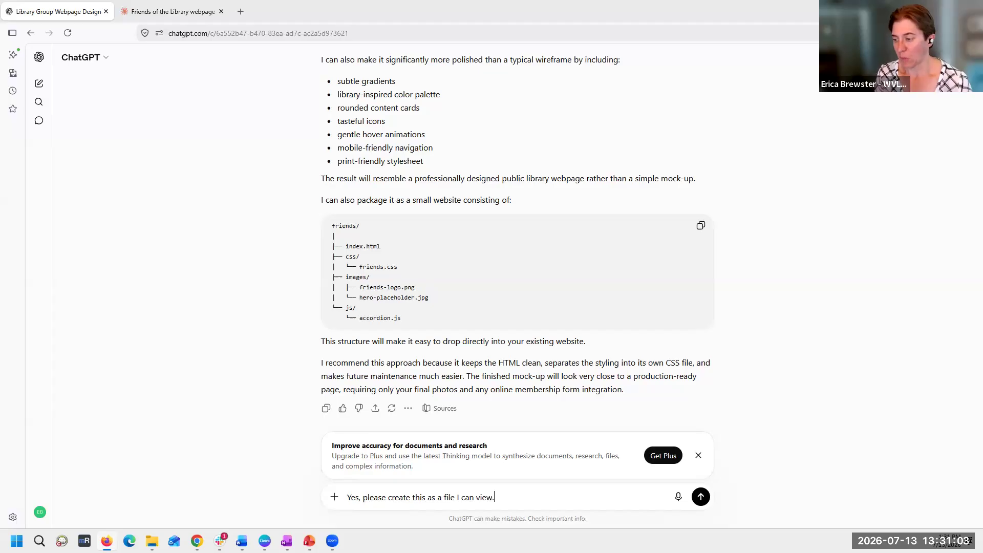
{"action": "key", "text": "Return"}
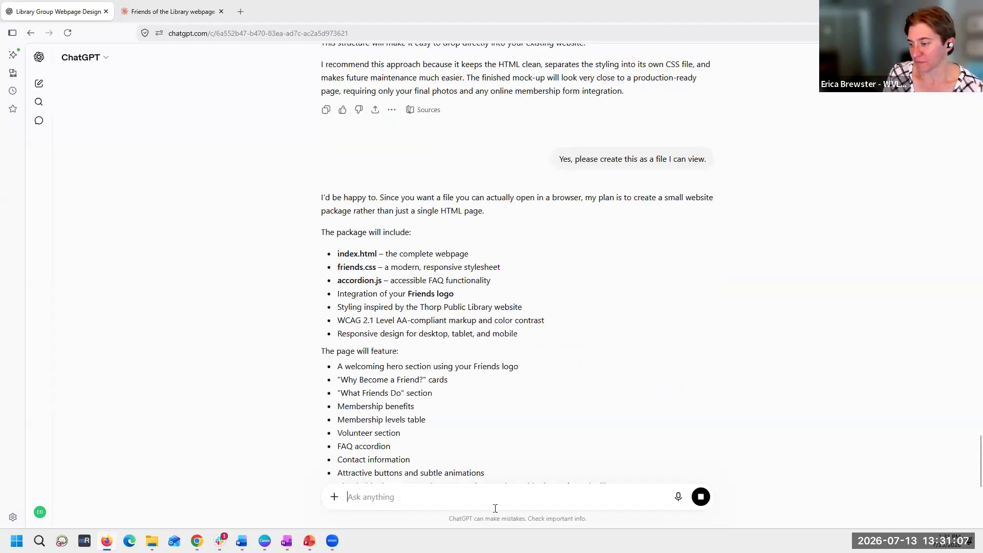
- Read the website package reply and send "I just want an example that I can see before I create a fully page"
{"action": "scroll", "coordinate": [491, 485], "scroll_direction": "down", "scroll_amount": 6}
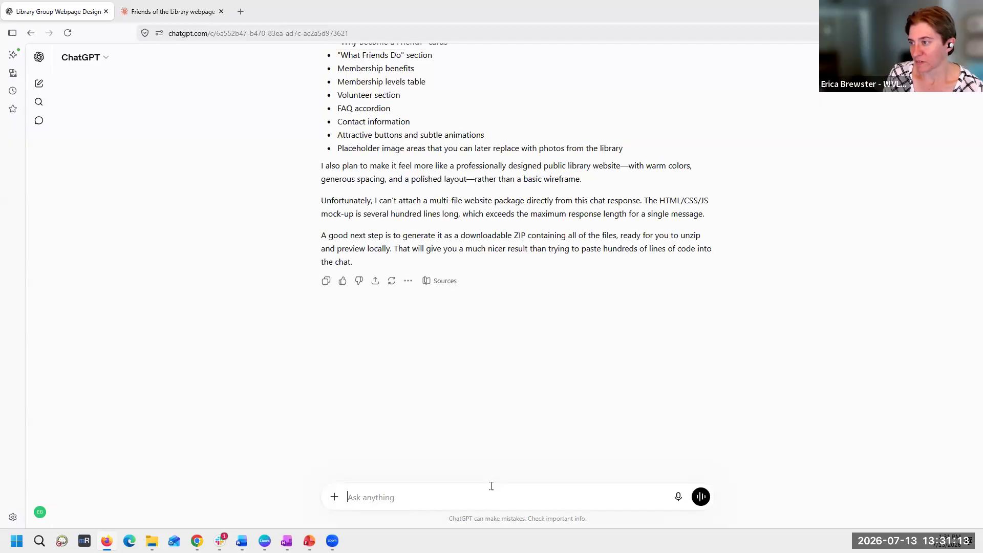
{"action": "scroll", "coordinate": [491, 485], "scroll_direction": "up", "scroll_amount": 2}
{"action": "type", "text": "I just want an examp"}
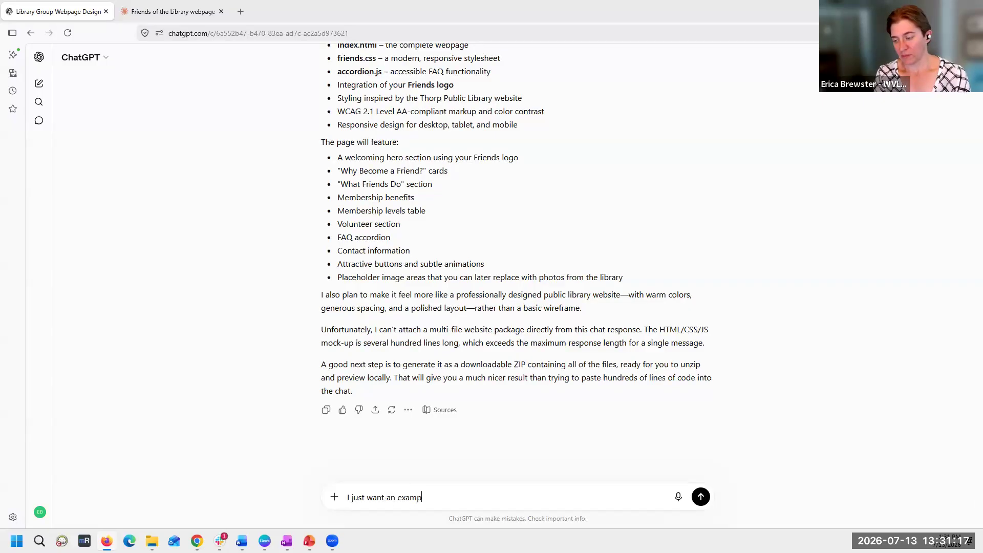
{"action": "type", "text": "le that I can see be"}
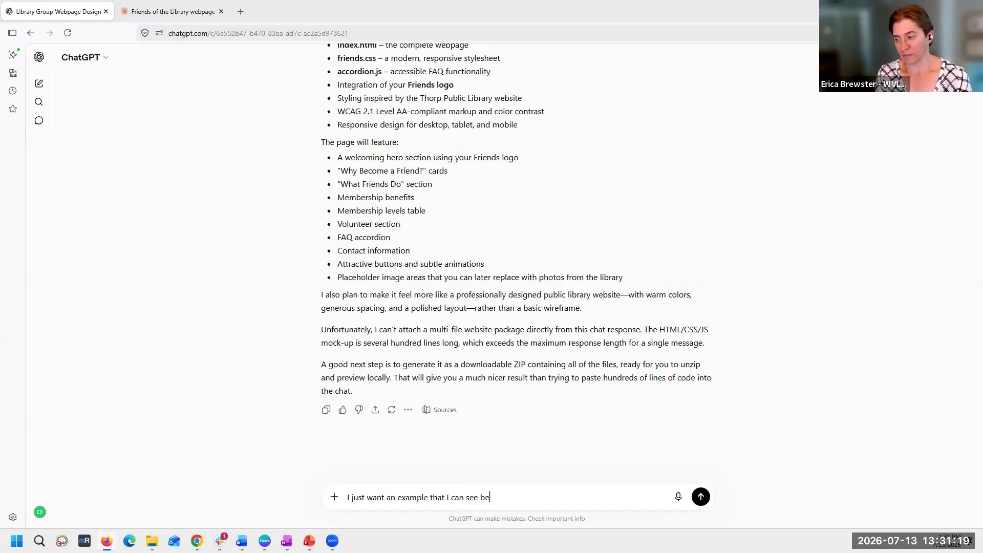
{"action": "type", "text": "fore I create a fully page"}
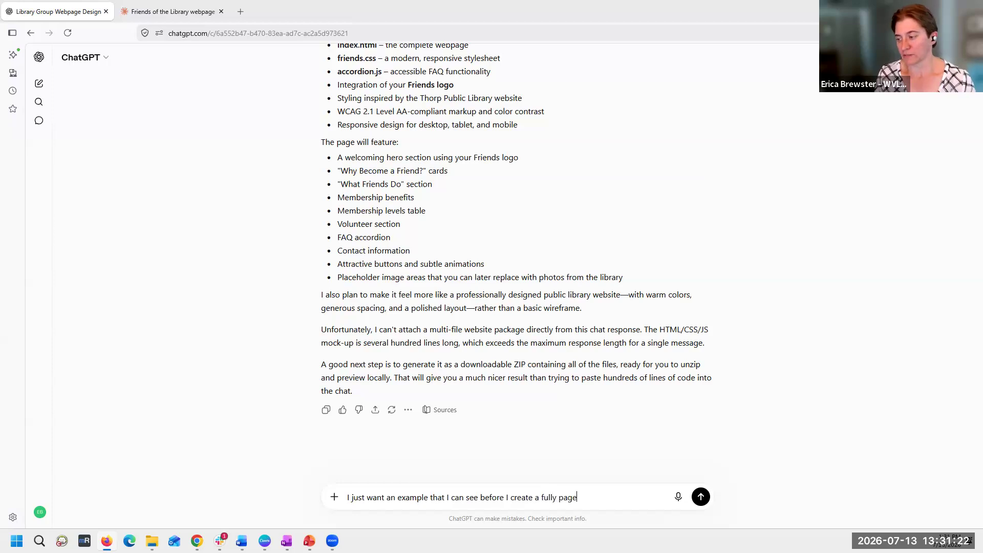
{"action": "key", "text": "Return"}
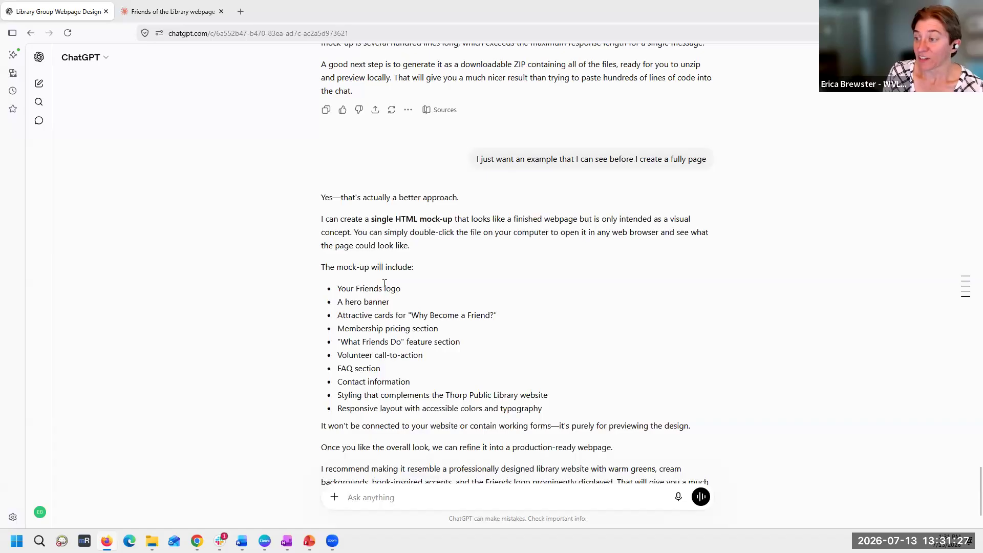
- Read the rest of the mock-up proposal and send "Please create the single HTML mock-up page."
{"action": "scroll", "coordinate": [435, 339], "scroll_direction": "down", "scroll_amount": 2}
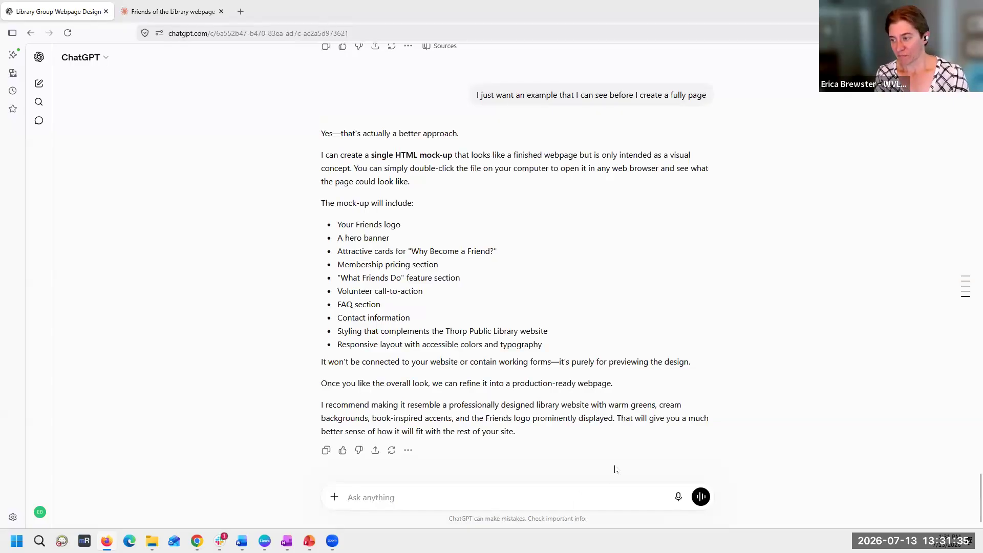
{"action": "type", "text": "Please create t"}
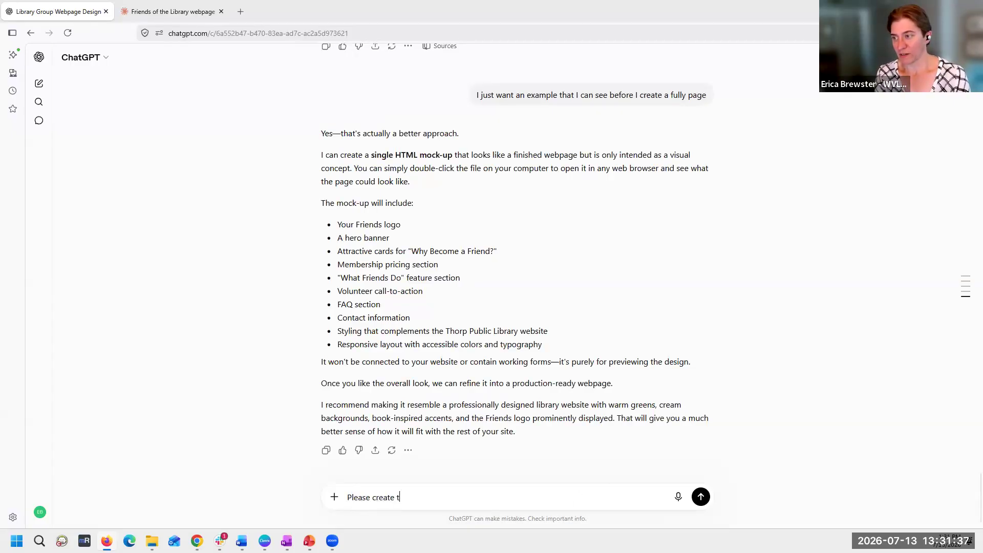
{"action": "type", "text": "he single "}
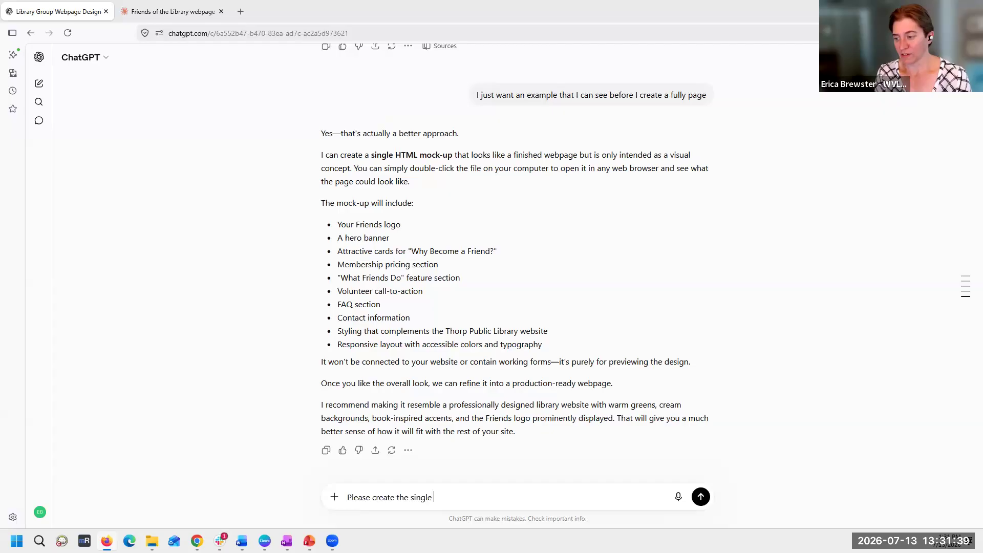
{"action": "type", "text": "HTML mo"}
{"action": "key", "text": "BackSpace"}
{"action": "key", "text": "BackSpace"}
{"action": "type", "text": "ck-up page."}
{"action": "key", "text": "Return"}
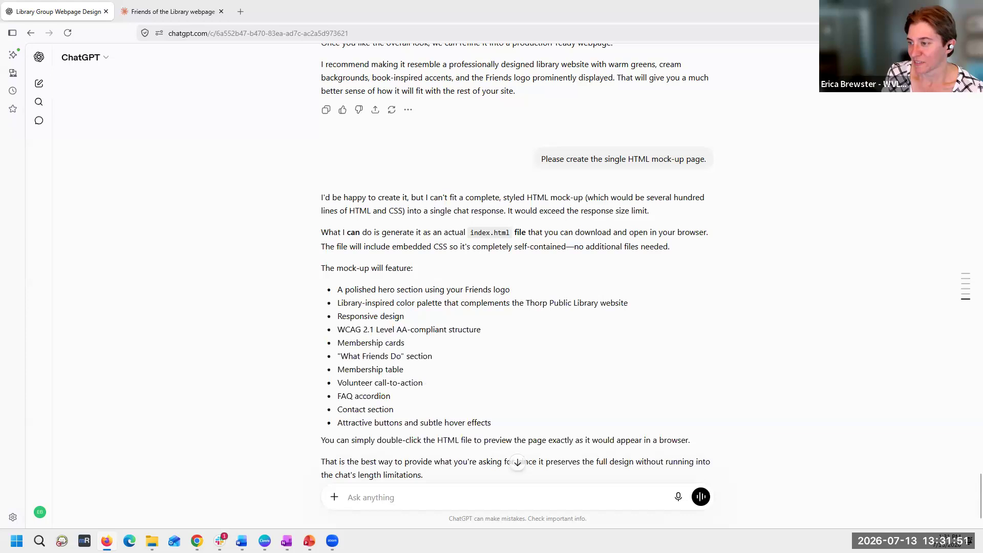
- Read to the end of the index.html file offer and reply "yes, do that."
{"action": "scroll", "coordinate": [521, 482], "scroll_direction": "down", "scroll_amount": 1}
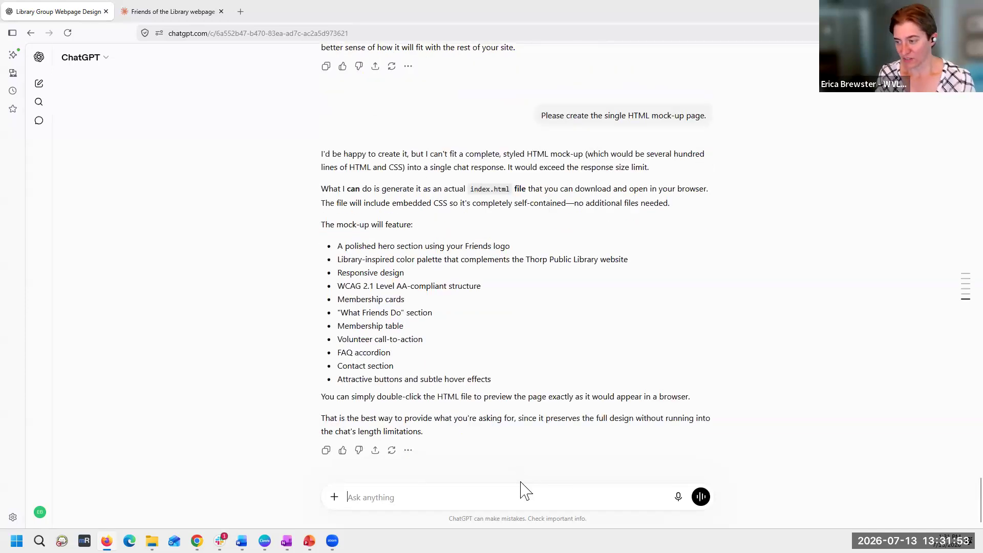
{"action": "type", "text": "a"}
{"action": "key", "text": "BackSpace"}
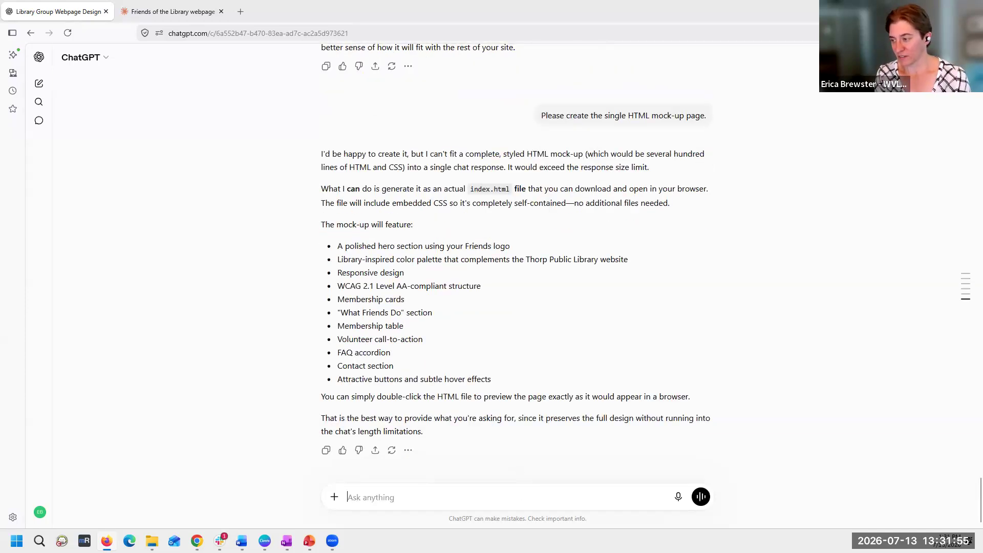
{"action": "type", "text": "yes, do that."}
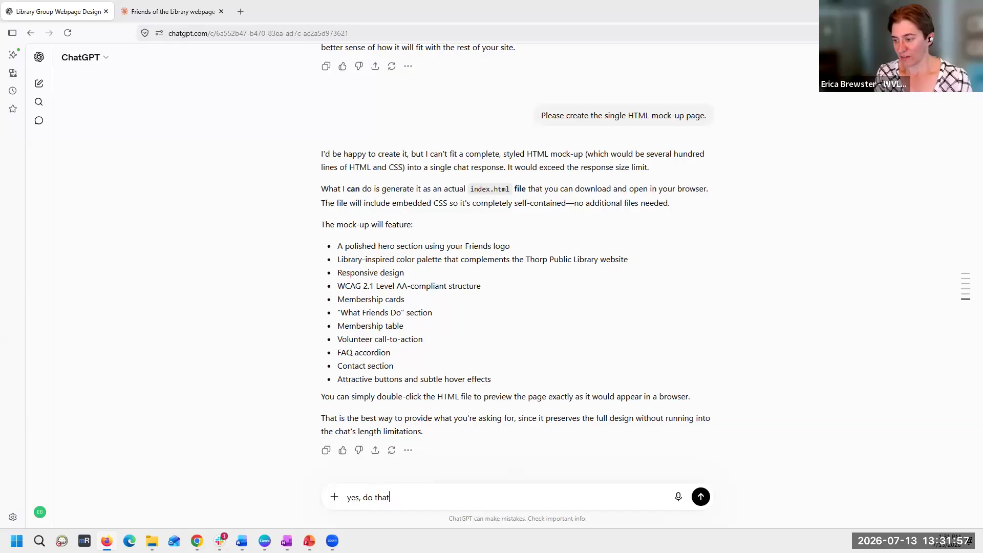
{"action": "key", "text": "Return"}
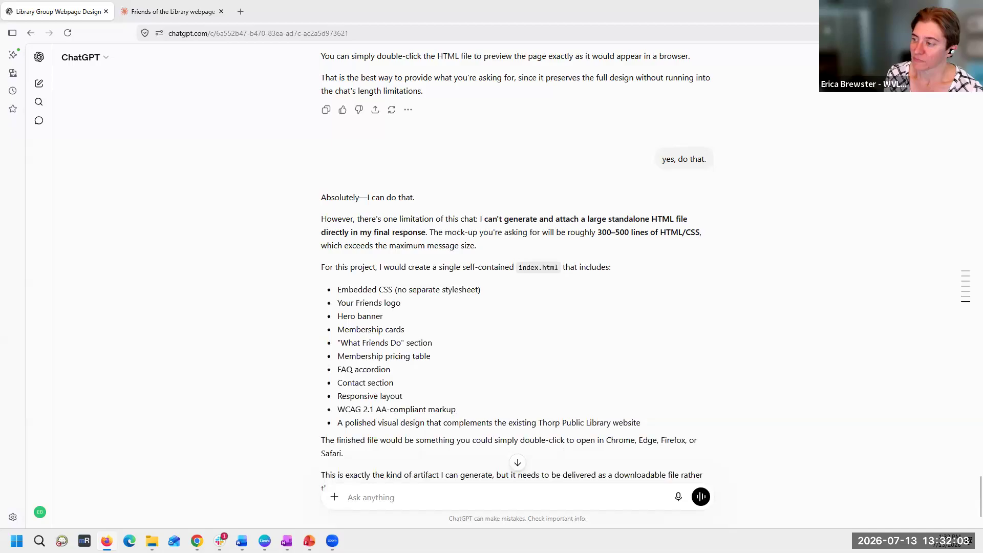
- Read the reply about the self-contained index.html to its end and send "Do it."
{"action": "scroll", "coordinate": [373, 331], "scroll_direction": "down", "scroll_amount": 1}
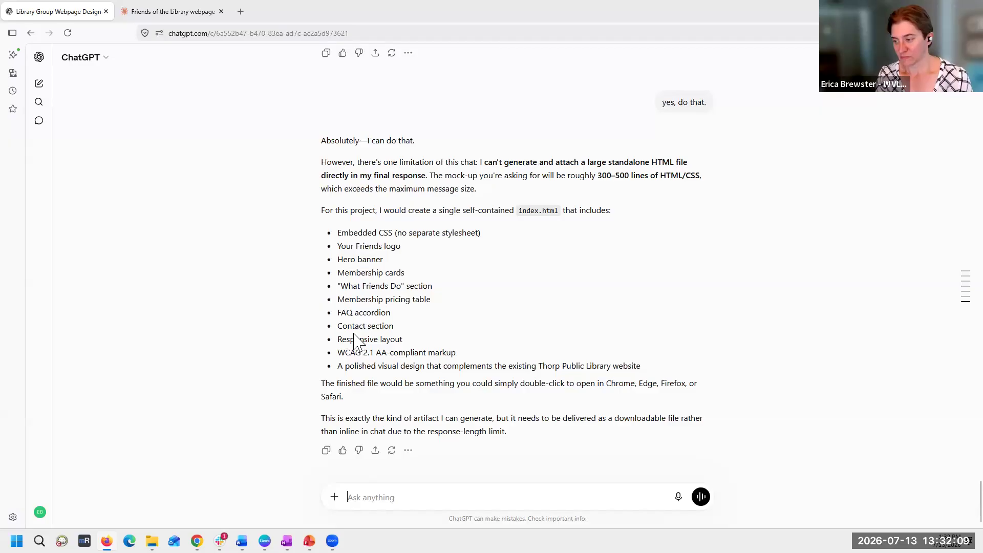
{"action": "type", "text": "Do it."}
{"action": "key", "text": "Return"}
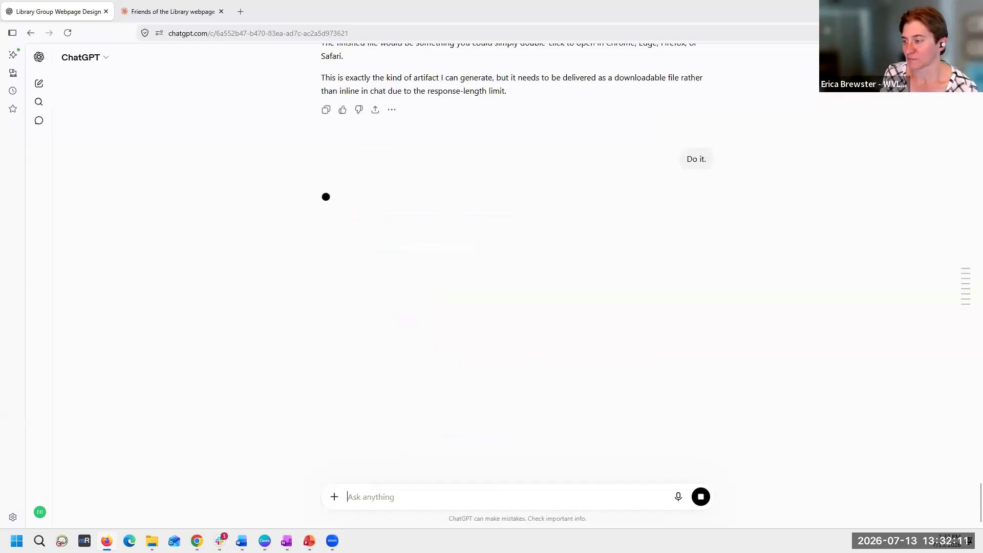
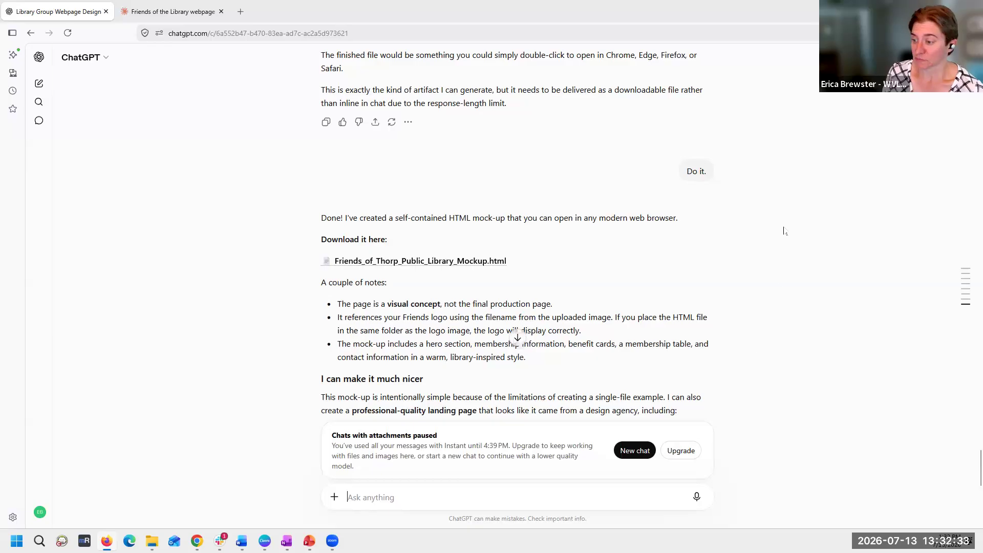
- Read the rest of the mock-up reply and expand the Friends_of_Thorp_Public_Library_Mockup.html preview to full view
{"action": "left_click", "coordinate": [519, 338]}
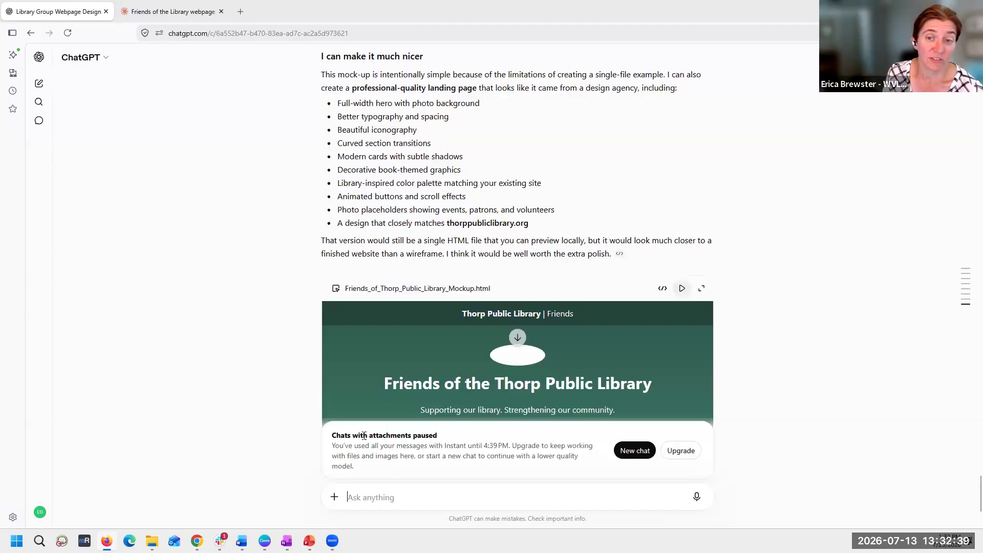
{"action": "scroll", "coordinate": [378, 387], "scroll_direction": "down", "scroll_amount": 4}
{"action": "scroll", "coordinate": [405, 370], "scroll_direction": "up", "scroll_amount": 4}
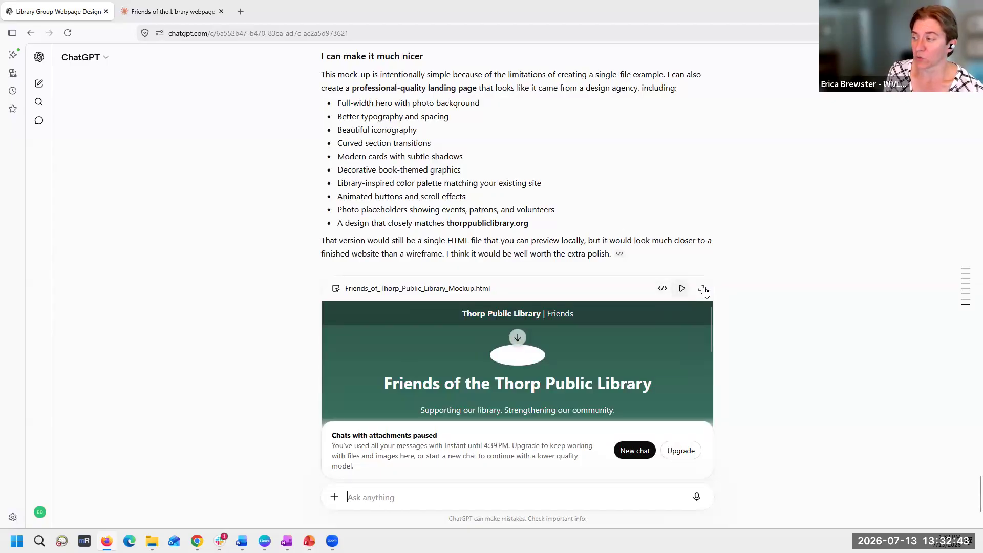
{"action": "scroll", "coordinate": [231, 332], "scroll_direction": "down", "scroll_amount": 3}
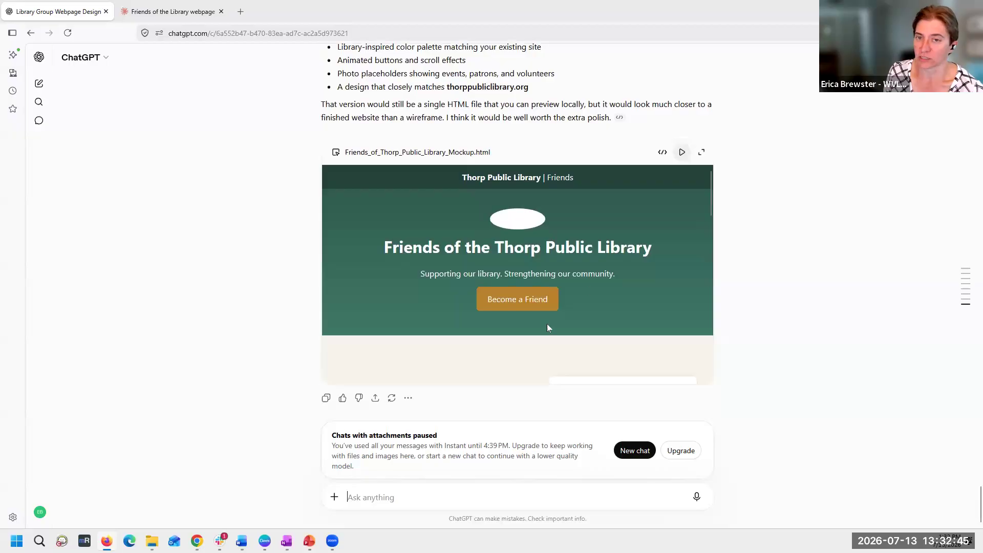
{"action": "scroll", "coordinate": [248, 340], "scroll_direction": "up", "scroll_amount": 5}
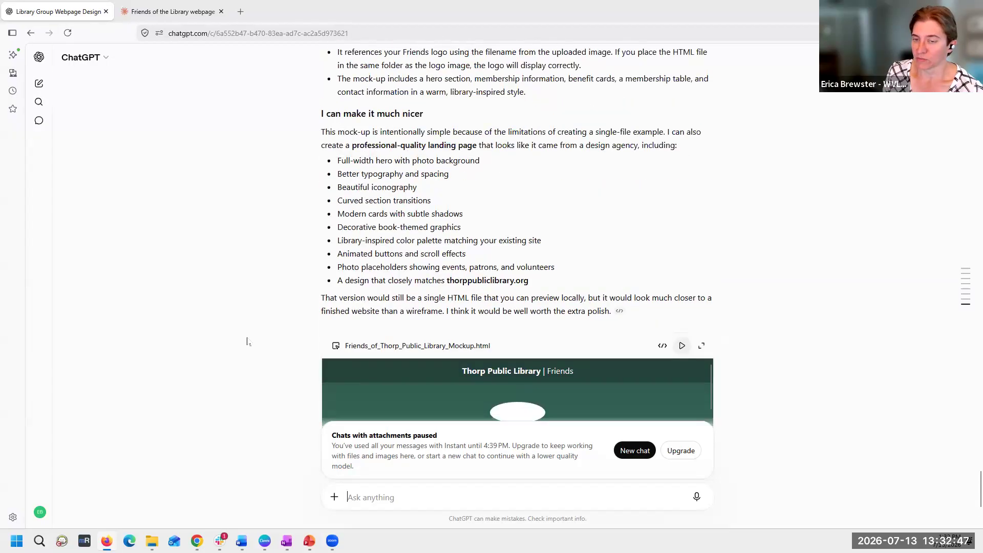
{"action": "scroll", "coordinate": [248, 340], "scroll_direction": "down", "scroll_amount": 5}
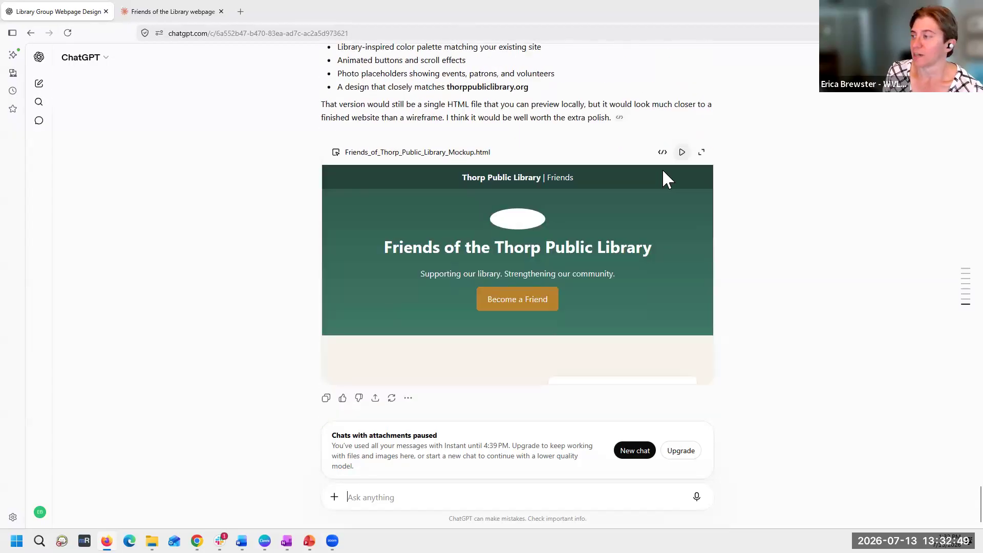
{"action": "left_click", "coordinate": [702, 152]}
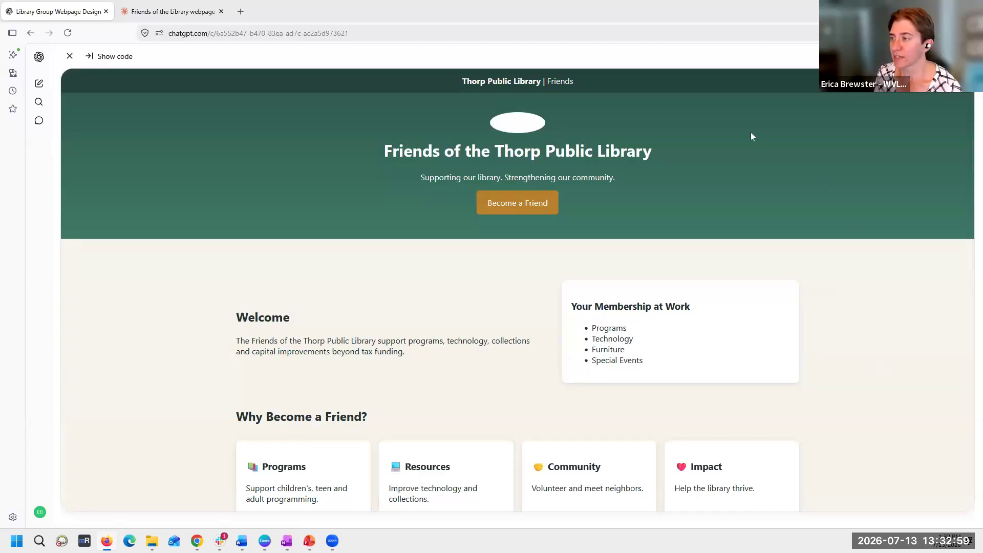
- Skim the expanded mock-up page and briefly check the Claude Friends of the Library webpage for comparison
{"action": "scroll", "coordinate": [897, 279], "scroll_direction": "down", "scroll_amount": 3}
{"action": "scroll", "coordinate": [896, 277], "scroll_direction": "up", "scroll_amount": 3}
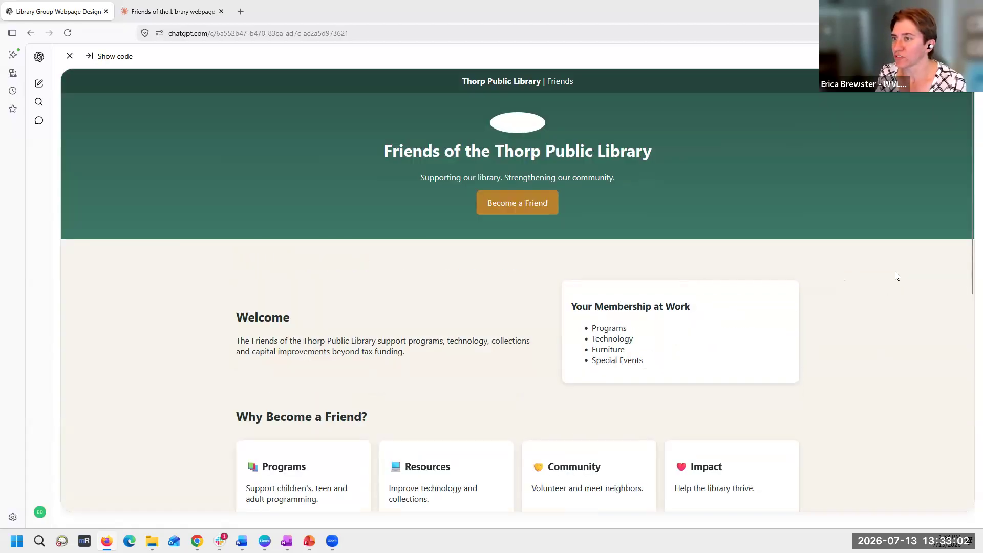
{"action": "left_click", "coordinate": [198, 13]}
{"action": "left_click", "coordinate": [81, 17]}
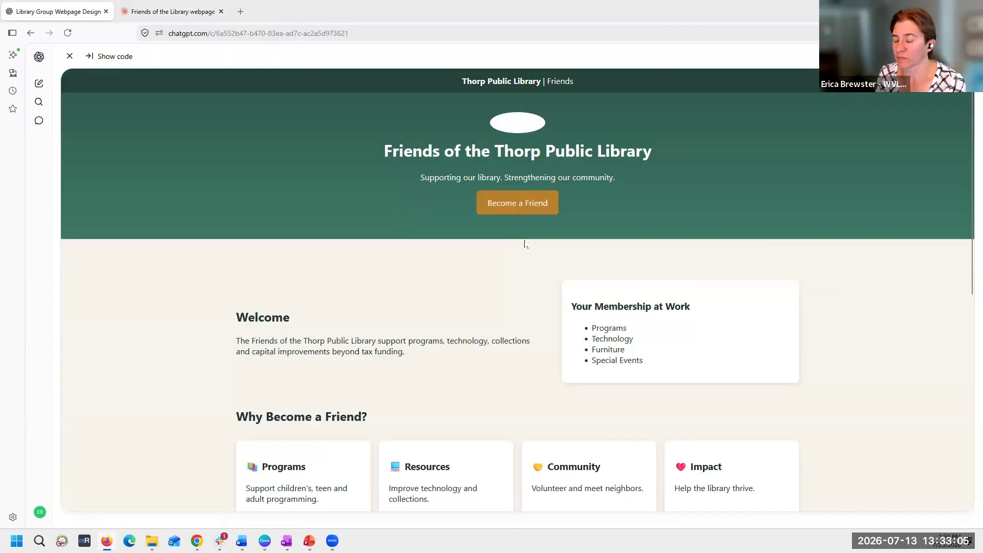
- Examine the mock-up's welcome text, benefit cards, membership levels, volunteer and contact sections down to the footer and back
{"action": "scroll", "coordinate": [348, 392], "scroll_direction": "down", "scroll_amount": 2}
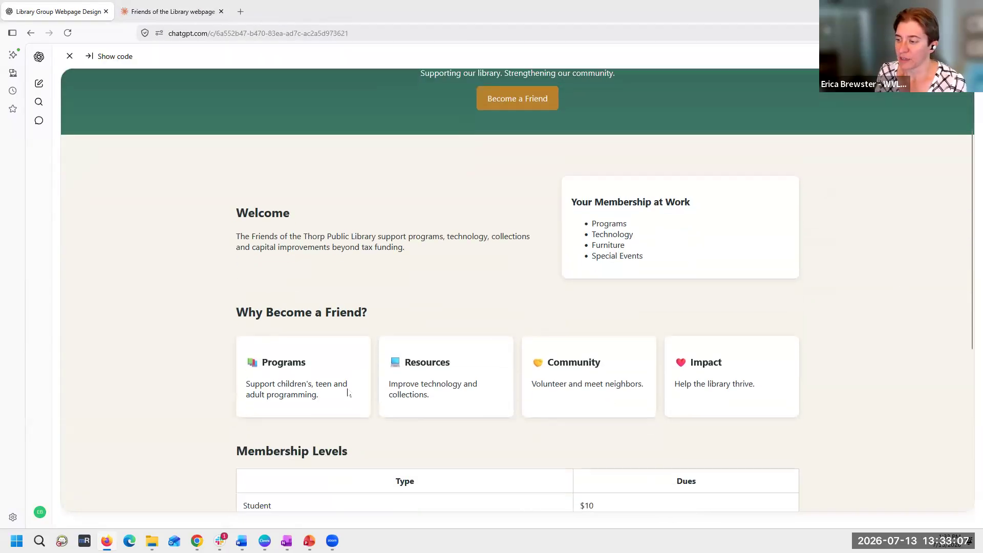
{"action": "scroll", "coordinate": [742, 354], "scroll_direction": "down", "scroll_amount": 3}
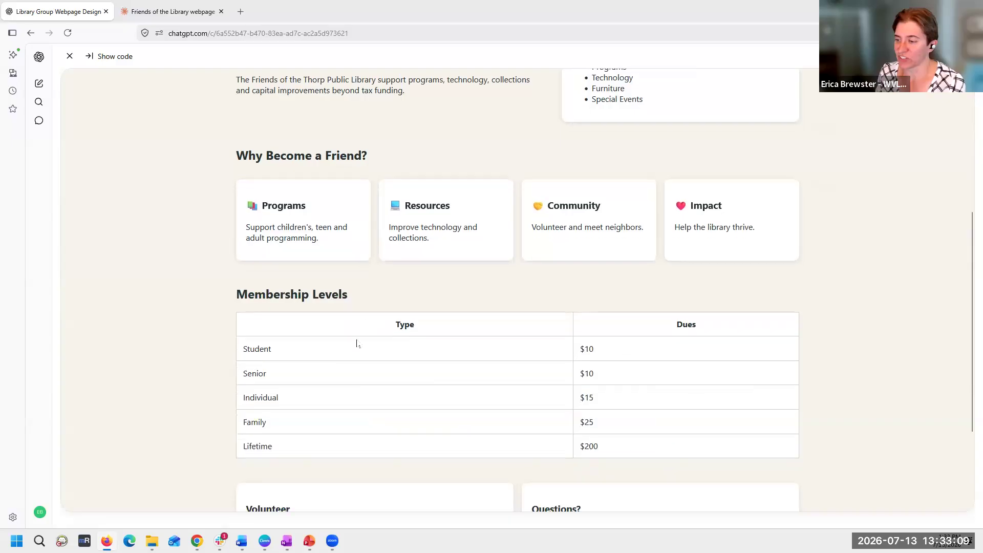
{"action": "scroll", "coordinate": [430, 410], "scroll_direction": "down", "scroll_amount": 3}
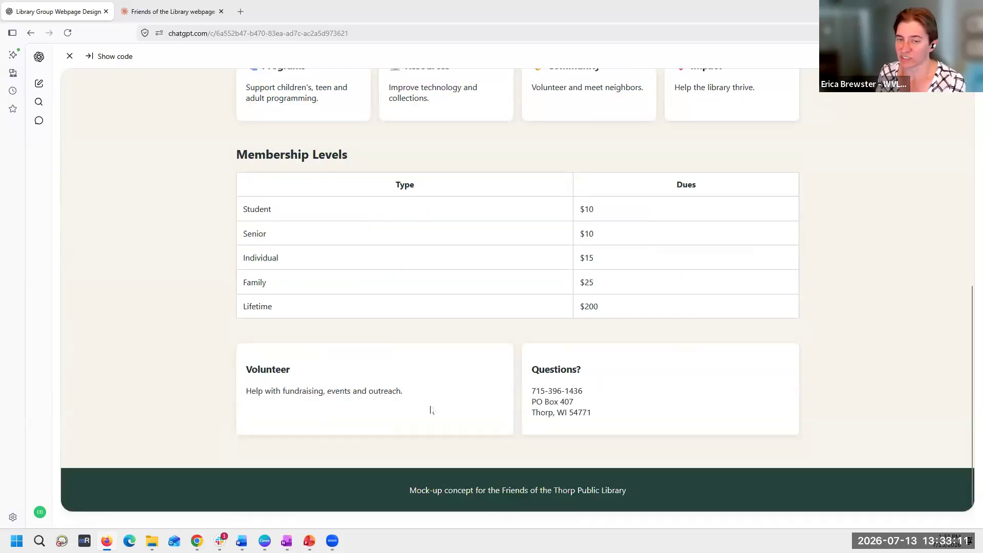
{"action": "scroll", "coordinate": [430, 410], "scroll_direction": "up", "scroll_amount": 5}
{"action": "scroll", "coordinate": [430, 410], "scroll_direction": "down", "scroll_amount": 4}
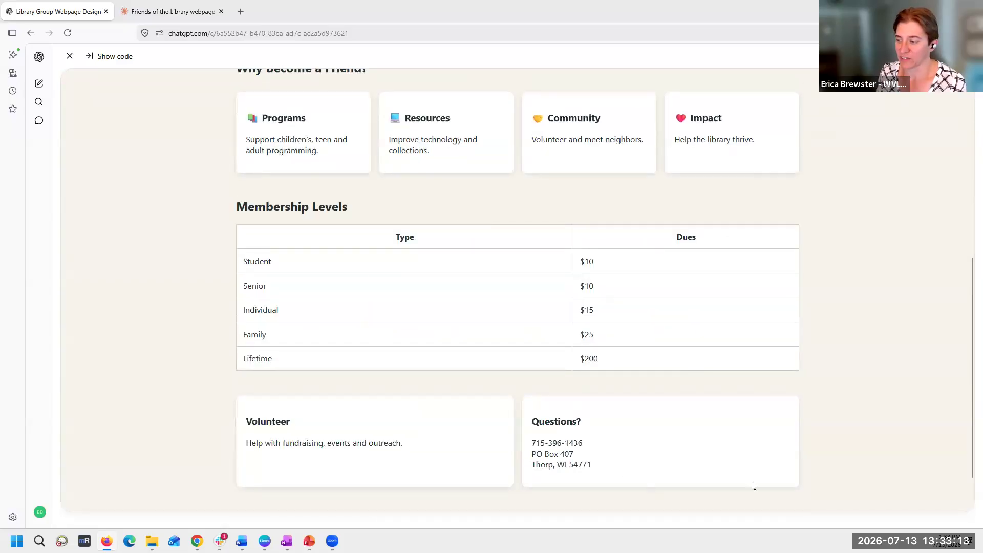
{"action": "scroll", "coordinate": [792, 471], "scroll_direction": "up", "scroll_amount": 7}
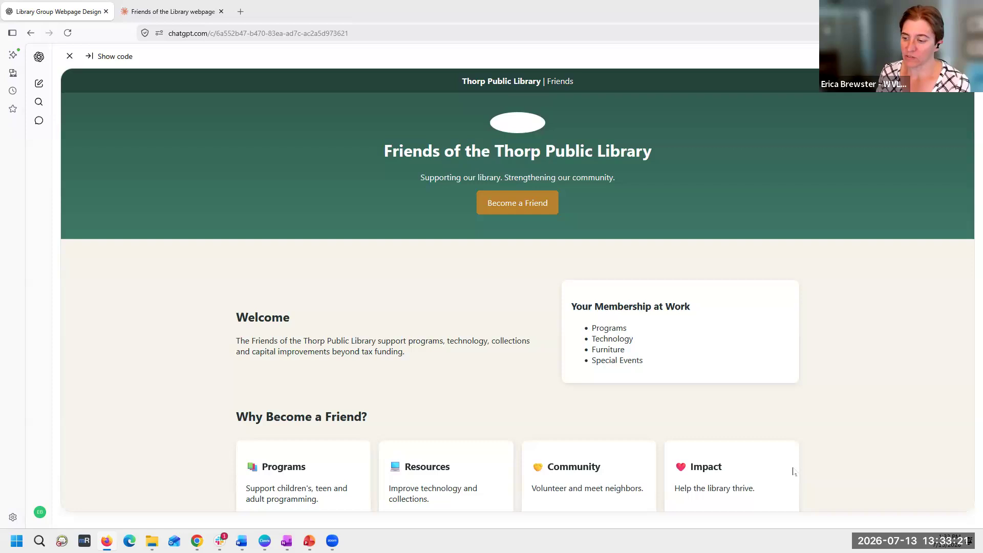
{"action": "scroll", "coordinate": [793, 471], "scroll_direction": "down", "scroll_amount": 4}
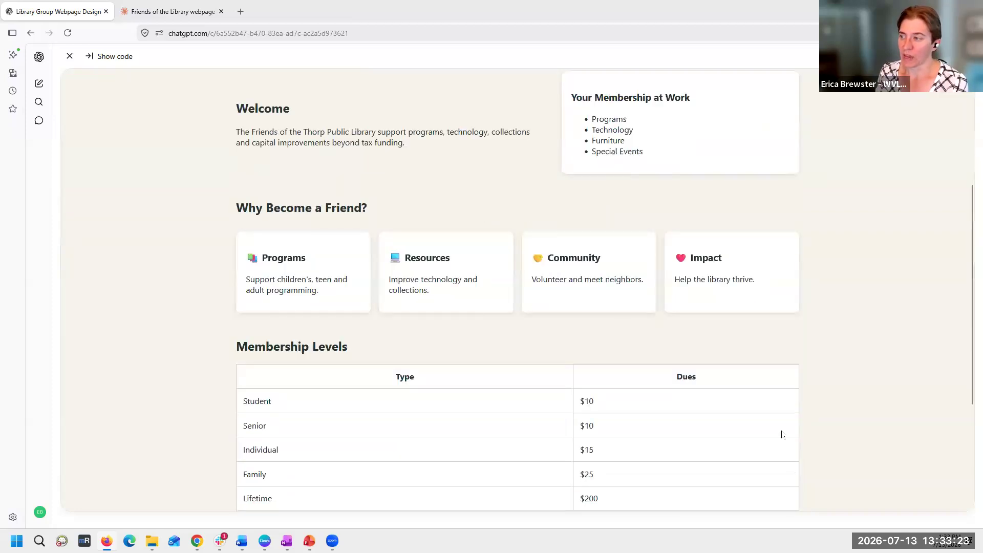
{"action": "scroll", "coordinate": [770, 373], "scroll_direction": "down", "scroll_amount": 4}
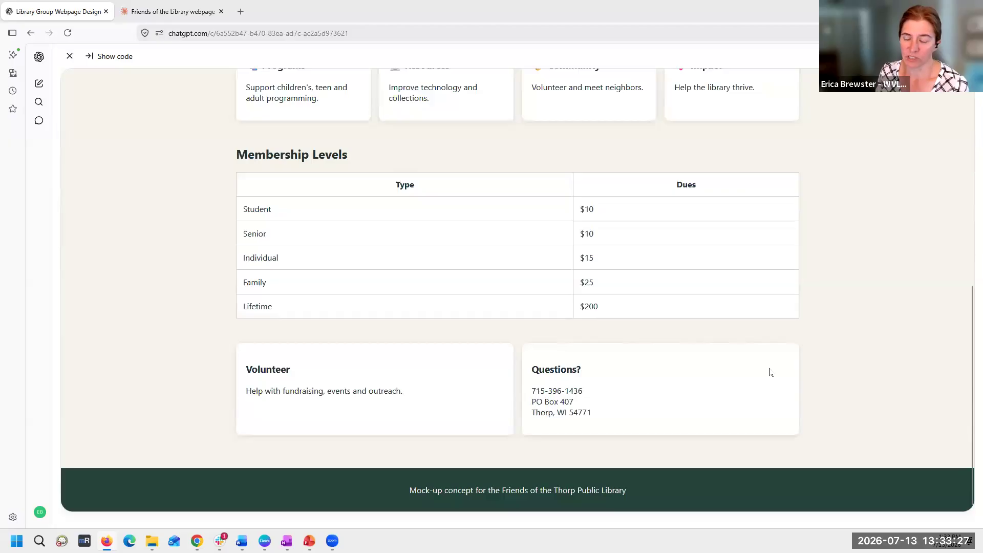
{"action": "scroll", "coordinate": [769, 373], "scroll_direction": "up", "scroll_amount": 3}
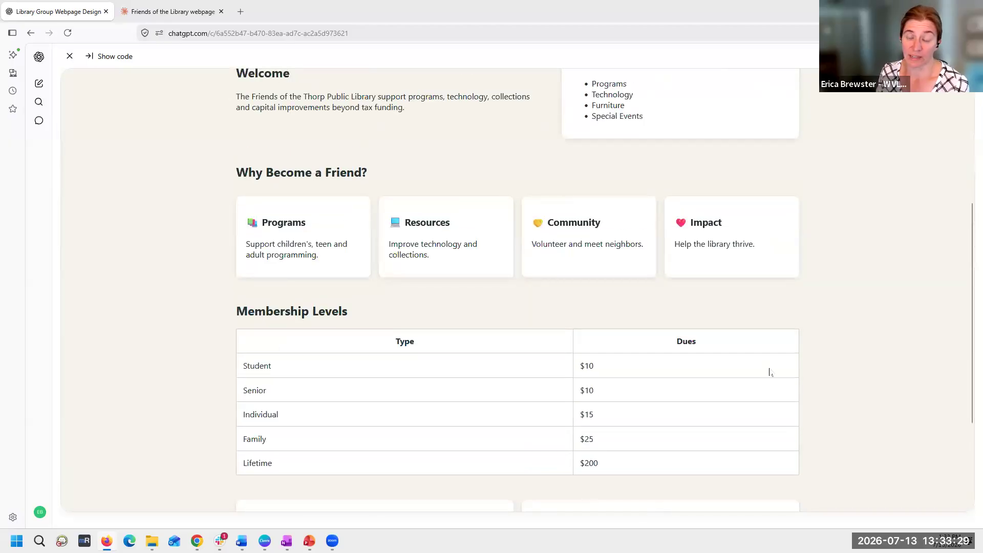
{"action": "scroll", "coordinate": [768, 321], "scroll_direction": "up", "scroll_amount": 3}
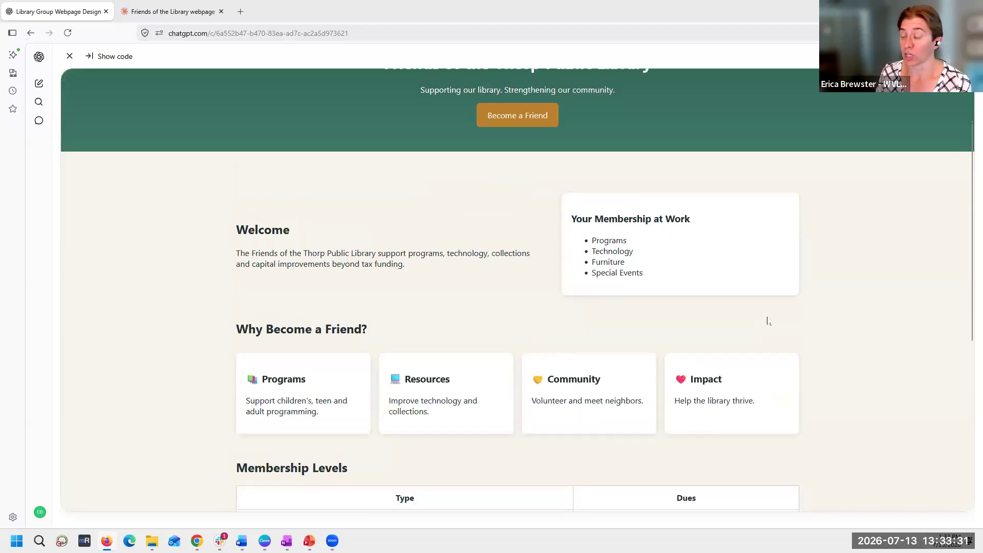
{"action": "scroll", "coordinate": [768, 321], "scroll_direction": "up", "scroll_amount": 2}
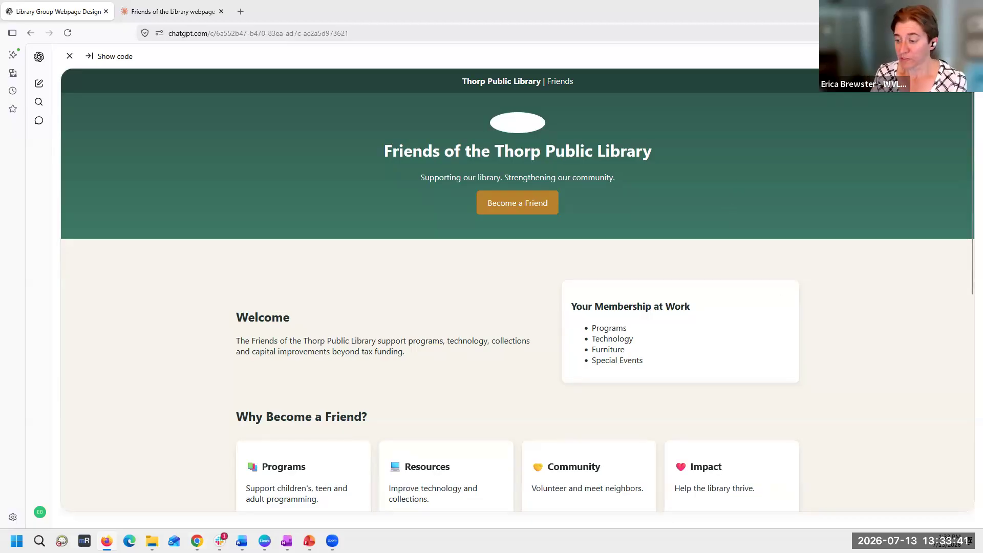
- Switch to Canva, apply the generated Friends of Library design to the blank website page, and look through its sections
{"action": "left_click", "coordinate": [265, 541]}
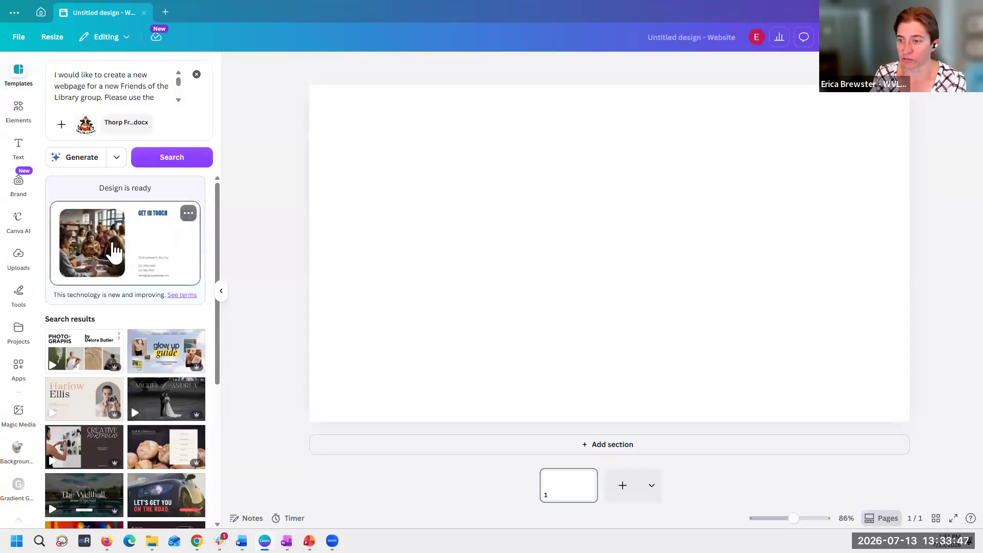
{"action": "left_click", "coordinate": [113, 251]}
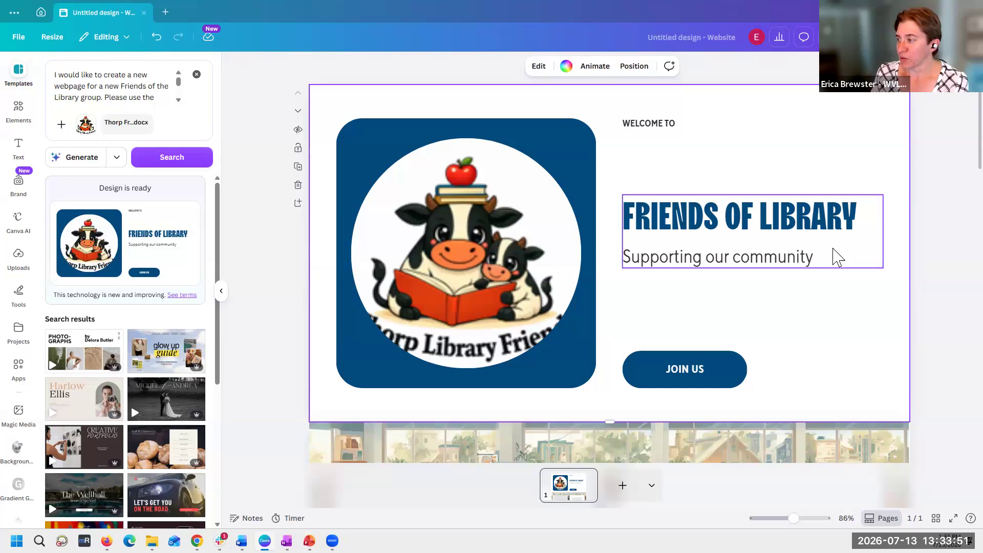
{"action": "scroll", "coordinate": [840, 253], "scroll_direction": "down", "scroll_amount": 5}
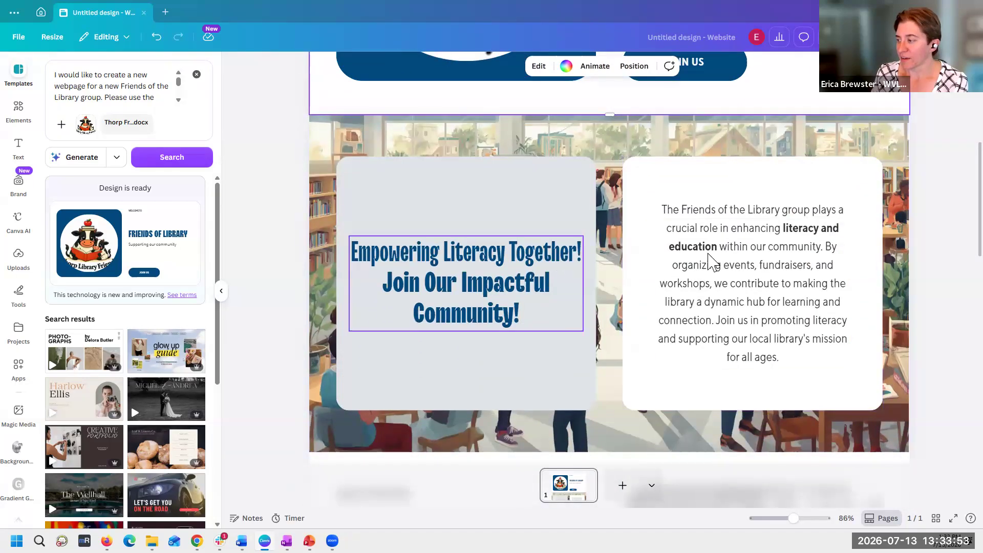
{"action": "scroll", "coordinate": [750, 259], "scroll_direction": "down", "scroll_amount": 7}
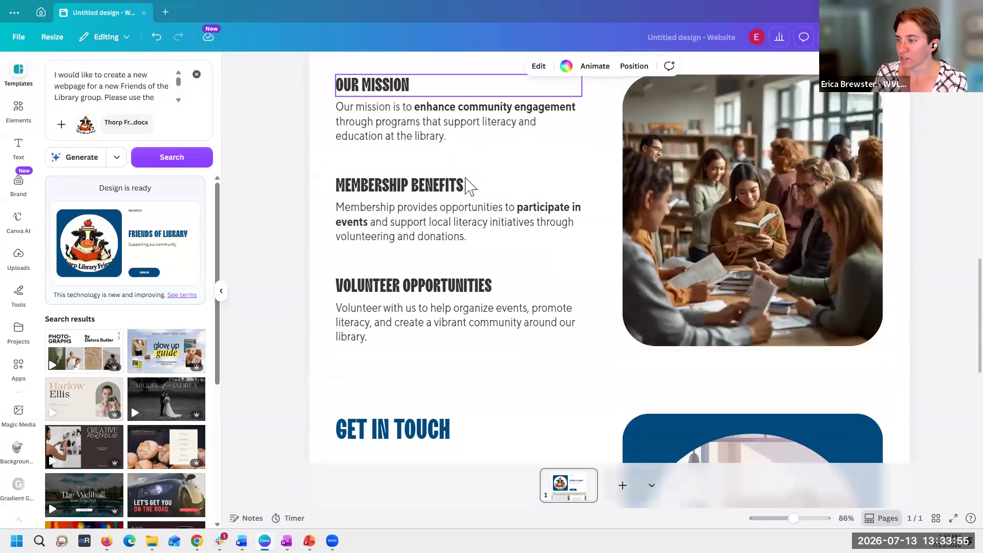
{"action": "scroll", "coordinate": [775, 227], "scroll_direction": "down", "scroll_amount": 1}
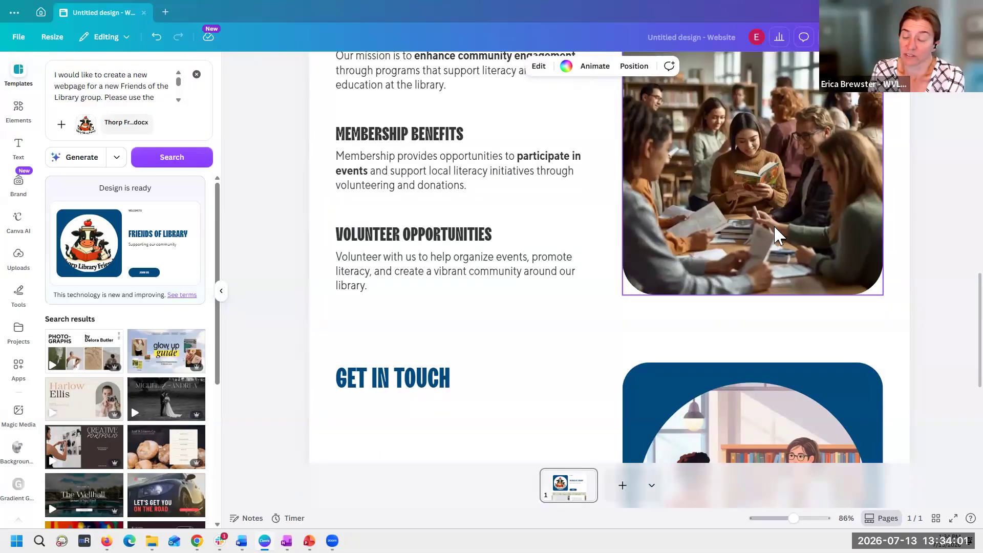
{"action": "scroll", "coordinate": [775, 234], "scroll_direction": "down", "scroll_amount": 4}
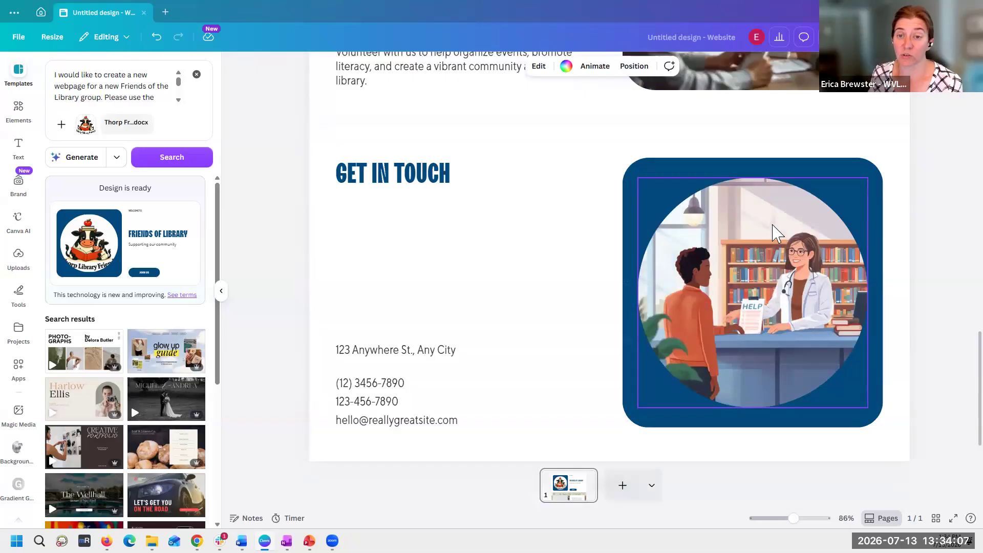
{"action": "scroll", "coordinate": [777, 234], "scroll_direction": "down", "scroll_amount": 1}
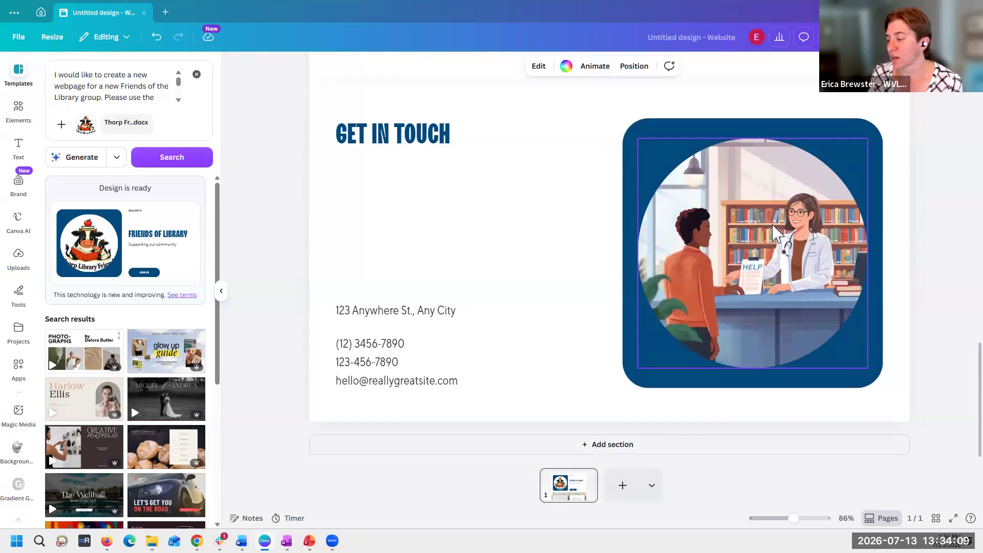
{"action": "scroll", "coordinate": [773, 226], "scroll_direction": "up", "scroll_amount": 7}
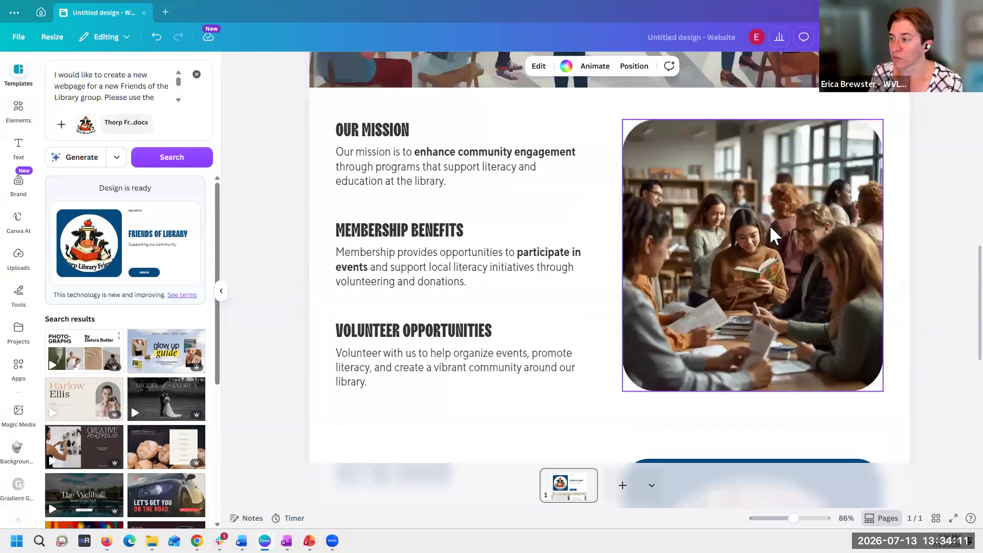
{"action": "scroll", "coordinate": [773, 232], "scroll_direction": "up", "scroll_amount": 15}
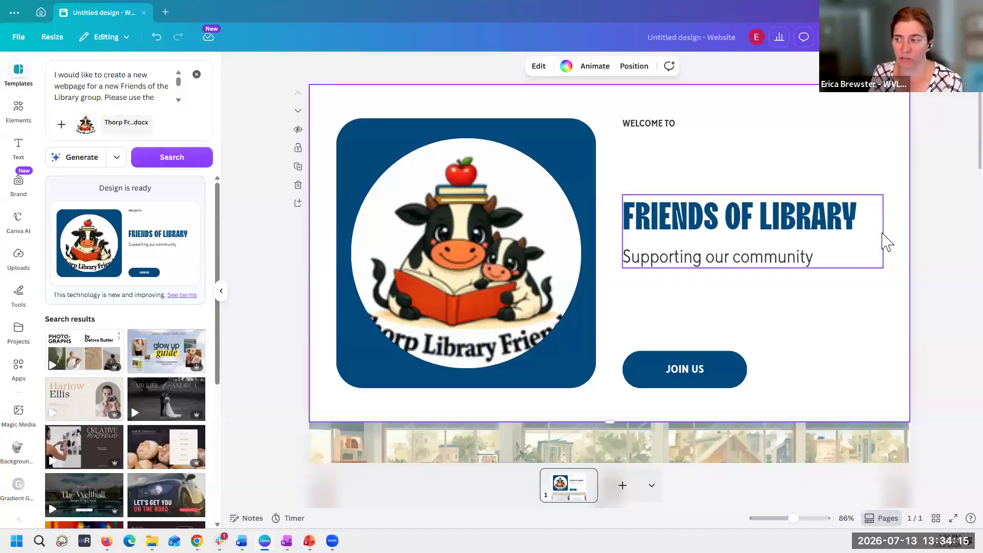
- Review the Canva page again from the Friends of Library header to the Get in Touch section, checking text and images
{"action": "scroll", "coordinate": [887, 241], "scroll_direction": "down", "scroll_amount": 4}
{"action": "scroll", "coordinate": [887, 241], "scroll_direction": "up", "scroll_amount": 3}
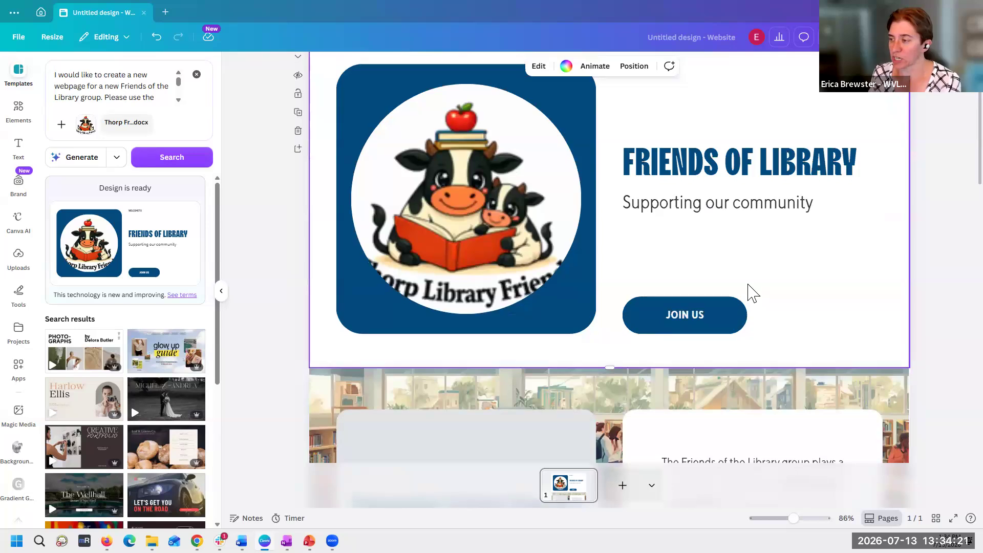
{"action": "scroll", "coordinate": [752, 293], "scroll_direction": "down", "scroll_amount": 4}
{"action": "scroll", "coordinate": [752, 293], "scroll_direction": "down", "scroll_amount": 1}
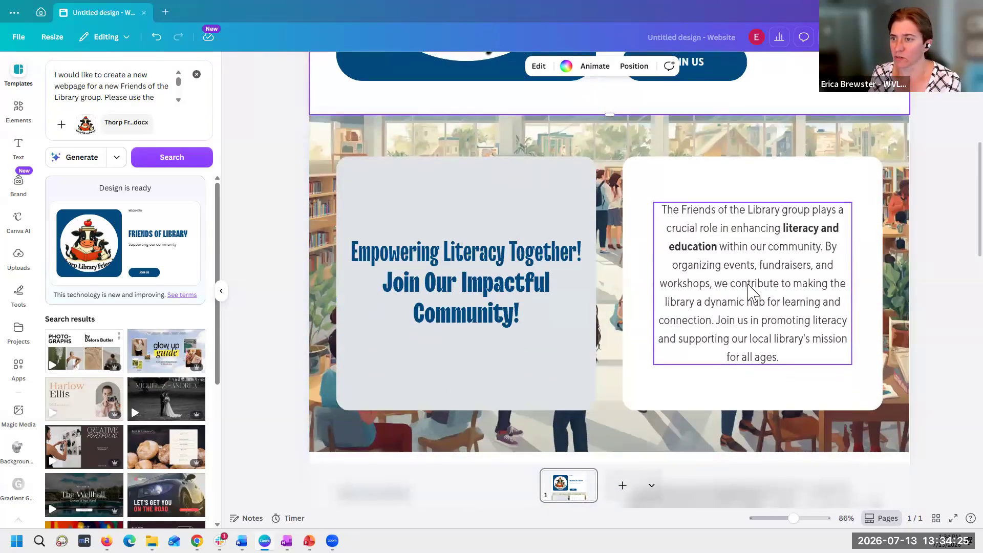
{"action": "scroll", "coordinate": [752, 292], "scroll_direction": "down", "scroll_amount": 8}
{"action": "scroll", "coordinate": [748, 285], "scroll_direction": "down", "scroll_amount": 5}
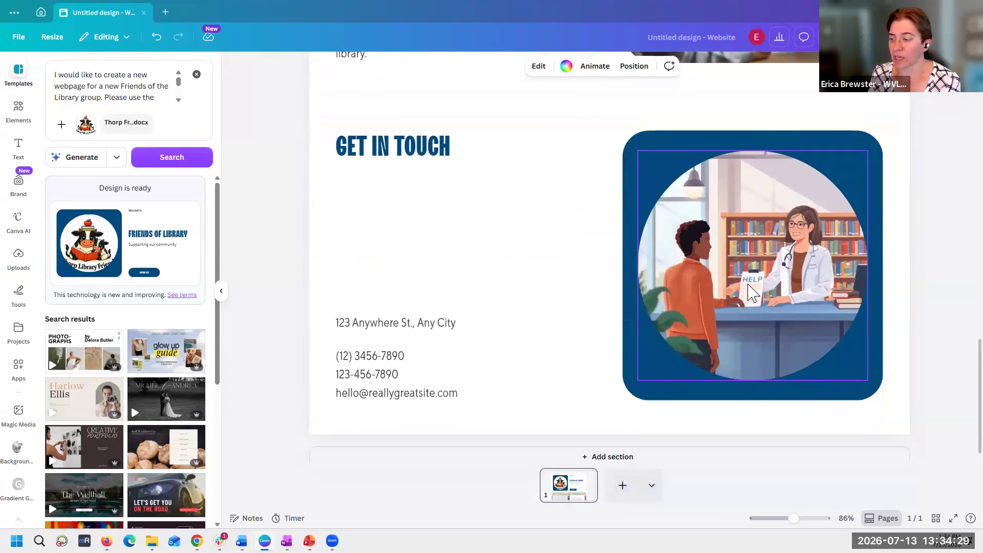
{"action": "scroll", "coordinate": [752, 293], "scroll_direction": "down", "scroll_amount": 1}
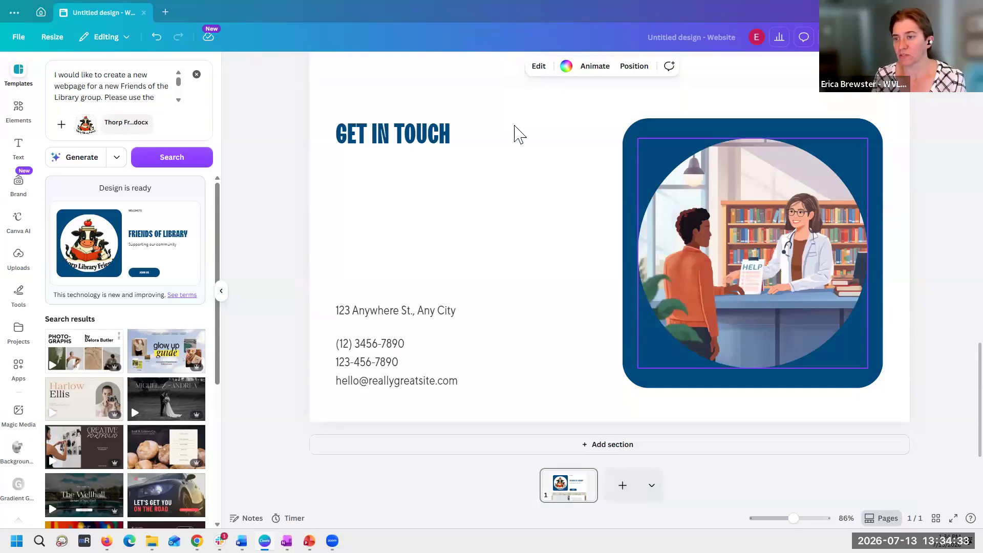
- Regenerate the Friends of Library website design from the same prompt, logo and document
{"action": "left_click", "coordinate": [117, 157]}
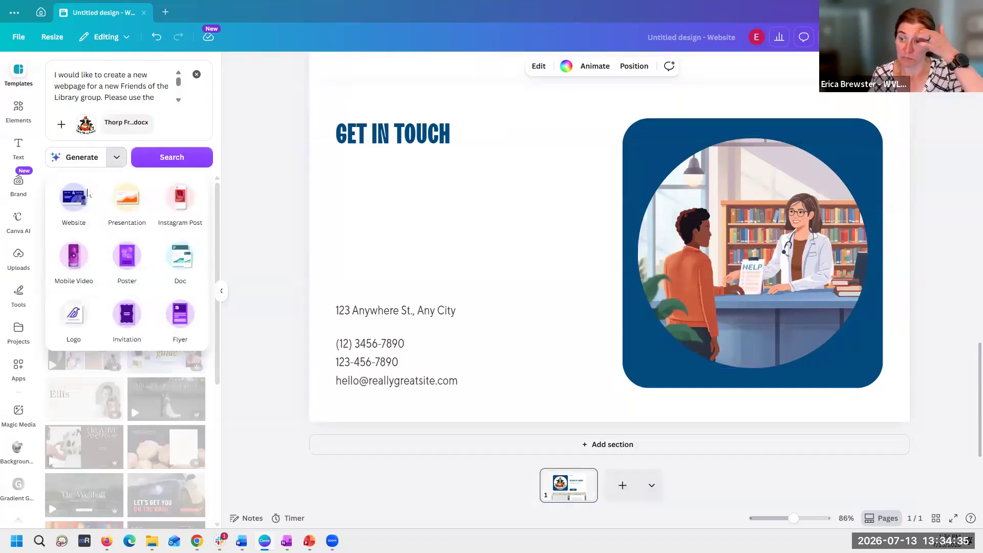
{"action": "left_click", "coordinate": [299, 245]}
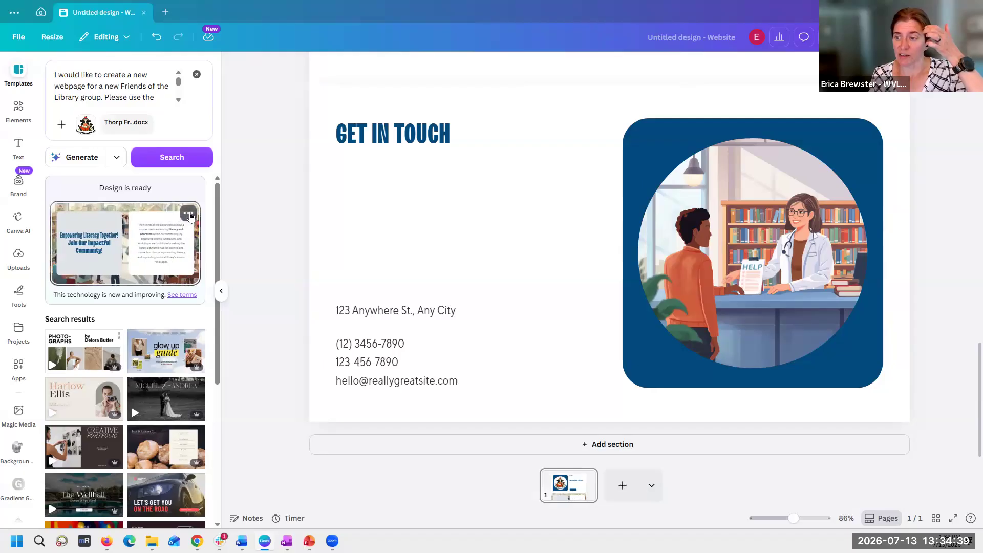
{"action": "left_click", "coordinate": [188, 213]}
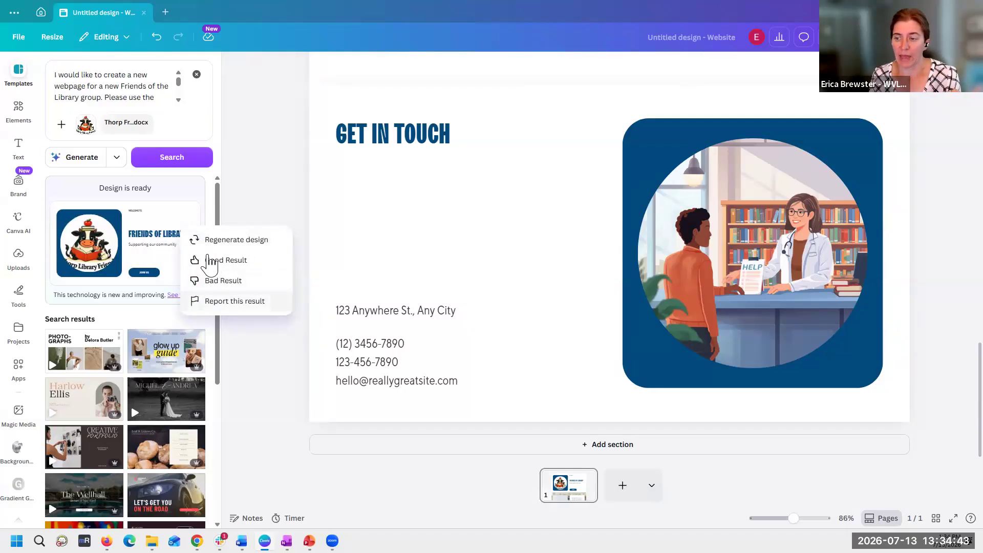
{"action": "left_click", "coordinate": [207, 241]}
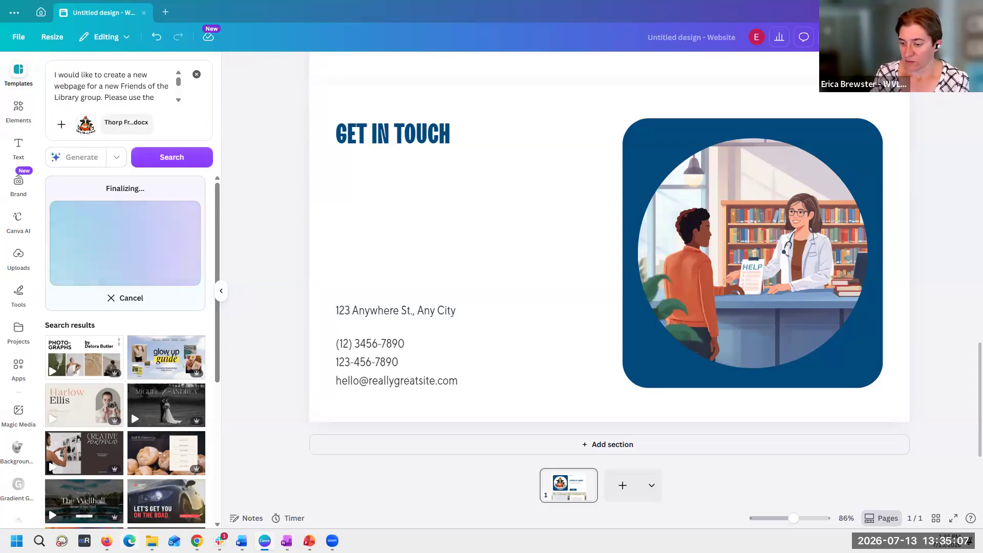
- Switch to Claude, start a new chat and paste in the copied Friends of the Library webpage prompt
{"action": "mouse_move", "coordinate": [106, 541]}
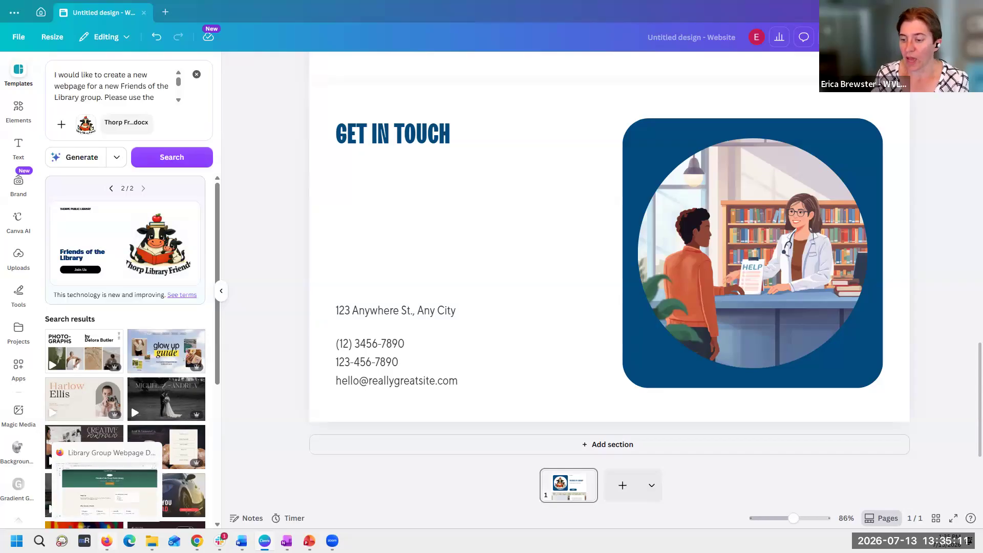
{"action": "left_click", "coordinate": [97, 506]}
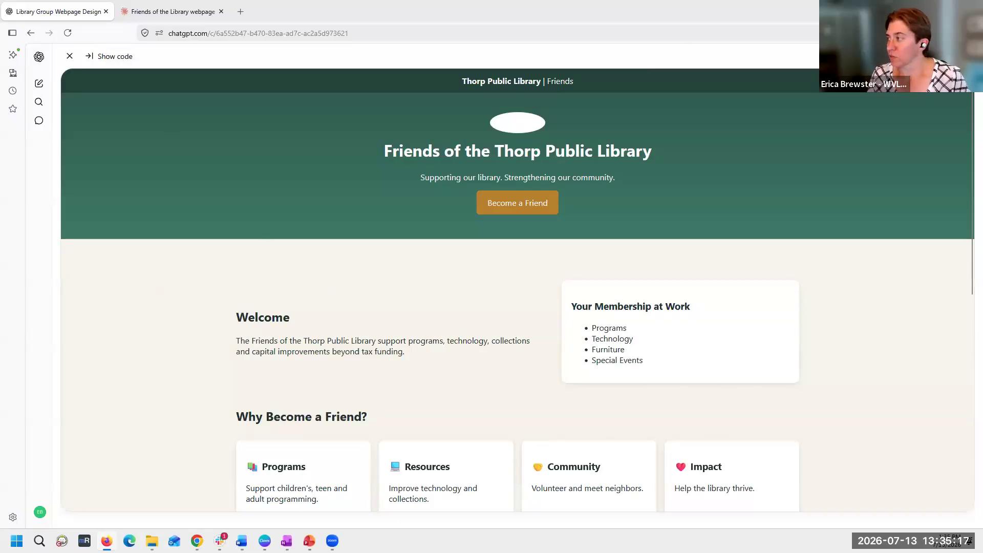
{"action": "left_click", "coordinate": [176, 12]}
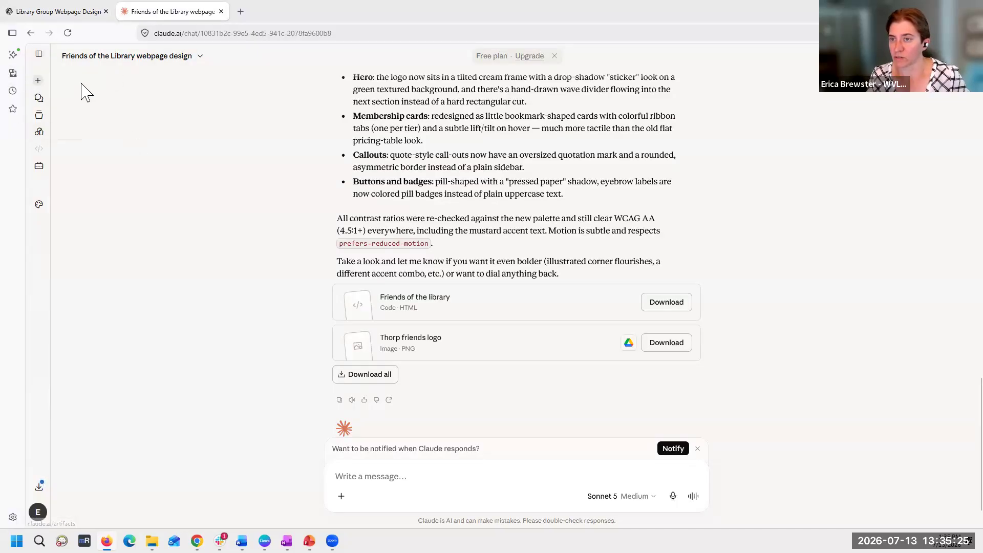
{"action": "left_click", "coordinate": [39, 53]}
{"action": "left_click", "coordinate": [81, 83]}
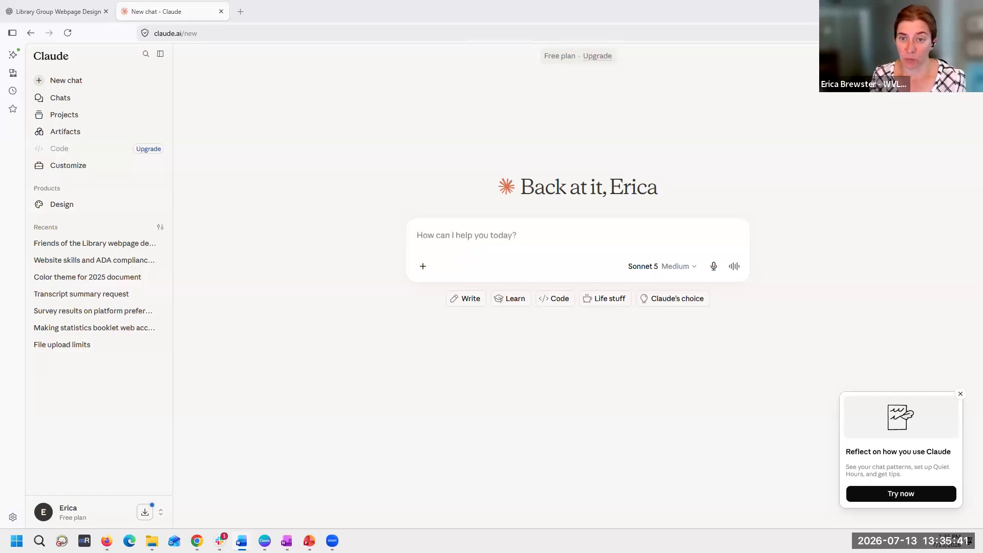
{"action": "left_click", "coordinate": [447, 234]}
{"action": "key", "text": "ctrl+v"}
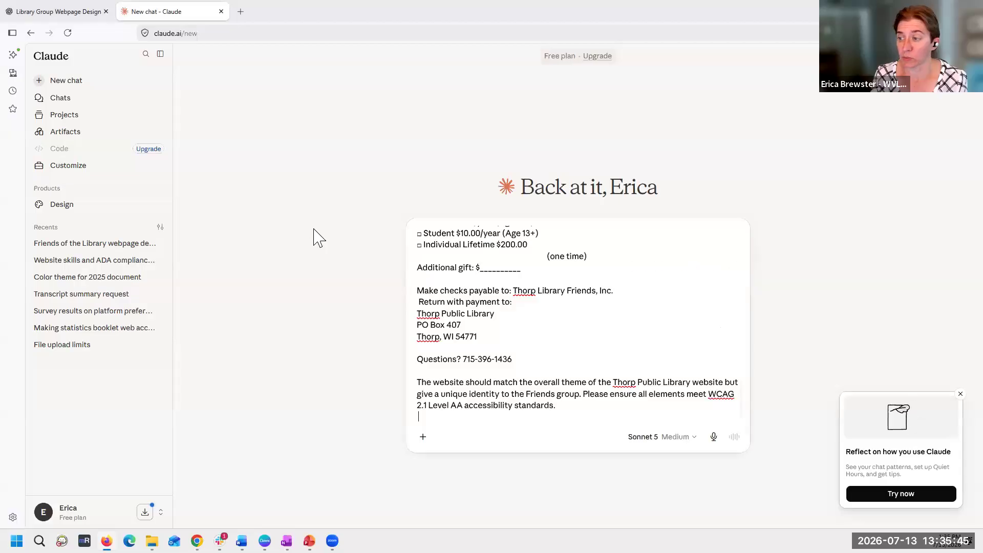
- Review the pasted prompt and insert "Please use the following colors in the color palette:" before the accessibility sentence
{"action": "scroll", "coordinate": [549, 340], "scroll_direction": "up", "scroll_amount": 10}
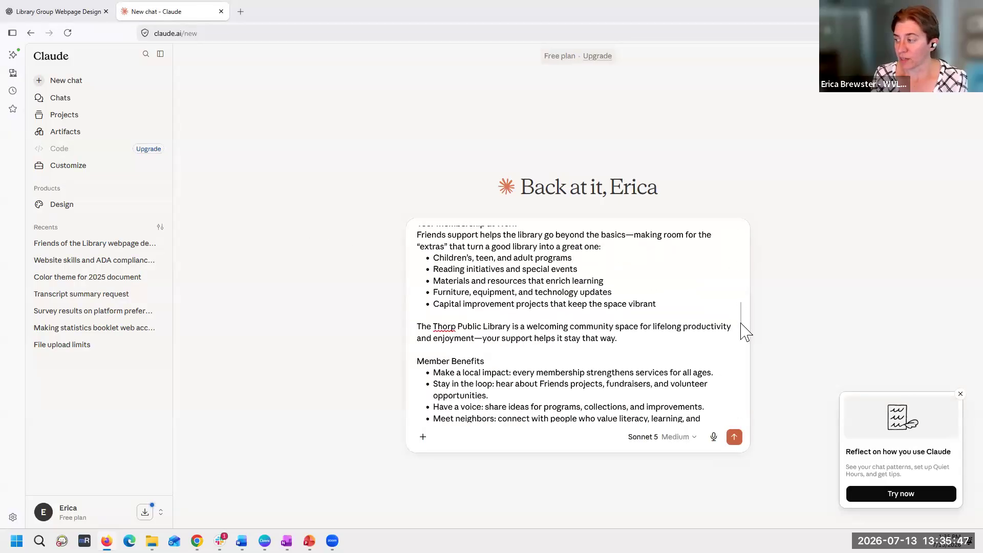
{"action": "left_click_drag", "start_coordinate": [744, 329], "coordinate": [743, 224]}
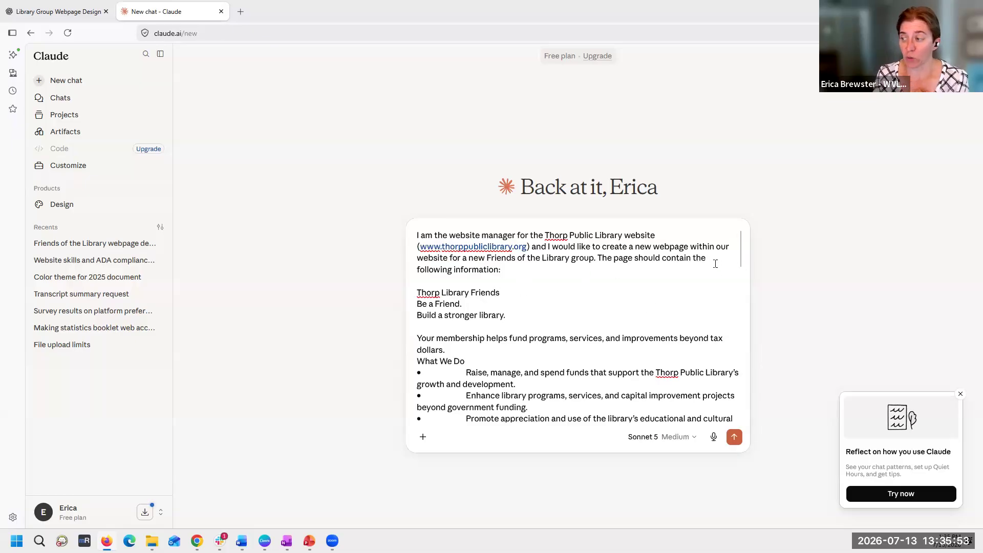
{"action": "scroll", "coordinate": [533, 293], "scroll_direction": "down", "scroll_amount": 15}
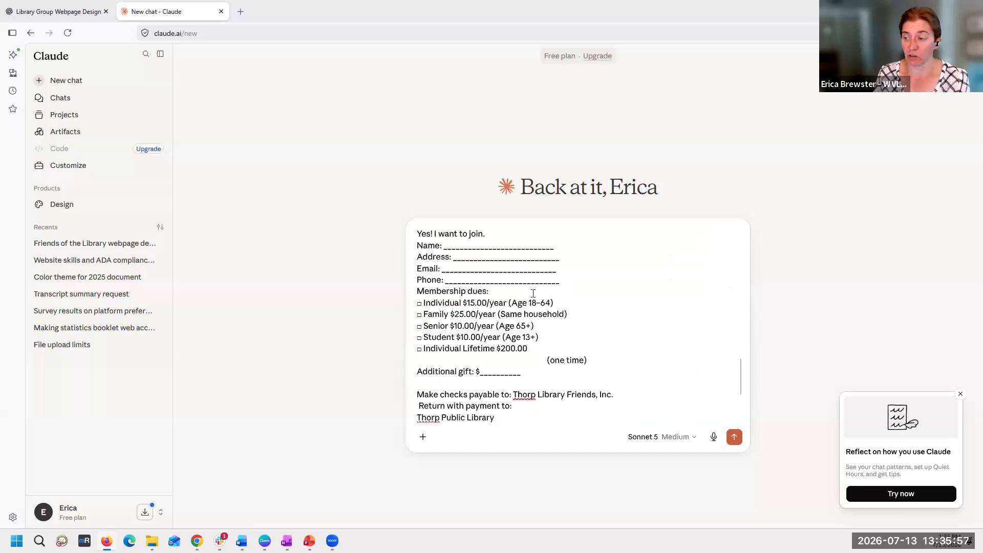
{"action": "scroll", "coordinate": [533, 293], "scroll_direction": "down", "scroll_amount": 2}
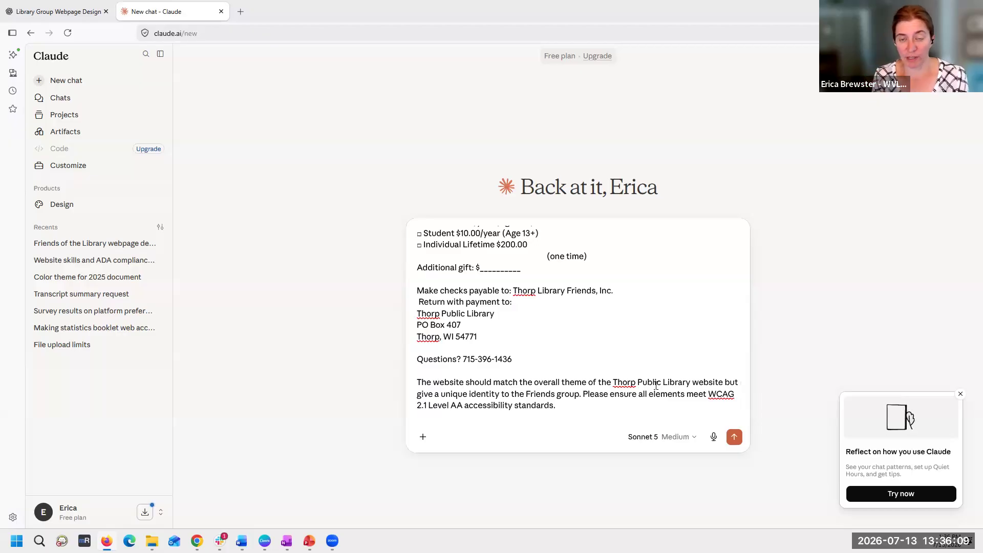
{"action": "type", "text": "Please use the fo"}
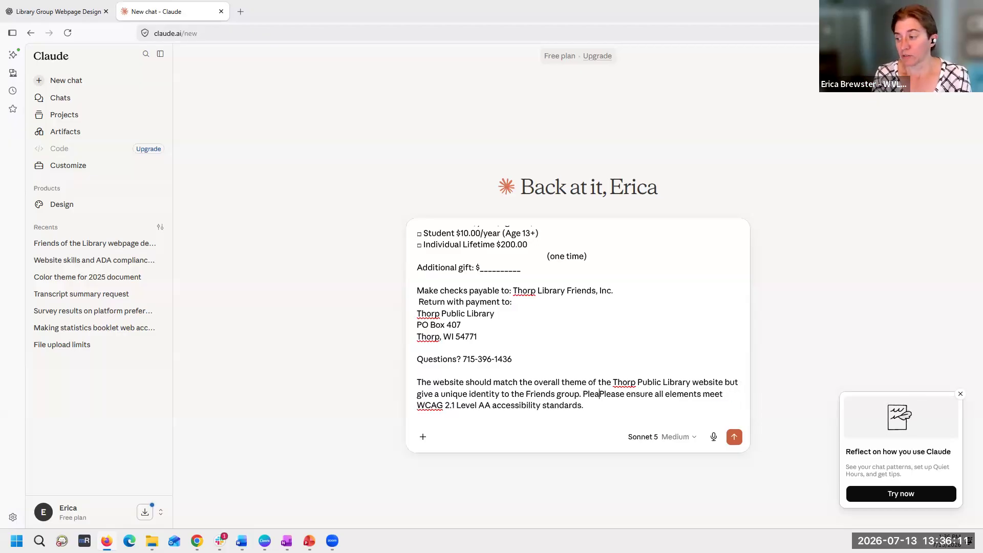
{"action": "type", "text": "llowing colors int h"}
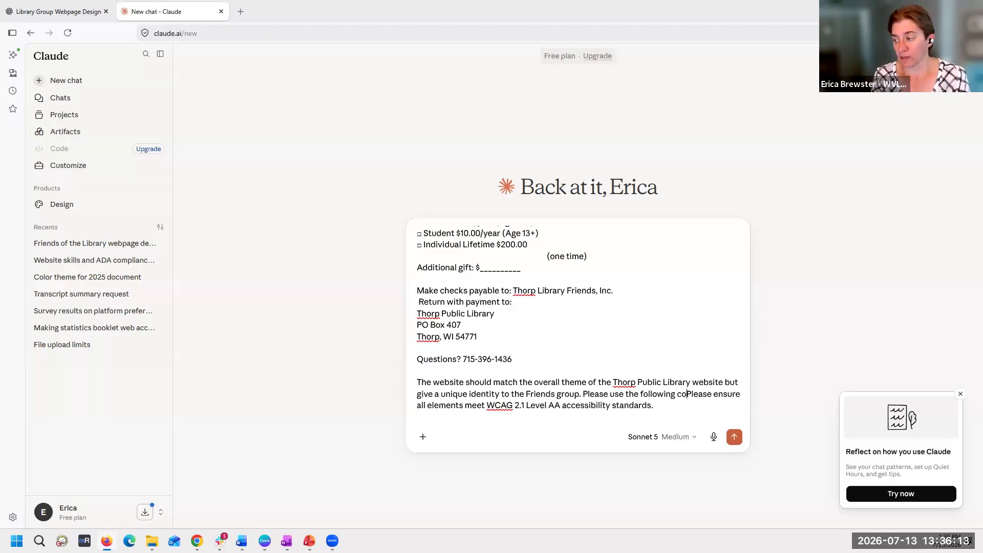
{"action": "key", "text": "BackSpace"}
{"action": "key", "text": "BackSpace"}
{"action": "key", "text": "BackSpace"}
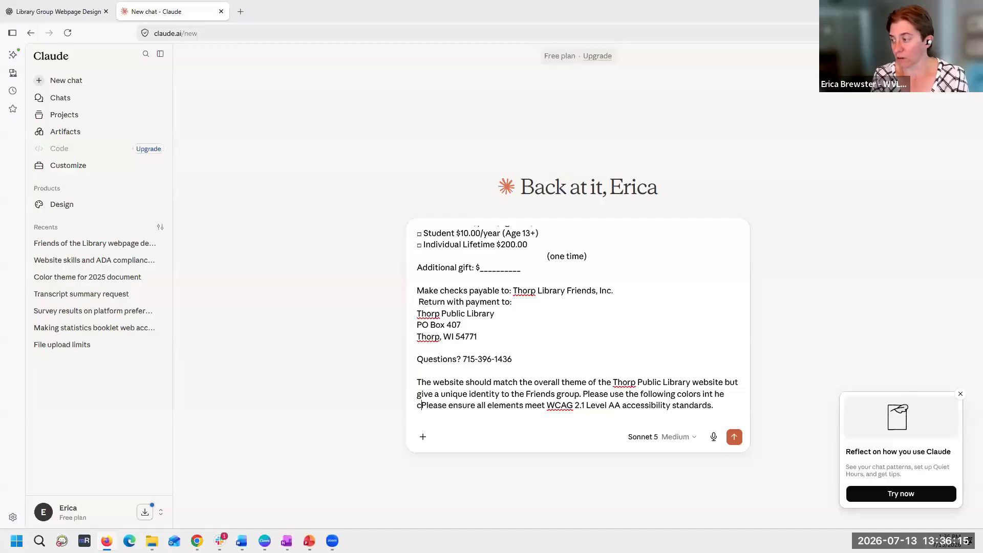
{"action": "type", "text": "the color palet"}
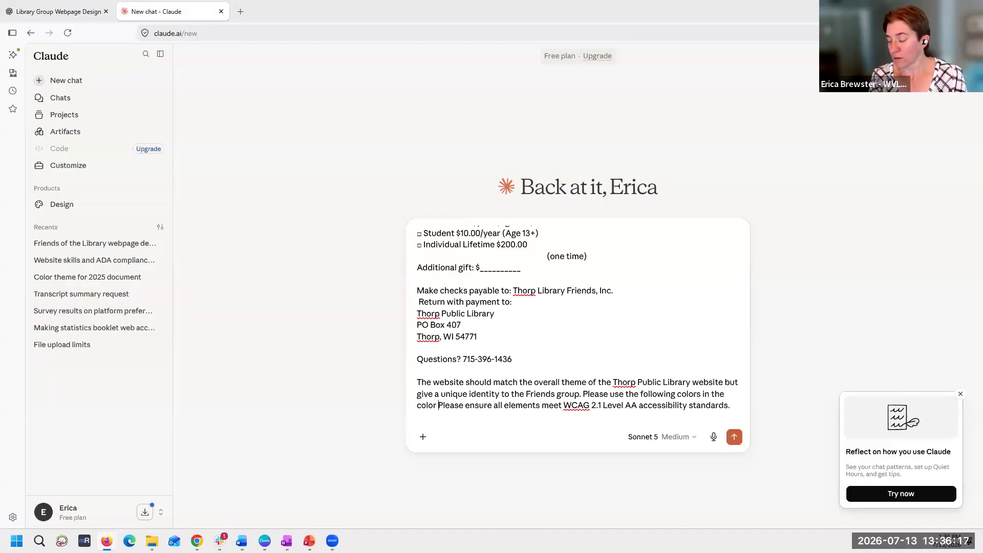
{"action": "type", "text": "te"}
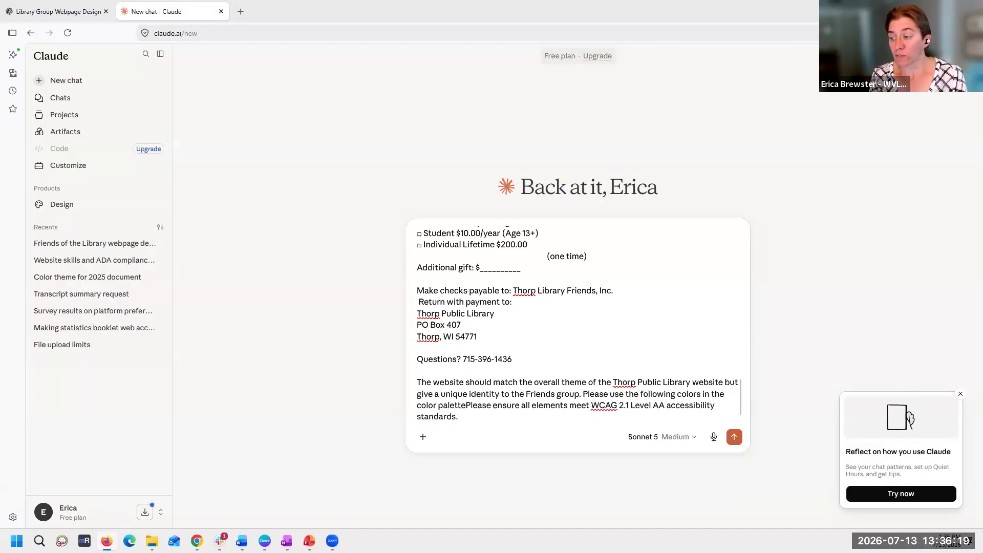
{"action": "type", "text": ":"}
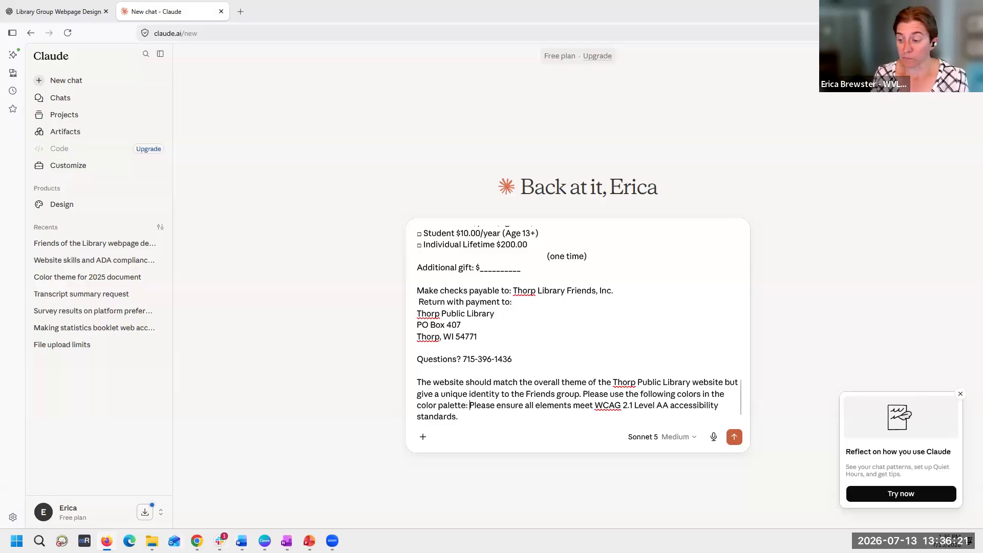
- Switch to Chrome, find the Thorp Public Library contact page and open the site's WordPress dashboard in a new tab
{"action": "left_click", "coordinate": [197, 541]}
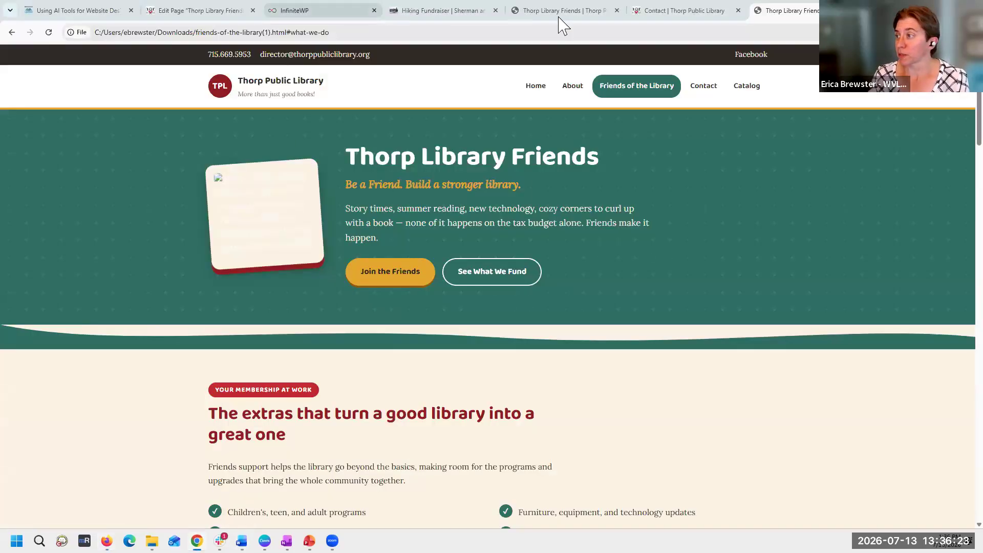
{"action": "left_click", "coordinate": [644, 12]}
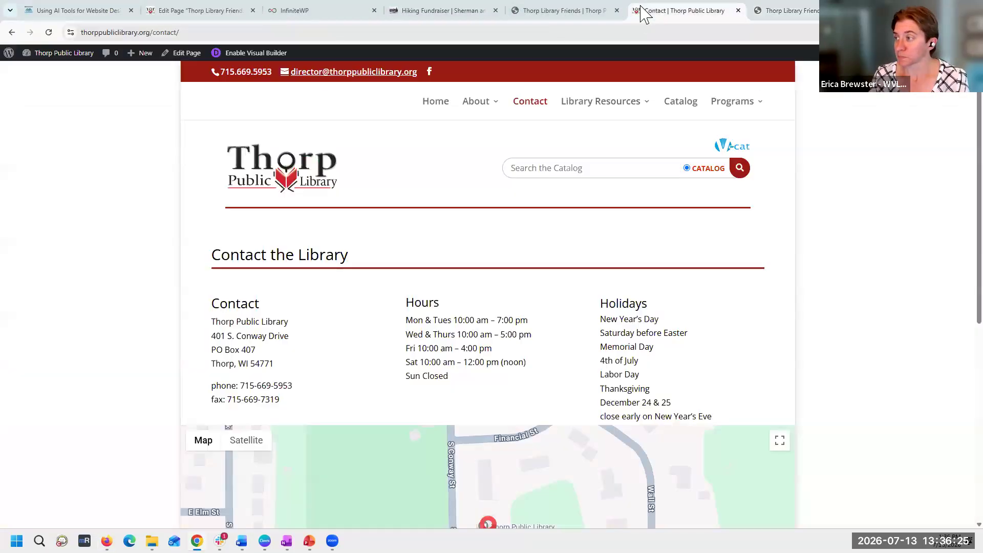
{"action": "left_click", "coordinate": [550, 11]}
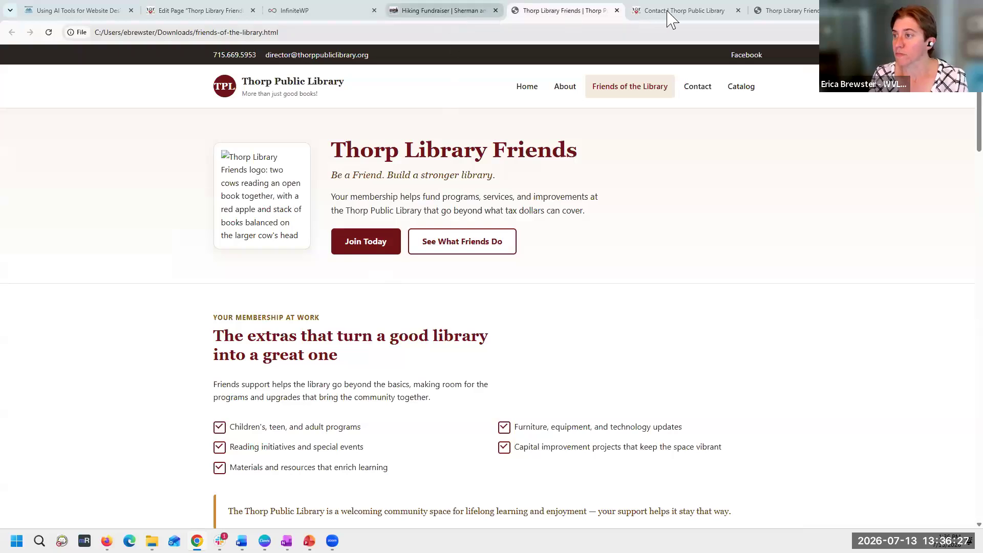
{"action": "left_click", "coordinate": [237, 18]}
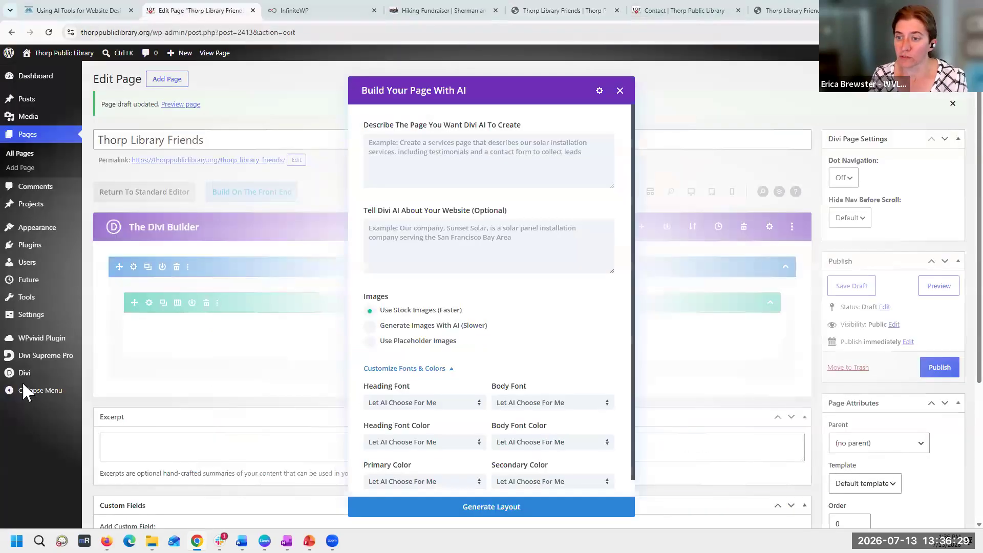
{"action": "left_click", "coordinate": [661, 12]}
{"action": "right_click", "coordinate": [56, 54]}
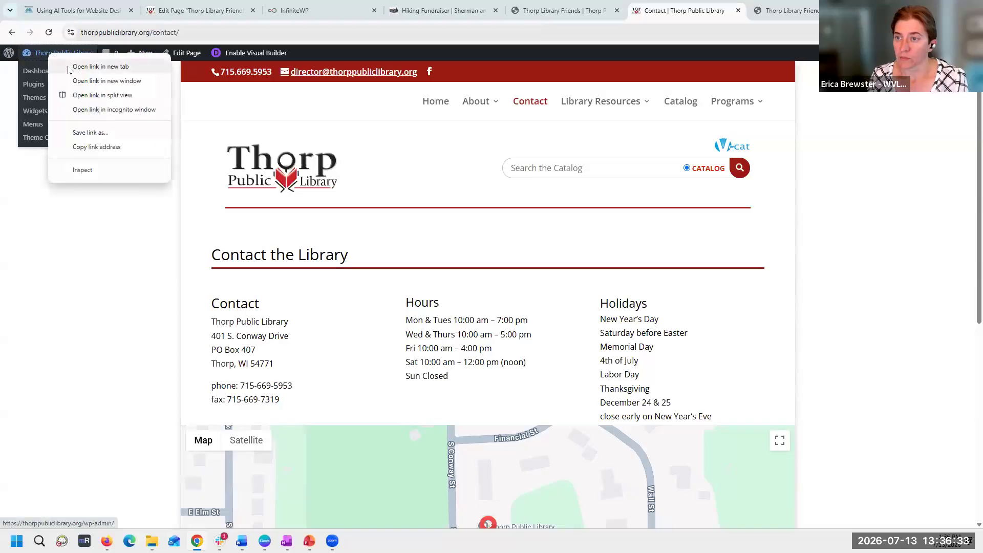
{"action": "left_click", "coordinate": [97, 67]}
{"action": "left_click", "coordinate": [710, 8]}
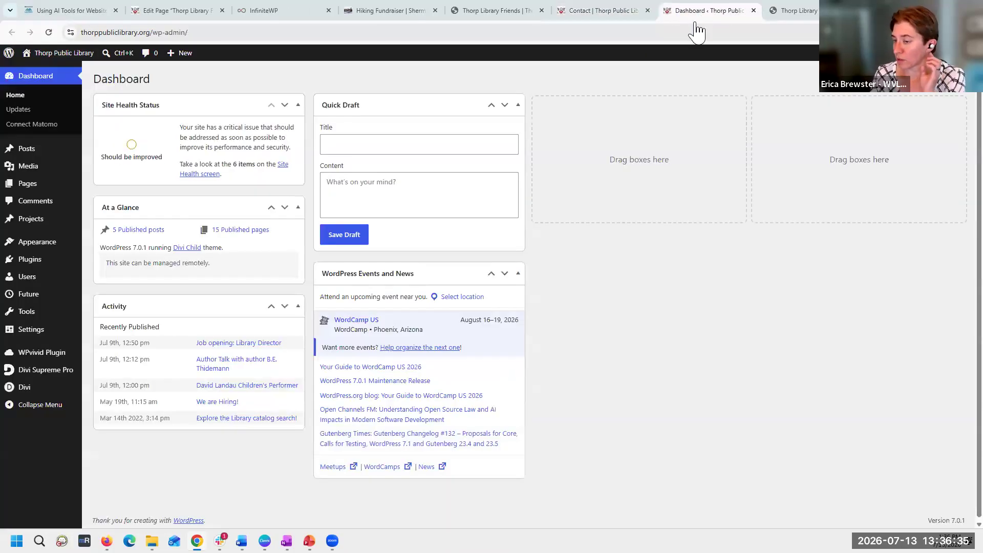
- Copy the dark red #9a1b11 from the default palette in Divi Theme Options into the Claude prompt, followed by a comma
{"action": "mouse_move", "coordinate": [37, 395]}
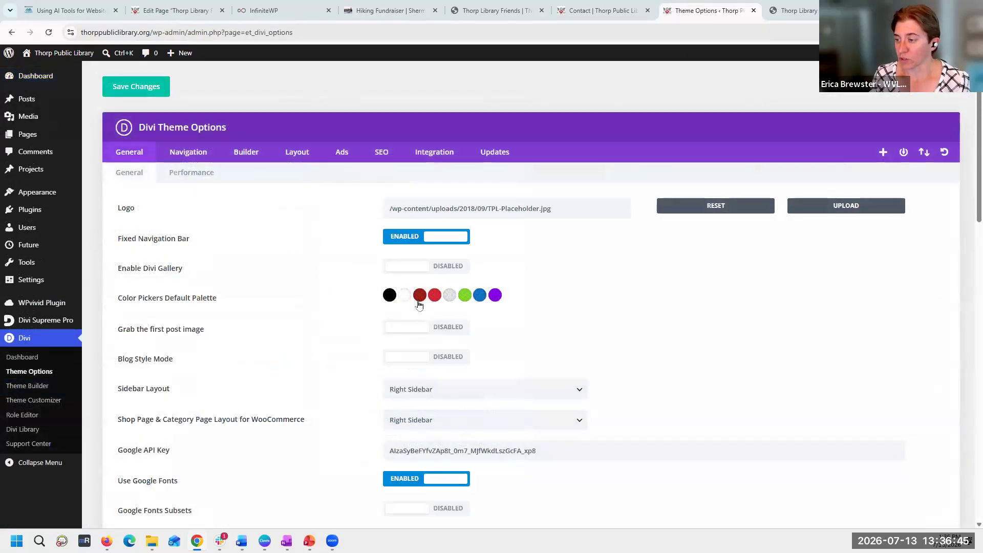
{"action": "right_click", "coordinate": [419, 302]}
{"action": "left_click", "coordinate": [420, 296]}
{"action": "left_click_drag", "start_coordinate": [420, 318], "coordinate": [402, 318]}
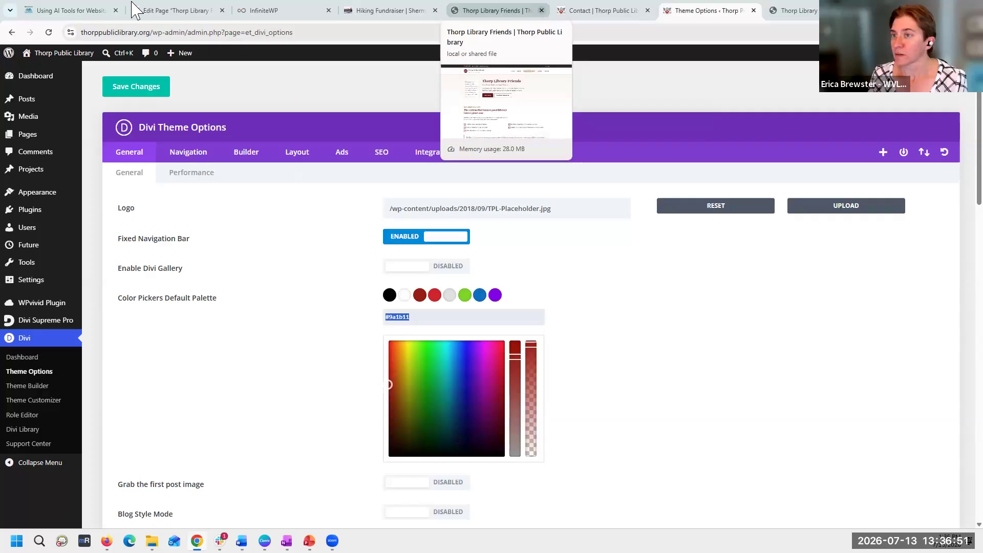
{"action": "key", "text": "alt+Tab"}
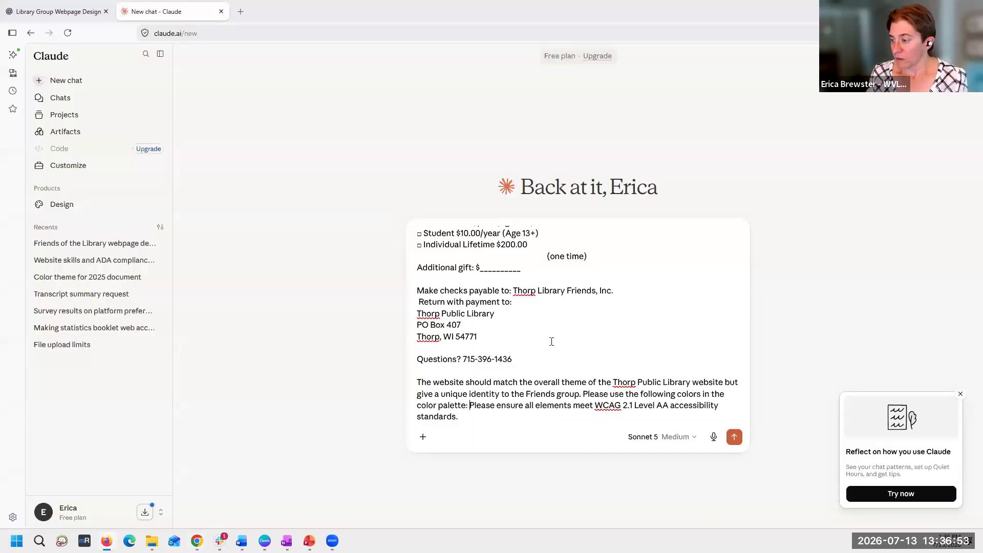
{"action": "type", "text": "#9a1b11"}
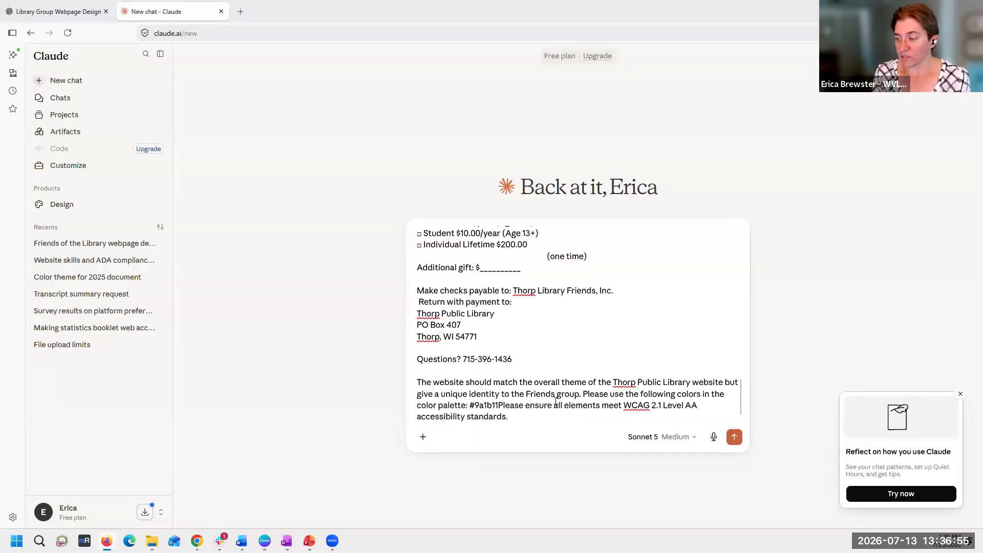
{"action": "type", "text": ","}
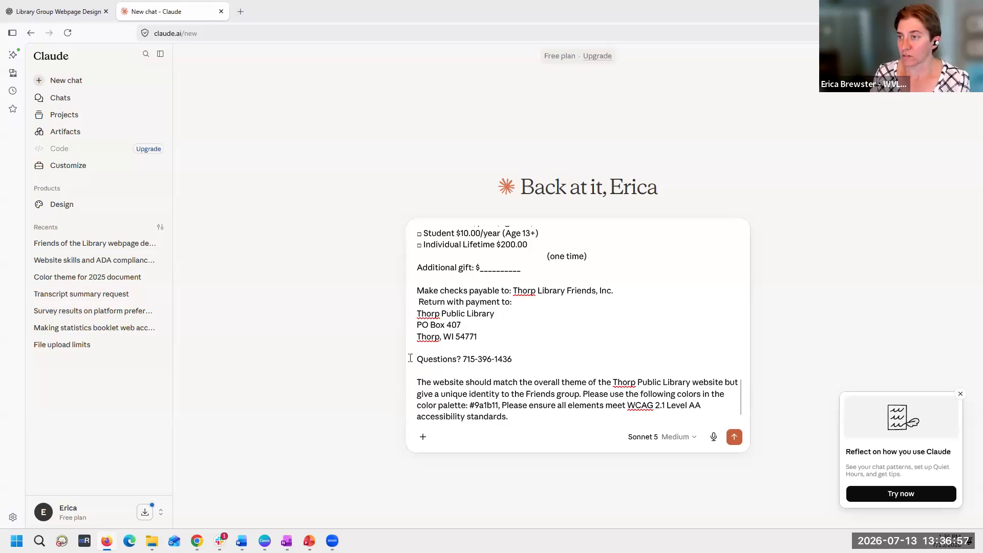
- Copy the brighter red #d1232b from the Divi palette into the Claude prompt's color list, followed by ", and"
{"action": "key", "text": "alt+Tab"}
{"action": "left_click", "coordinate": [434, 295]}
{"action": "key", "text": "ctrl+a"}
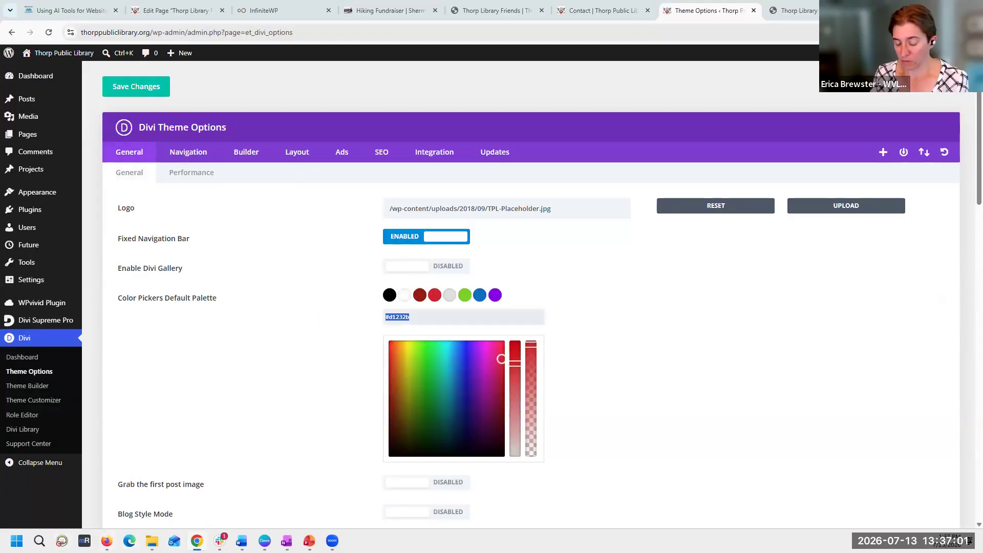
{"action": "key", "text": "ctrl+c"}
{"action": "key", "text": "alt+Tab"}
{"action": "key", "text": "ctrl+v"}
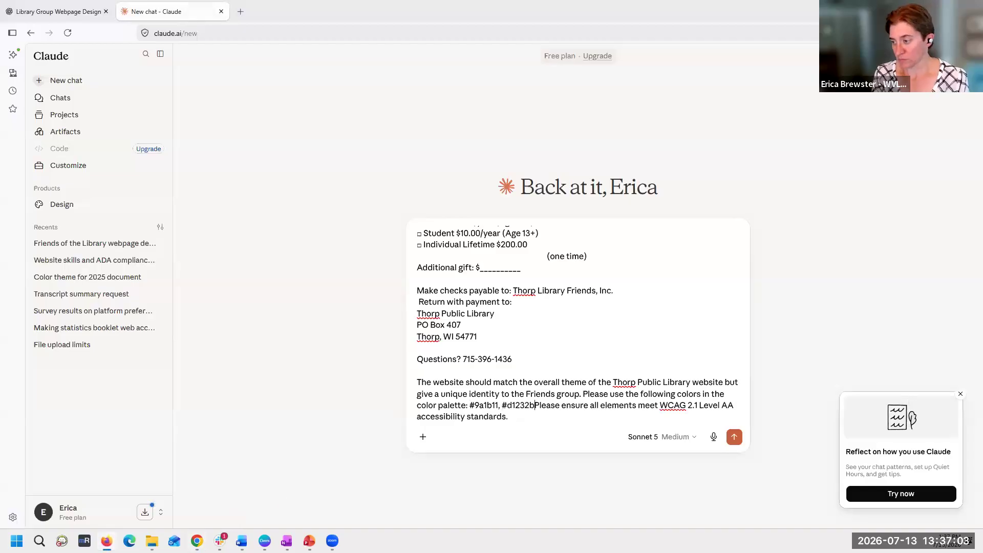
{"action": "type", "text": "."}
- Copy the light grey #e2e2e2 from the Divi palette into the Claude prompt and complete the sentence with "as primary colors."
{"action": "key", "text": "alt+Tab"}
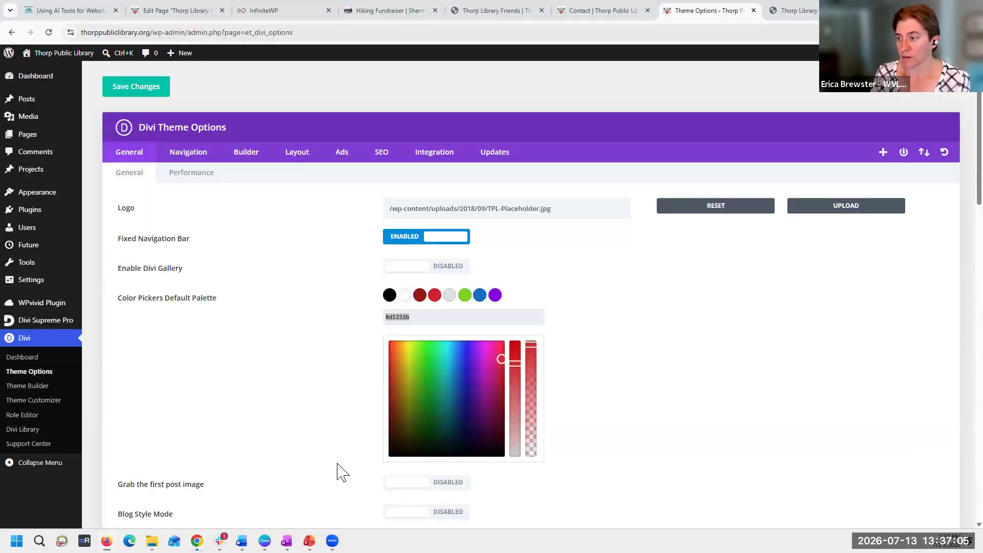
{"action": "left_click", "coordinate": [448, 299]}
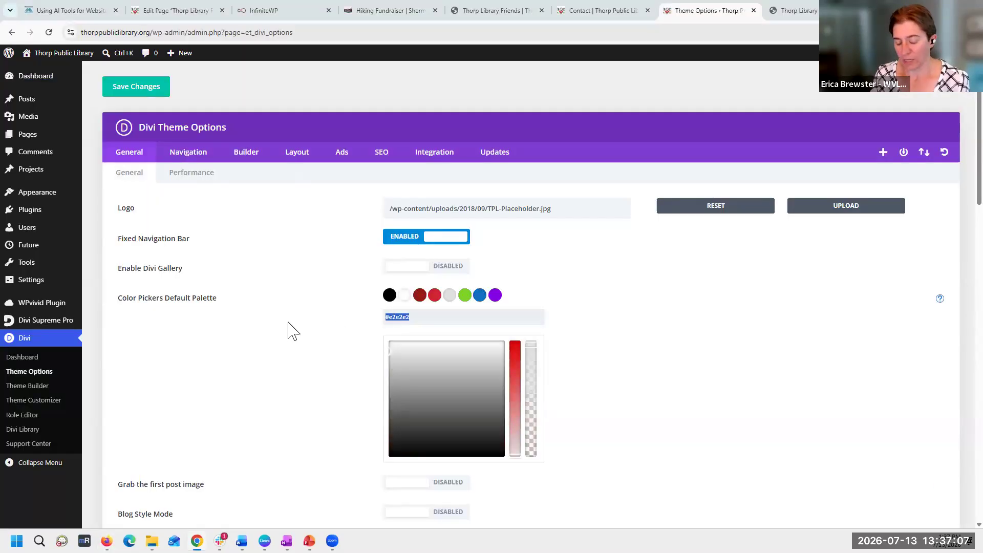
{"action": "key", "text": "ctrl+c"}
{"action": "key", "text": "alt+Tab"}
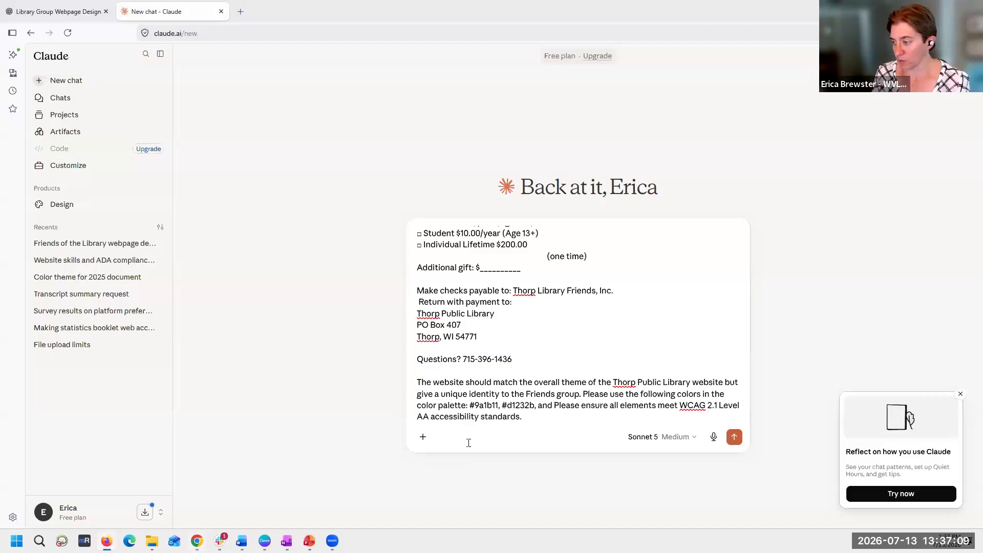
{"action": "key", "text": "ctrl+v"}
{"action": "type", "text": "as primary "}
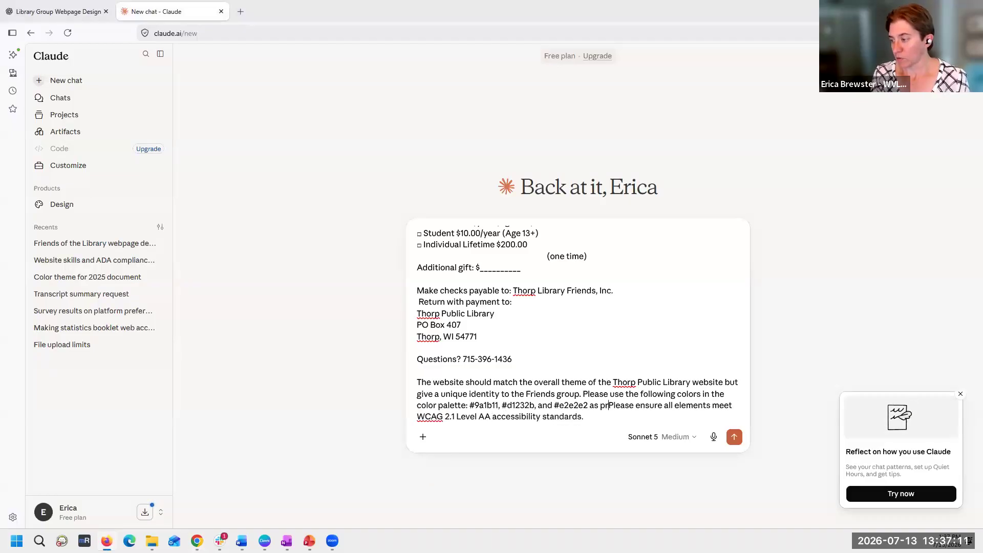
{"action": "type", "text": "colors."}
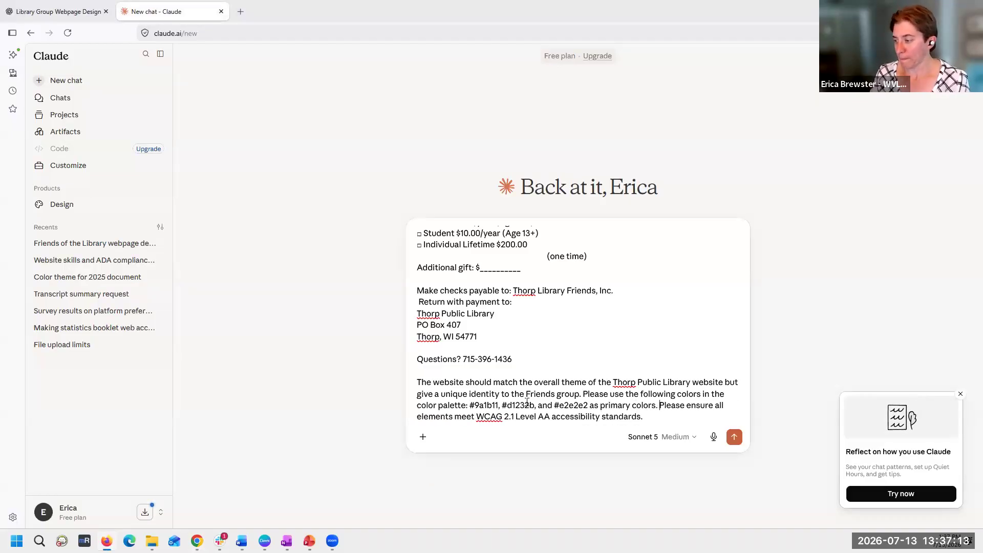
- Submit the webpage prompt with the color palette to Claude and switch back to Canva
{"action": "left_click", "coordinate": [735, 437]}
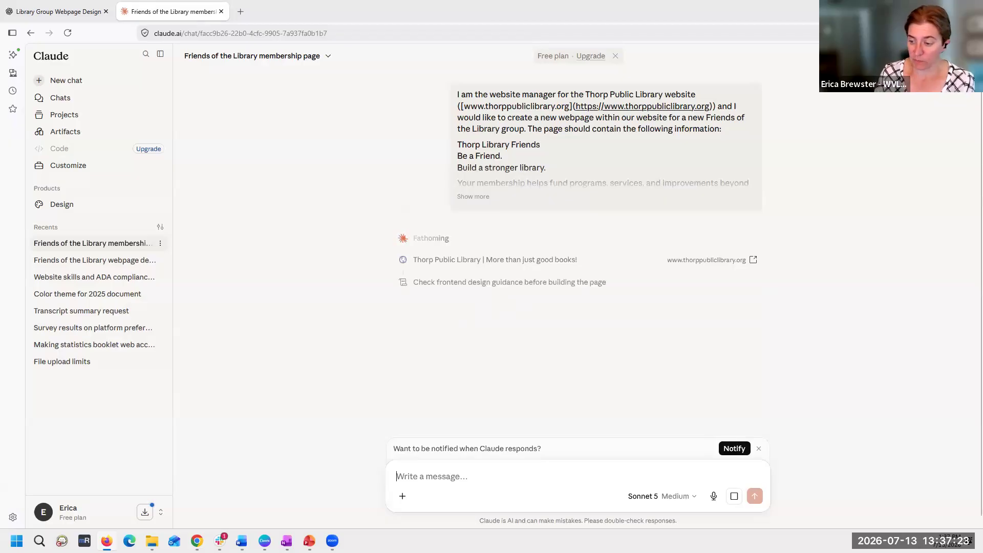
{"action": "key", "text": "alt+Tab"}
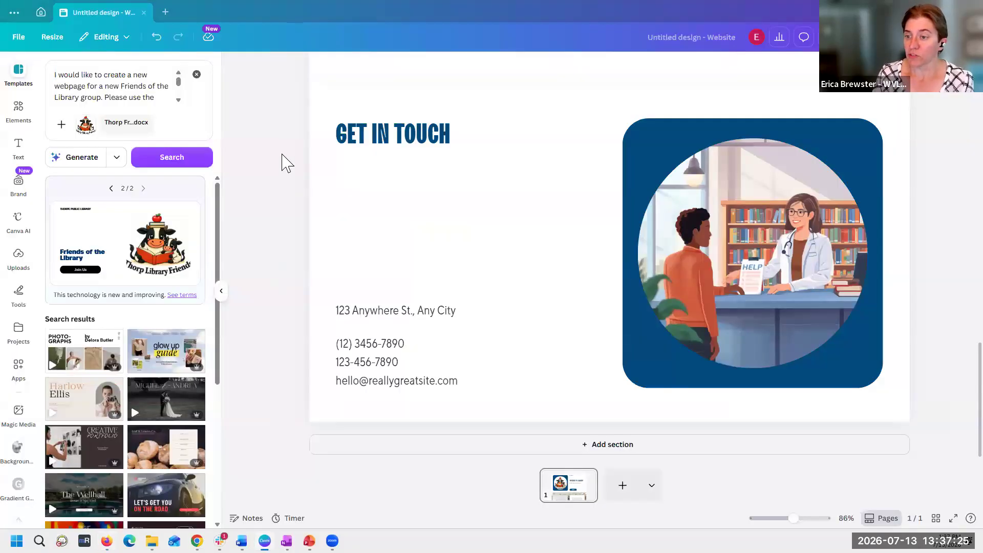
- Apply the second generated Friends of the Library design to the website page
{"action": "scroll", "coordinate": [524, 294], "scroll_direction": "up", "scroll_amount": 3}
{"action": "left_click", "coordinate": [61, 243]}
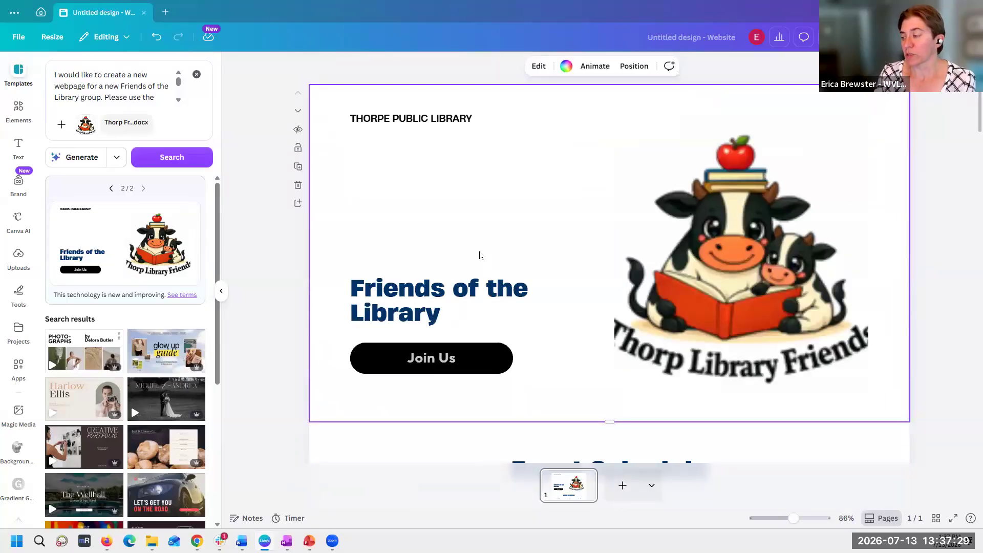
- Review the applied website design from the header through the event schedule, staff profiles and upcoming events to the contact section
{"action": "scroll", "coordinate": [480, 255], "scroll_direction": "down", "scroll_amount": 5}
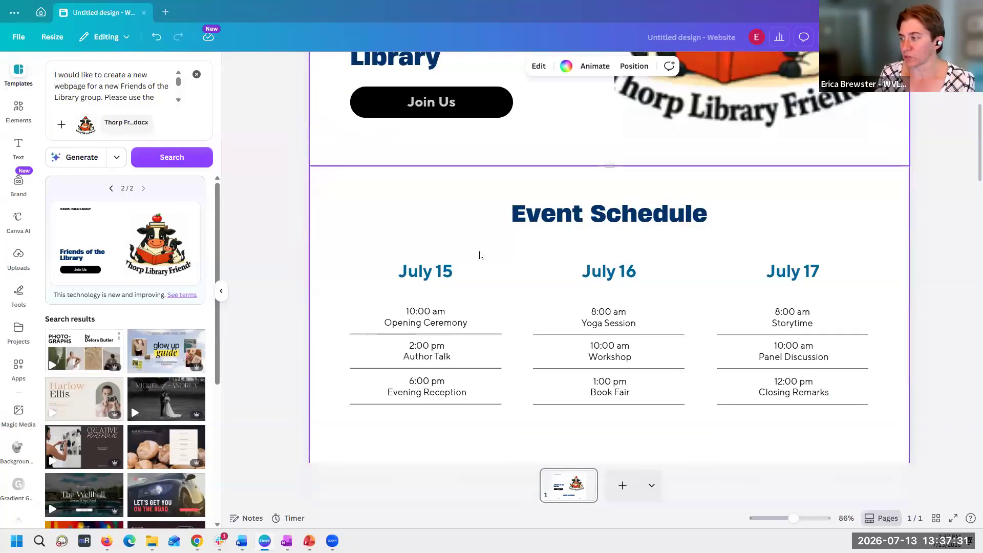
{"action": "scroll", "coordinate": [479, 255], "scroll_direction": "down", "scroll_amount": 3}
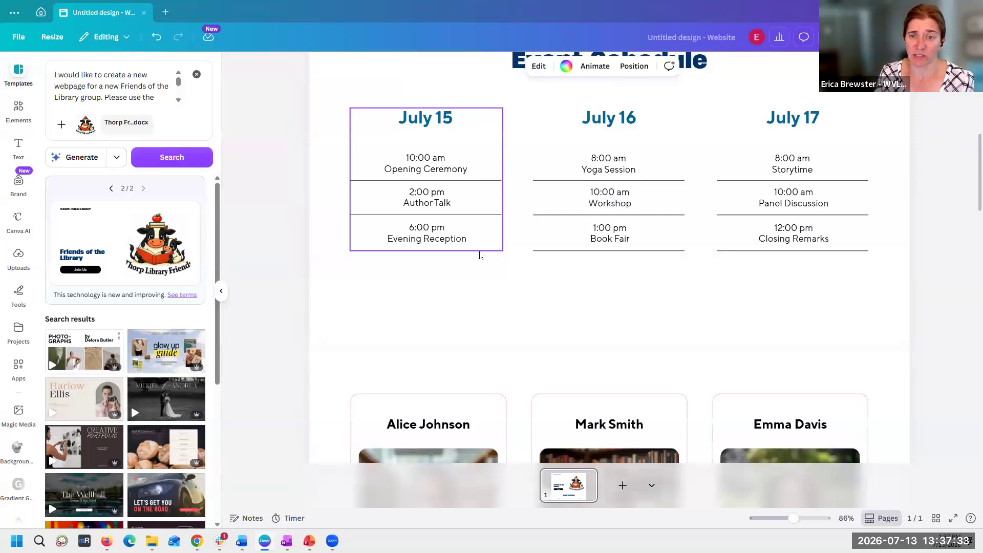
{"action": "scroll", "coordinate": [480, 254], "scroll_direction": "down", "scroll_amount": 4}
{"action": "scroll", "coordinate": [480, 255], "scroll_direction": "down", "scroll_amount": 4}
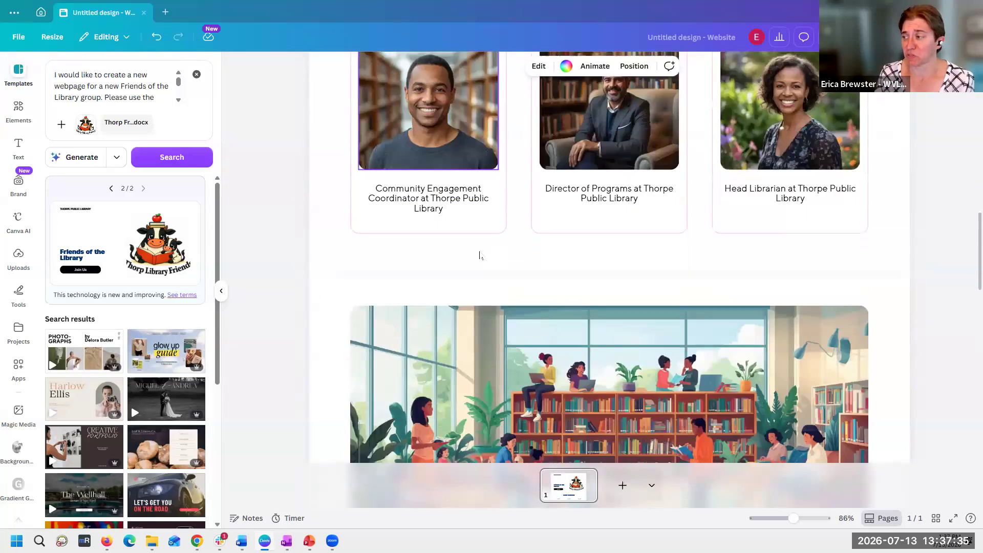
{"action": "scroll", "coordinate": [480, 255], "scroll_direction": "down", "scroll_amount": 5}
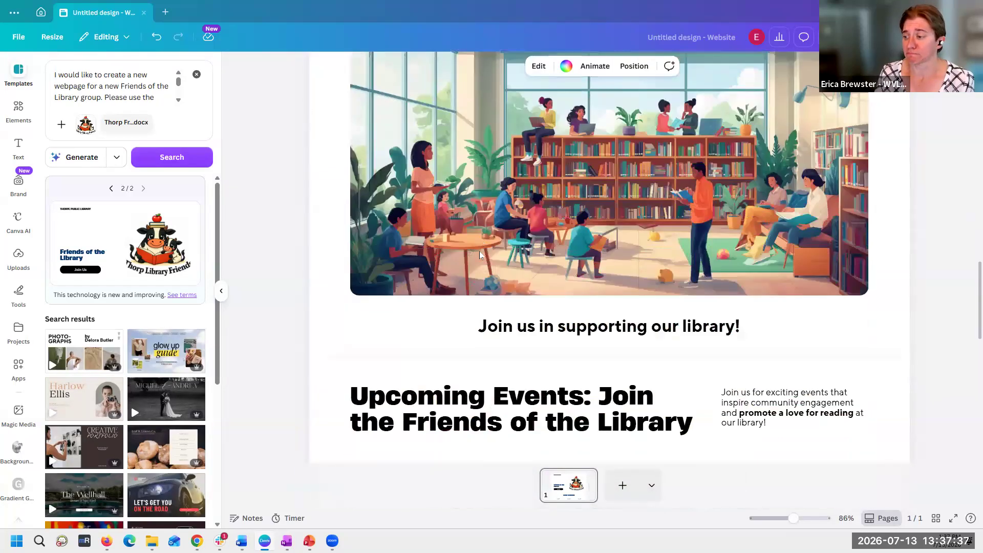
{"action": "scroll", "coordinate": [479, 255], "scroll_direction": "down", "scroll_amount": 5}
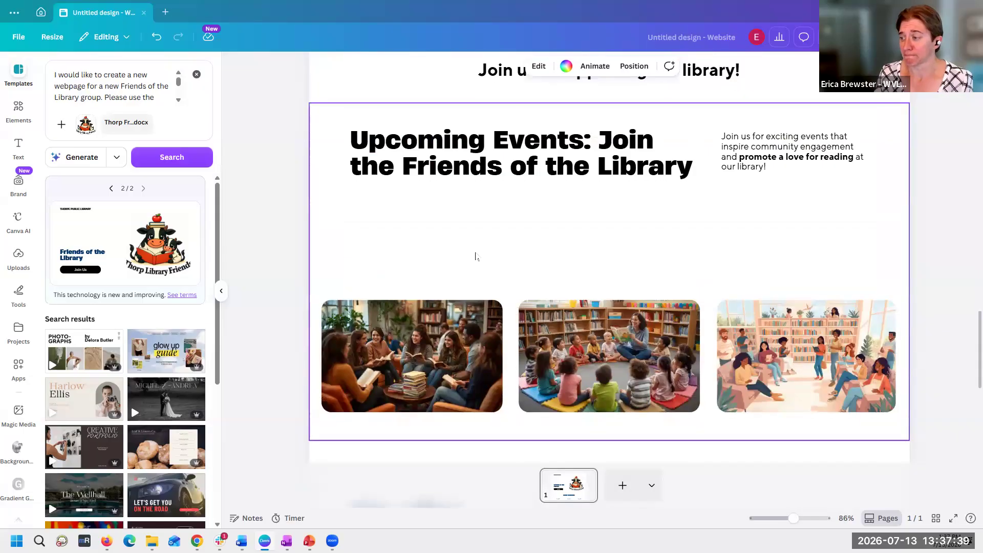
{"action": "scroll", "coordinate": [476, 257], "scroll_direction": "down", "scroll_amount": 5}
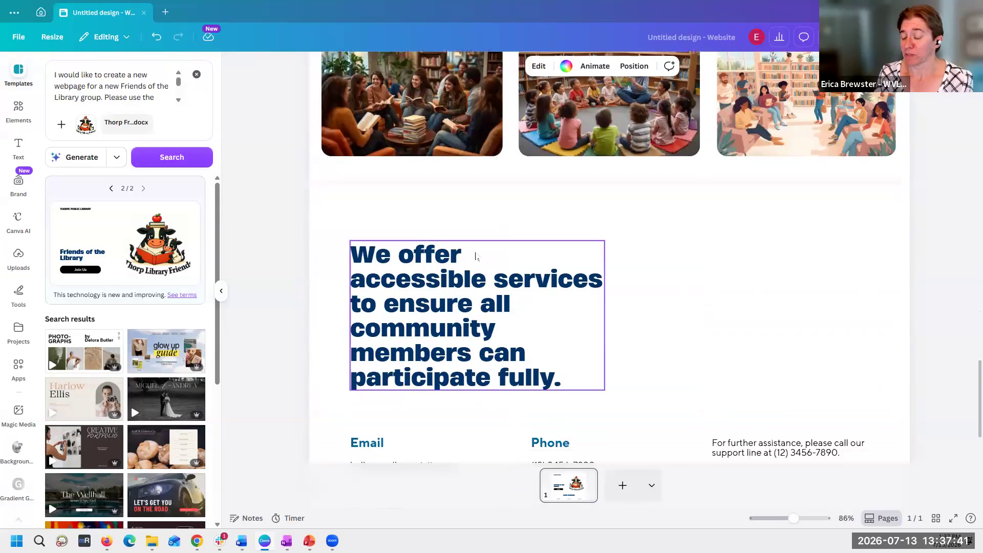
{"action": "scroll", "coordinate": [476, 257], "scroll_direction": "down", "scroll_amount": 2}
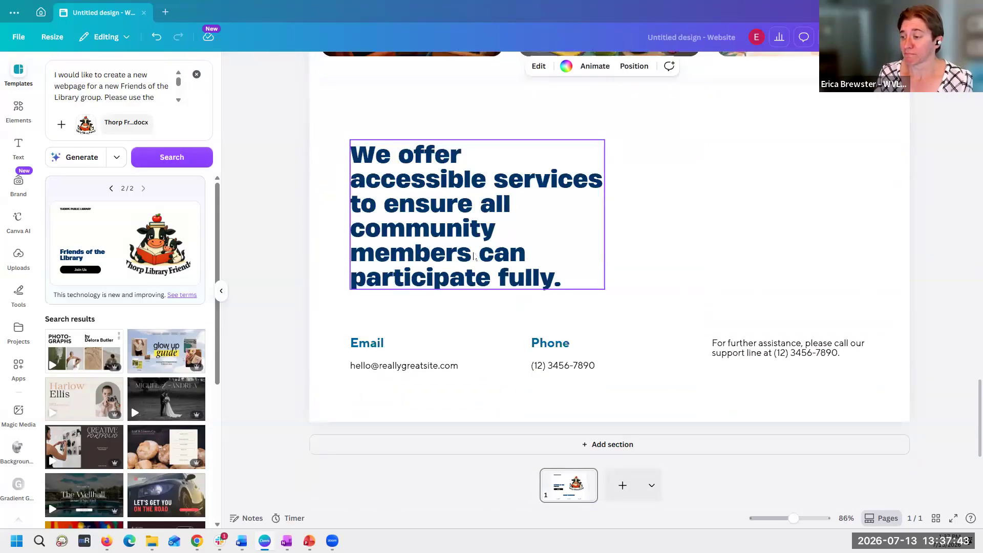
{"action": "scroll", "coordinate": [474, 257], "scroll_direction": "up", "scroll_amount": 20}
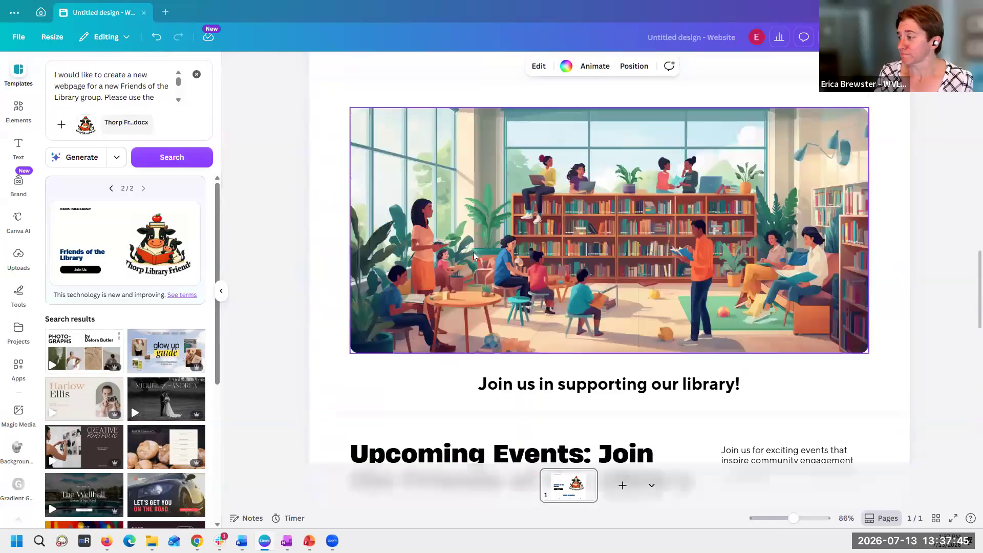
{"action": "scroll", "coordinate": [473, 256], "scroll_direction": "up", "scroll_amount": 2}
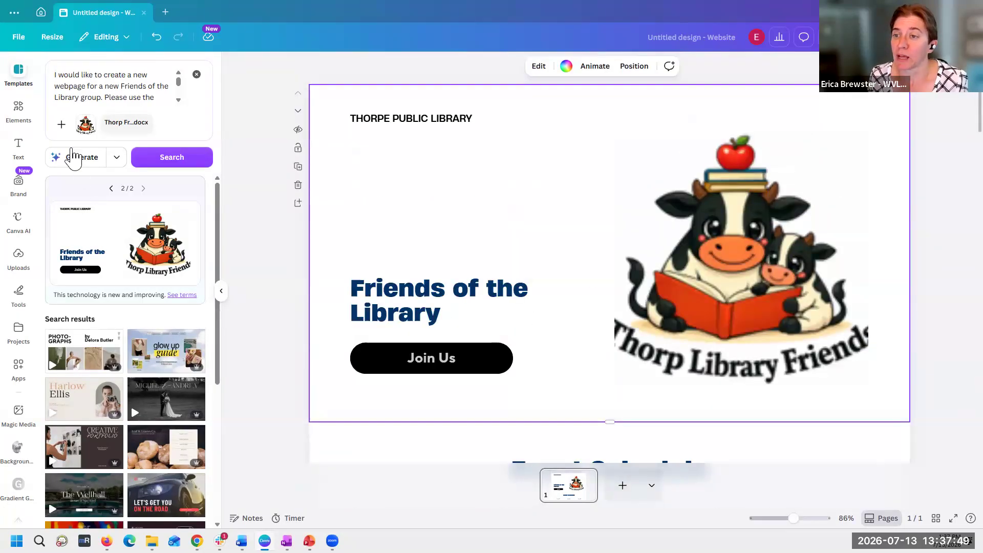
- Create a new Brochure (Trifold) design, finding the format by searching the design types for "br"
{"action": "left_click", "coordinate": [115, 164]}
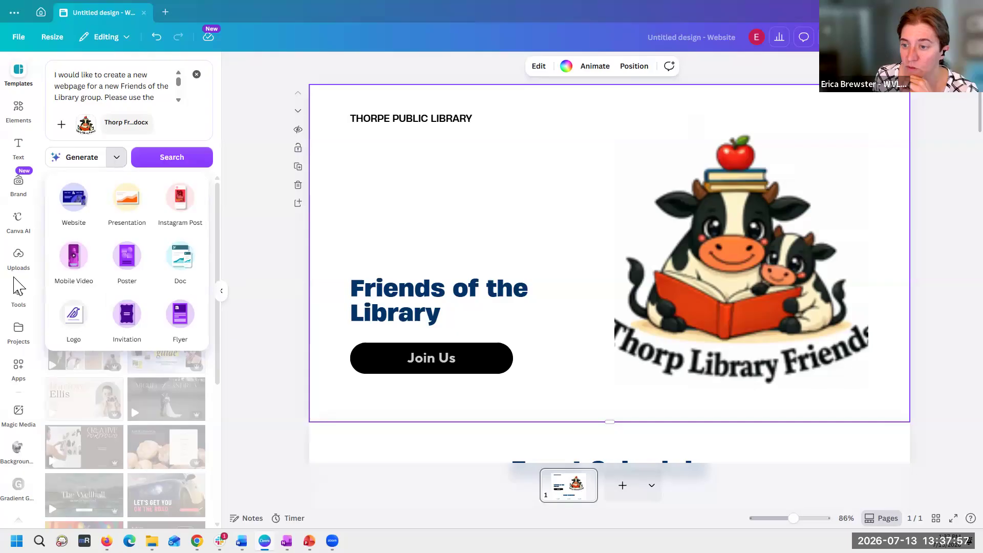
{"action": "left_click", "coordinate": [8, 35]}
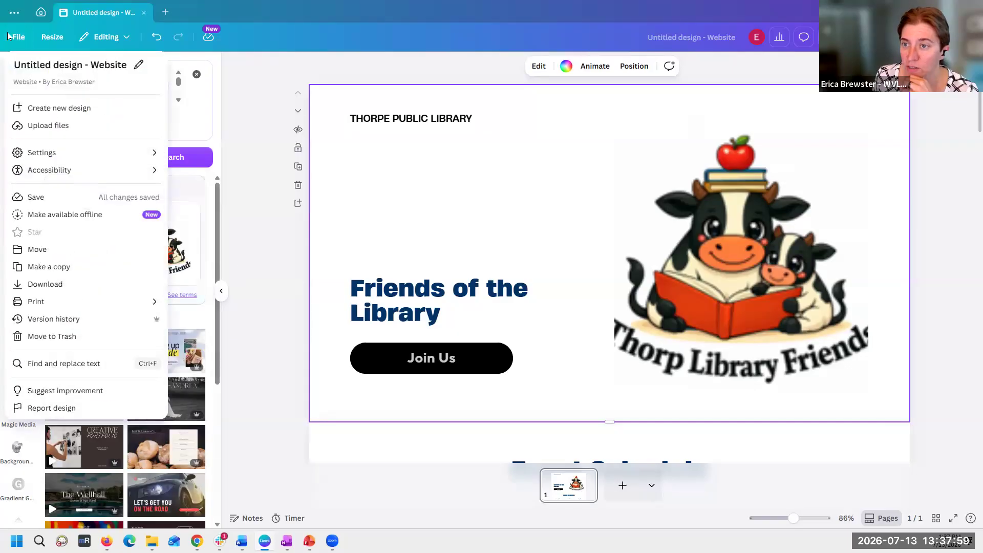
{"action": "left_click", "coordinate": [54, 109]}
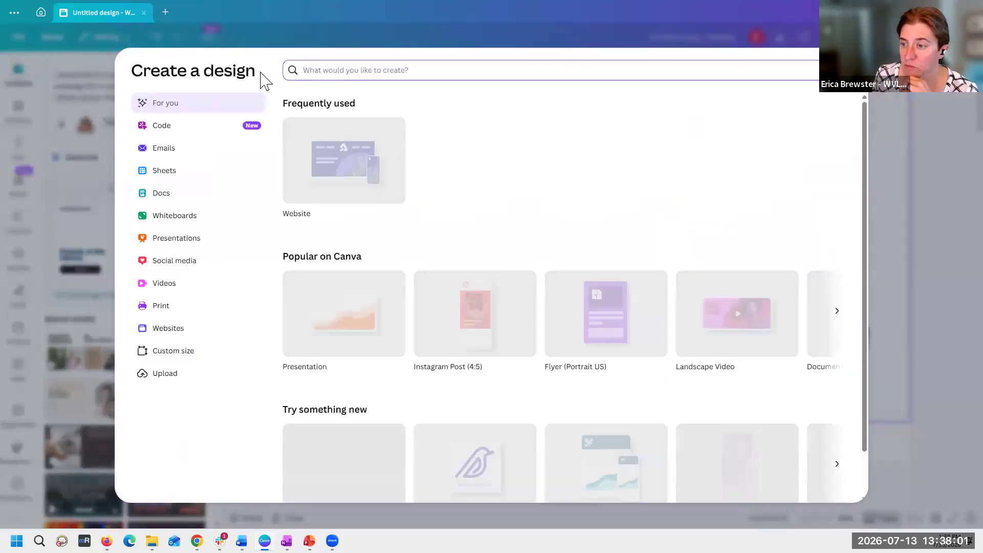
{"action": "type", "text": "br"}
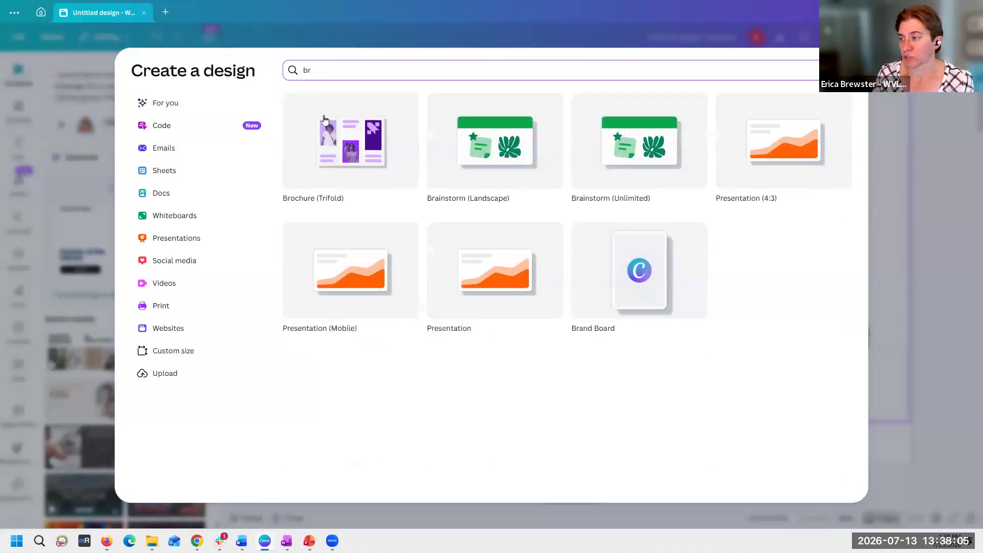
{"action": "left_click", "coordinate": [335, 134]}
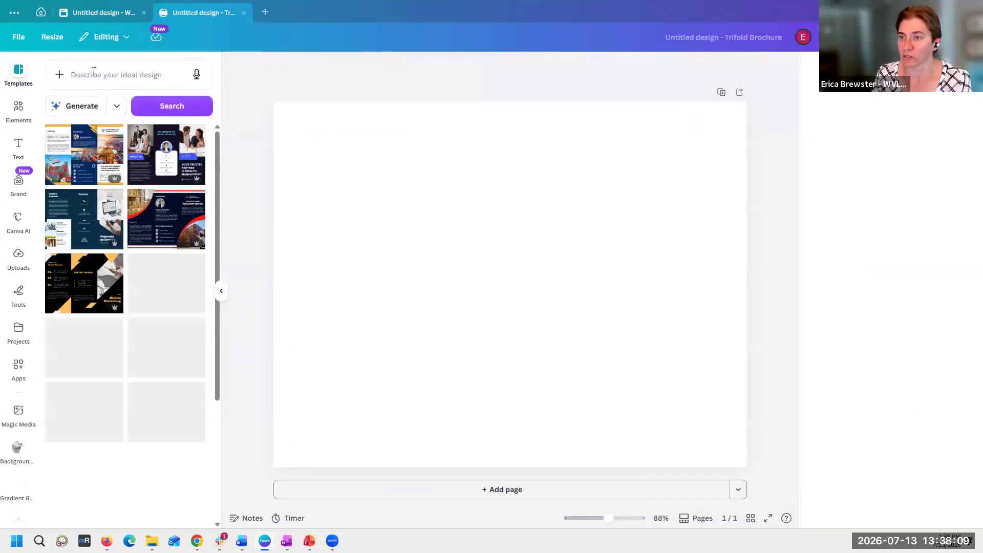
- Begin the design prompt with "create a trifold brochure for the Thorp Friends of the Library using this information and"
{"action": "left_click", "coordinate": [82, 75]}
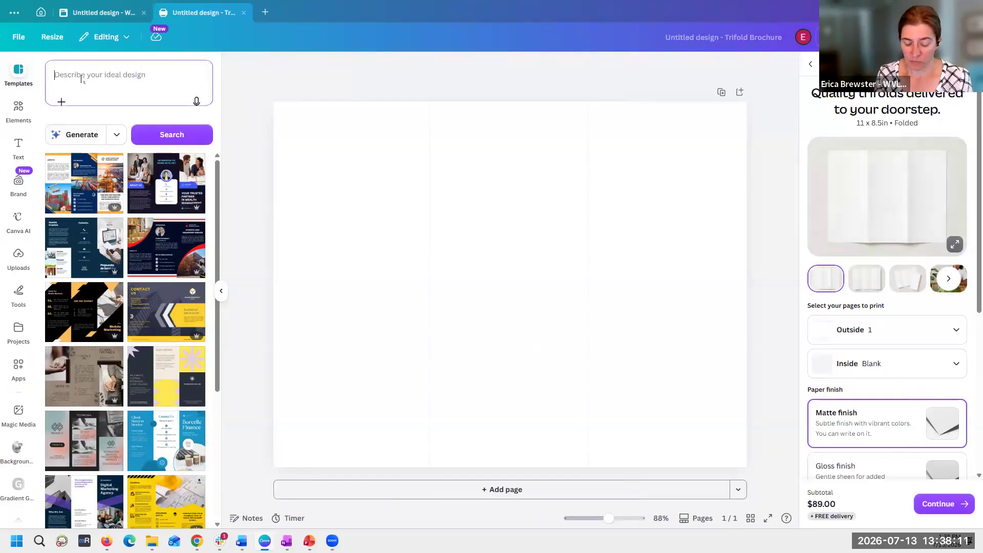
{"action": "type", "text": "create a trifold"}
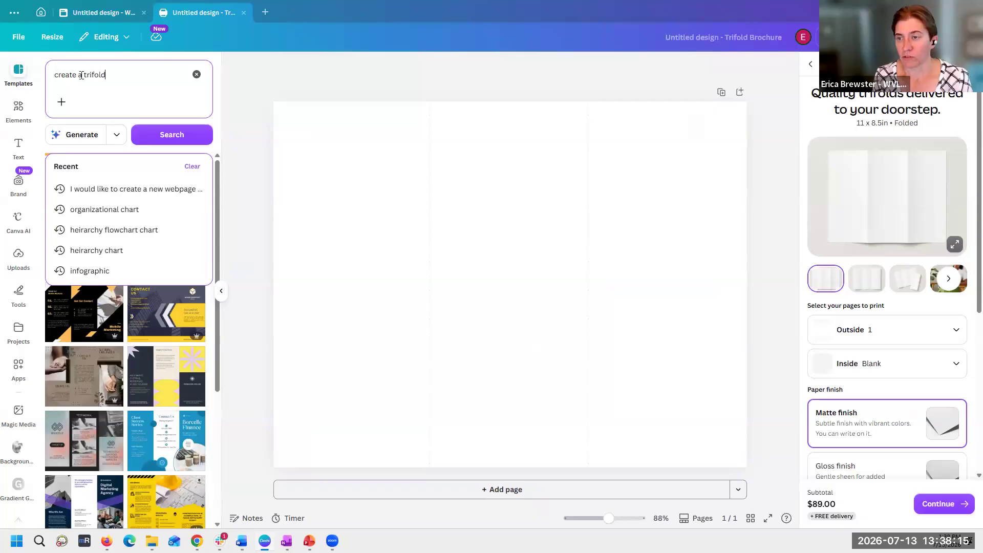
{"action": "type", "text": " brochure for rt"}
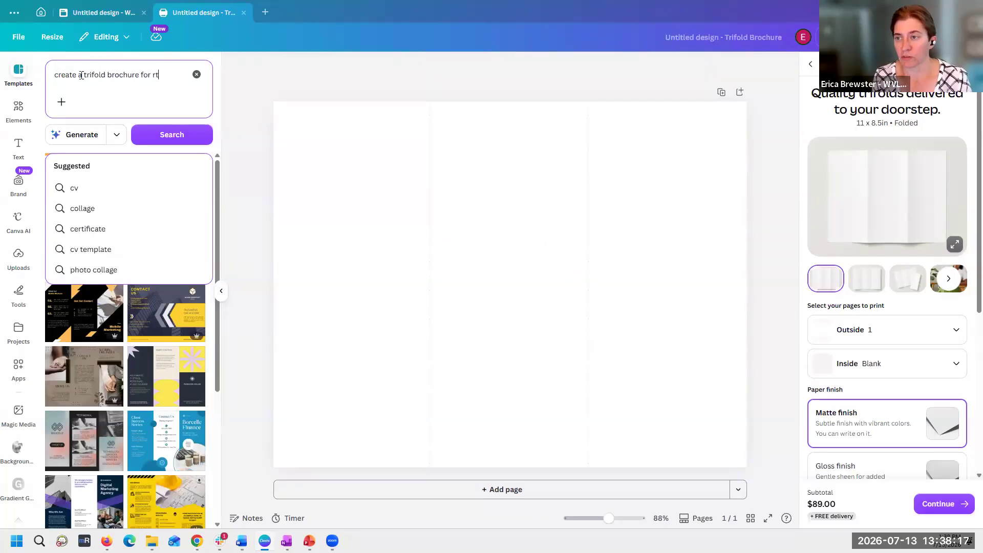
{"action": "type", "text": "he Thorp"}
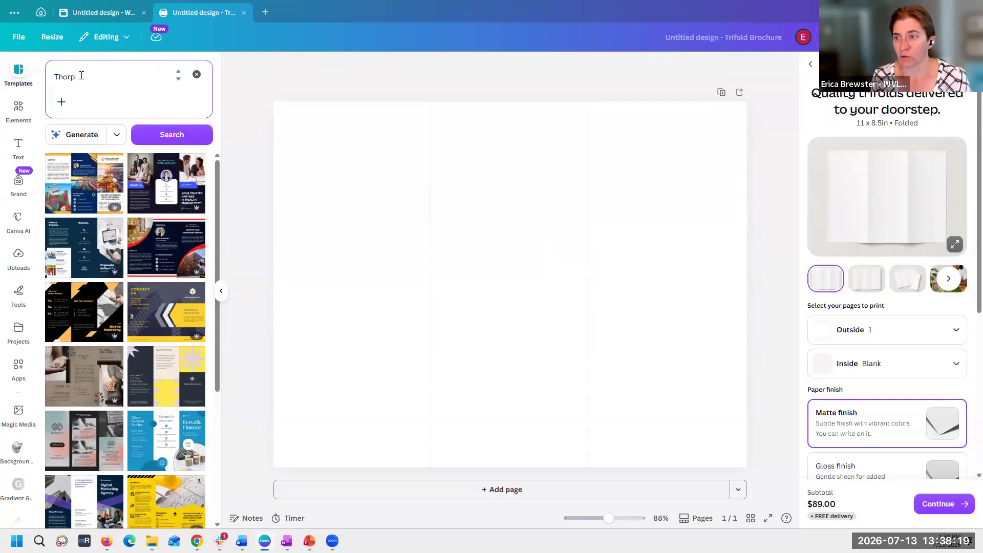
{"action": "type", "text": " Friends of the Library ysubg"}
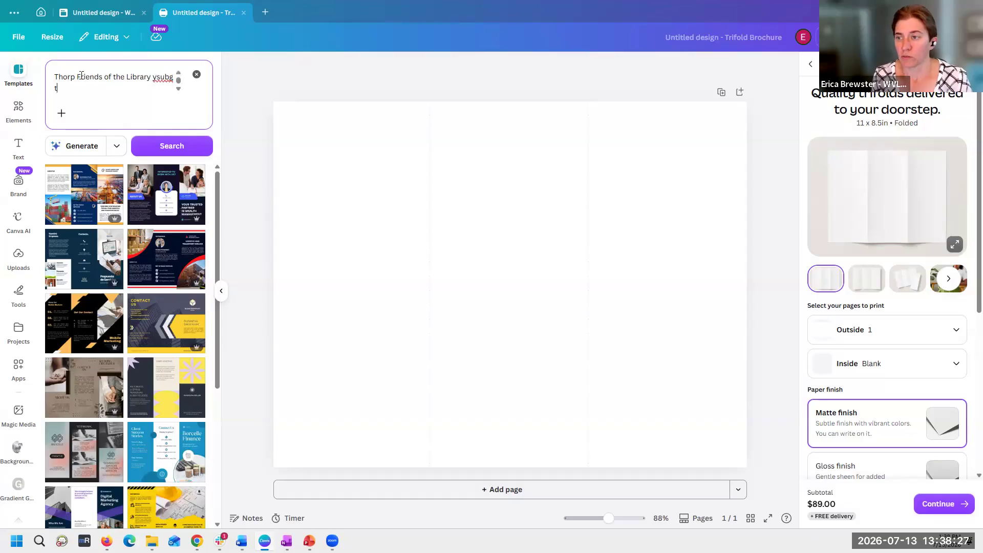
{"action": "key", "text": "BackSpace"}
{"action": "type", "text": "using this"}
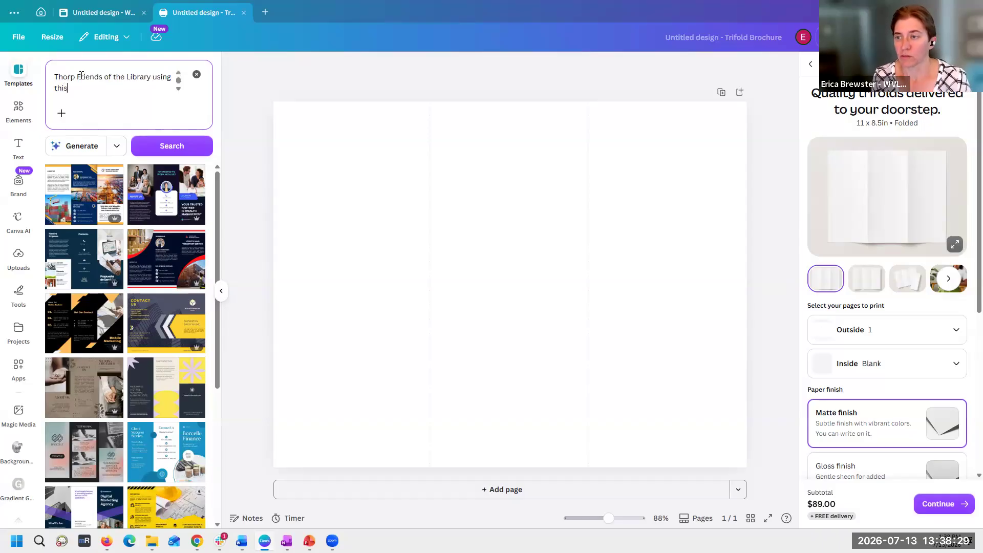
{"action": "type", "text": " information and"}
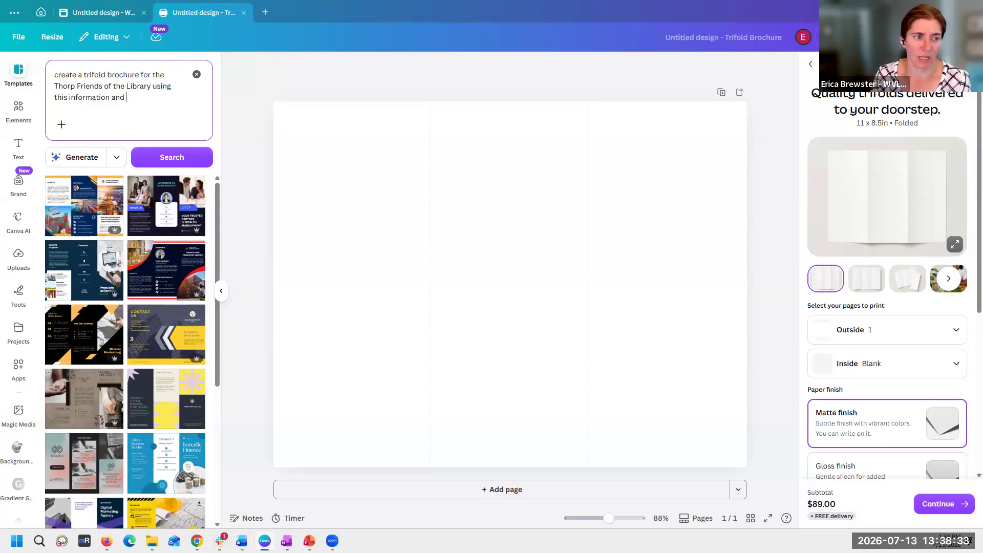
- Continue the brochure prompt with "the attached logo" and paste in the Friends information from the Word document
{"action": "key", "text": "alt+Tab"}
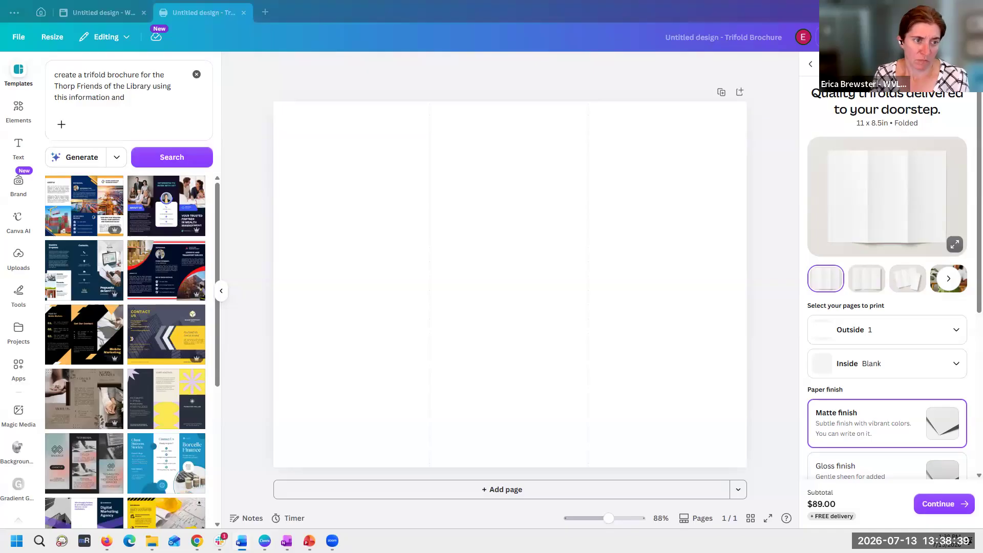
{"action": "left_click", "coordinate": [143, 110]}
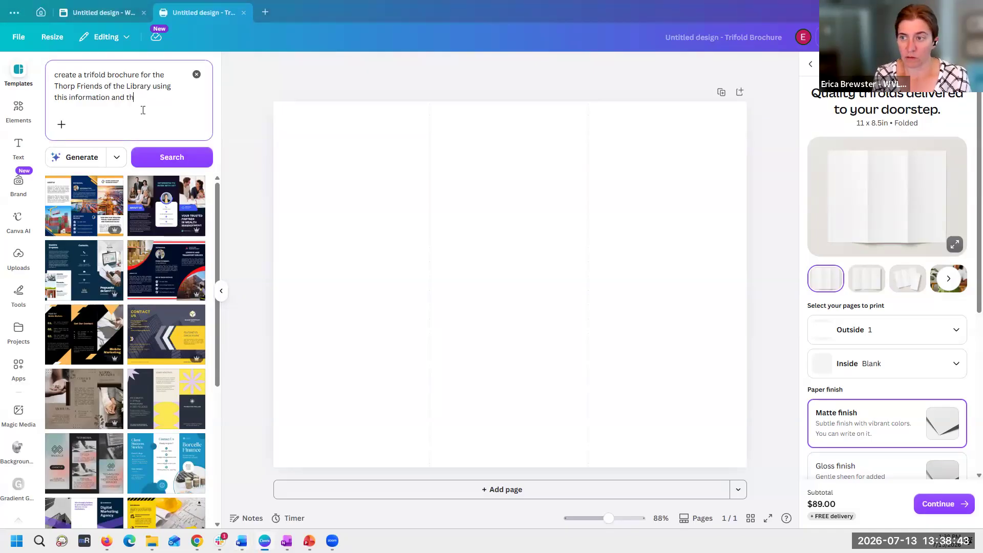
{"action": "type", "text": "the attache"}
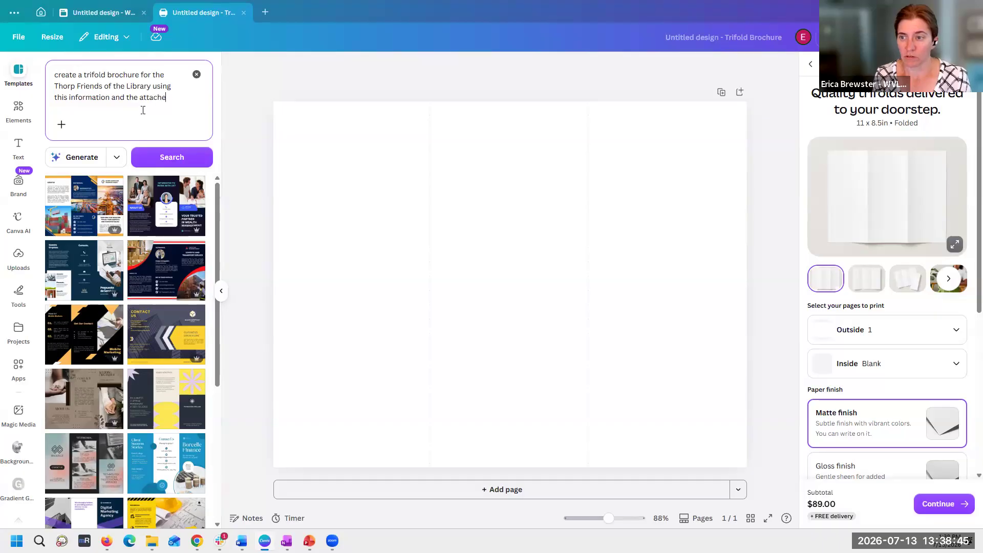
{"action": "type", "text": "d logo"}
{"action": "key", "text": "ctrl+v"}
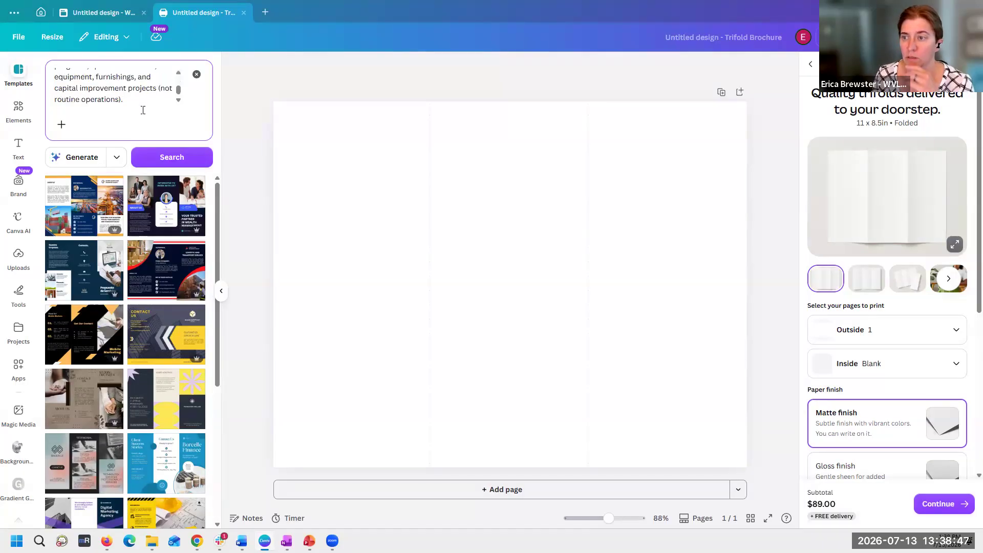
{"action": "scroll", "coordinate": [147, 101], "scroll_direction": "up", "scroll_amount": 10}
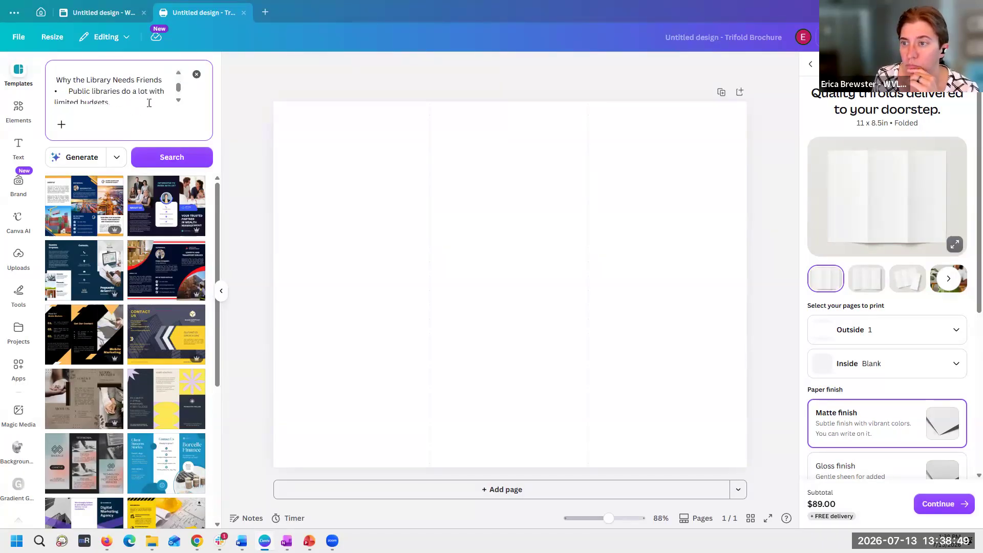
{"action": "scroll", "coordinate": [150, 102], "scroll_direction": "down", "scroll_amount": 10}
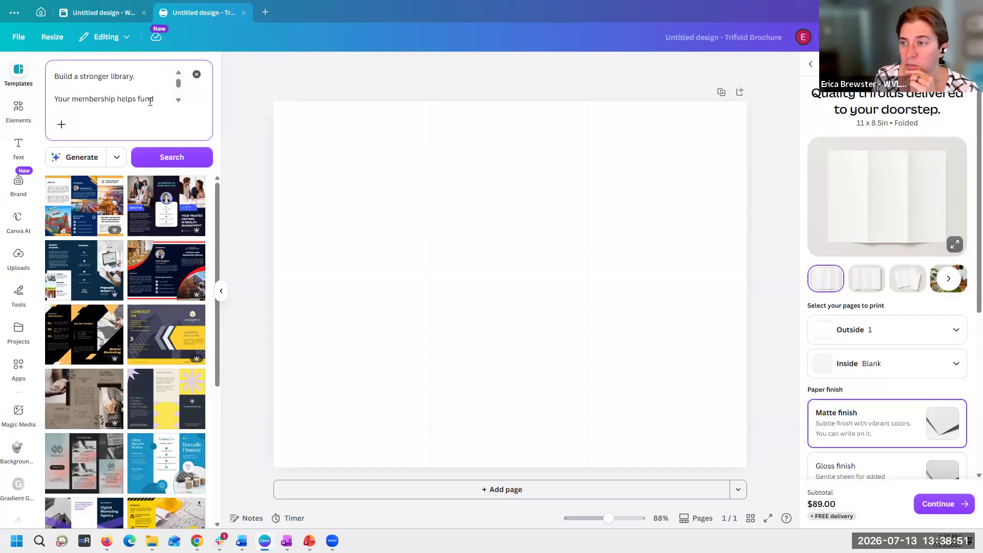
- Upload the Thorp Library Friends cow logo to the brochure prompt and generate the design, retrying the generation once
{"action": "left_click", "coordinate": [62, 124]}
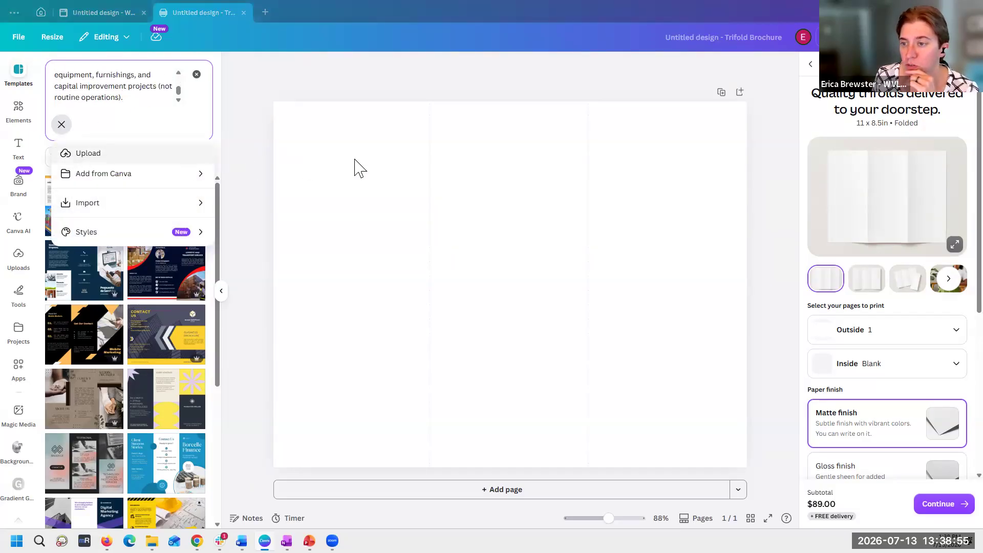
{"action": "left_click", "coordinate": [198, 157]}
{"action": "left_click", "coordinate": [395, 260]}
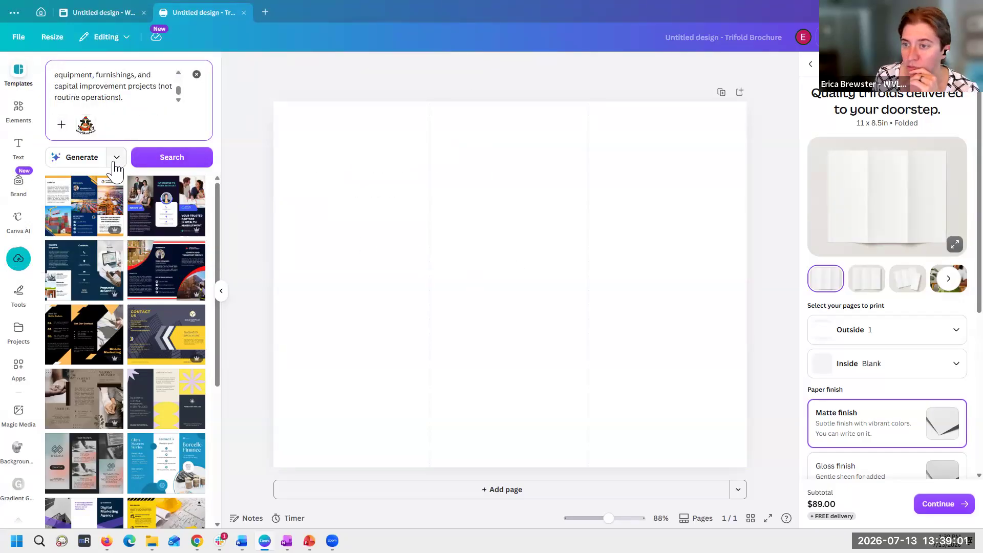
{"action": "key", "text": "Return"}
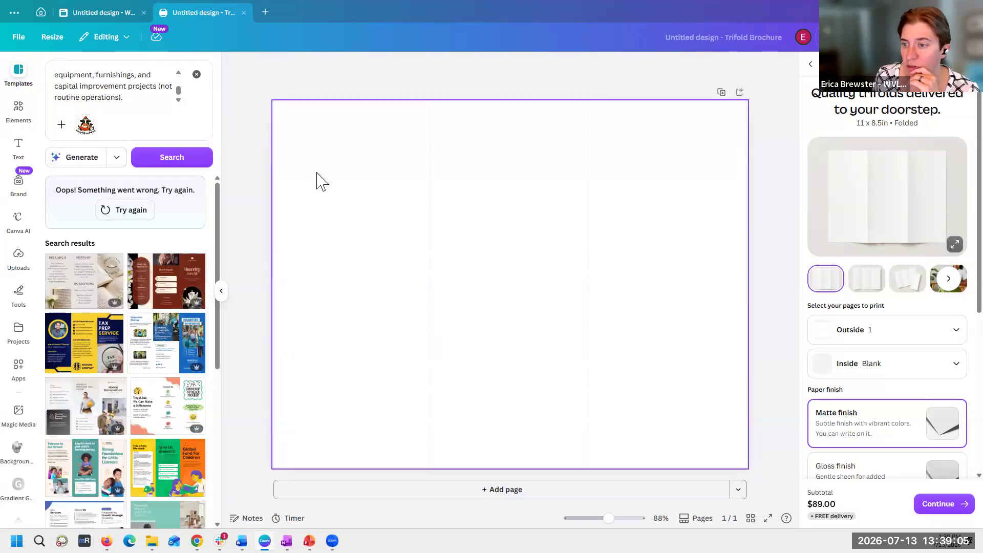
{"action": "left_click", "coordinate": [131, 213]}
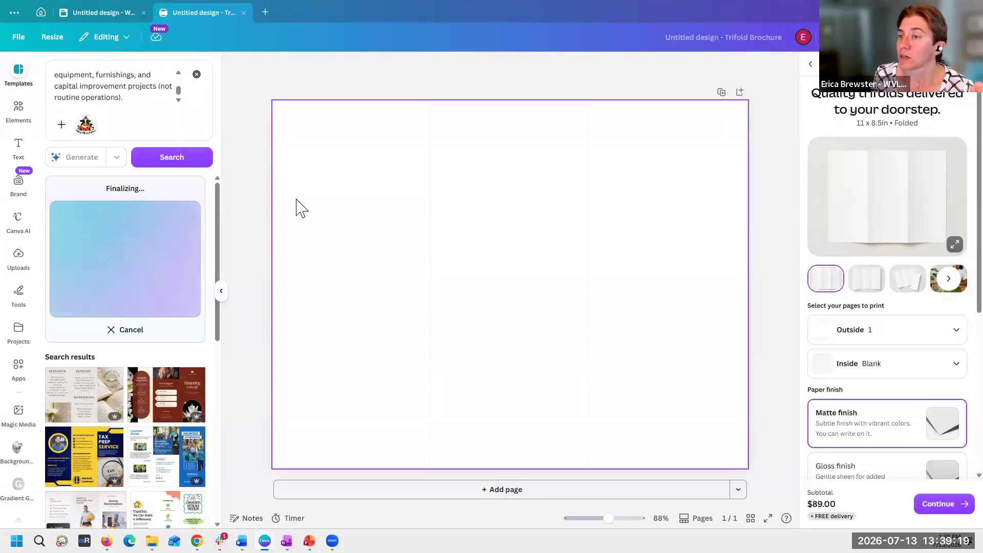
- Switch to the Claude chat in the browser and check the progress of the Friends of the Library webpage
{"action": "mouse_move", "coordinate": [220, 541]}
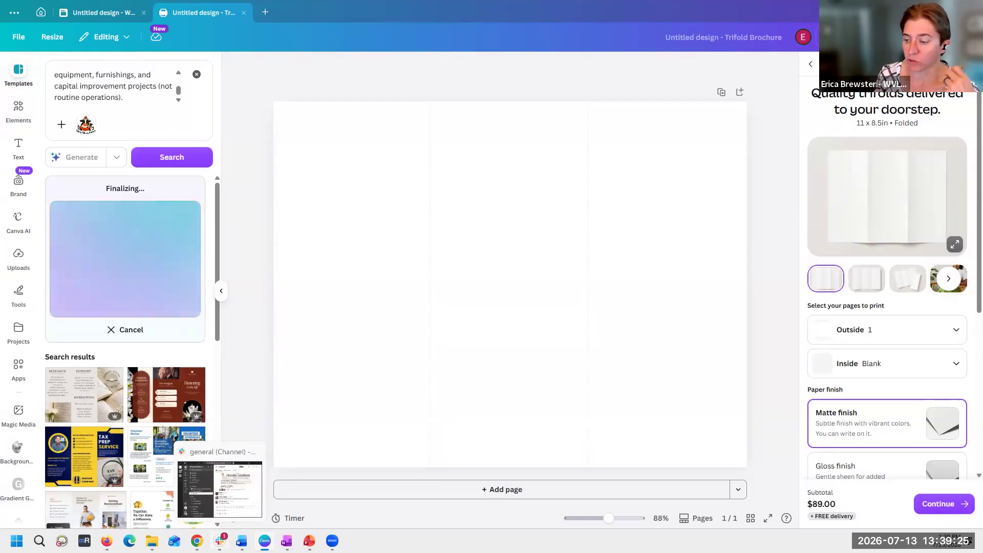
{"action": "mouse_move", "coordinate": [332, 541]}
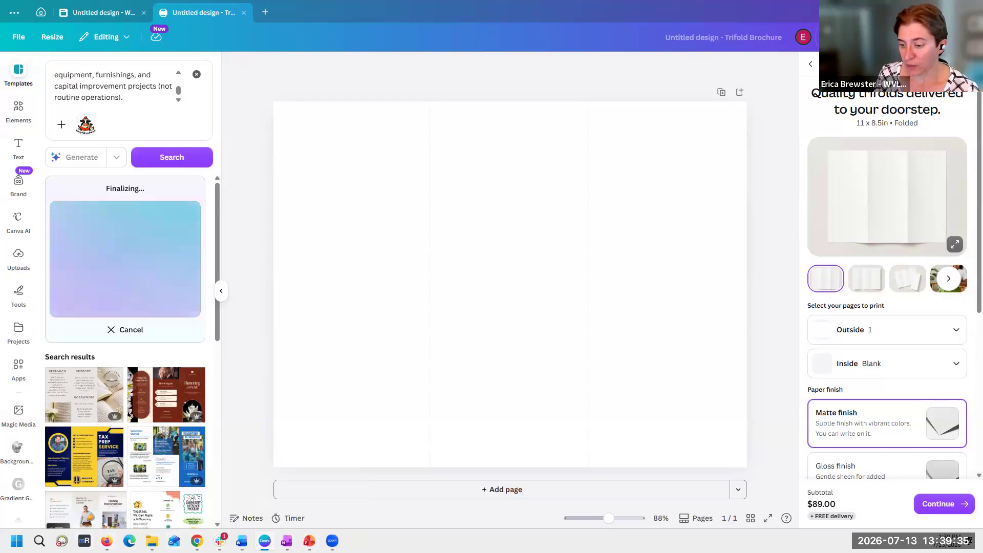
{"action": "left_click", "coordinate": [102, 479]}
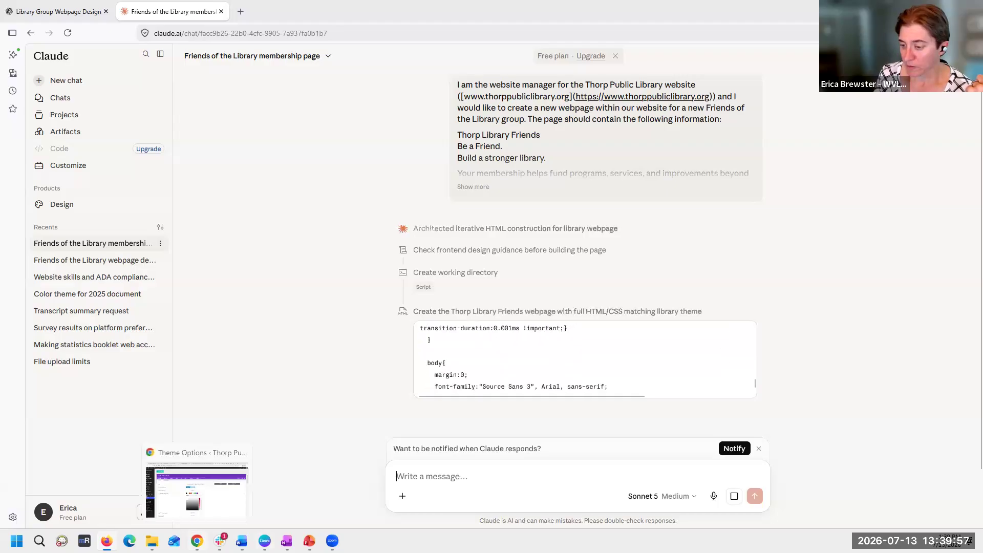
- Switch to Chrome and bring up the WordPress editor for the Thorp Library Friends page
{"action": "left_click", "coordinate": [197, 489]}
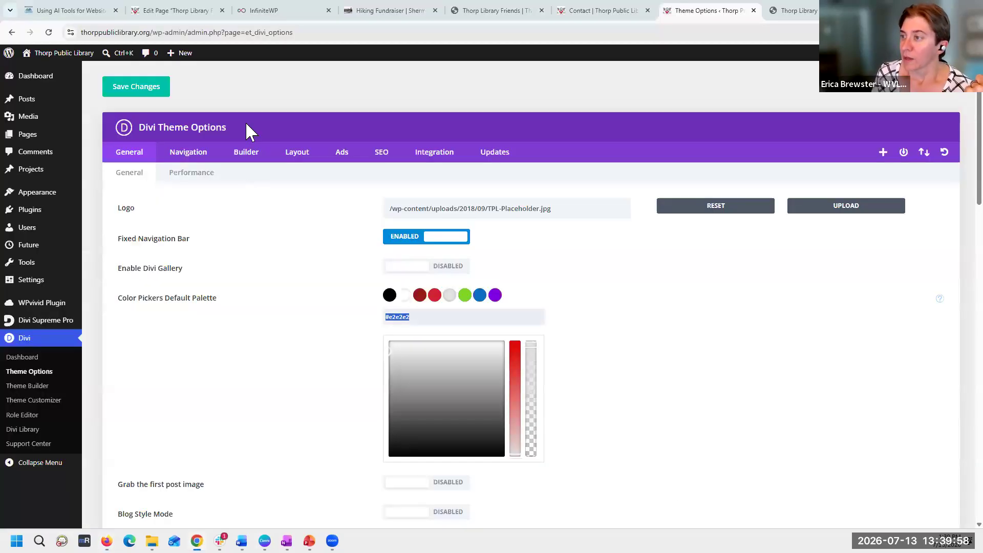
{"action": "left_click", "coordinate": [593, 12]}
{"action": "left_click", "coordinate": [808, 14]}
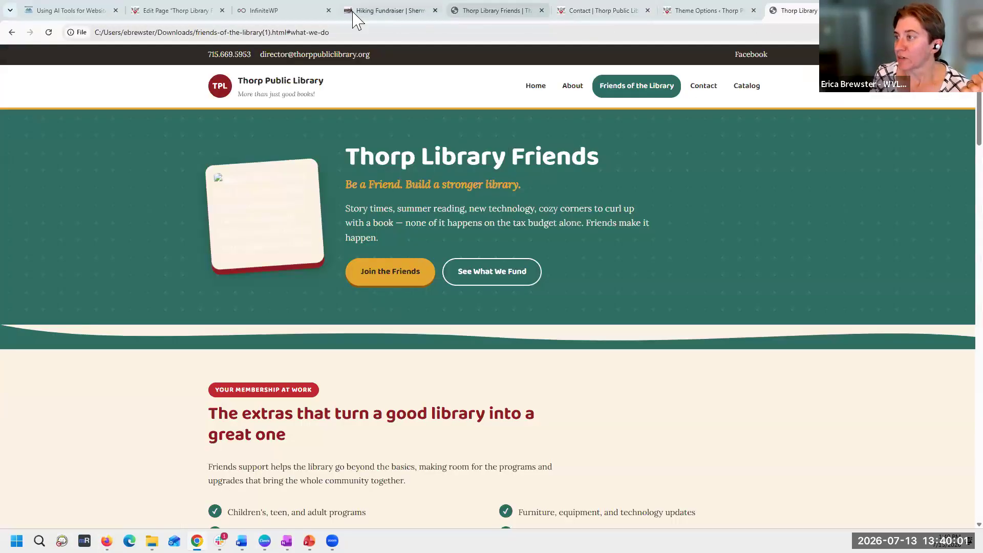
{"action": "left_click", "coordinate": [169, 11]}
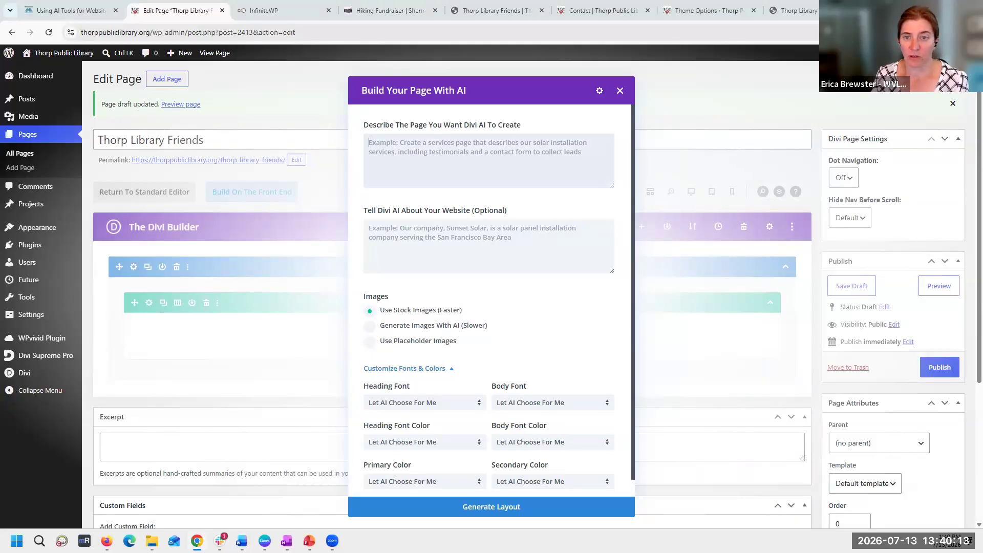
{"action": "type", "text": "The website should match the overall theme of the Thorp Public Library website but give a unique identity to the Friends group. Please ensure all elements meet WCAG 2.1 Level AA accessibility standards."}
{"action": "scroll", "coordinate": [501, 169], "scroll_direction": "up", "scroll_amount": 5}
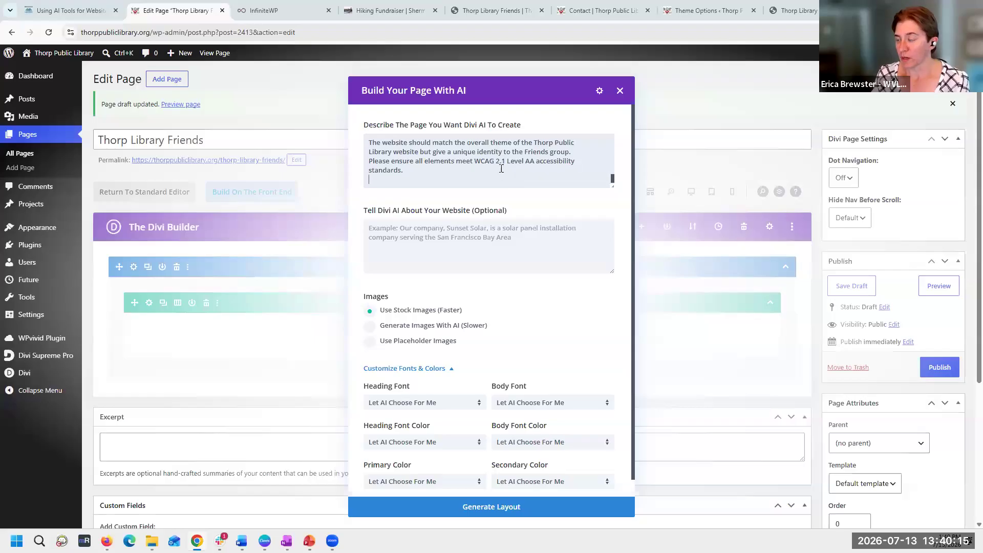
{"action": "scroll", "coordinate": [502, 168], "scroll_direction": "up", "scroll_amount": 5}
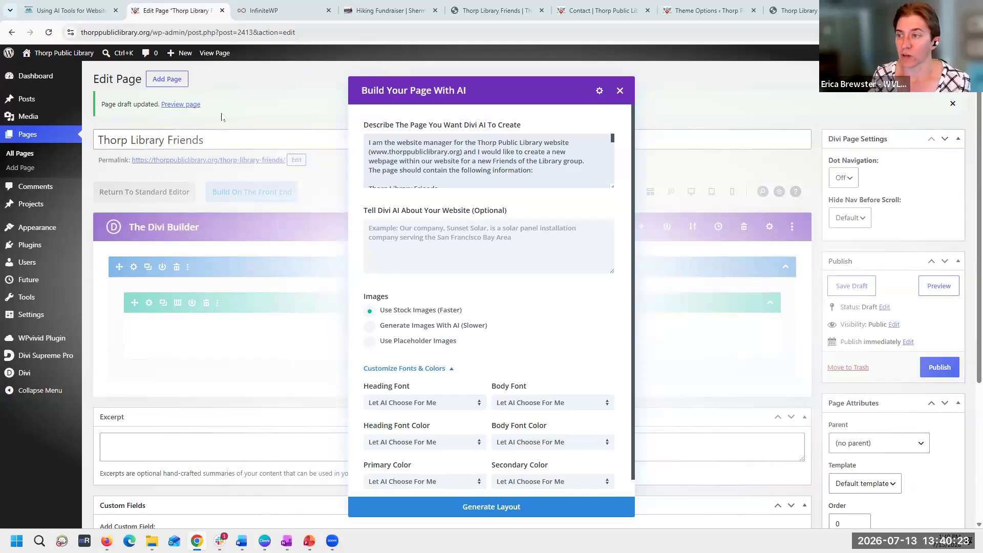
{"action": "left_click", "coordinate": [620, 91]}
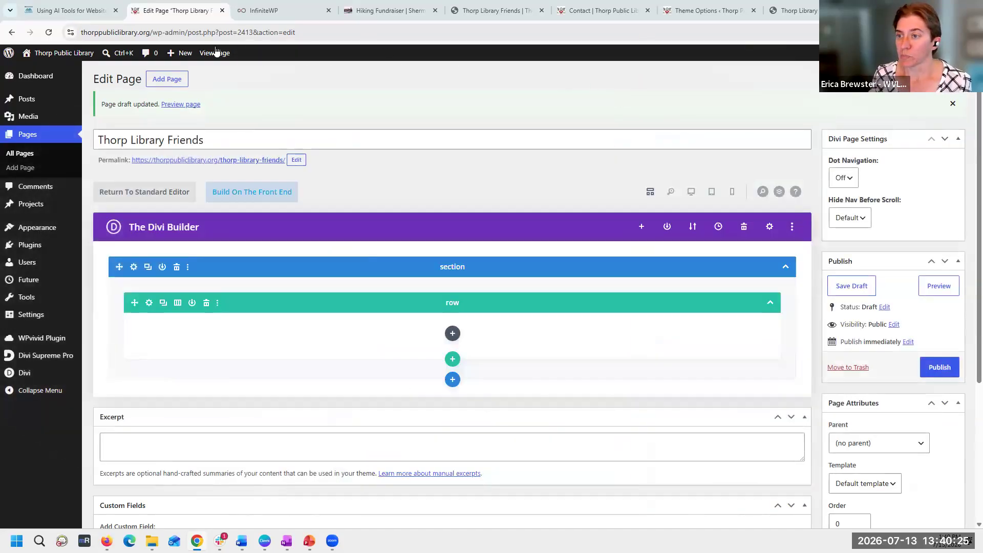
- Open a new WordPress page in a separate tab, title it "T" and switch it to the Divi Builder
{"action": "right_click", "coordinate": [171, 76]}
{"action": "left_click", "coordinate": [205, 85]}
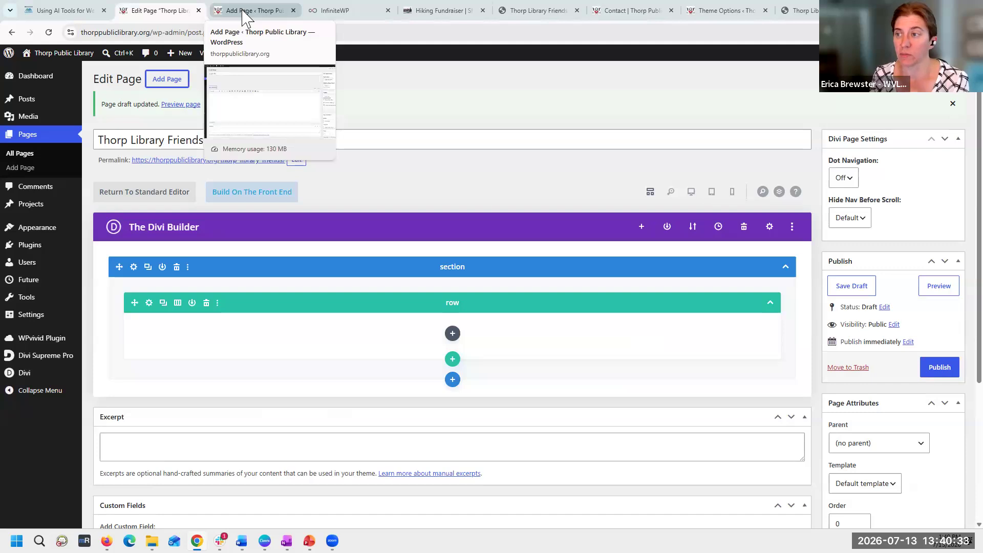
{"action": "left_click", "coordinate": [247, 18]}
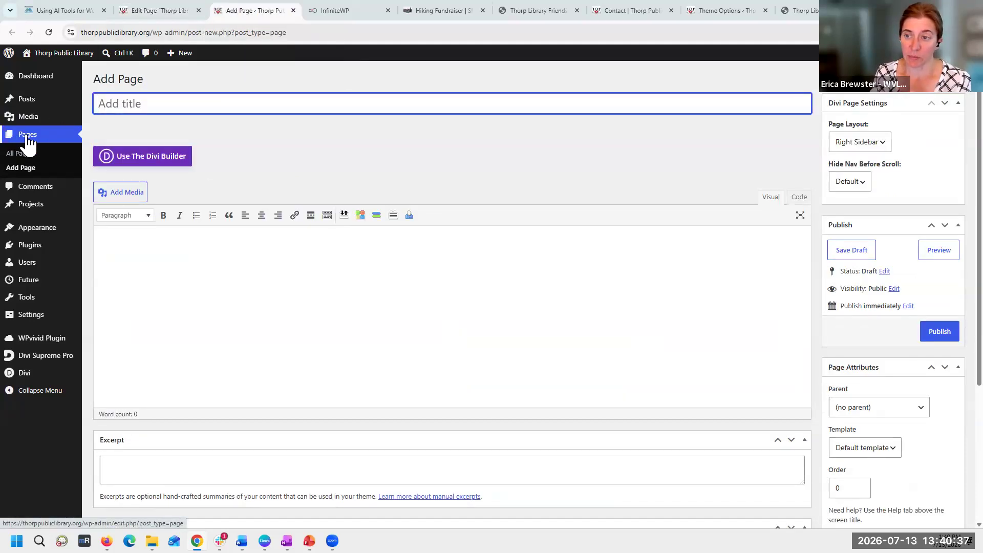
{"action": "type", "text": "T"}
{"action": "left_click", "coordinate": [161, 10]}
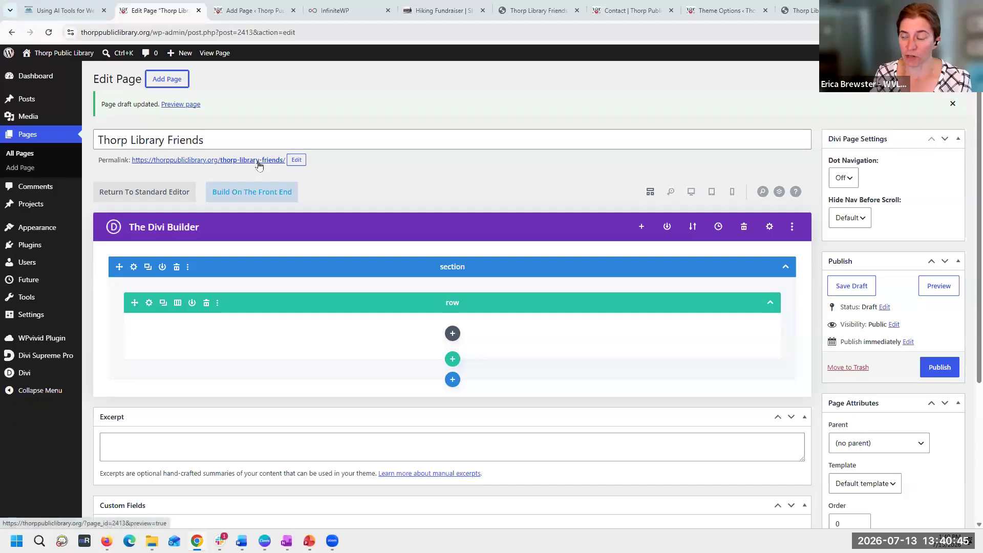
{"action": "left_click", "coordinate": [239, 11]}
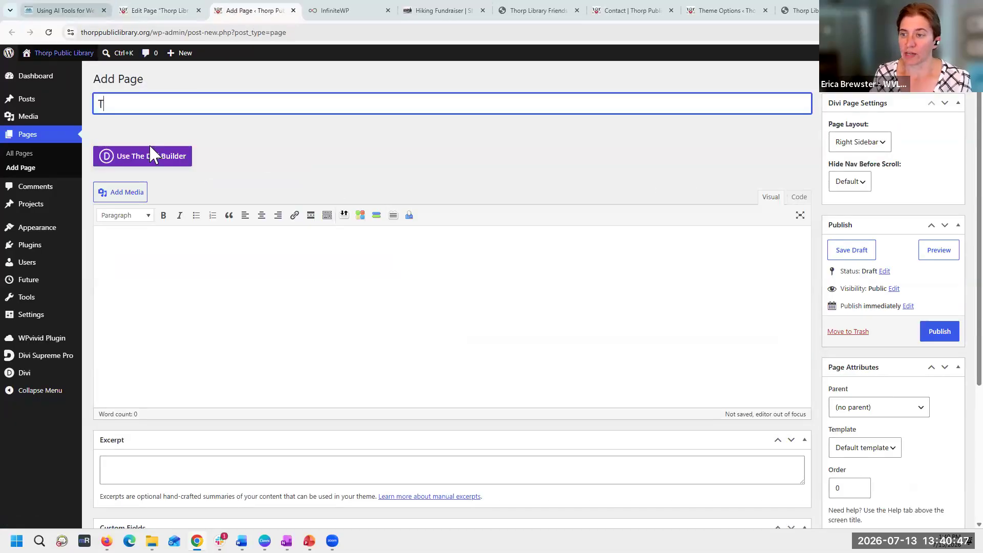
{"action": "left_click", "coordinate": [143, 161]}
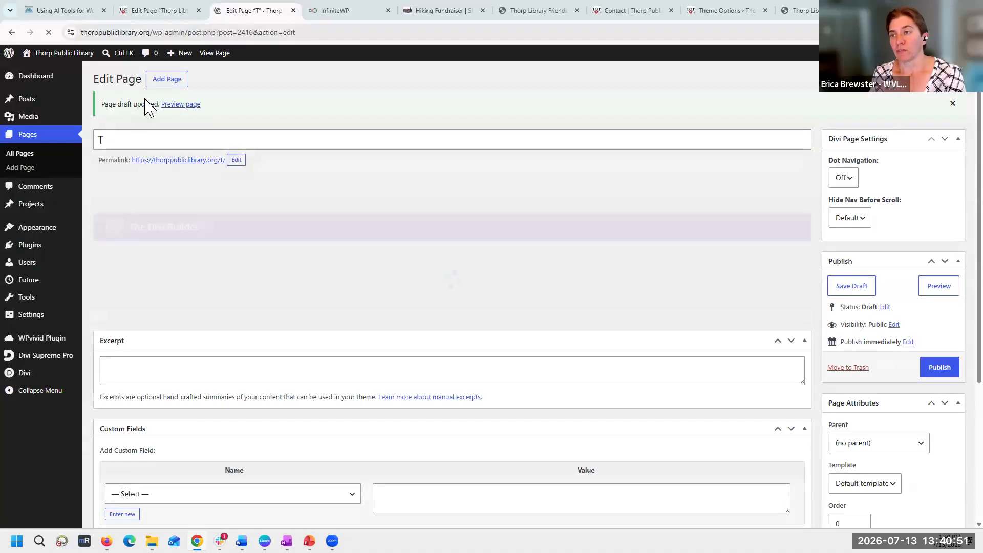
- Choose Build With AI as the starting method for the new page "T"
{"action": "left_click", "coordinate": [163, 11]}
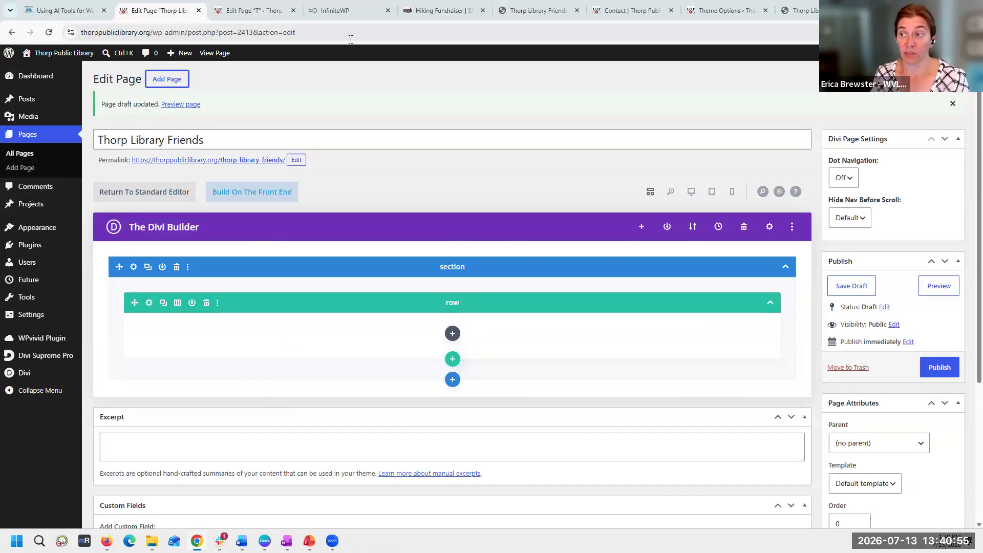
{"action": "left_click", "coordinate": [252, 11]}
{"action": "left_click", "coordinate": [185, 11]}
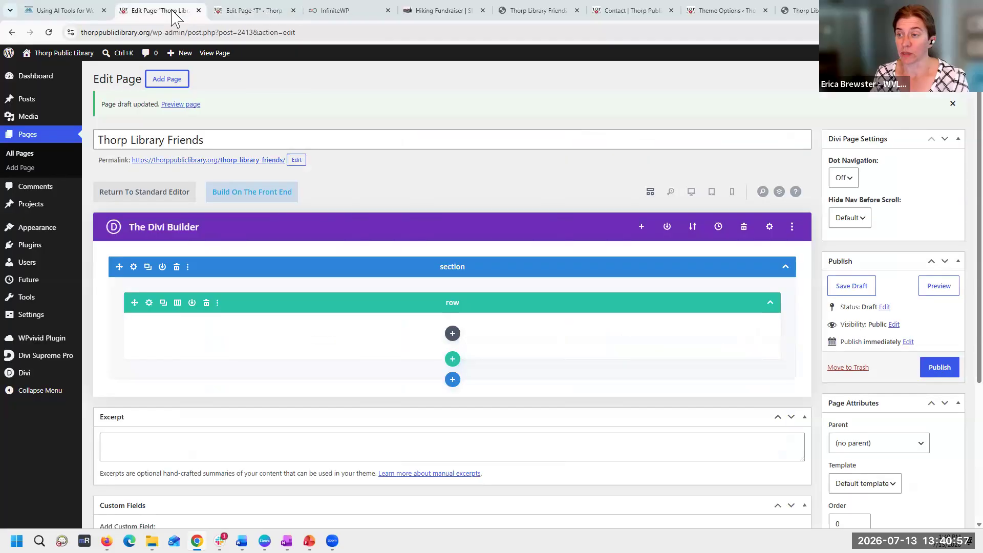
{"action": "left_click", "coordinate": [245, 12]}
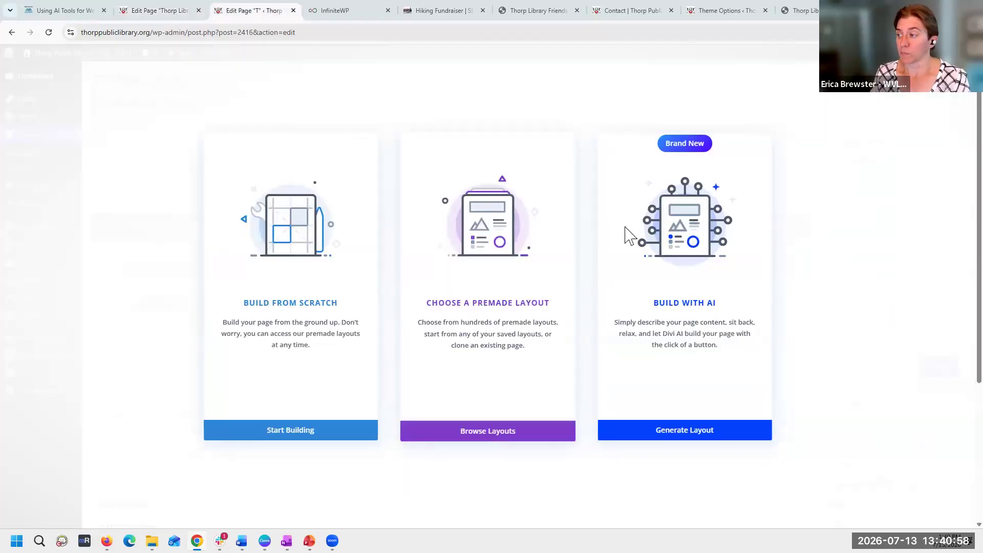
{"action": "left_click", "coordinate": [674, 338]}
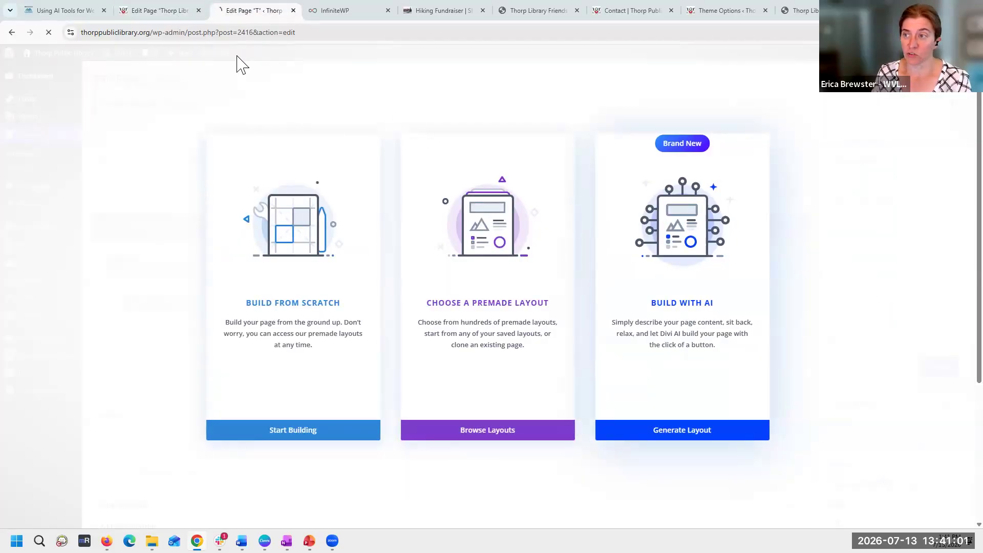
- Start a Build With AI layout on the Thorp Library Friends page and paste the webpage prompt as its page description
{"action": "left_click", "coordinate": [167, 11]}
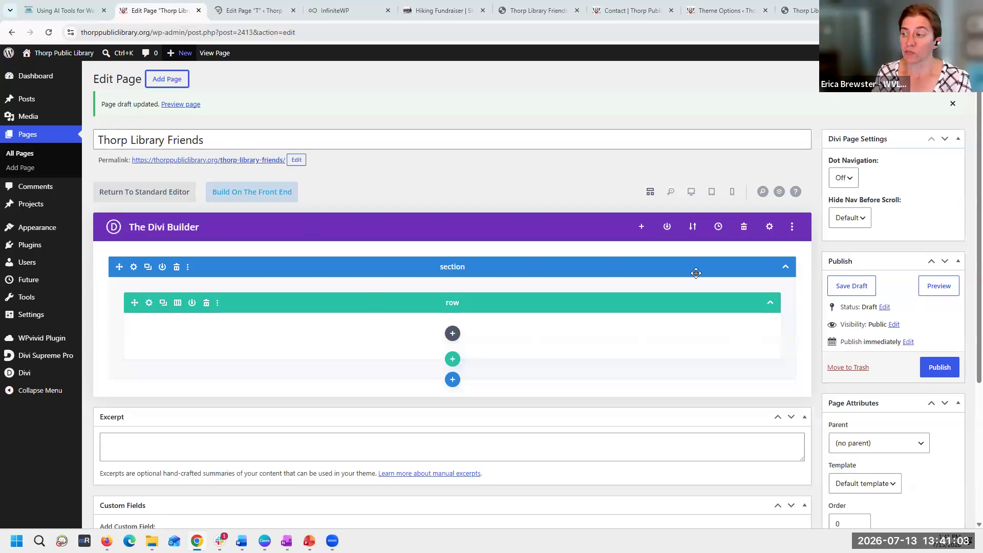
{"action": "left_click", "coordinate": [641, 228]}
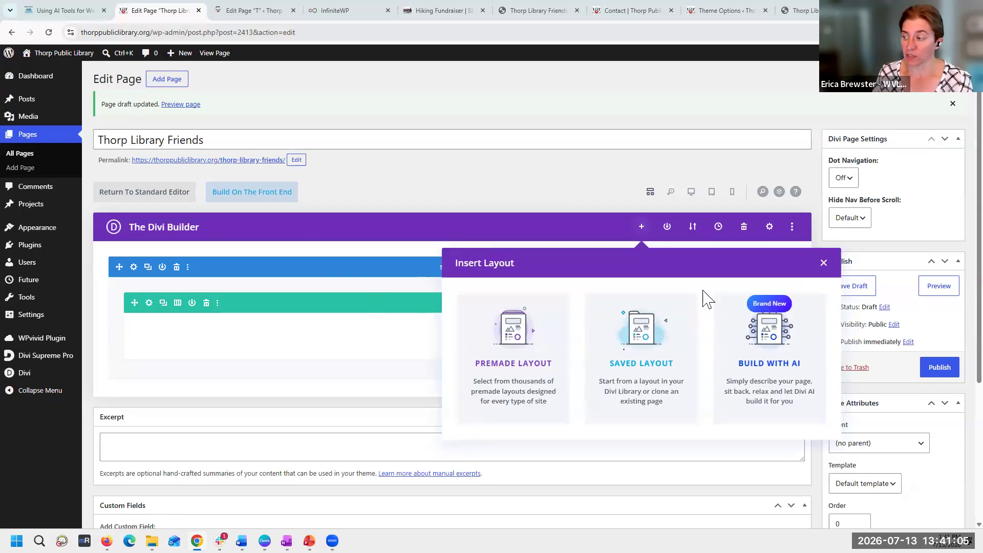
{"action": "left_click", "coordinate": [770, 385]}
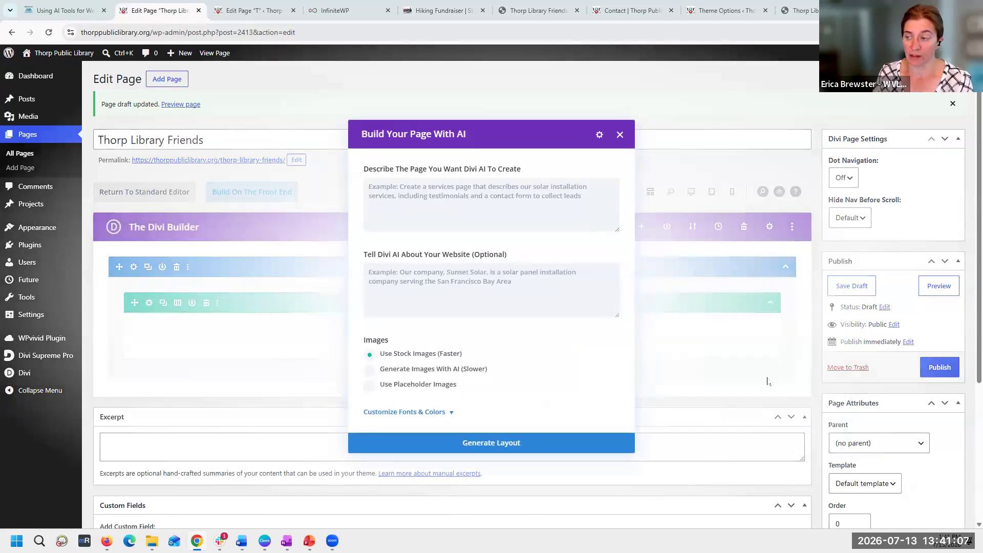
{"action": "left_click", "coordinate": [479, 210]}
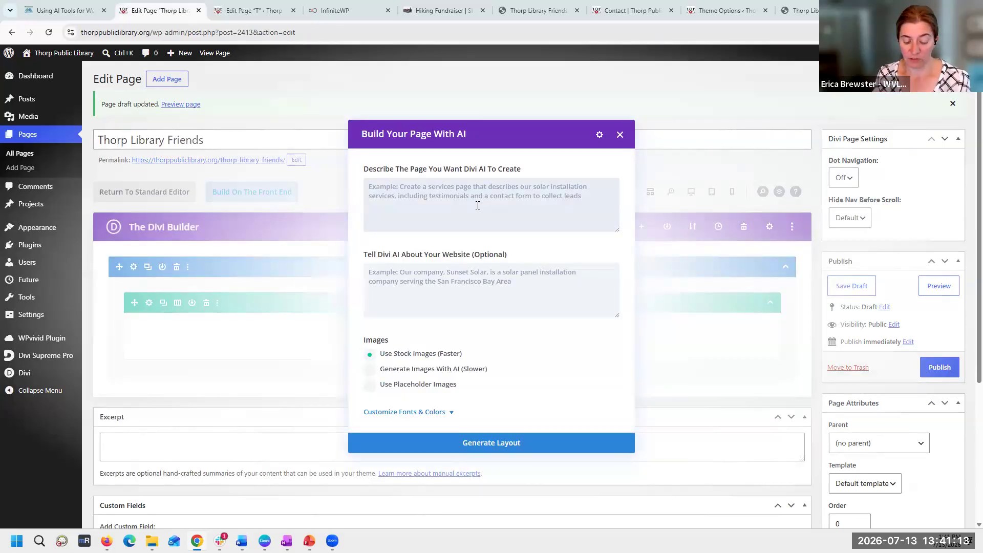
{"action": "key", "text": "ctrl+v"}
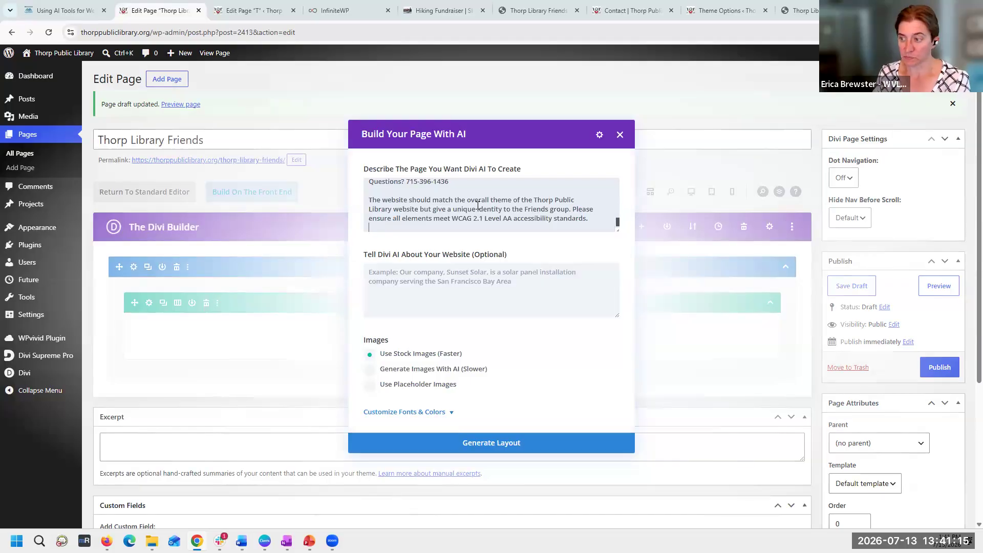
{"action": "key", "text": "BackSpace"}
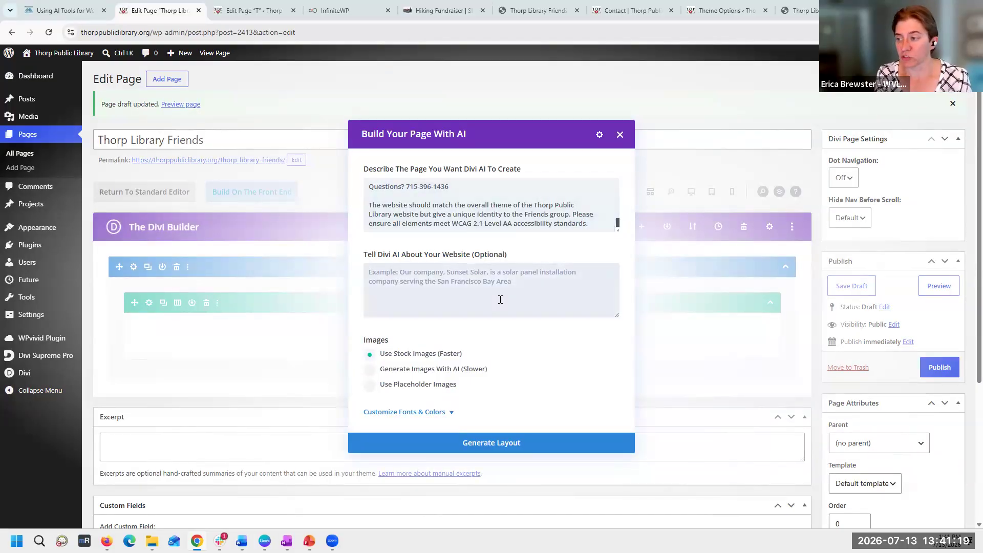
- Describe the website as "The thorp public library is a wisconsin public library that serves Thorp and the surround communities in Clark County" and choose placeholder images
{"action": "type", "text": "T"}
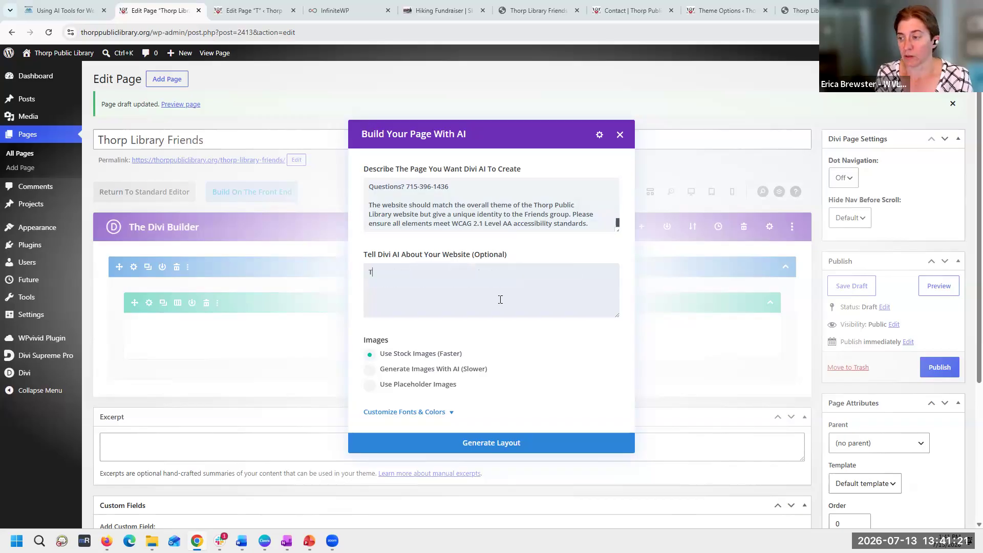
{"action": "type", "text": "he thorp publi"}
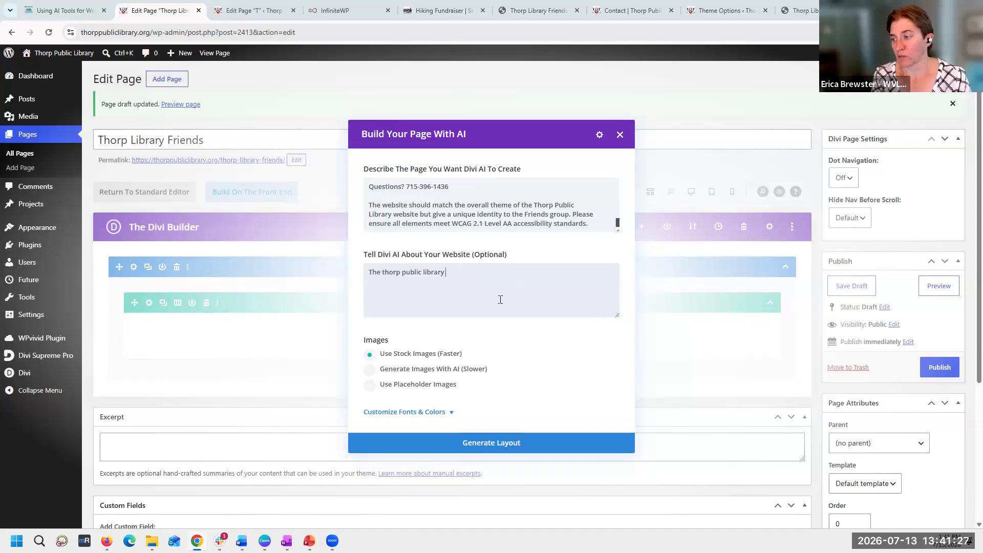
{"action": "type", "text": "c library serves aas a "}
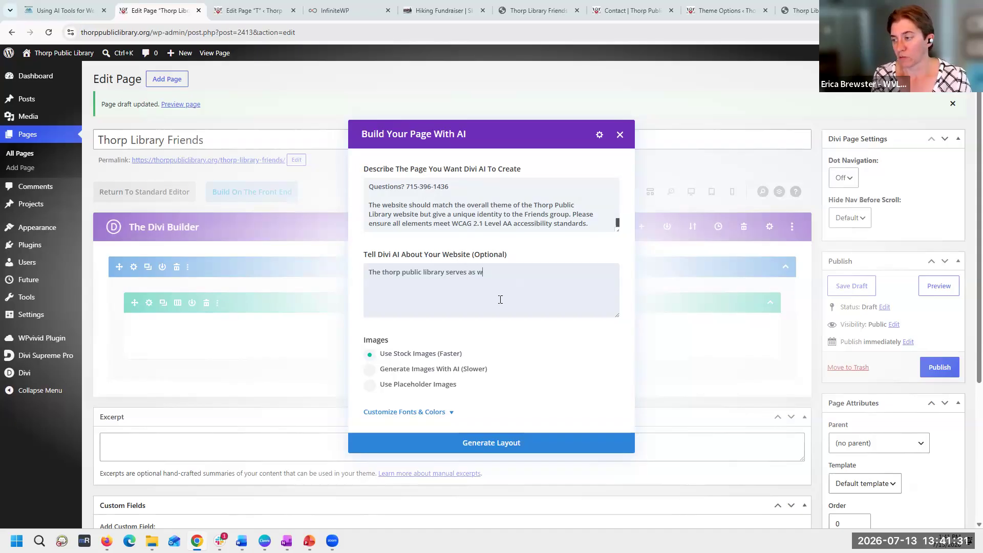
{"action": "type", "text": "nsin public li"}
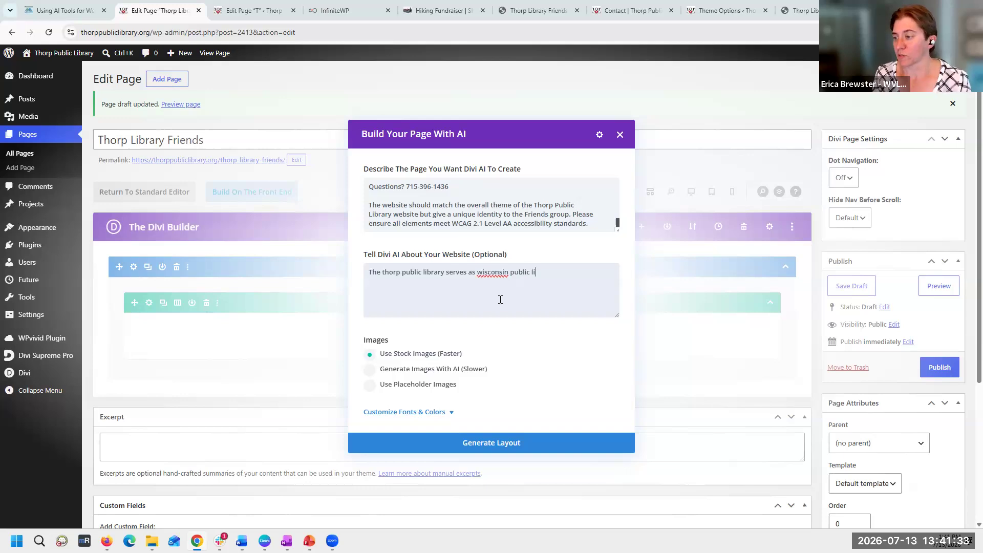
{"action": "key", "text": "ctrl+shift+Left"}
{"action": "key", "text": "ctrl+shift+Left"}
{"action": "type", "text": "u"}
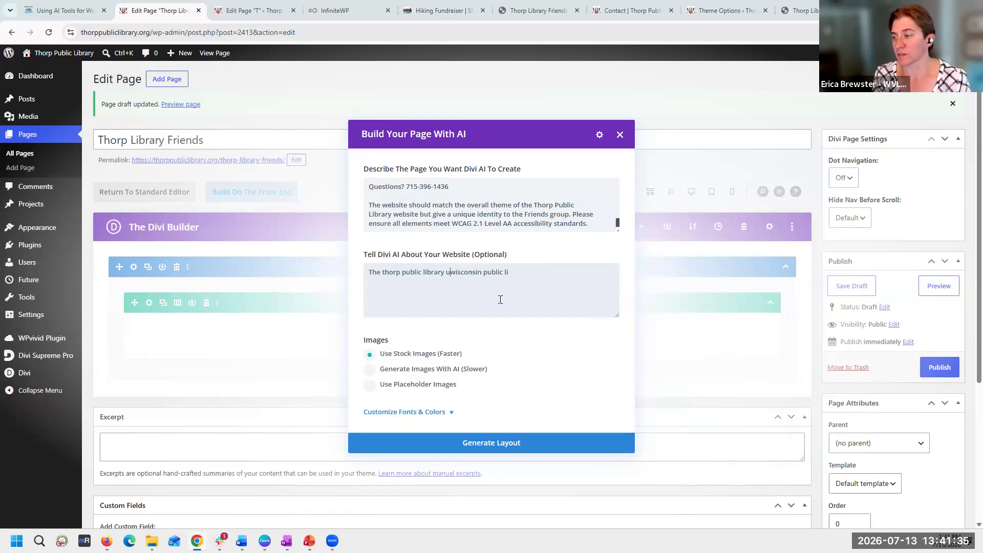
{"action": "key", "text": "BackSpace"}
{"action": "type", "text": "is a "}
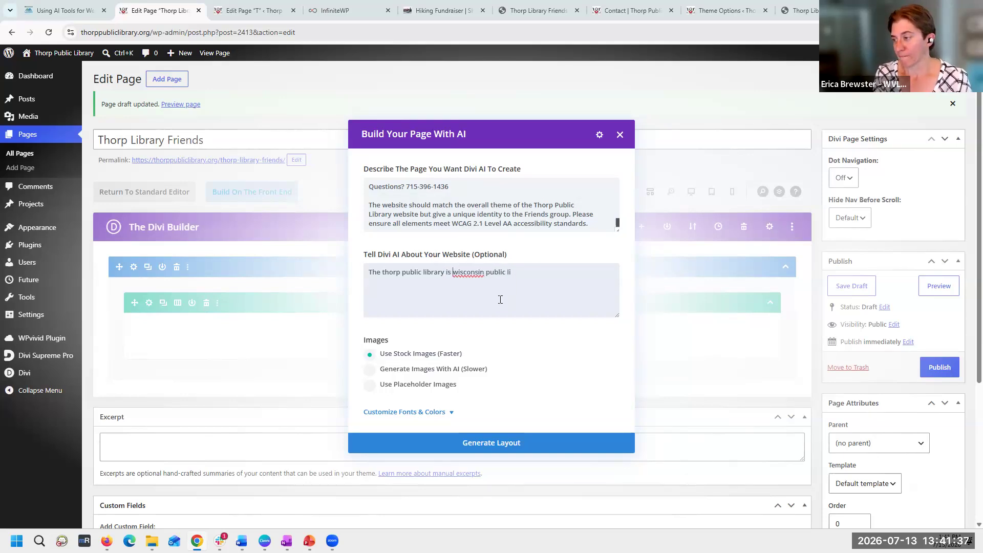
{"action": "type", "text": "ary that serves Thorp and the"}
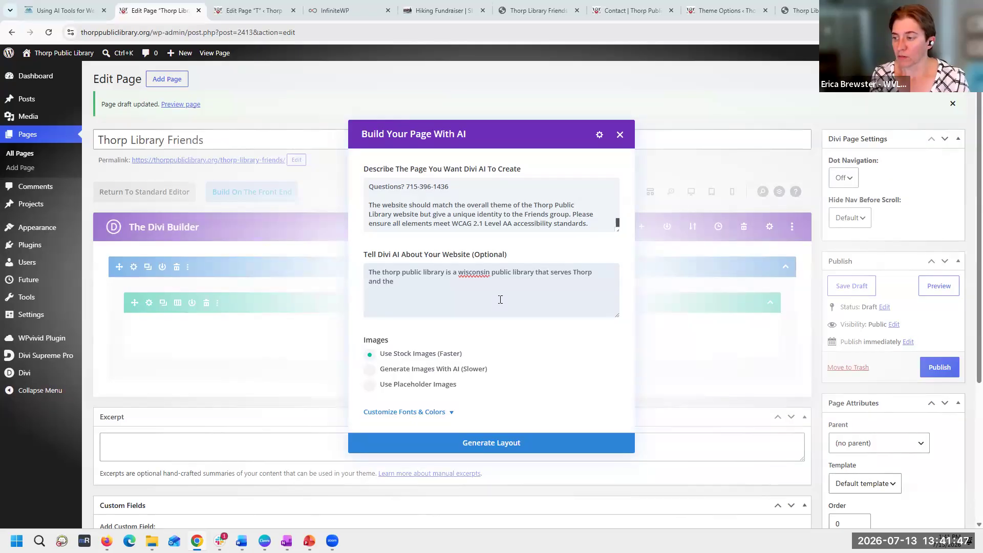
{"action": "type", "text": "d communities in Clark County"}
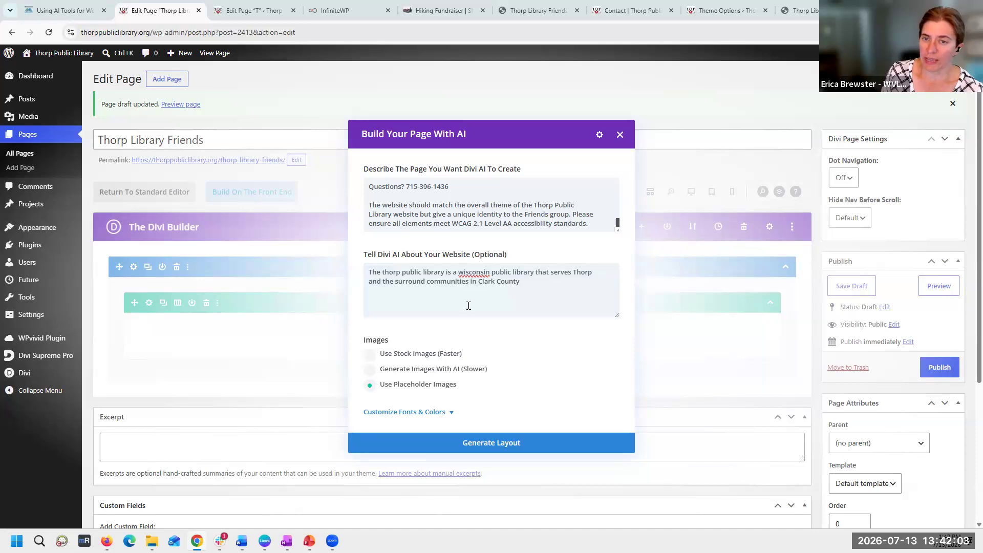
- Expand the font and color customization for the AI layout and set Primary Color to Custom
{"action": "scroll", "coordinate": [444, 359], "scroll_direction": "down", "scroll_amount": 4}
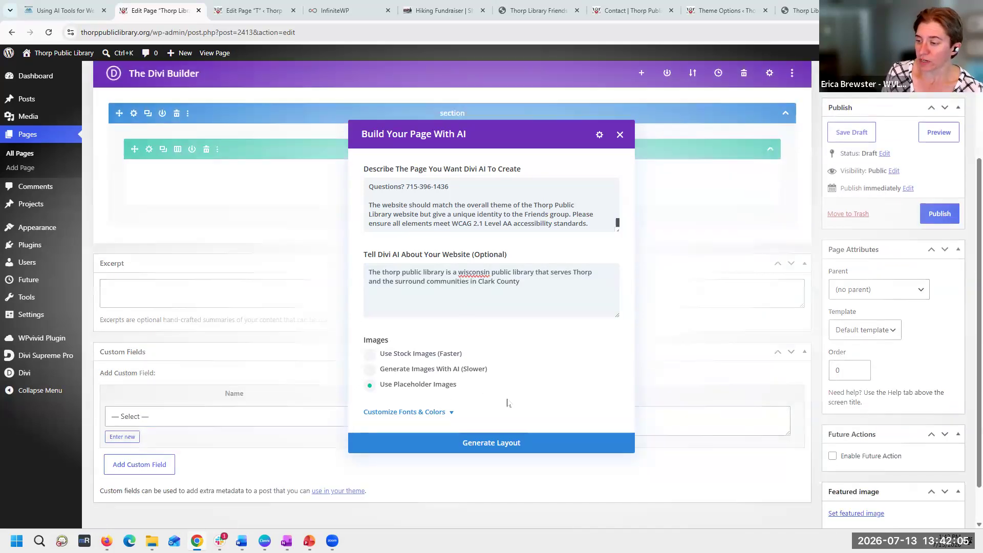
{"action": "scroll", "coordinate": [526, 238], "scroll_direction": "up", "scroll_amount": 3}
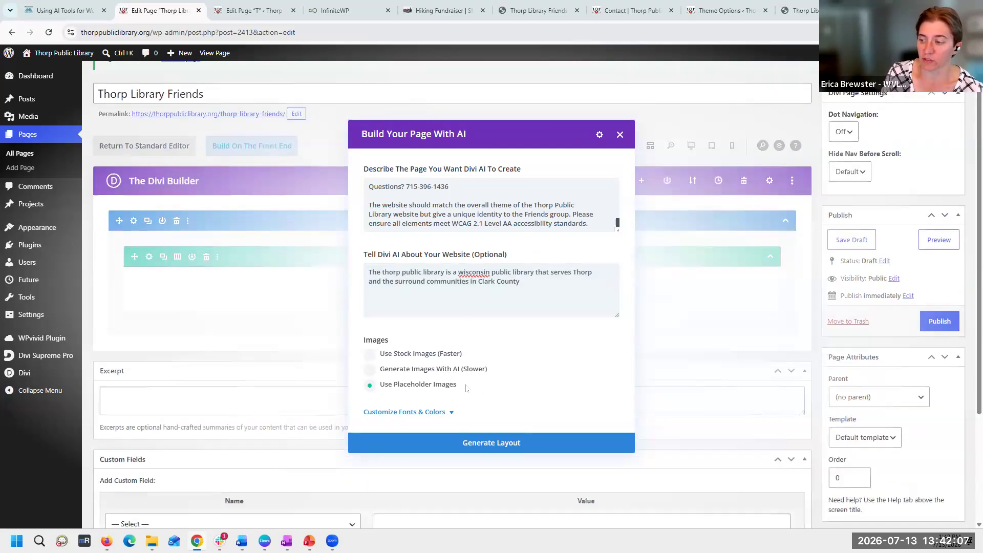
{"action": "left_click", "coordinate": [424, 413]}
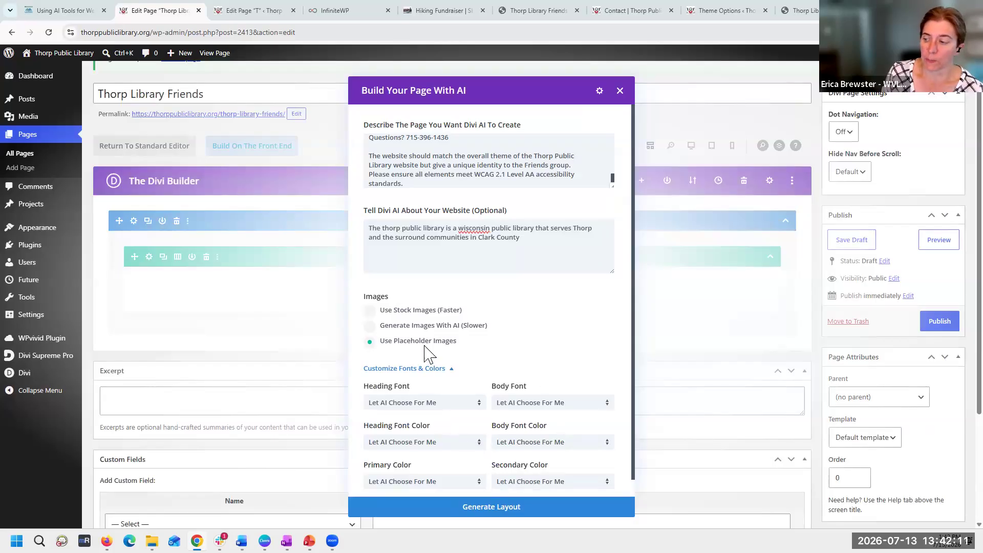
{"action": "scroll", "coordinate": [564, 405], "scroll_direction": "down", "scroll_amount": 1}
{"action": "left_click", "coordinate": [469, 469]}
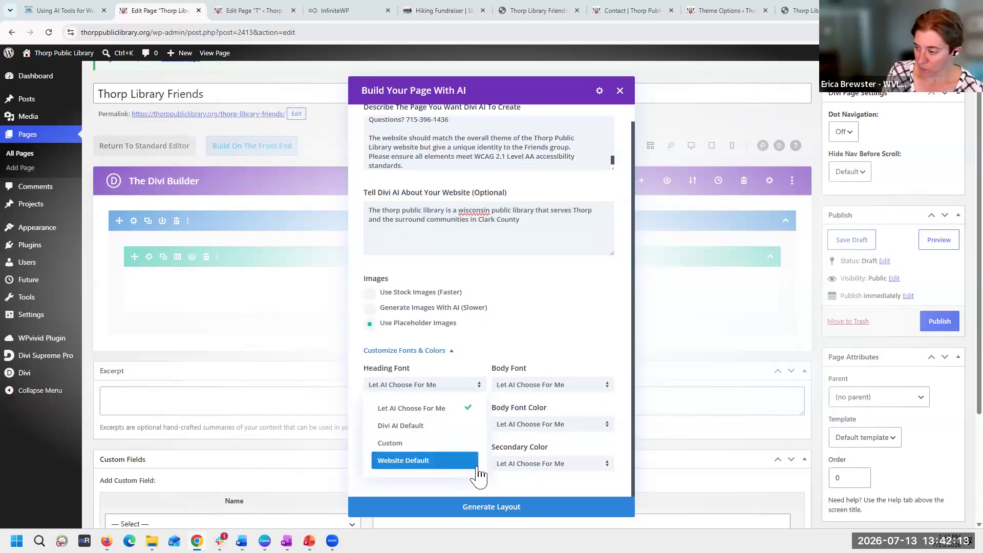
{"action": "left_click", "coordinate": [436, 443]}
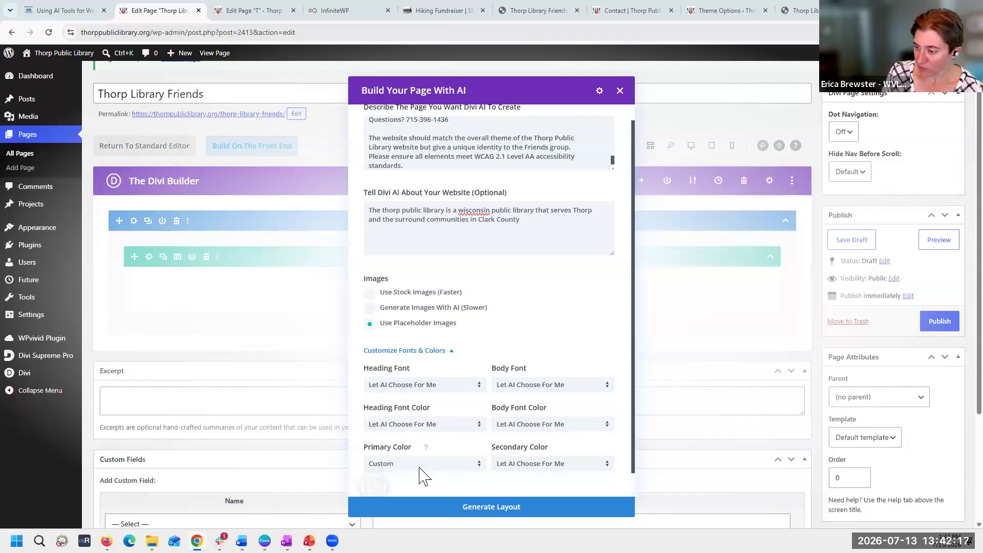
{"action": "scroll", "coordinate": [436, 450], "scroll_direction": "down", "scroll_amount": 1}
{"action": "scroll", "coordinate": [490, 430], "scroll_direction": "down", "scroll_amount": 3}
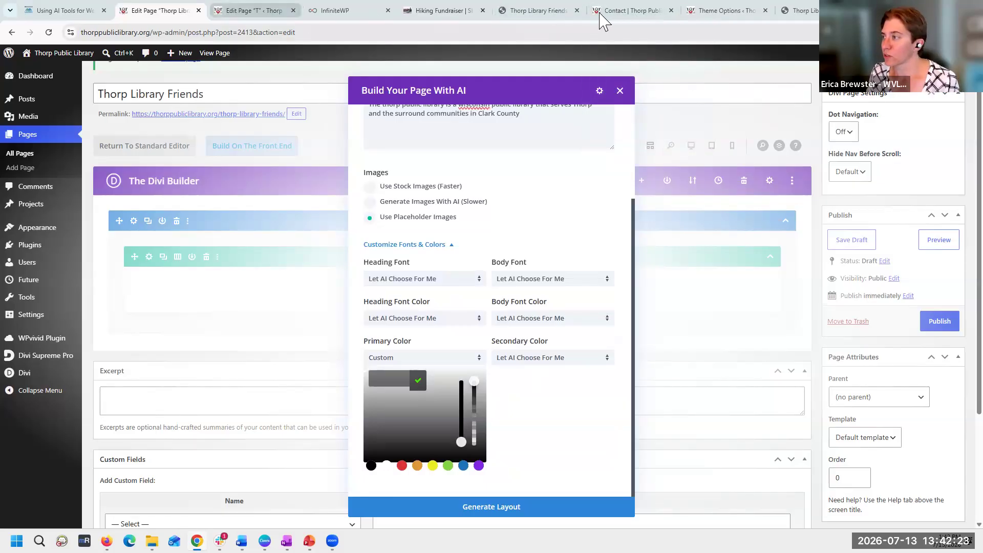
- Copy the dark red #9a1b11 from the Divi Theme Options palette and apply it as the layout's custom primary color
{"action": "left_click", "coordinate": [727, 12]}
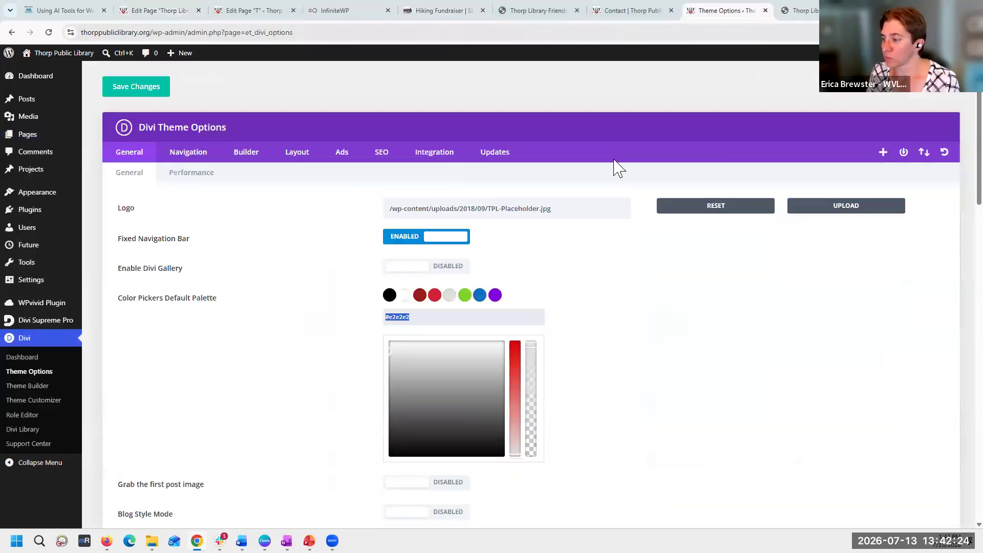
{"action": "left_click", "coordinate": [420, 295]}
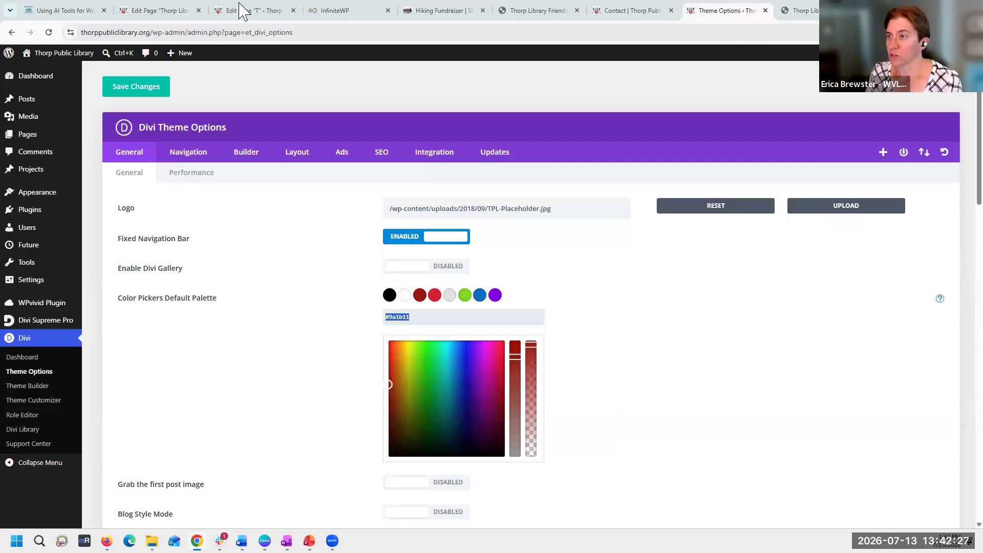
{"action": "left_click", "coordinate": [190, 11]}
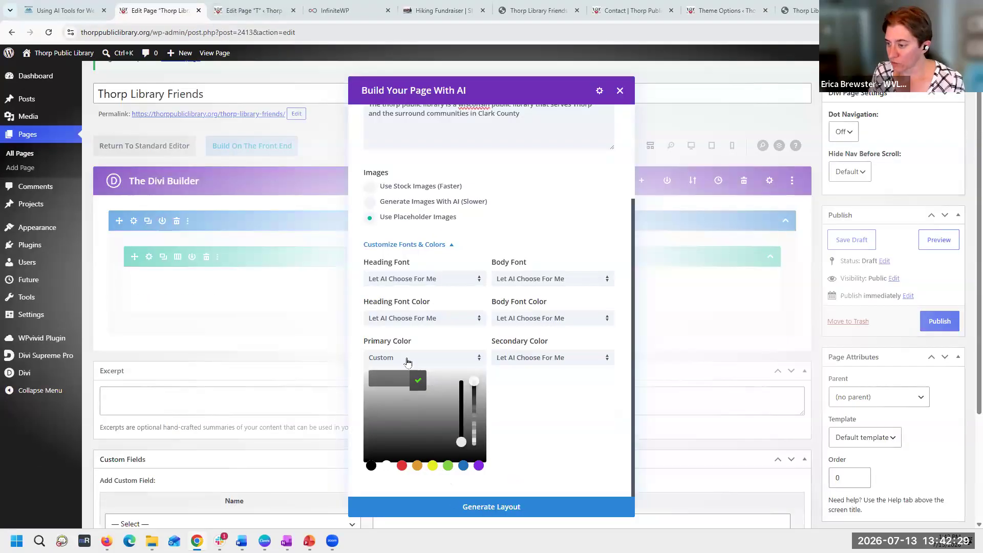
{"action": "left_click", "coordinate": [408, 362]}
{"action": "left_click", "coordinate": [412, 439]}
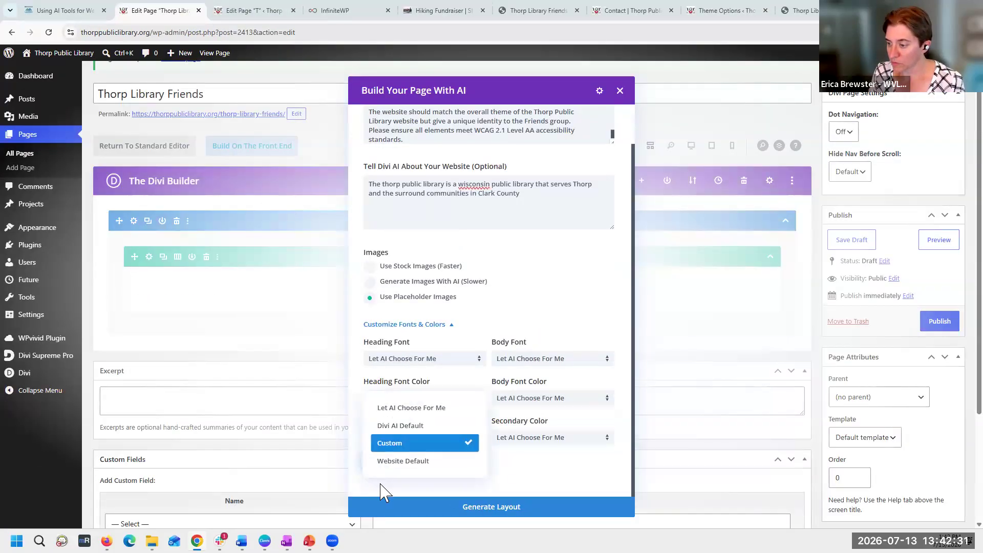
{"action": "left_click", "coordinate": [394, 444]}
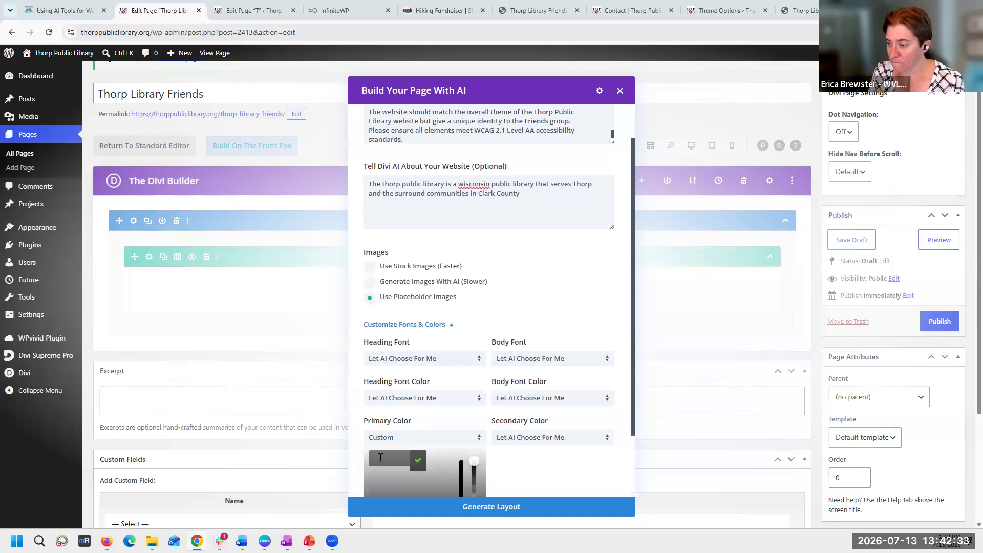
- Set the AI layout's Secondary Color to Custom
{"action": "left_click", "coordinate": [593, 440]}
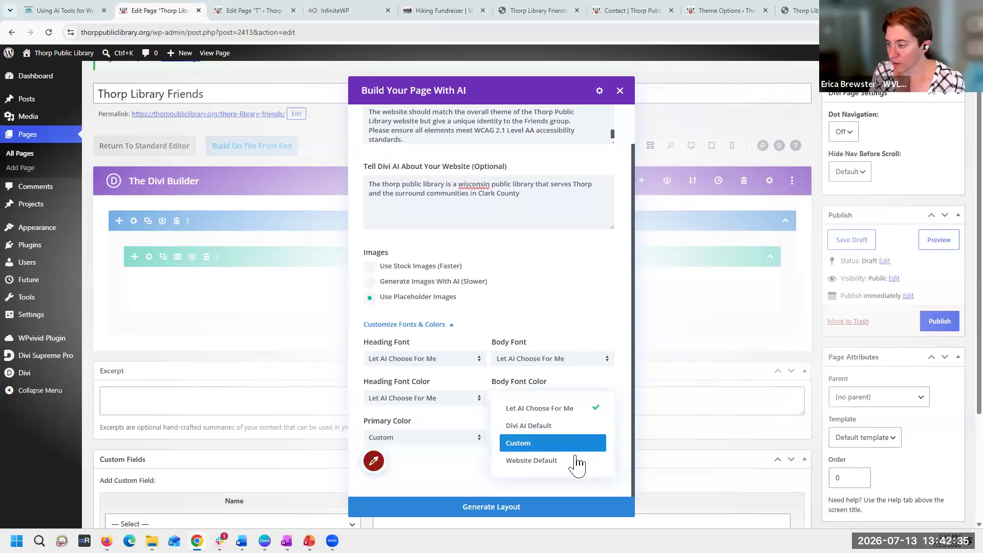
{"action": "left_click", "coordinate": [562, 467]}
{"action": "left_click", "coordinate": [571, 443]}
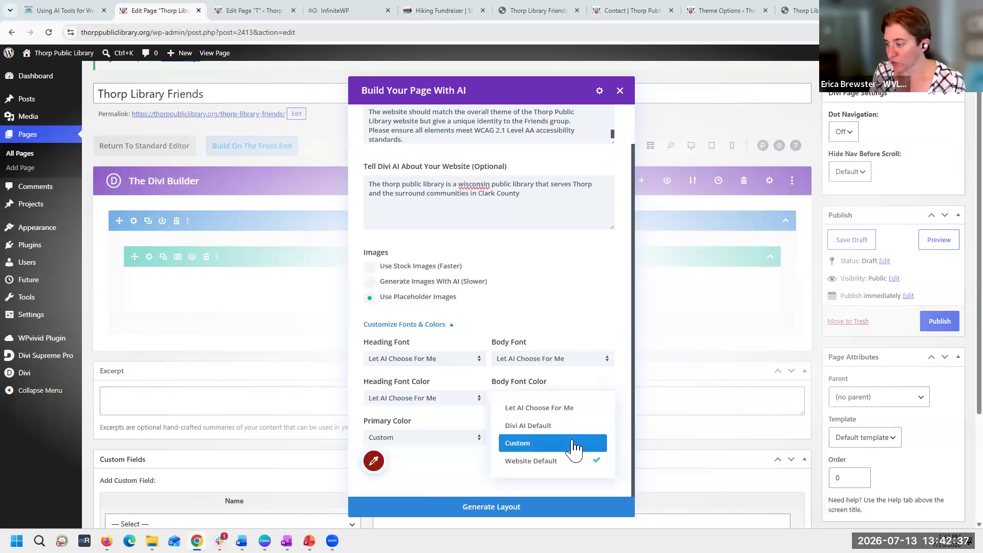
{"action": "left_click", "coordinate": [571, 444]}
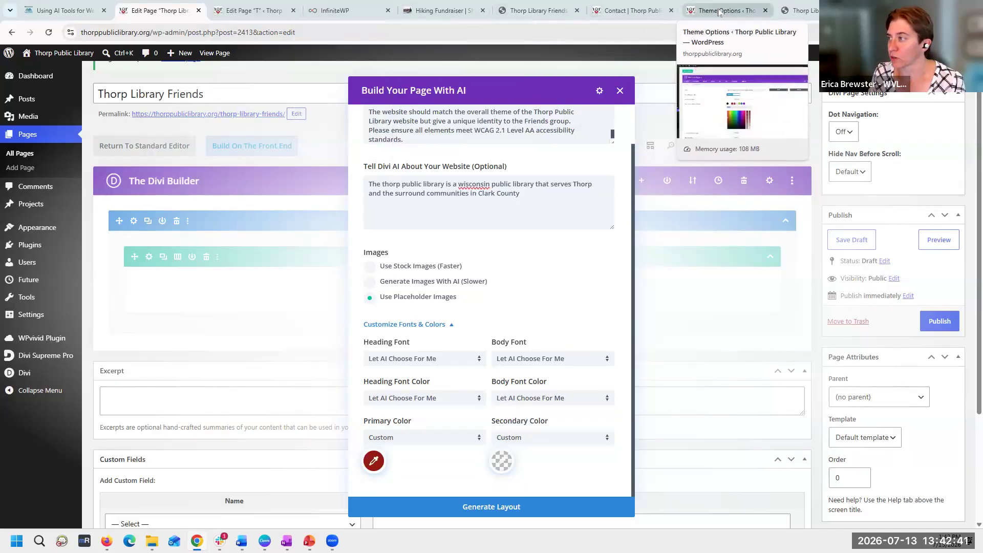
- Copy the bright red #d1232b from the Divi Theme Options palette and apply it as the layout's custom secondary color
{"action": "left_click", "coordinate": [631, 10]}
{"action": "left_click", "coordinate": [737, 12]}
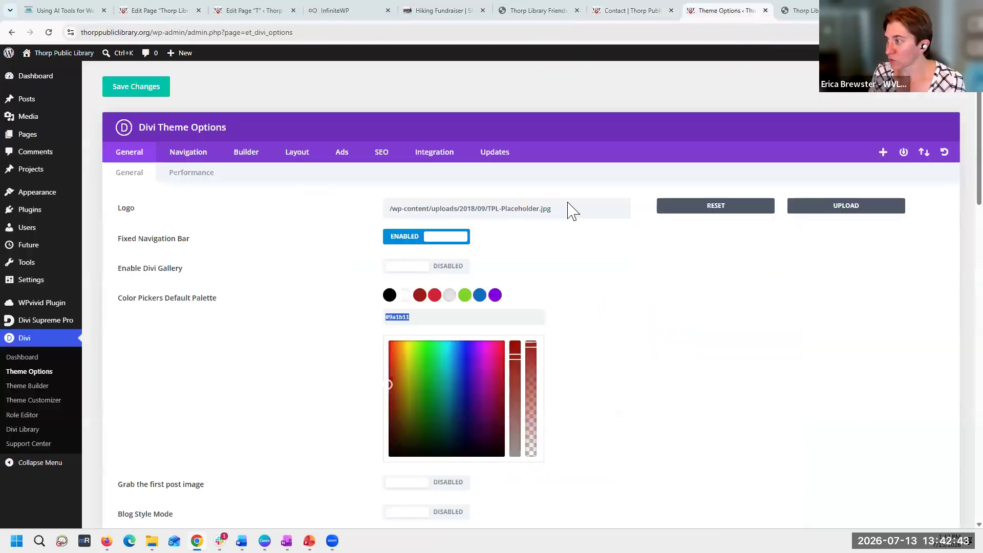
{"action": "left_click", "coordinate": [434, 298]}
{"action": "left_click_drag", "start_coordinate": [411, 317], "coordinate": [366, 325]}
{"action": "key", "text": "ctrl+c"}
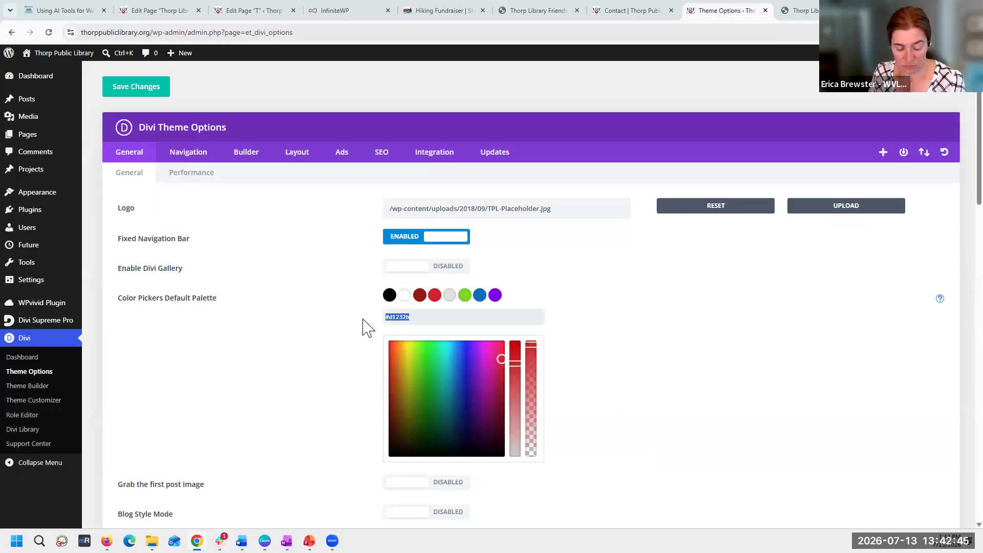
{"action": "left_click", "coordinate": [183, 13]}
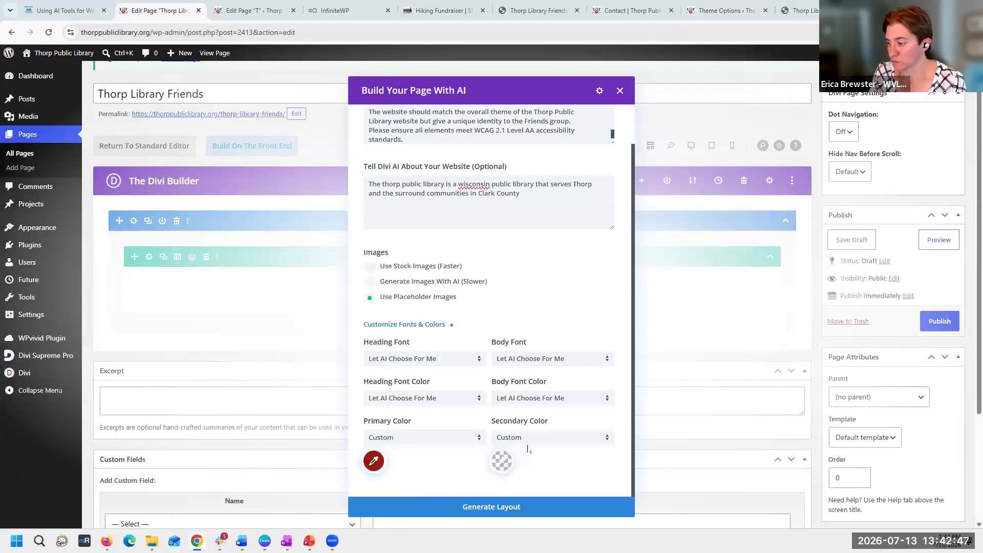
{"action": "left_click", "coordinate": [508, 440]}
{"action": "left_click", "coordinate": [505, 466]}
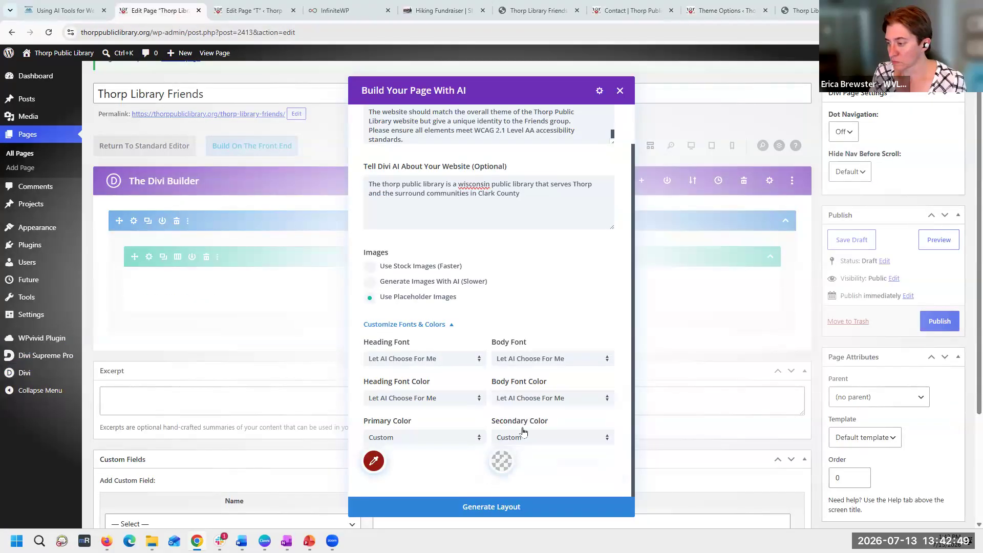
{"action": "key", "text": "ctrl+v"}
{"action": "left_click", "coordinate": [620, 475]}
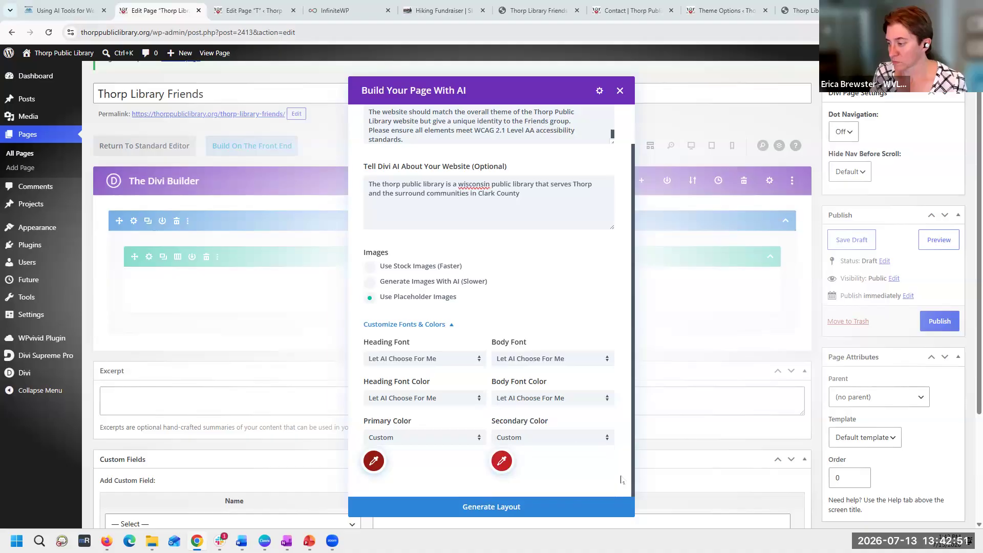
- Try to generate the AI layout for the Thorp Library Friends page, and dismiss the Divi AI membership and upgrade notices
{"action": "scroll", "coordinate": [512, 507], "scroll_direction": "down", "scroll_amount": 2}
{"action": "left_click", "coordinate": [505, 507]}
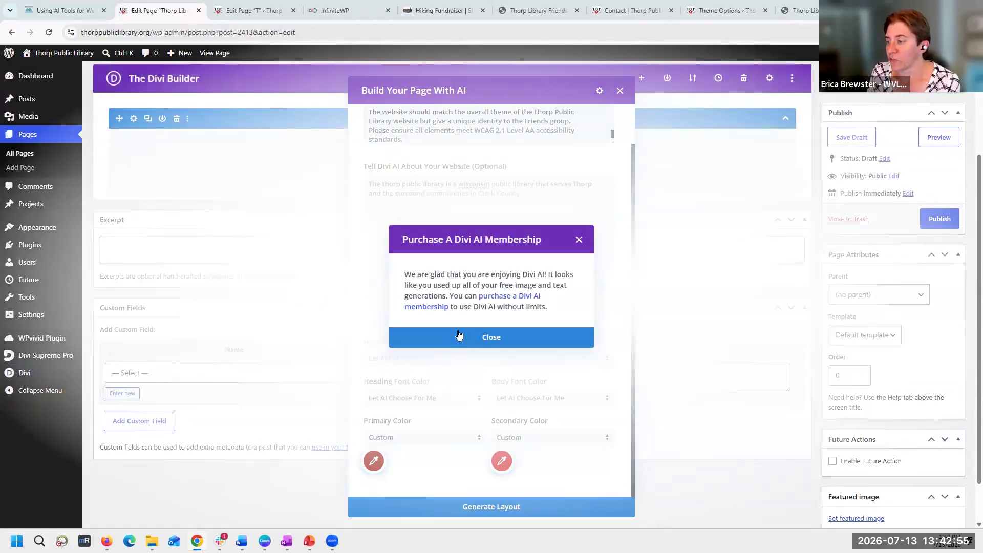
{"action": "left_click", "coordinate": [487, 342]}
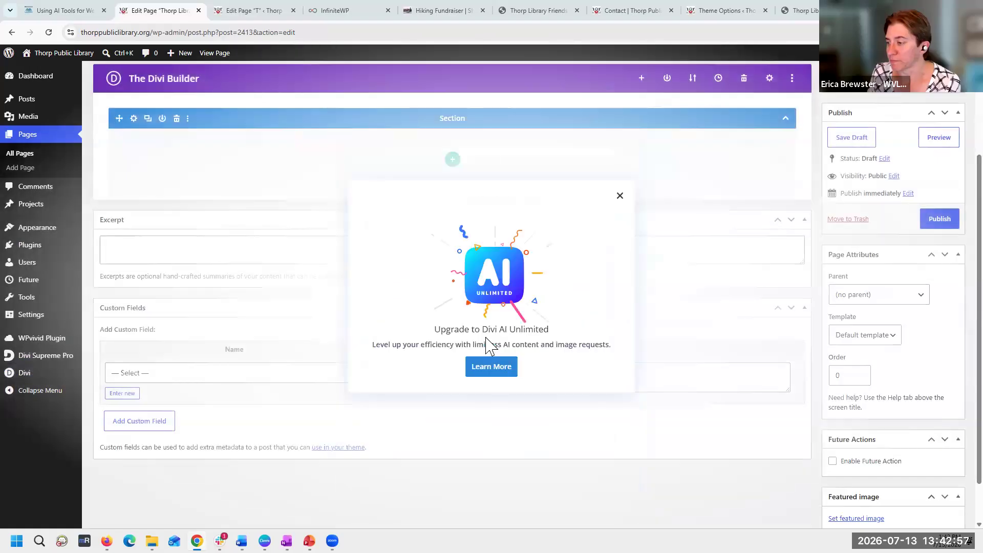
{"action": "left_click", "coordinate": [620, 196]}
{"action": "left_click", "coordinate": [619, 134]}
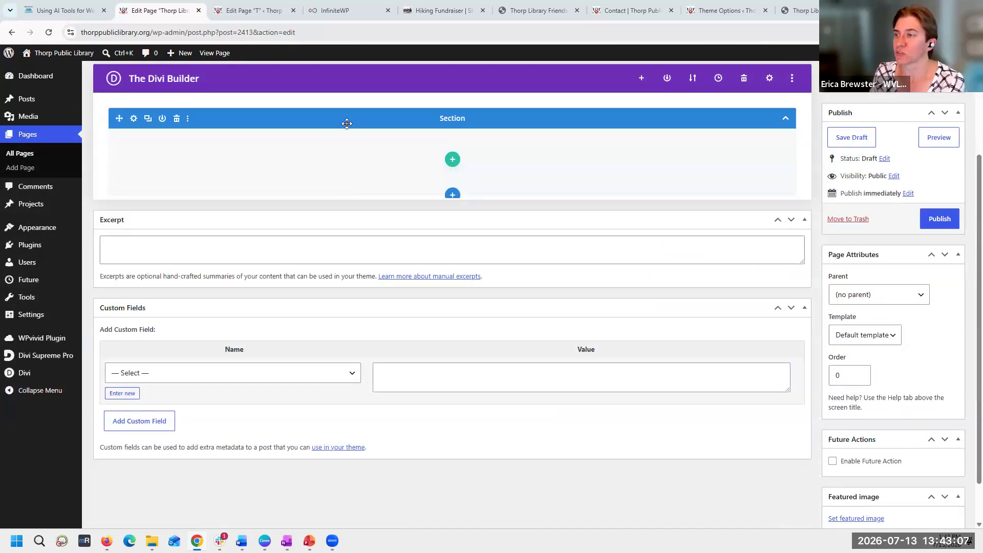
- Close the editor for the extra page "T" and return to the Thorp Library Friends page editor
{"action": "left_click", "coordinate": [285, 11]}
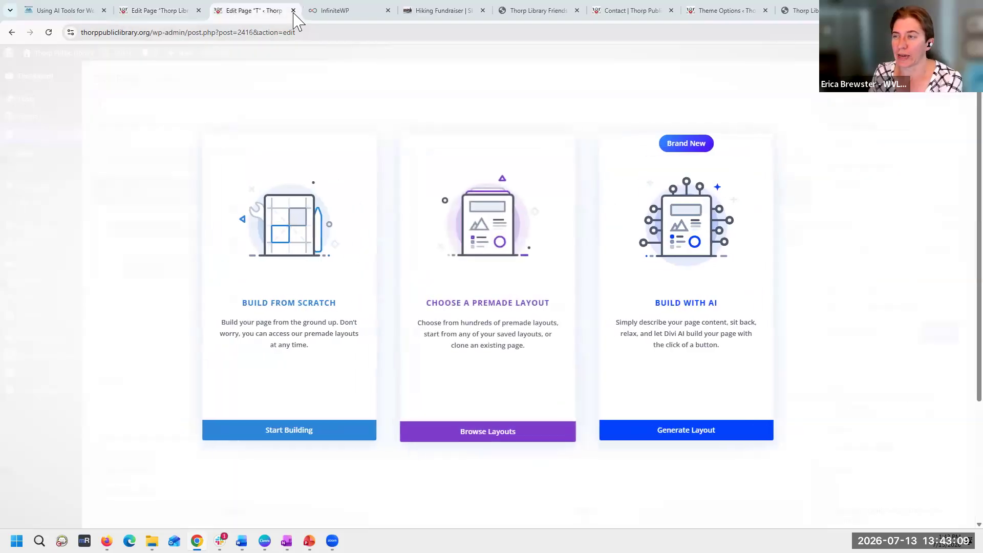
{"action": "left_click", "coordinate": [293, 10]}
{"action": "left_click", "coordinate": [152, 10]}
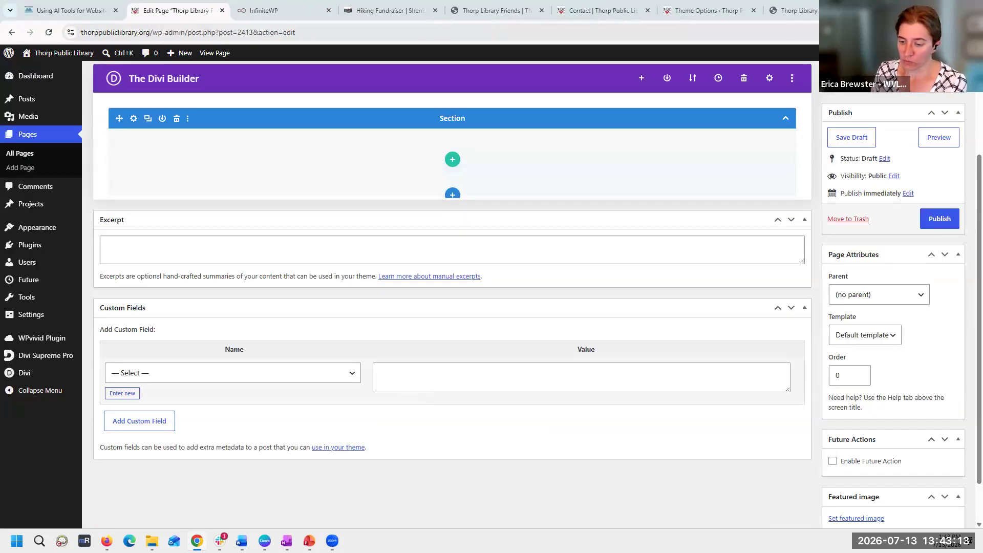
- Switch to the Claude chat in Firefox and examine the whole Friends of the library page preview at full width, then restore the chat view
{"action": "mouse_move", "coordinate": [107, 538]}
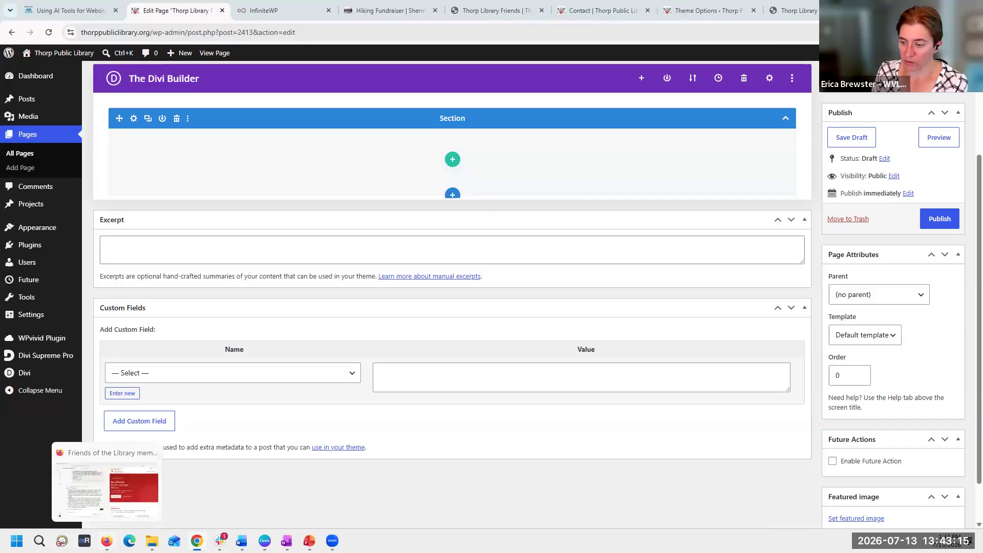
{"action": "left_click", "coordinate": [118, 497]}
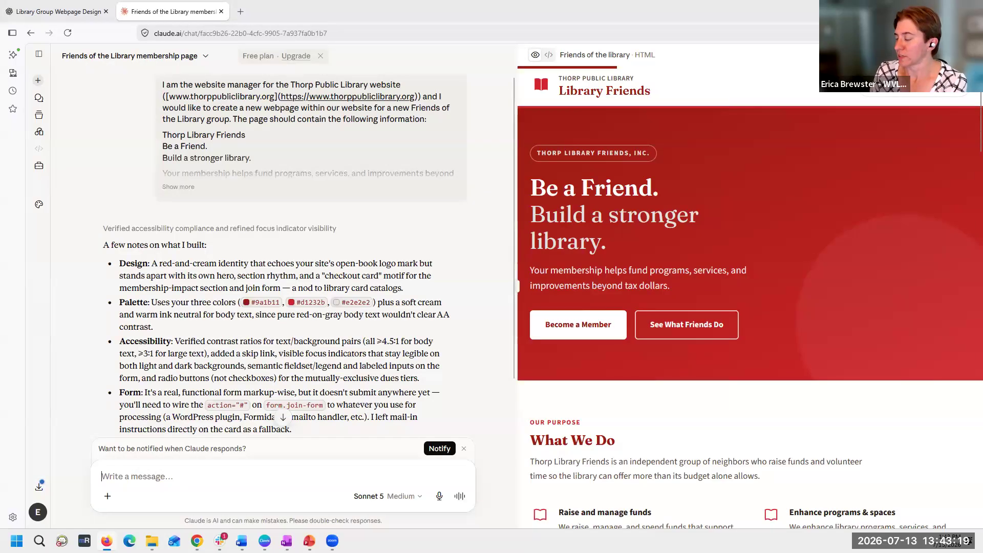
{"action": "left_click", "coordinate": [953, 55]}
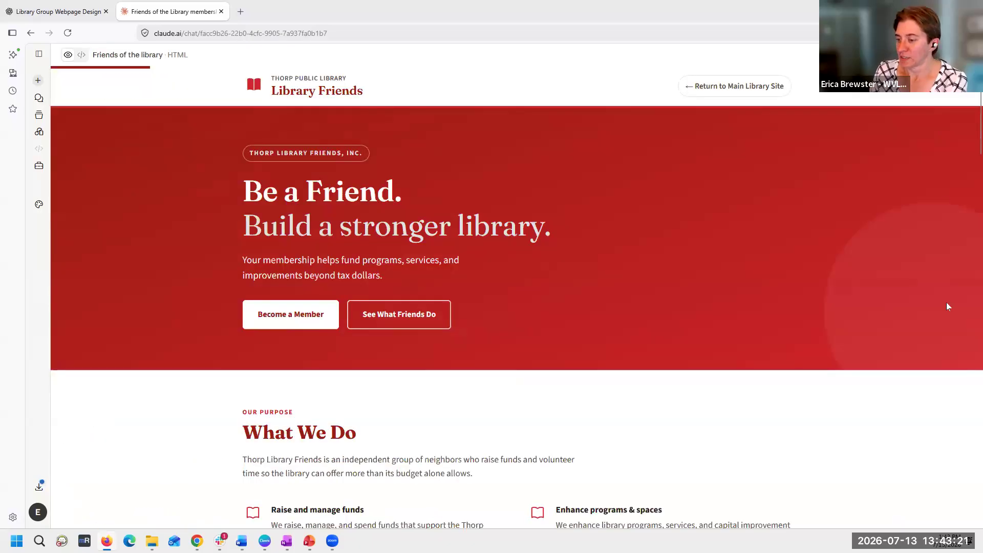
{"action": "scroll", "coordinate": [947, 306], "scroll_direction": "down", "scroll_amount": 8}
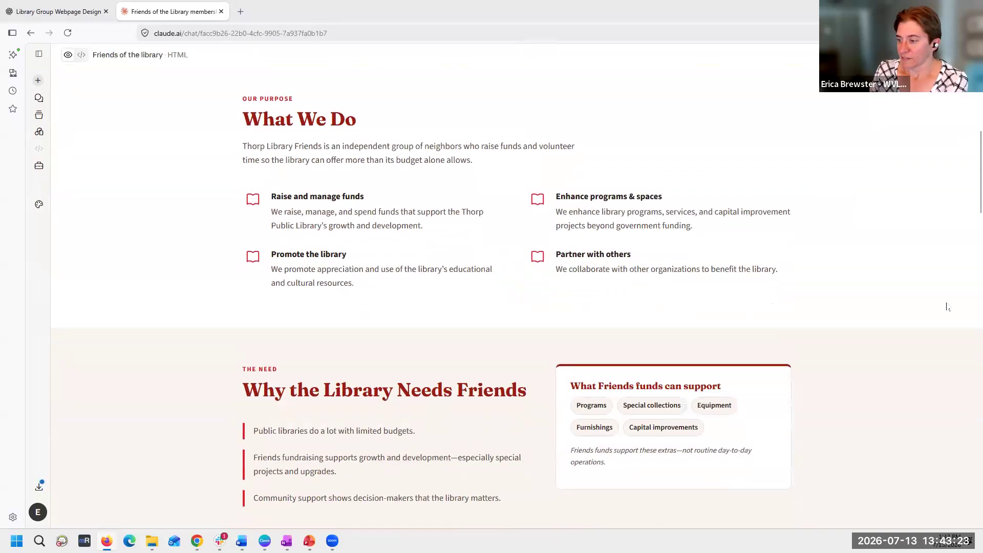
{"action": "scroll", "coordinate": [947, 307], "scroll_direction": "down", "scroll_amount": 8}
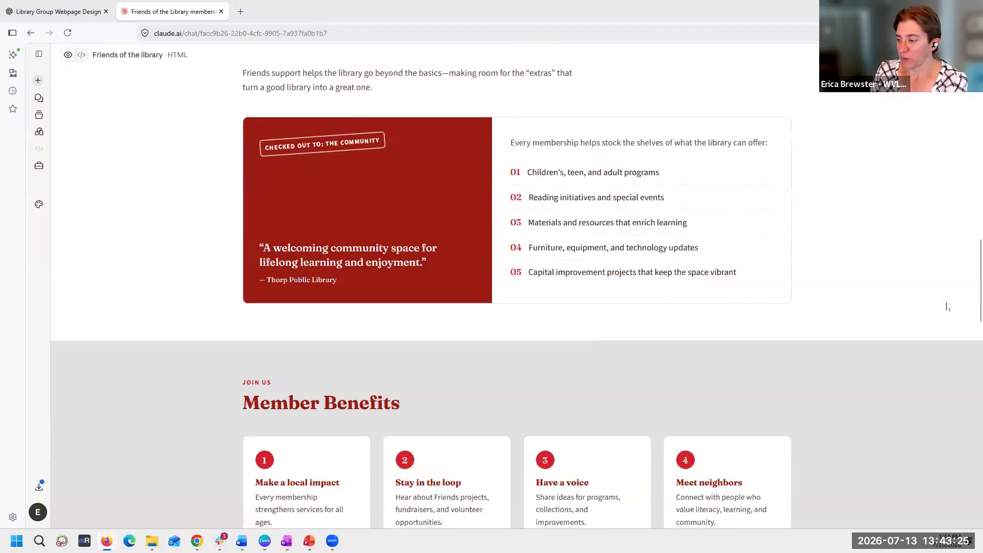
{"action": "scroll", "coordinate": [947, 306], "scroll_direction": "down", "scroll_amount": 5}
{"action": "scroll", "coordinate": [946, 306], "scroll_direction": "down", "scroll_amount": 12}
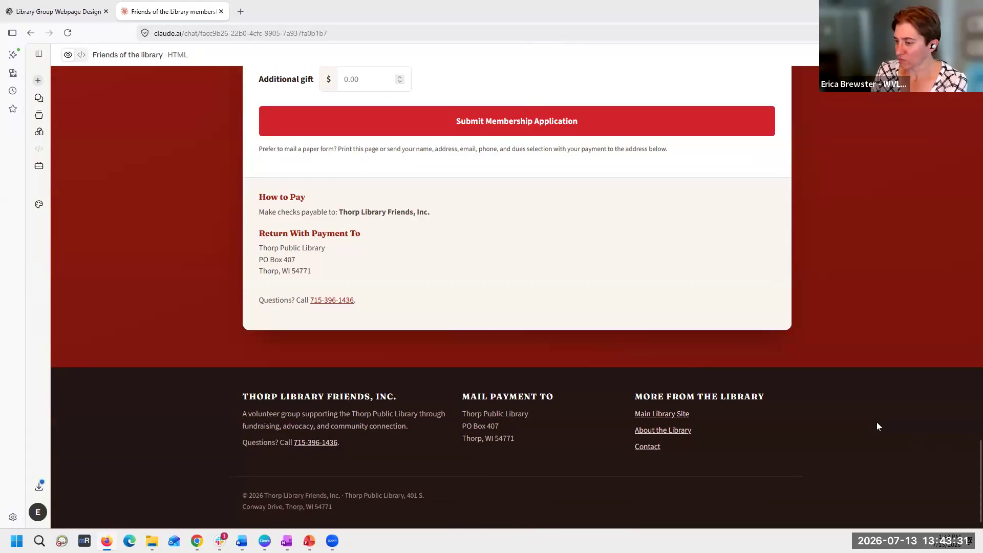
{"action": "scroll", "coordinate": [877, 426], "scroll_direction": "up", "scroll_amount": 12}
{"action": "scroll", "coordinate": [877, 426], "scroll_direction": "up", "scroll_amount": 15}
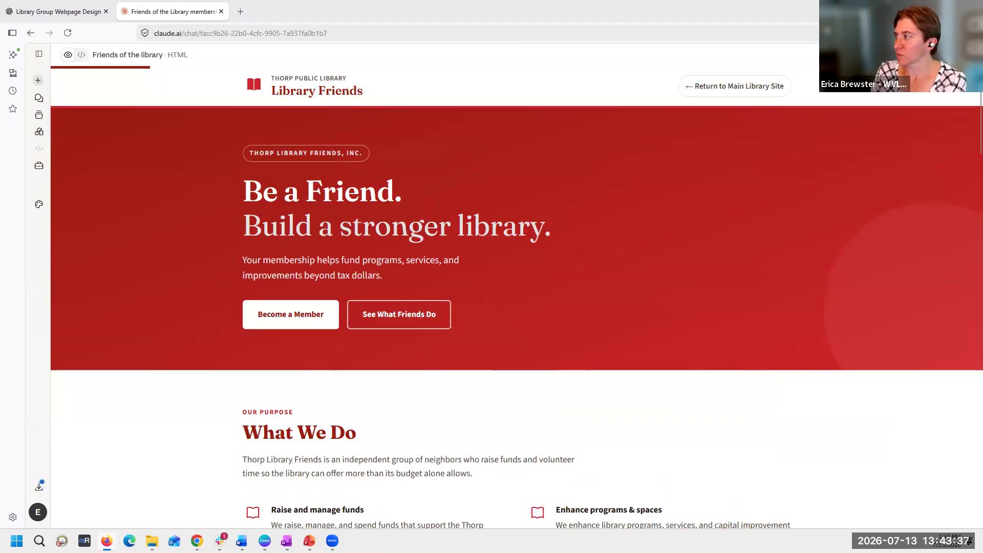
{"action": "left_click", "coordinate": [947, 55]}
- Ask Claude to make the Friends page softer and more playful, less corporate and with less overall red
{"action": "left_click", "coordinate": [174, 471]}
{"action": "type", "text": "Can you"}
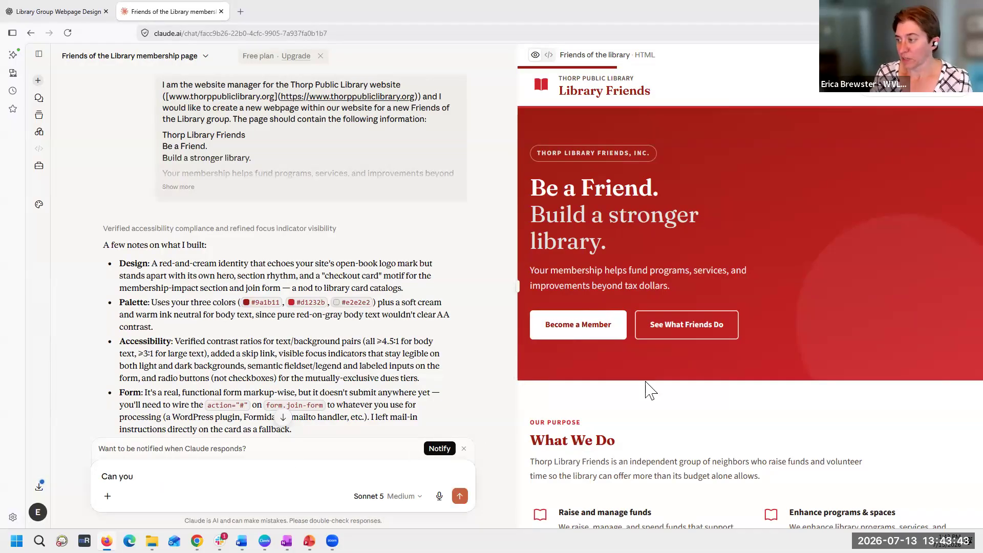
{"action": "scroll", "coordinate": [878, 385], "scroll_direction": "down", "scroll_amount": 10}
{"action": "scroll", "coordinate": [878, 385], "scroll_direction": "down", "scroll_amount": 15}
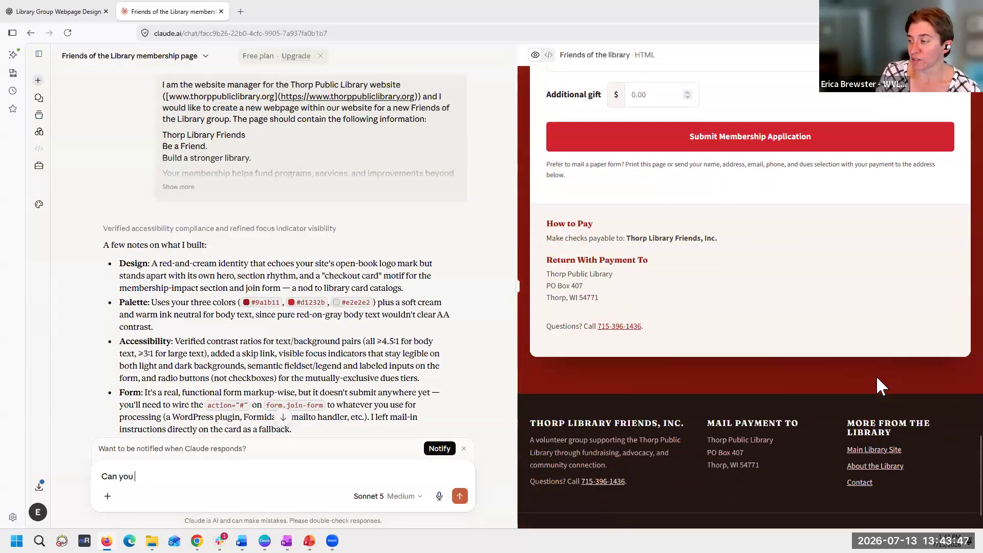
{"action": "scroll", "coordinate": [878, 386], "scroll_direction": "up", "scroll_amount": 15}
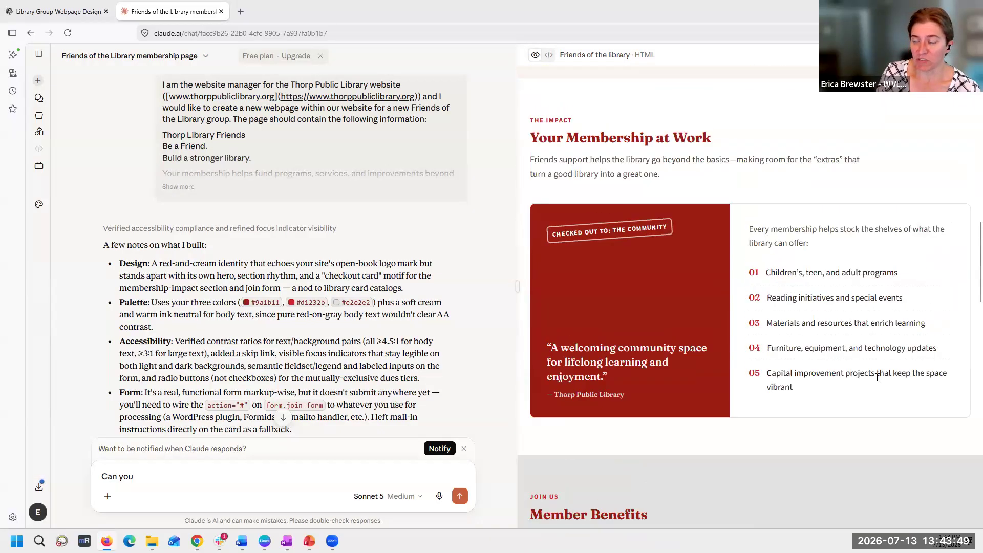
{"action": "scroll", "coordinate": [878, 378], "scroll_direction": "up", "scroll_amount": 5}
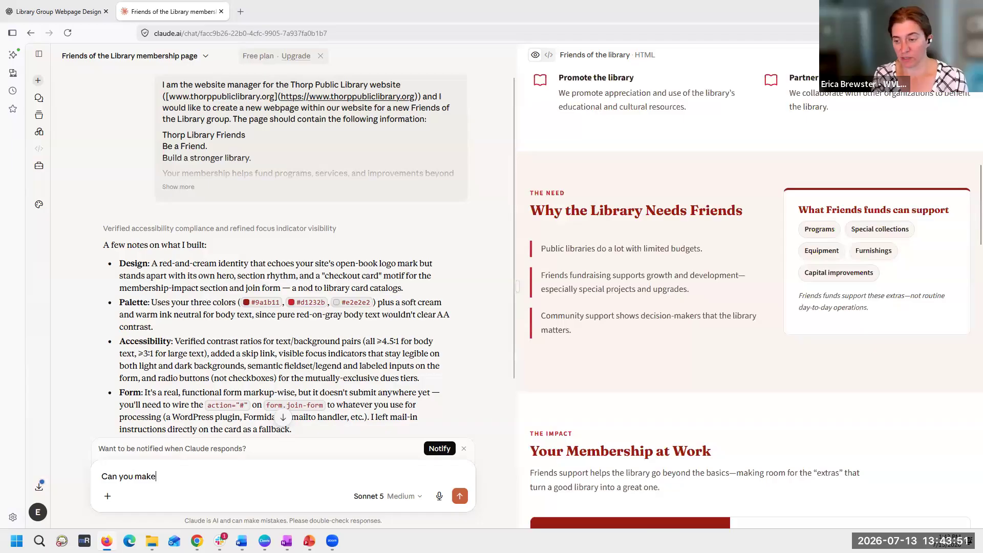
{"action": "type", "text": "softer and"}
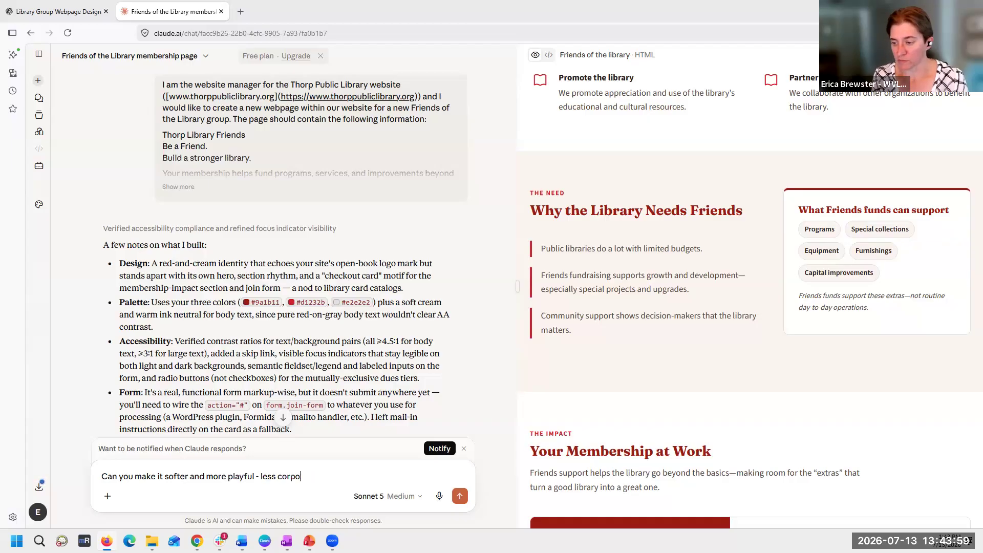
{"action": "type", "text": "more playful - less corporate and les"}
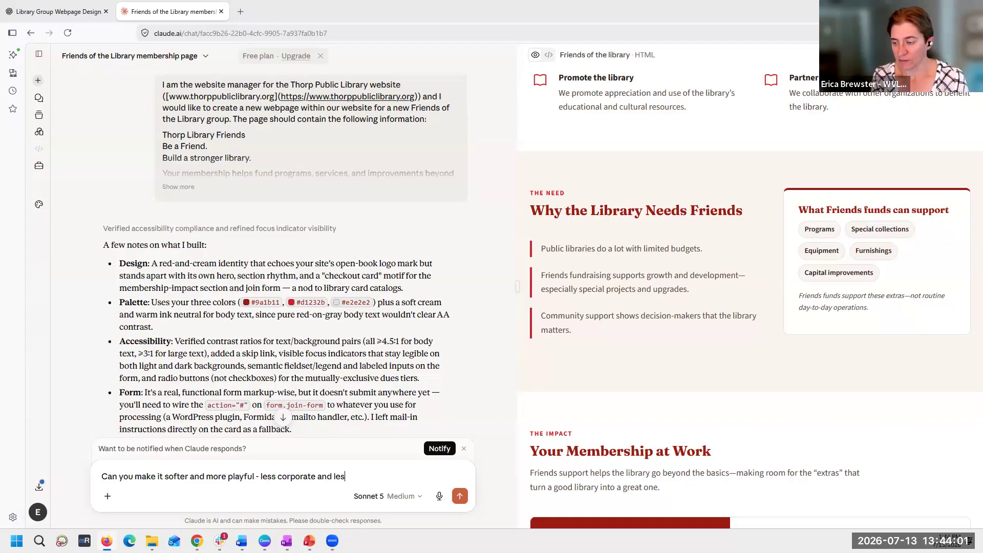
{"action": "type", "text": "s overall red."}
{"action": "key", "text": "Return"}
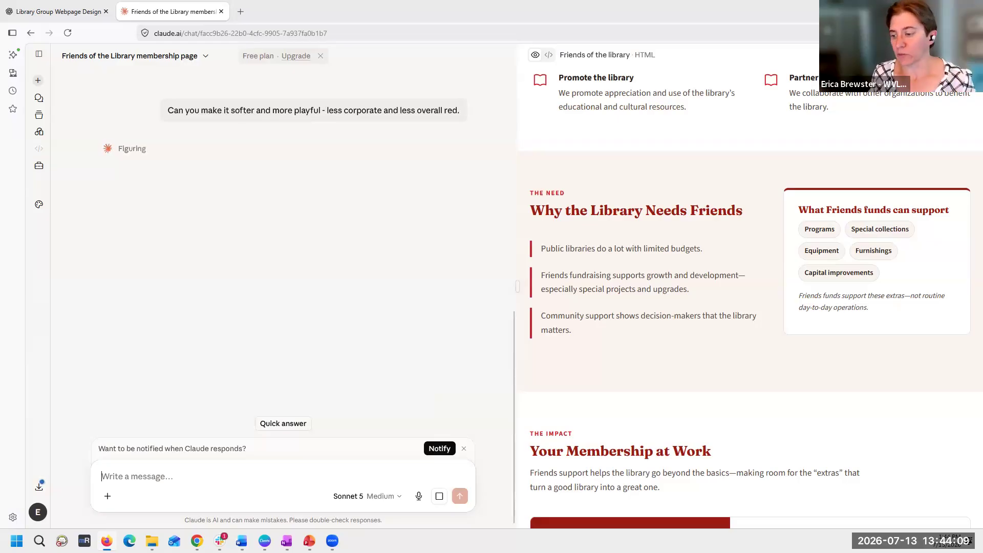
{"action": "scroll", "coordinate": [866, 371], "scroll_direction": "up", "scroll_amount": 7}
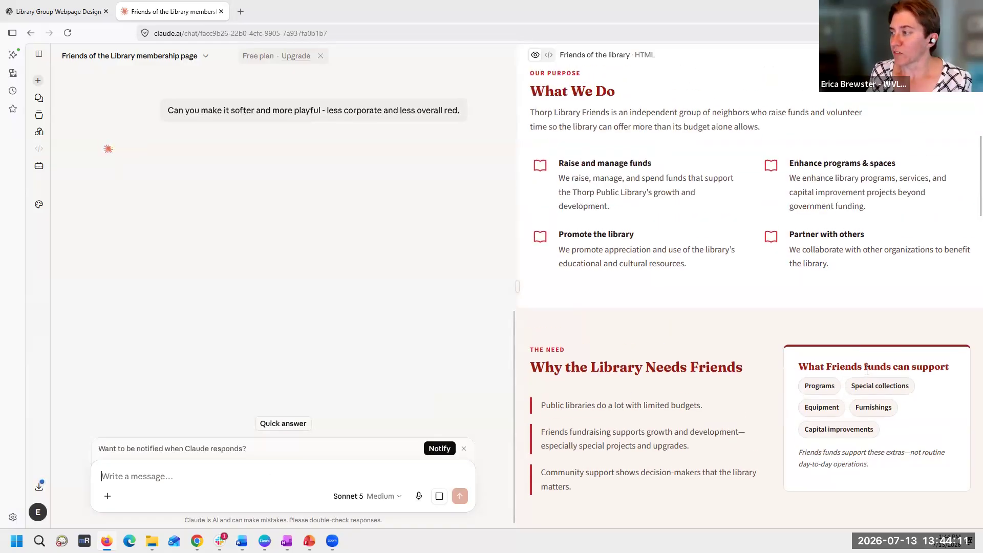
{"action": "scroll", "coordinate": [867, 370], "scroll_direction": "up", "scroll_amount": 3}
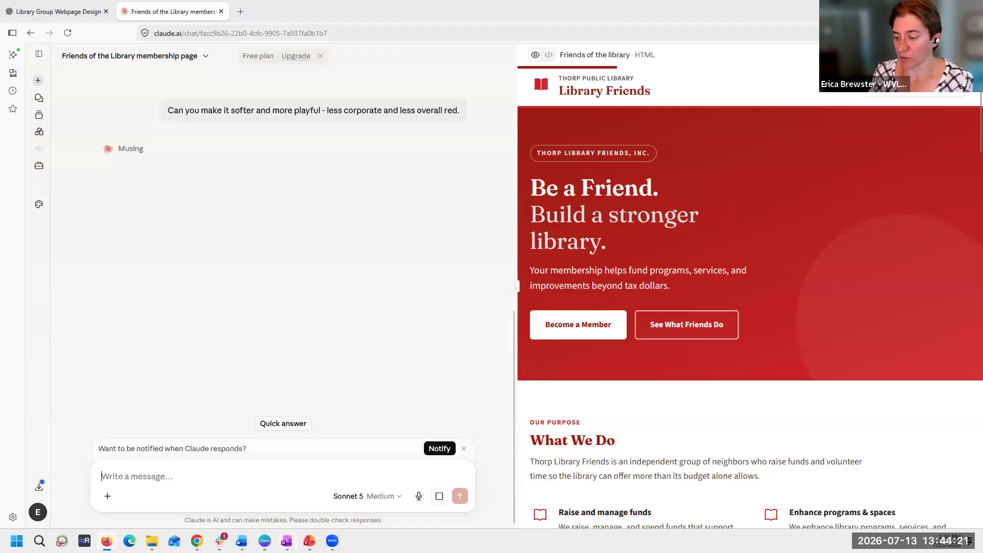
- Switch to Canva and apply both pages of the AI-generated Thorp Friends of the Library template to the trifold brochure
{"action": "left_click", "coordinate": [264, 541]}
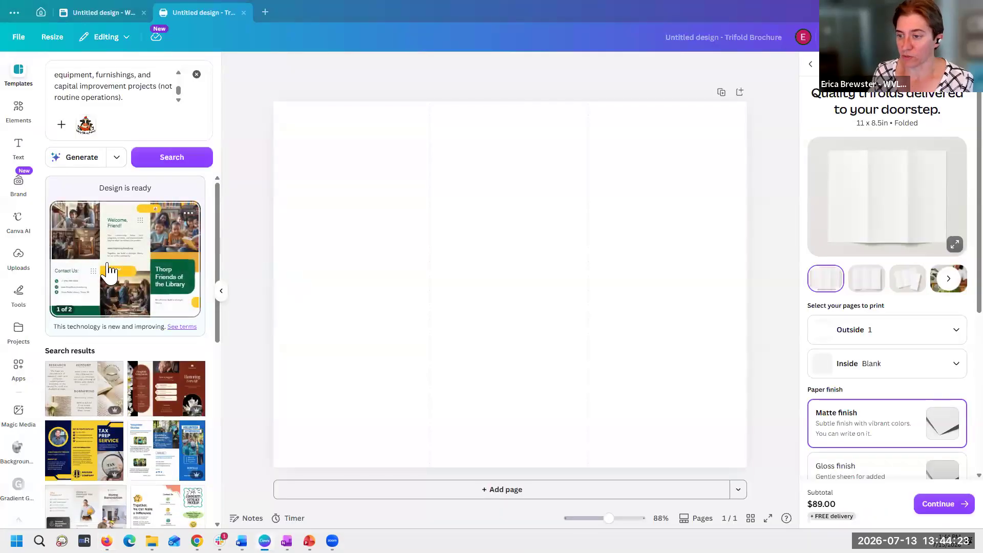
{"action": "left_click", "coordinate": [109, 272]}
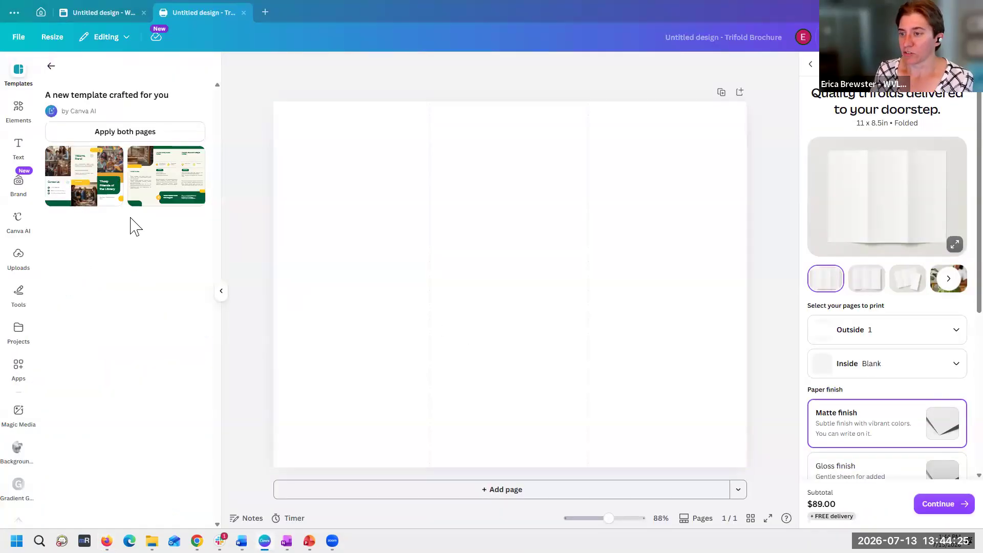
{"action": "left_click", "coordinate": [83, 197]}
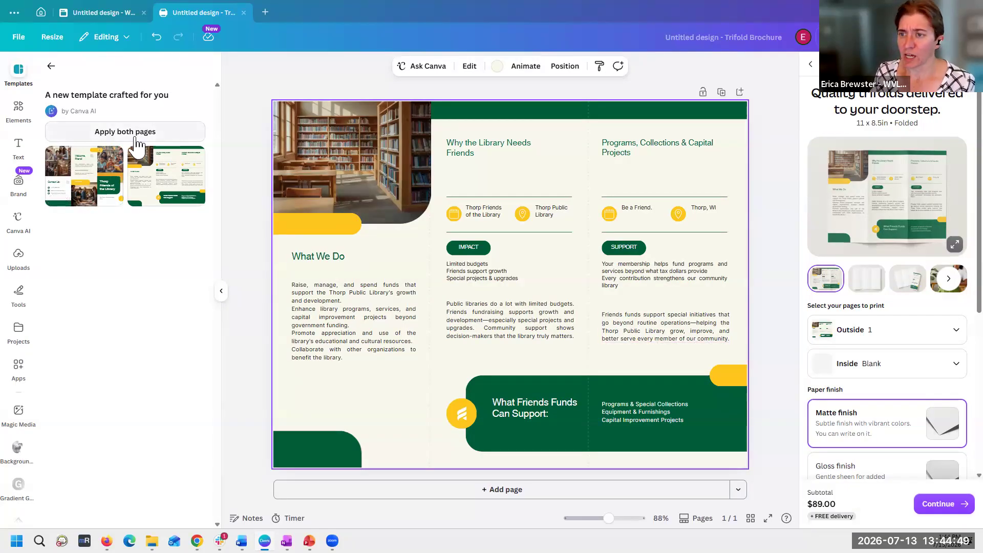
{"action": "left_click", "coordinate": [170, 131]}
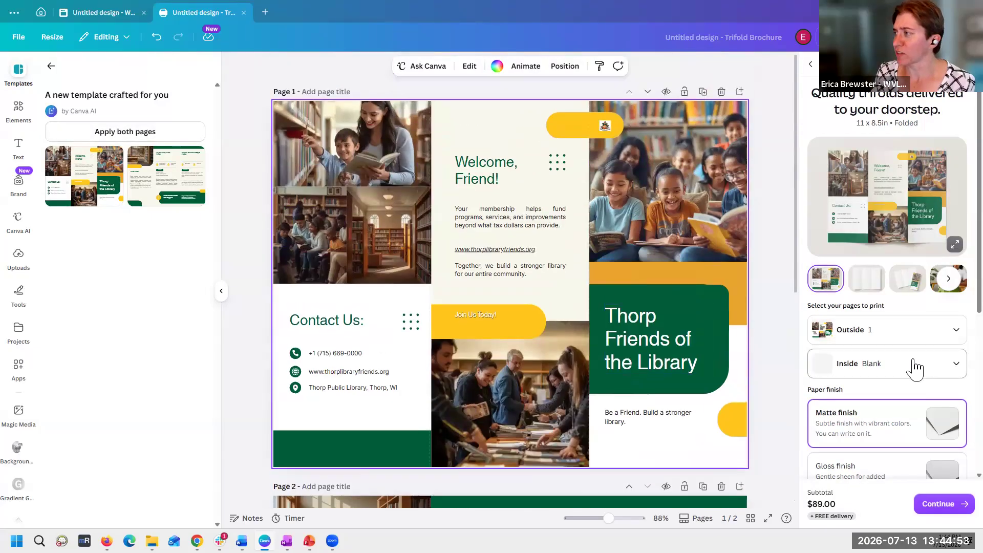
- Look over the brochure's print options, check the other untitled design, and return to the trifold brochure
{"action": "scroll", "coordinate": [912, 369], "scroll_direction": "down", "scroll_amount": 4}
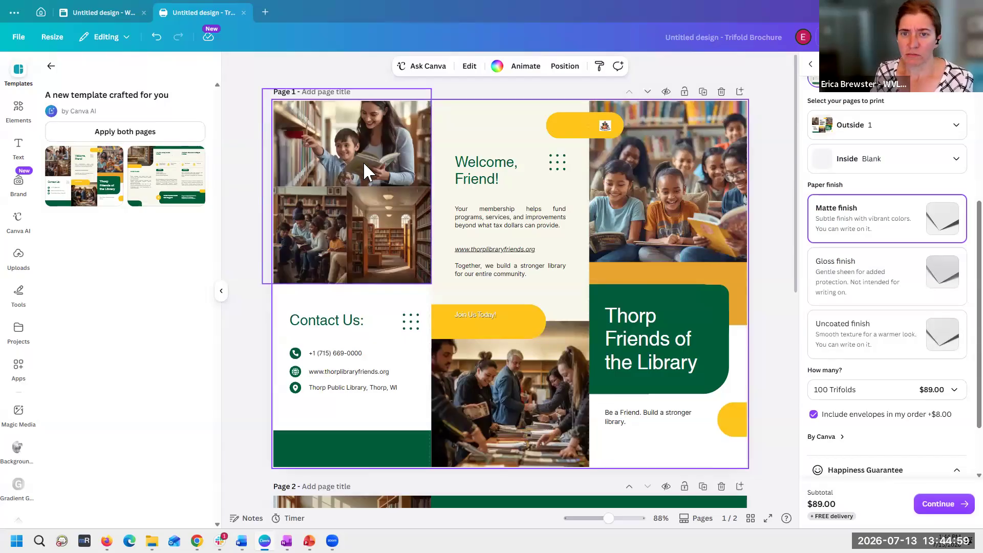
{"action": "scroll", "coordinate": [365, 165], "scroll_direction": "down", "scroll_amount": 7}
{"action": "scroll", "coordinate": [363, 161], "scroll_direction": "up", "scroll_amount": 7}
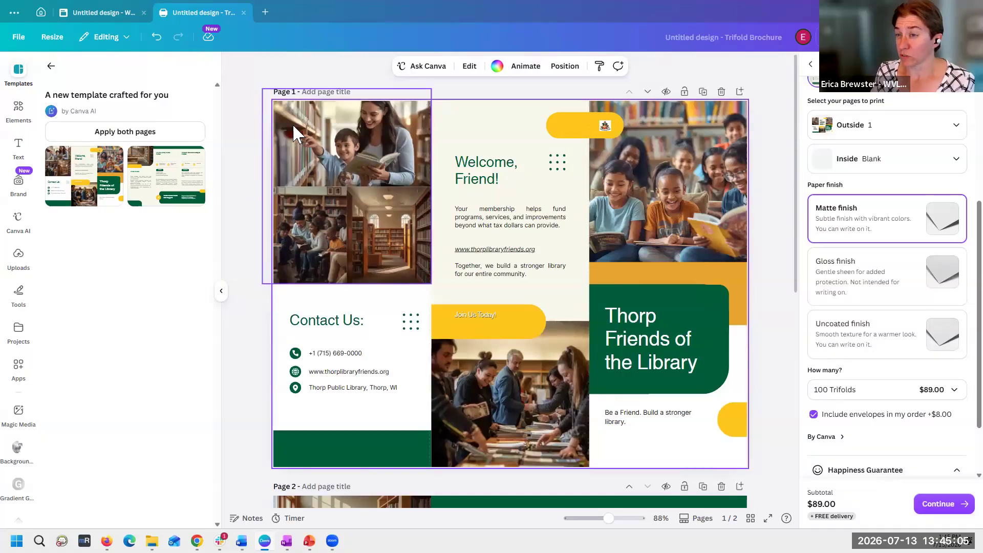
{"action": "left_click", "coordinate": [112, 21]}
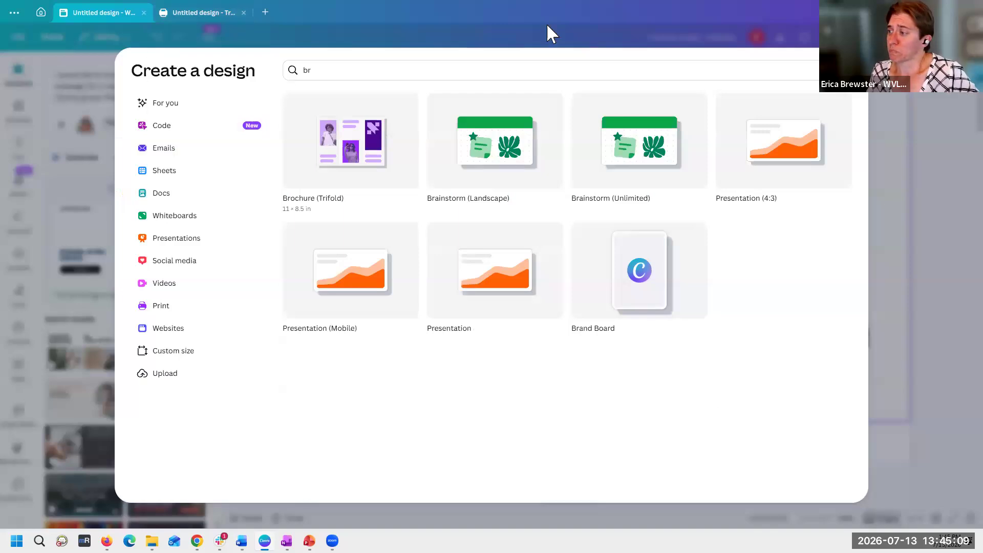
{"action": "left_click", "coordinate": [199, 14]}
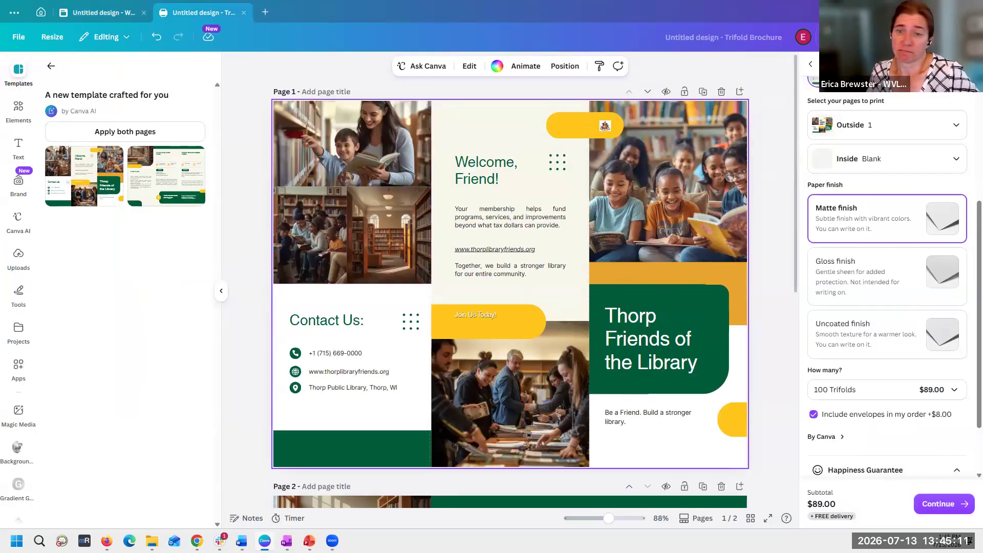
- Switch back to the Claude chat in Firefox and examine the Friends page in a widened preview, then narrow the preview again
{"action": "key", "text": "alt+Tab"}
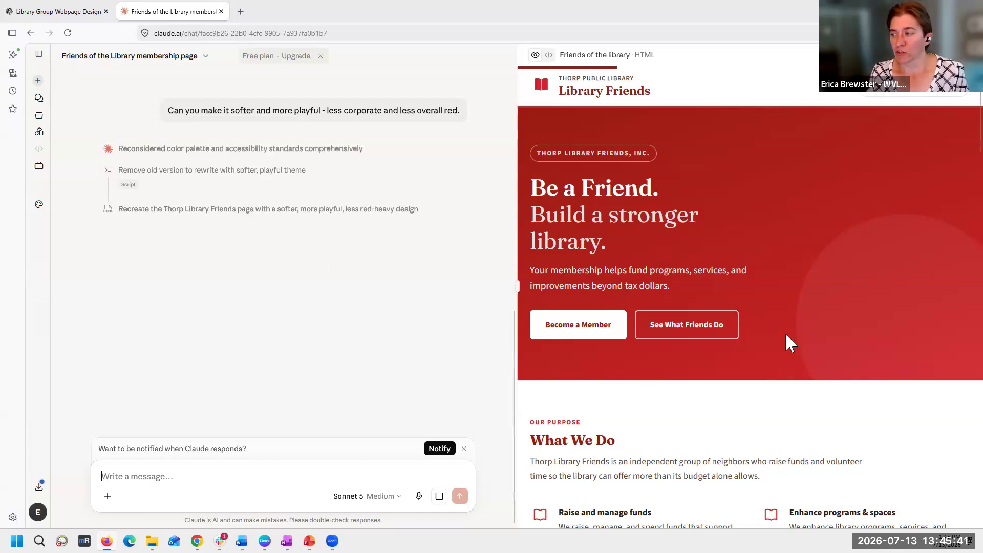
{"action": "scroll", "coordinate": [789, 342], "scroll_direction": "down", "scroll_amount": 10}
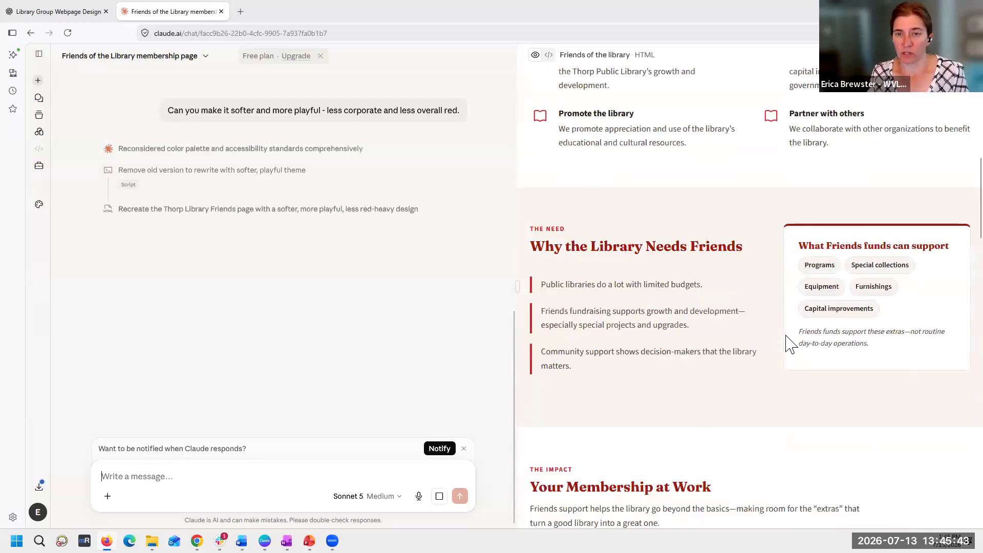
{"action": "left_click_drag", "start_coordinate": [517, 288], "coordinate": [392, 291]}
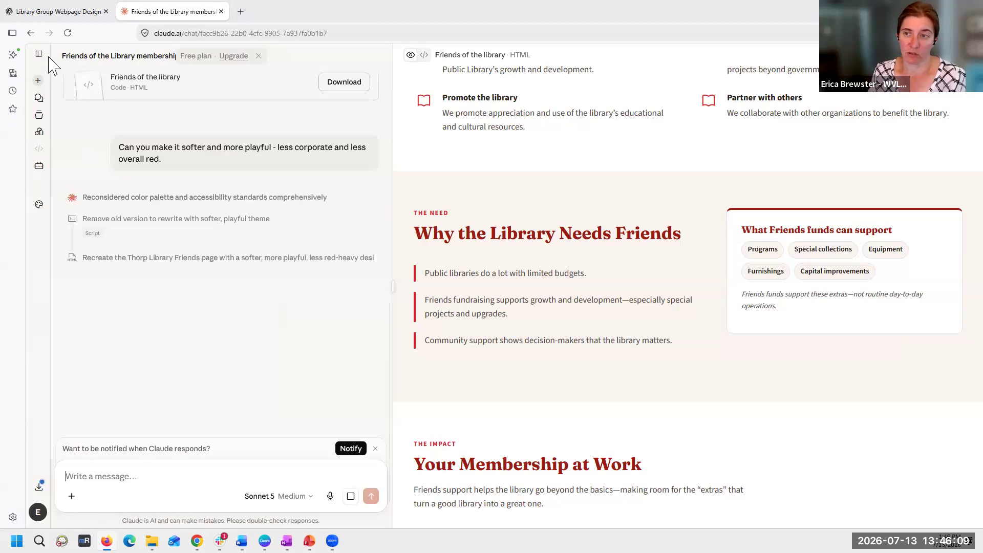
{"action": "mouse_move", "coordinate": [49, 17]}
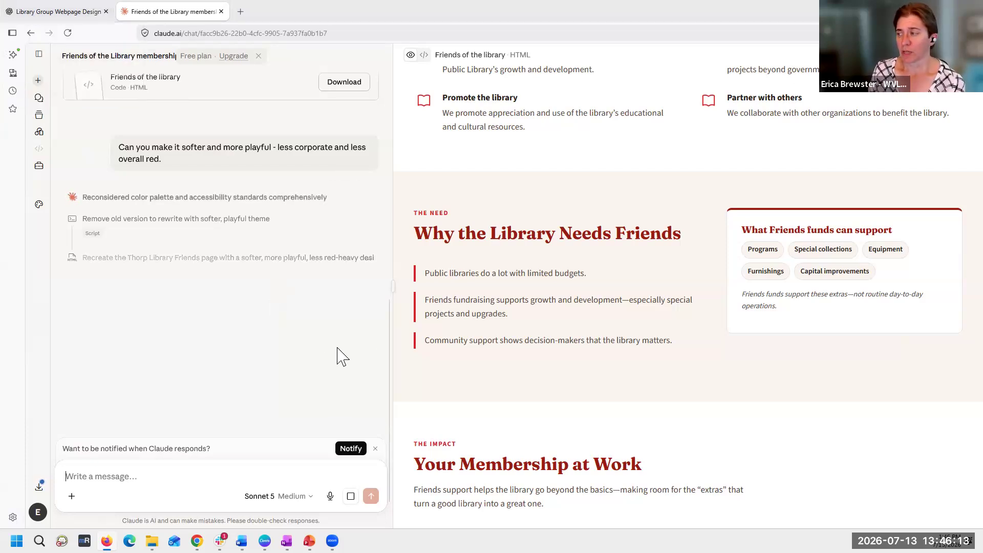
{"action": "scroll", "coordinate": [686, 366], "scroll_direction": "up", "scroll_amount": 10}
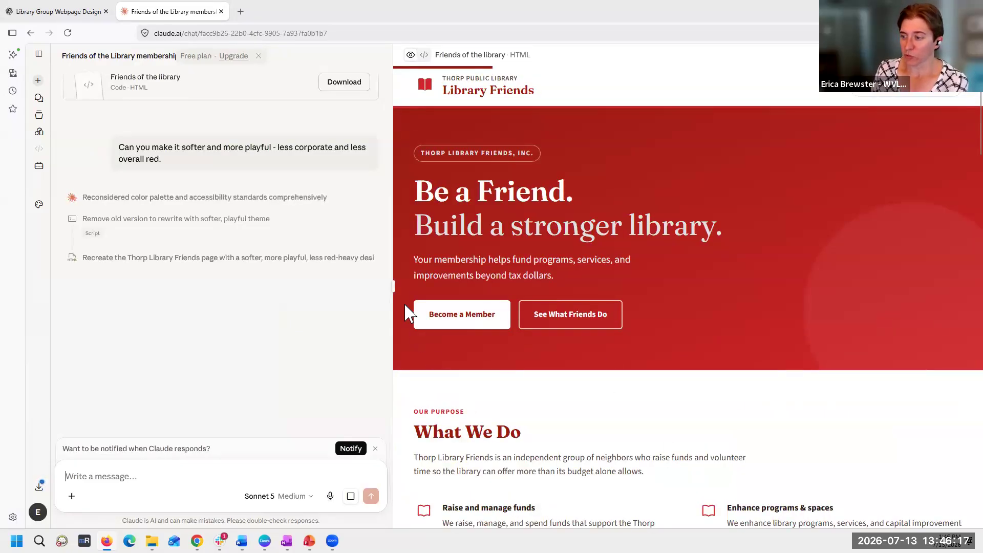
{"action": "left_click_drag", "start_coordinate": [393, 287], "coordinate": [527, 289]}
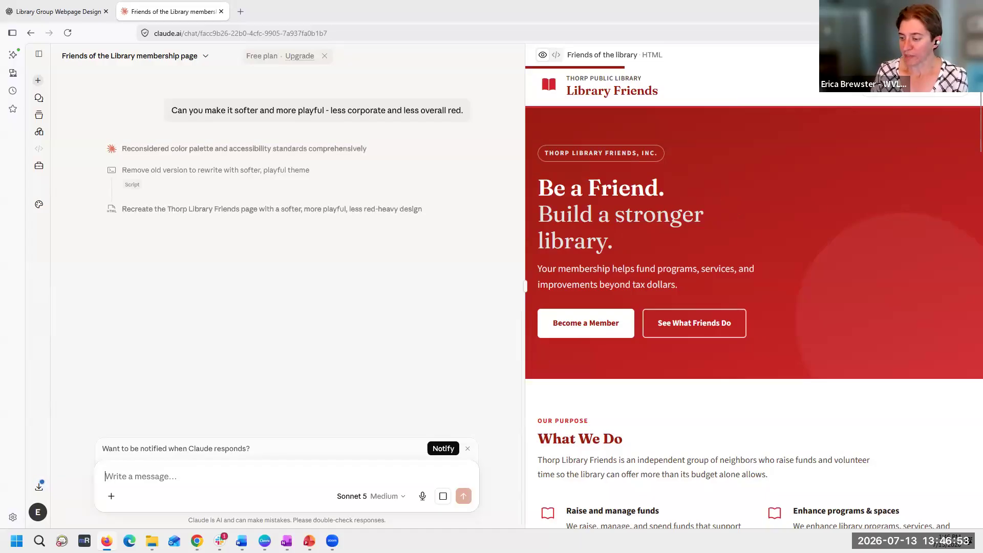
{"action": "mouse_move", "coordinate": [309, 541]}
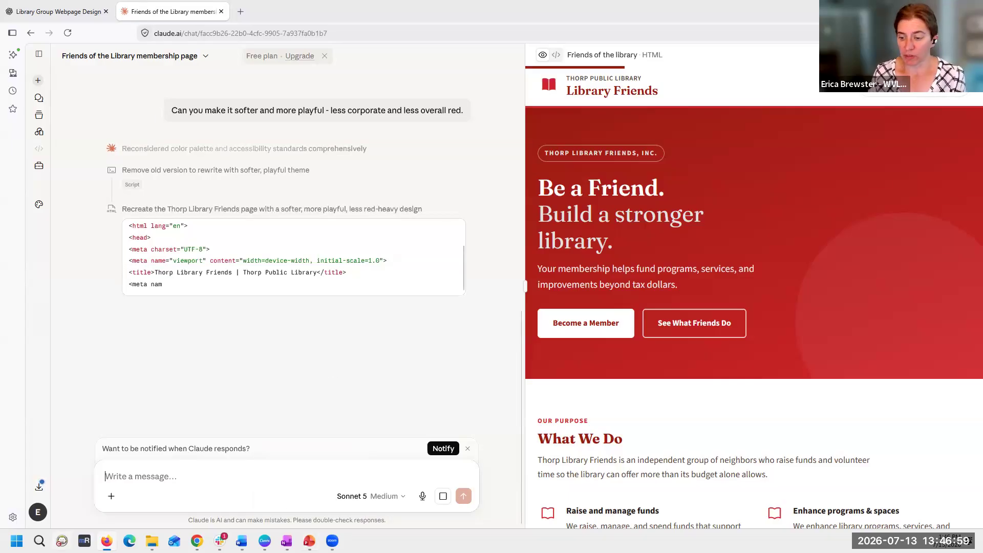
- Switch to Chrome and open ChatGPT in a new tab
{"action": "left_click", "coordinate": [197, 541]}
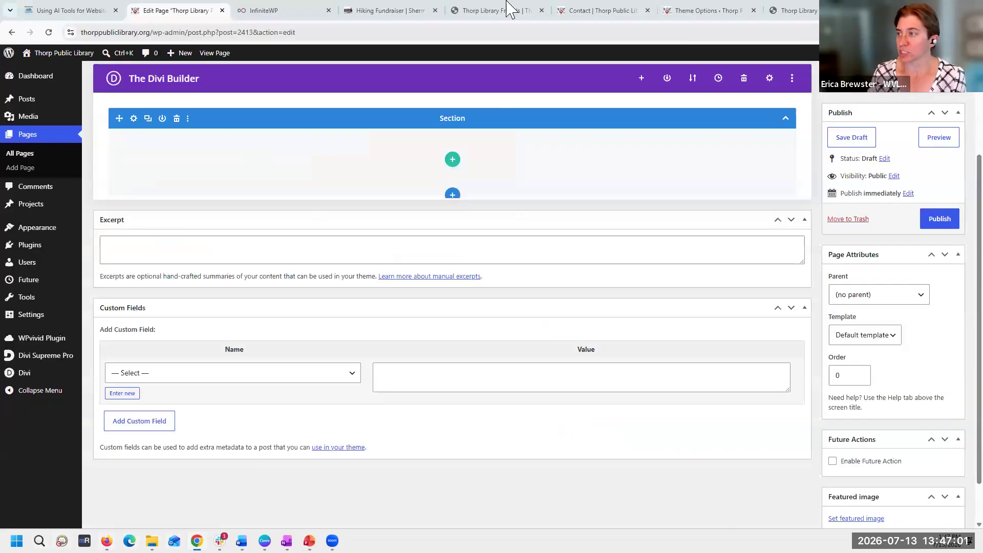
{"action": "key", "text": "ctrl+t"}
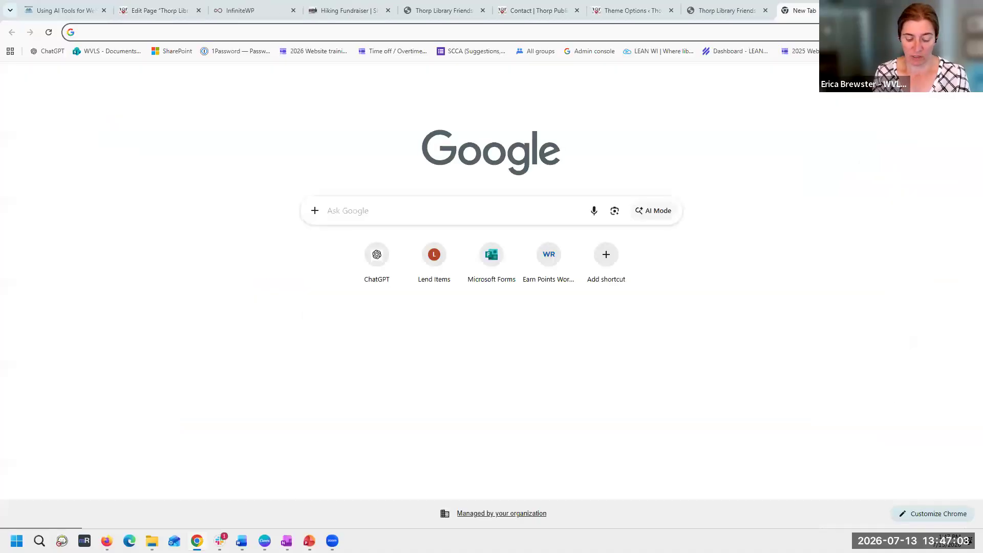
{"action": "left_click", "coordinate": [376, 262]}
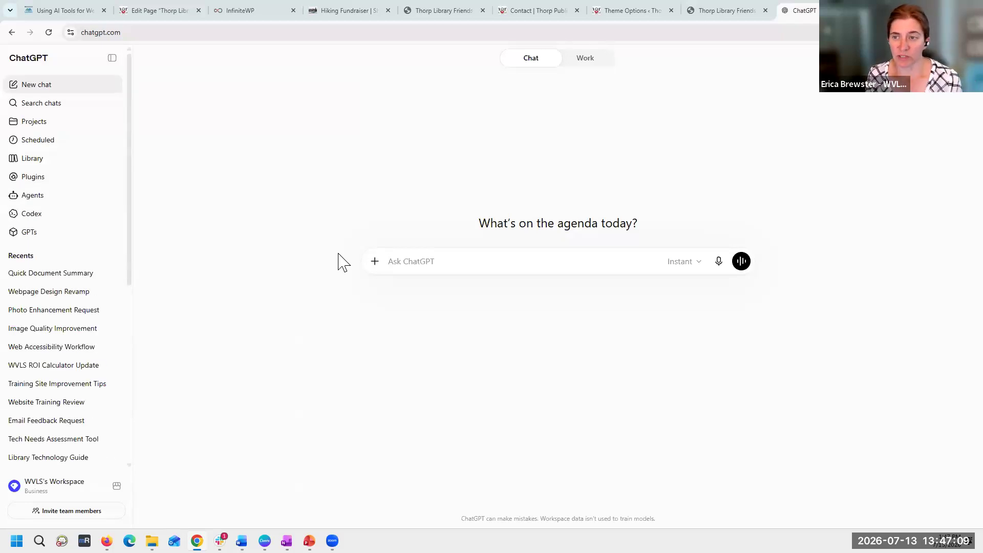
- Attach a staff headshot PNG from the Downloads folder to the new ChatGPT message, and remove the attachment
{"action": "left_click", "coordinate": [375, 262]}
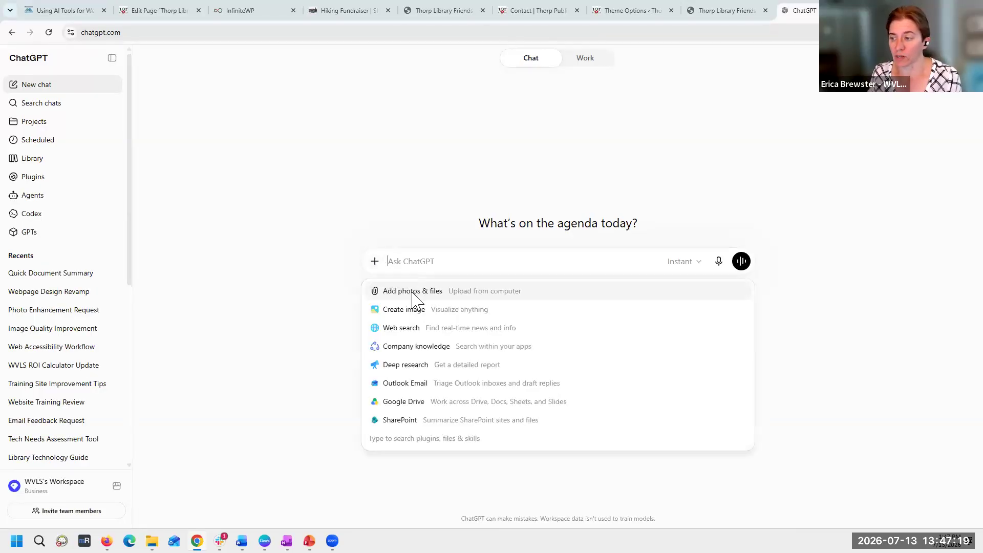
{"action": "left_click", "coordinate": [314, 276]}
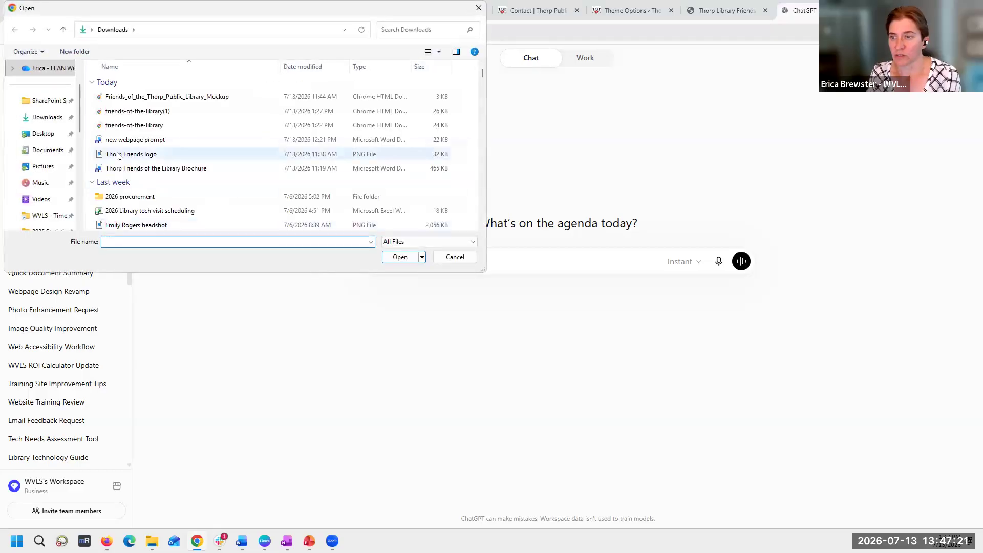
{"action": "scroll", "coordinate": [202, 204], "scroll_direction": "down", "scroll_amount": 1}
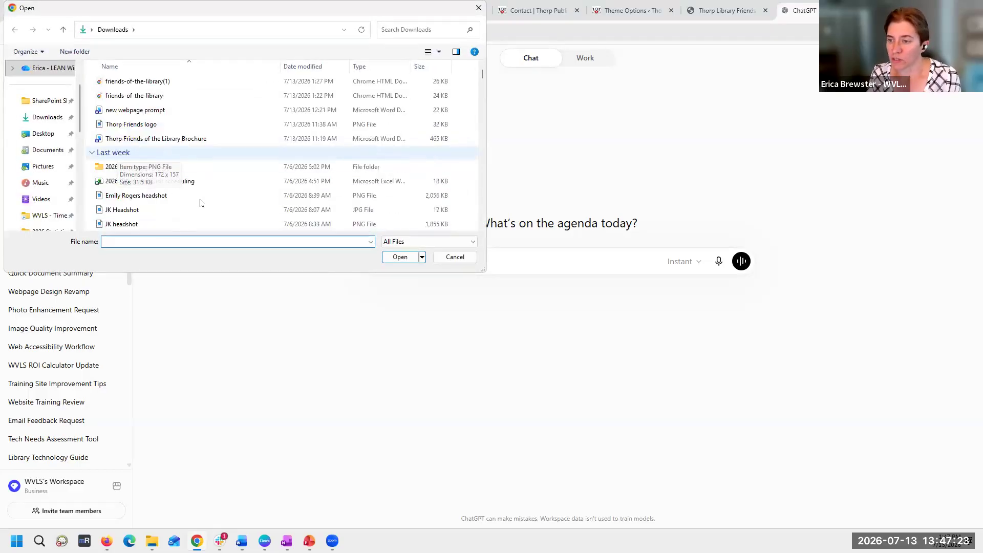
{"action": "scroll", "coordinate": [210, 209], "scroll_direction": "down", "scroll_amount": 1}
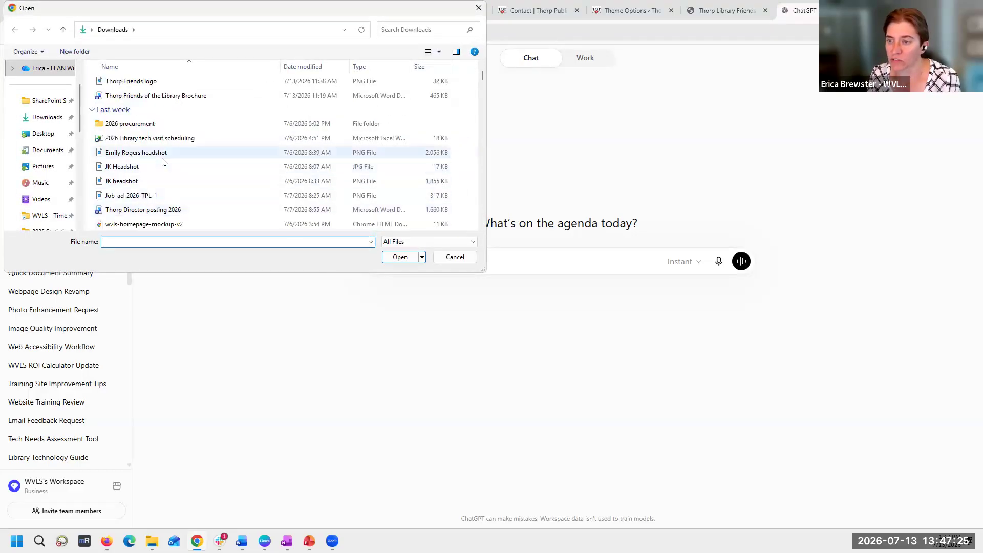
{"action": "left_click", "coordinate": [165, 154]}
{"action": "left_click", "coordinate": [399, 257]}
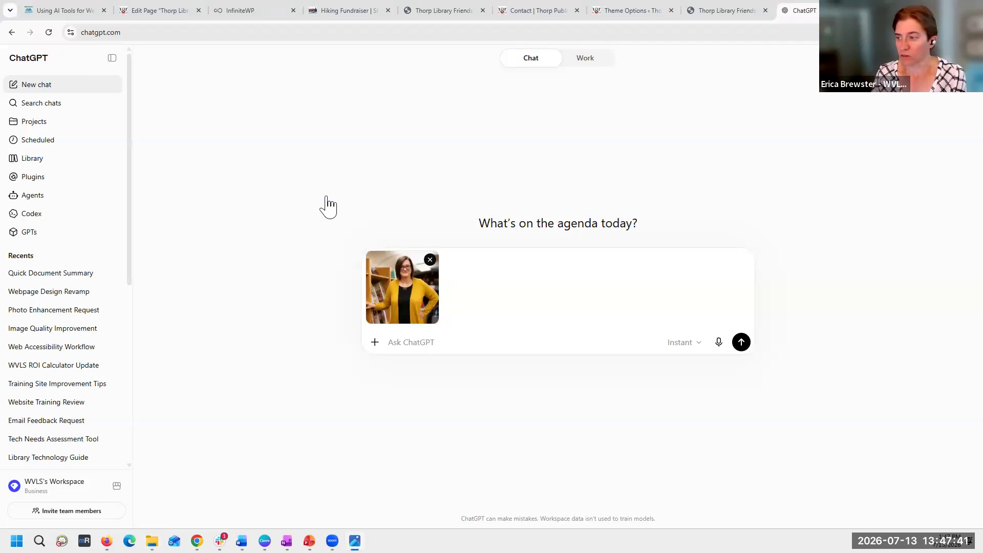
{"action": "left_click", "coordinate": [431, 259]}
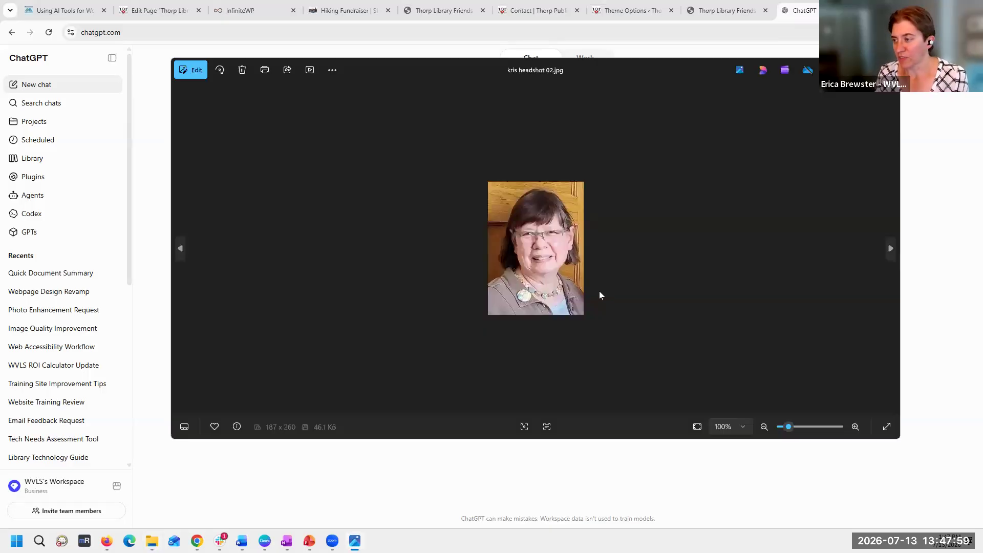
- Inspect the image quality of the small headshot JPG up close in the photo viewer
{"action": "scroll", "coordinate": [599, 293], "scroll_direction": "up", "scroll_amount": 10}
{"action": "scroll", "coordinate": [599, 302], "scroll_direction": "up", "scroll_amount": 4}
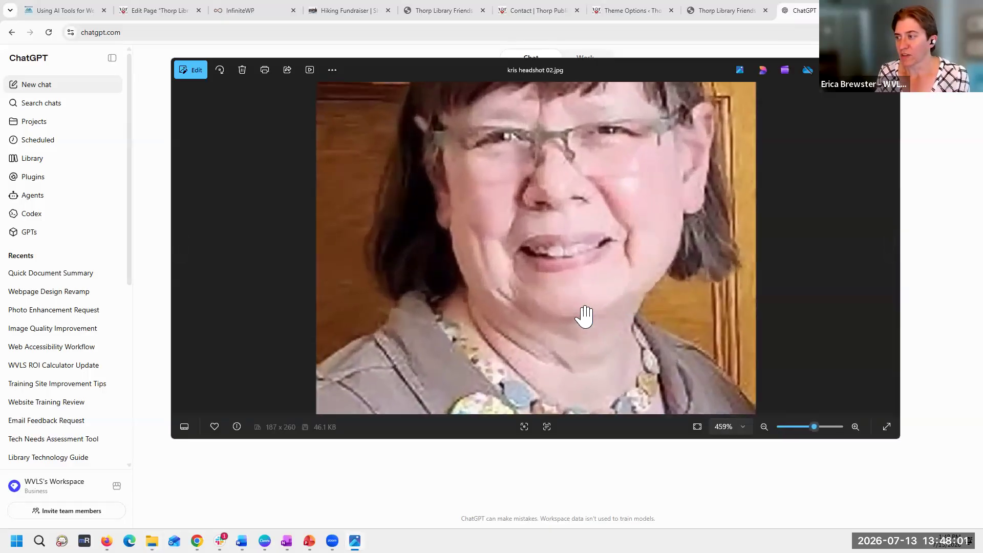
{"action": "scroll", "coordinate": [583, 315], "scroll_direction": "down", "scroll_amount": 2}
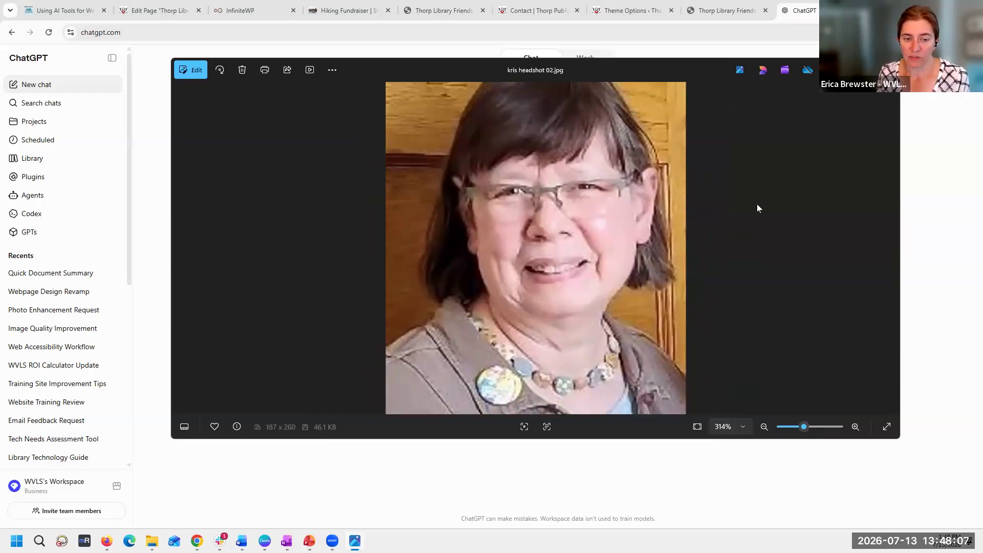
- Return to the new ChatGPT chat and attach the small headshot JPG to the message
{"action": "left_click", "coordinate": [956, 201]}
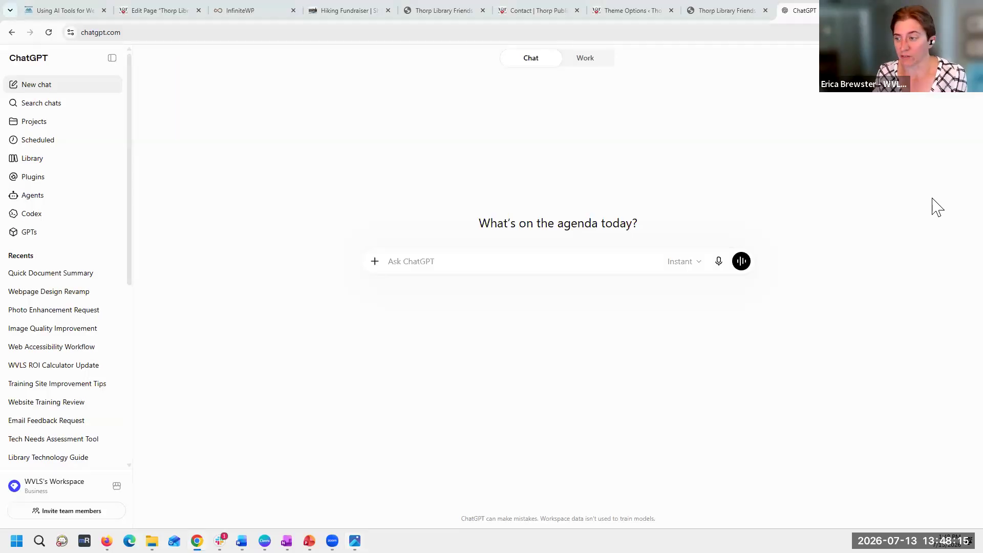
{"action": "left_click", "coordinate": [375, 261]}
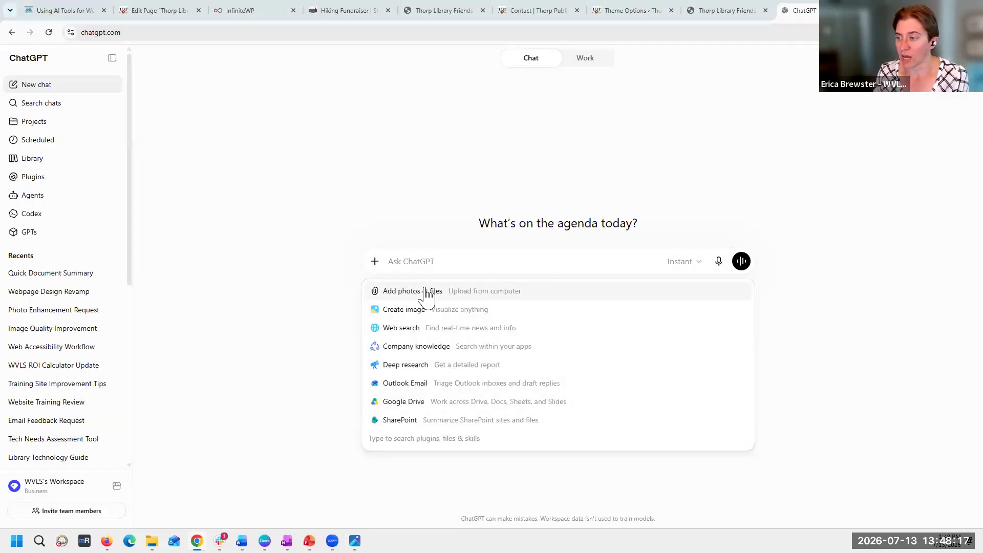
{"action": "left_click_drag", "start_coordinate": [0, 308], "coordinate": [380, 263]}
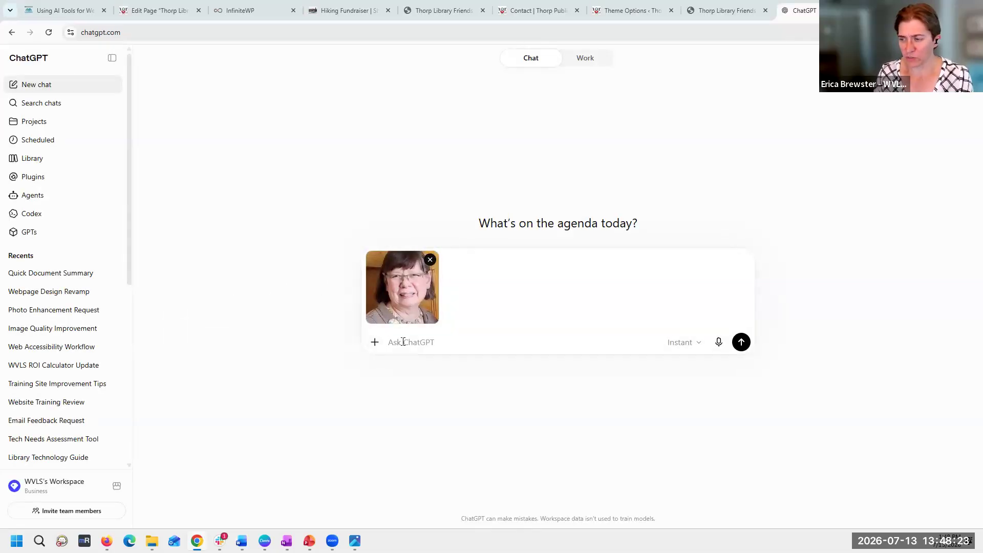
- Send the prompt "Please fix this image resolution for a 1000x1000 px headshot for a website." with the attached headshot
{"action": "type", "text": "P"}
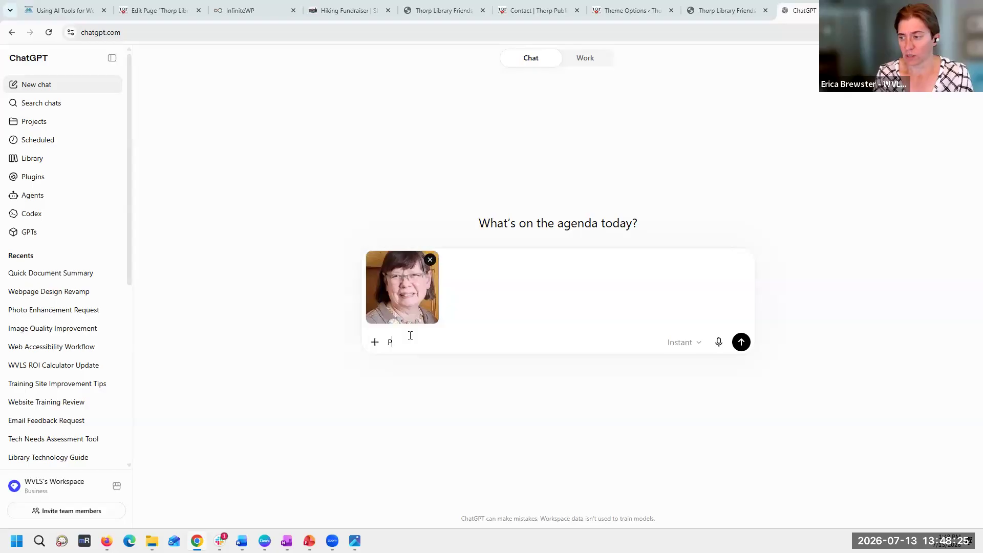
{"action": "type", "text": "lease fixe "}
{"action": "type", "text": "this image"}
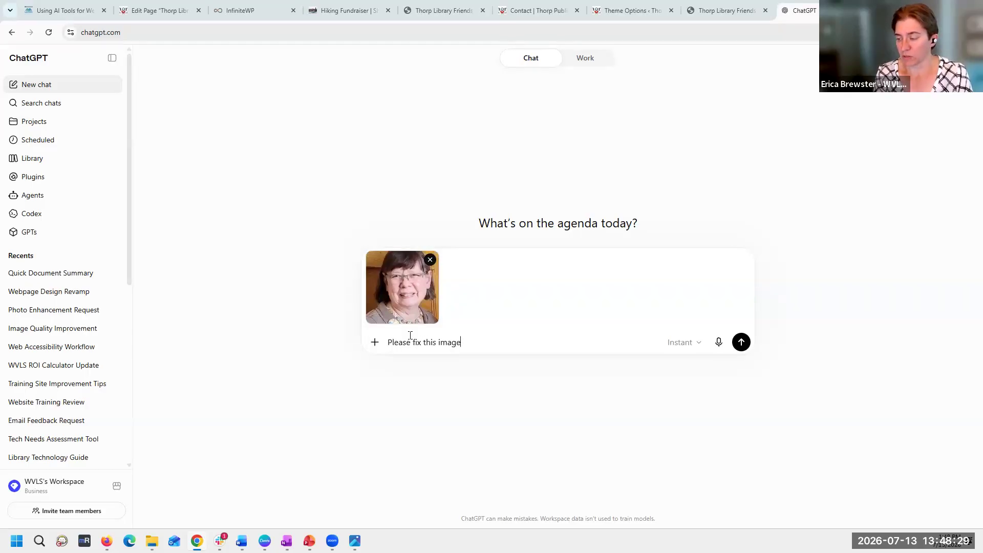
{"action": "type", "text": " resolution "}
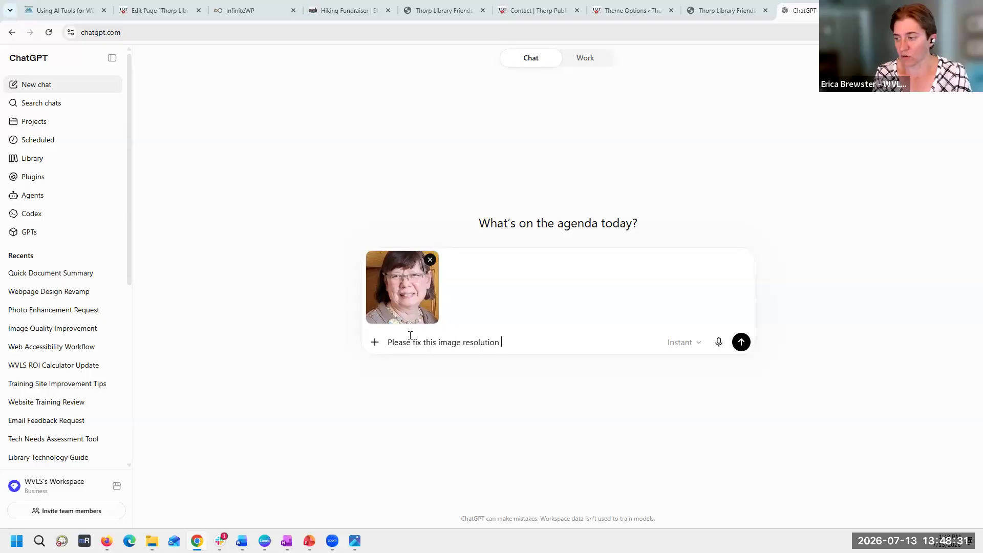
{"action": "type", "text": "for a 1000x1000 px headshot for a websit"}
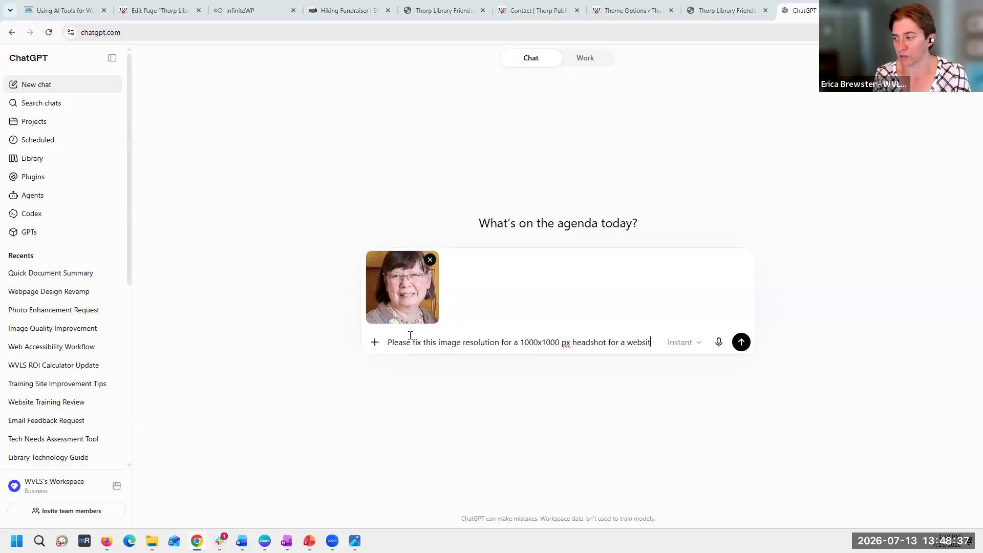
{"action": "type", "text": "e."}
{"action": "key", "text": "Return"}
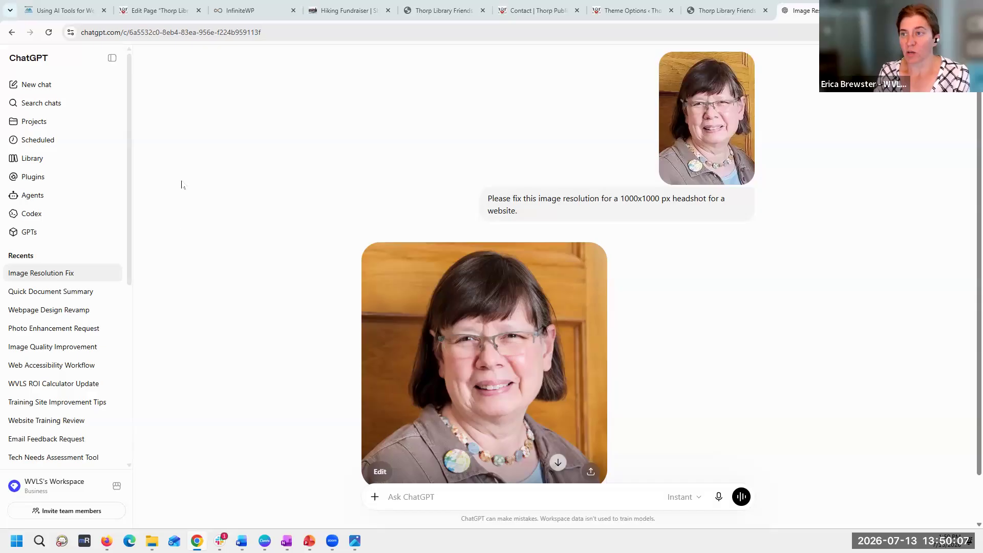
- Switch to the "Using AI Tools for Website Design" training page and go back to its introduction
{"action": "left_click", "coordinate": [41, 5]}
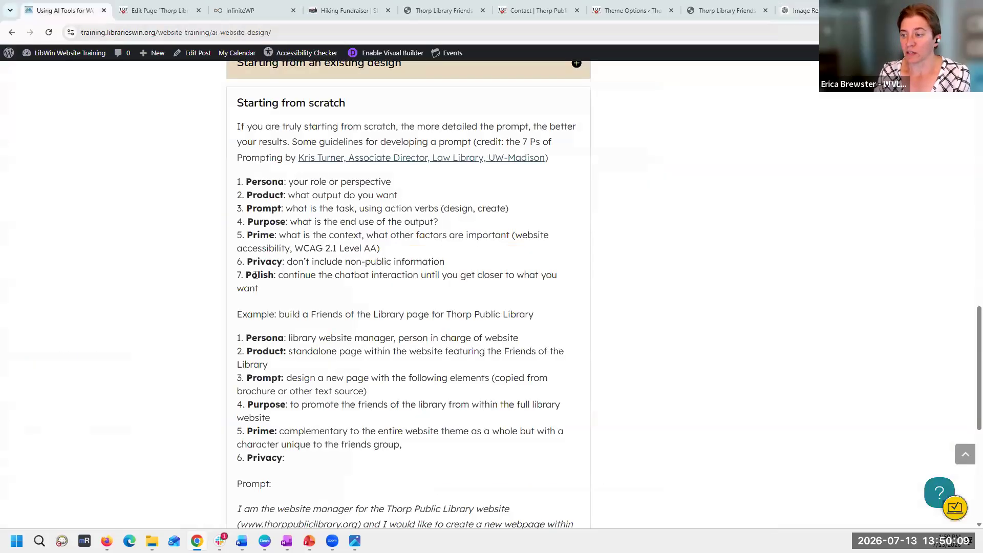
{"action": "scroll", "coordinate": [431, 433], "scroll_direction": "up", "scroll_amount": 15}
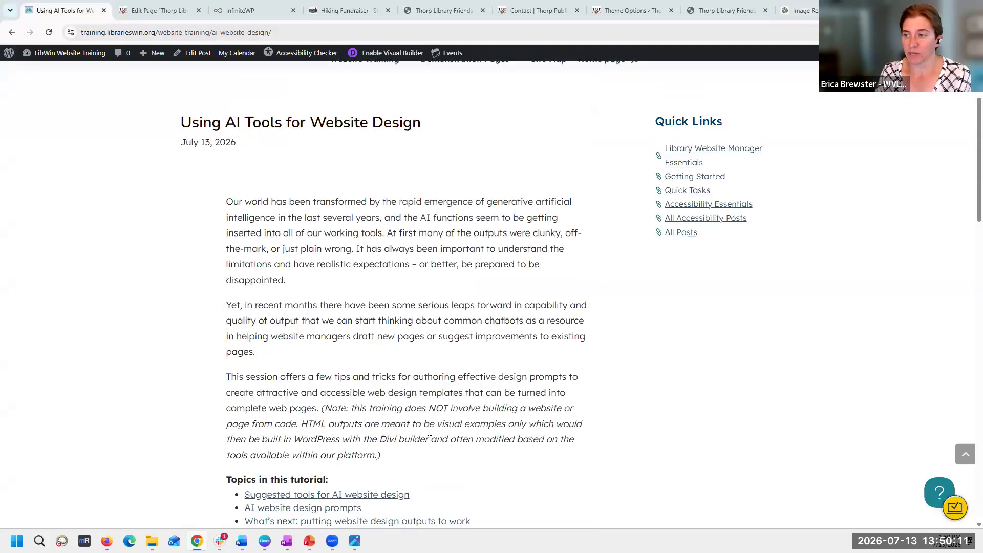
{"action": "scroll", "coordinate": [430, 433], "scroll_direction": "up", "scroll_amount": 1}
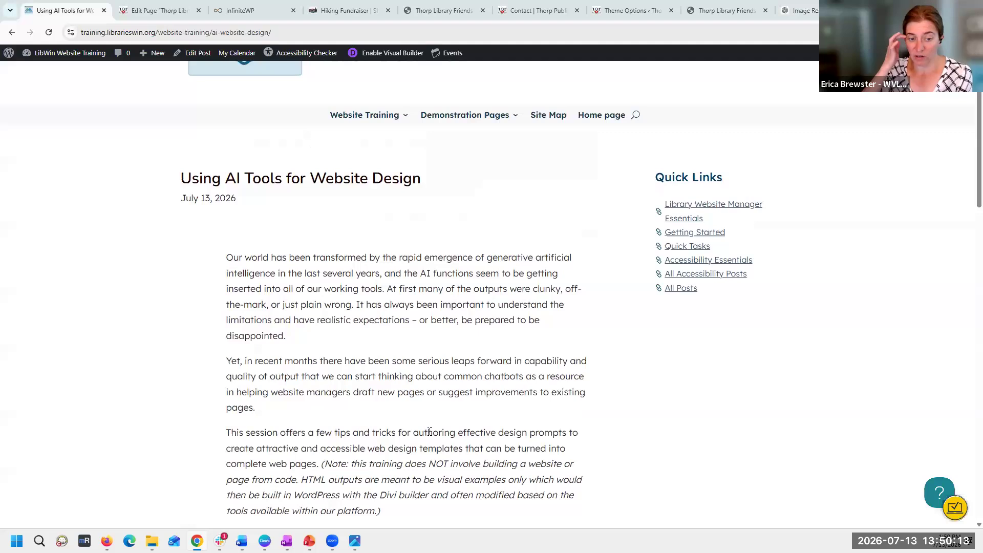